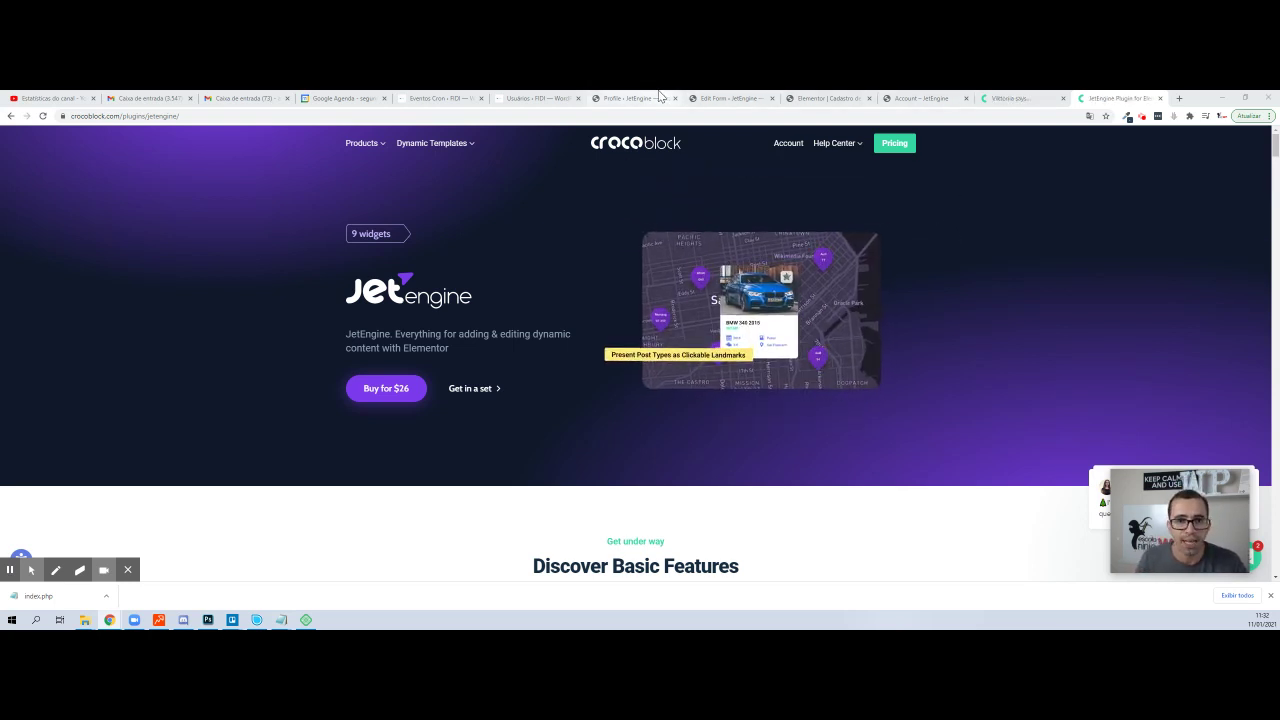
# - Switch to the 'Profile ‹ JetEngine' browser tab to show the WordPress admin Profile page
pyautogui.click(625, 98)
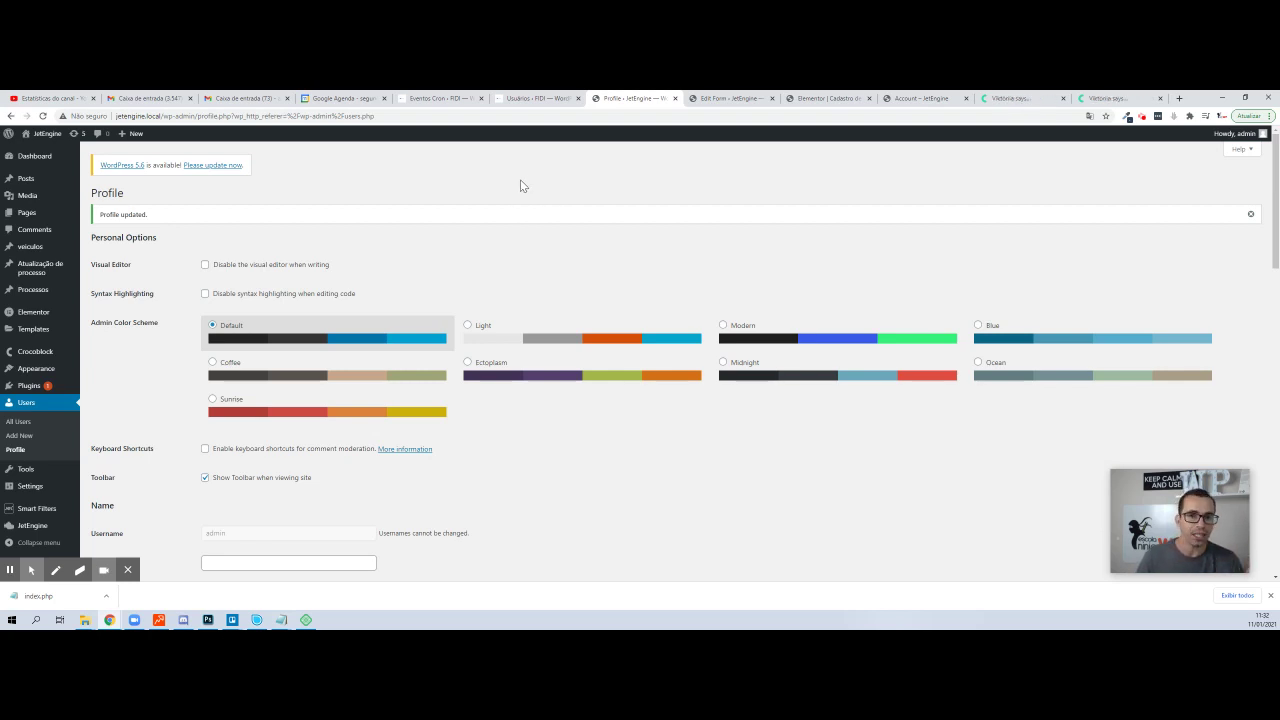
# - Open the JetEngine dashboard from the JetEngine flyout in the admin sidebar
pyautogui.scroll(-3, 274, 262)
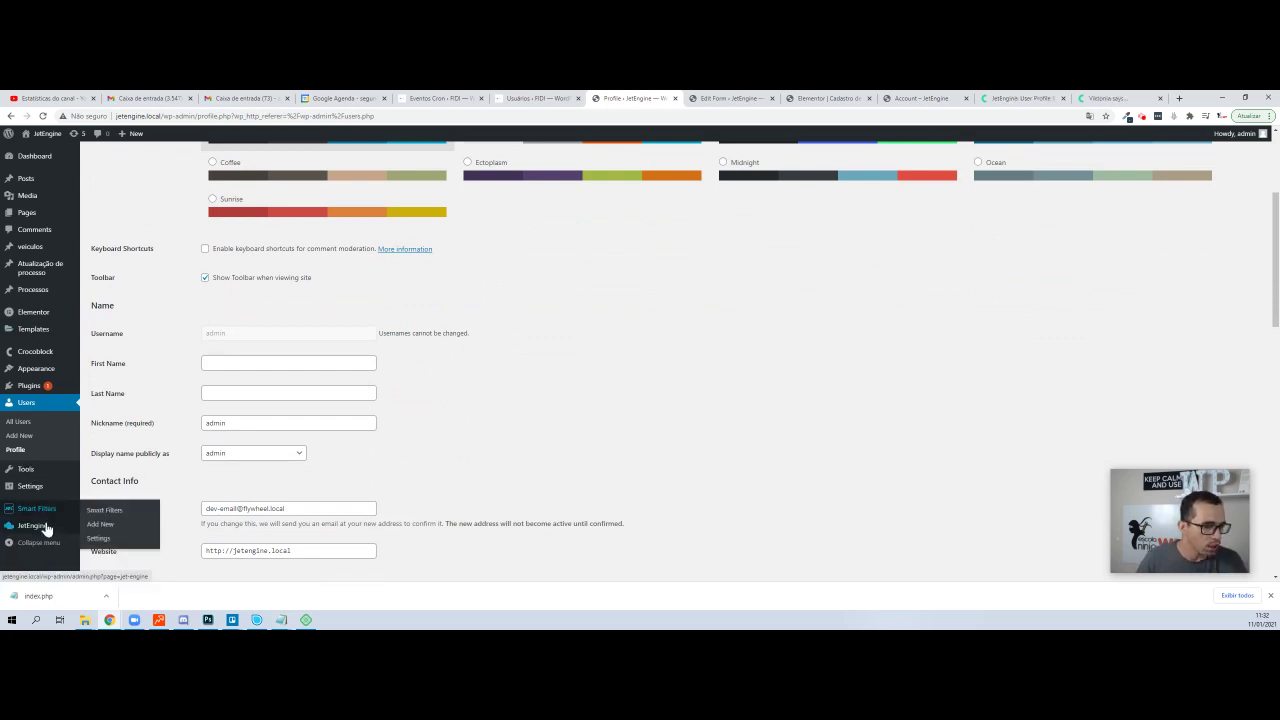
pyautogui.moveTo(43, 532)
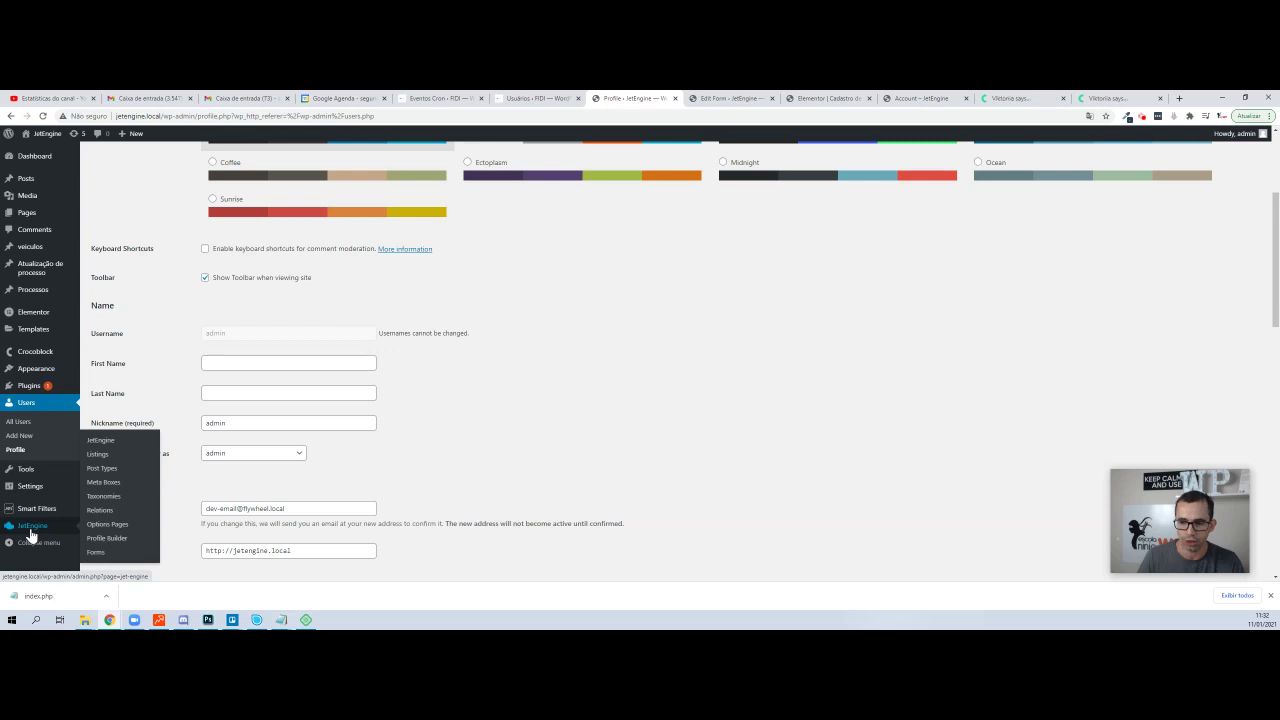
pyautogui.click(97, 442)
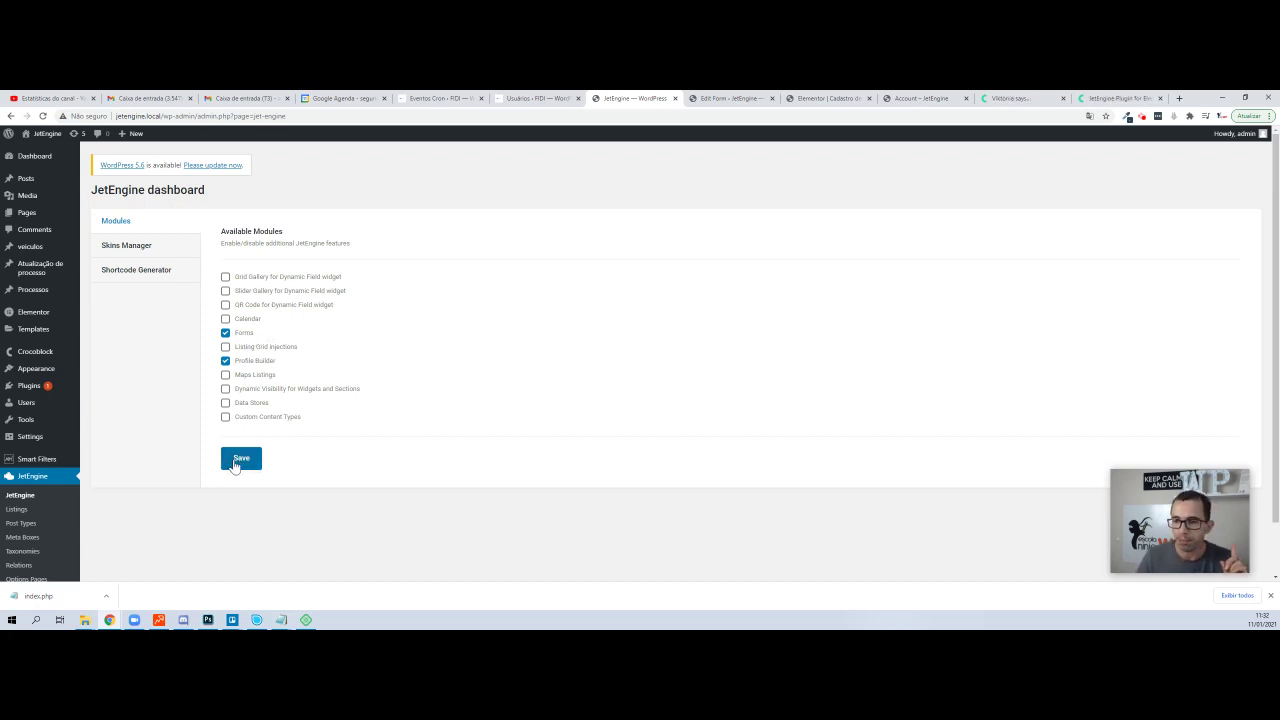
# - Switch the JetEngine dashboard to its Skins Manager section
pyautogui.click(139, 249)
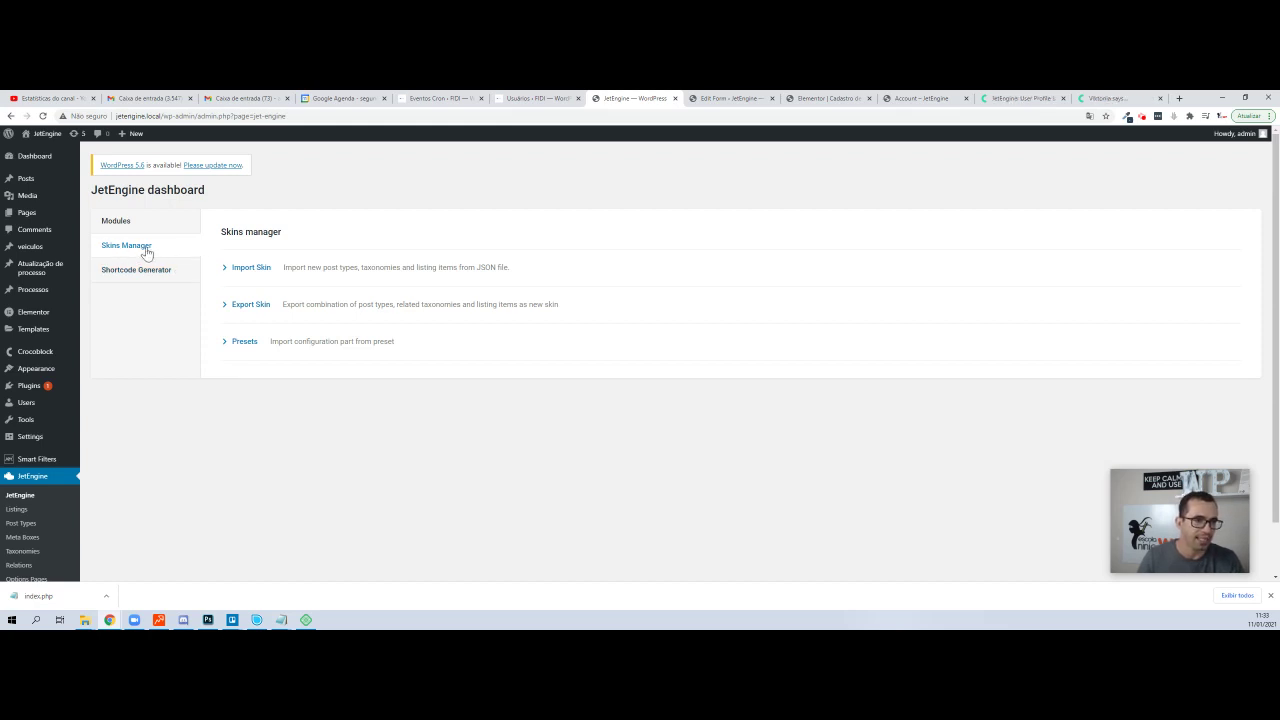
# - Import the 'User profile with editable content' preset from the Presets list
pyautogui.click(244, 341)
pyautogui.scroll(-1, 752, 336)
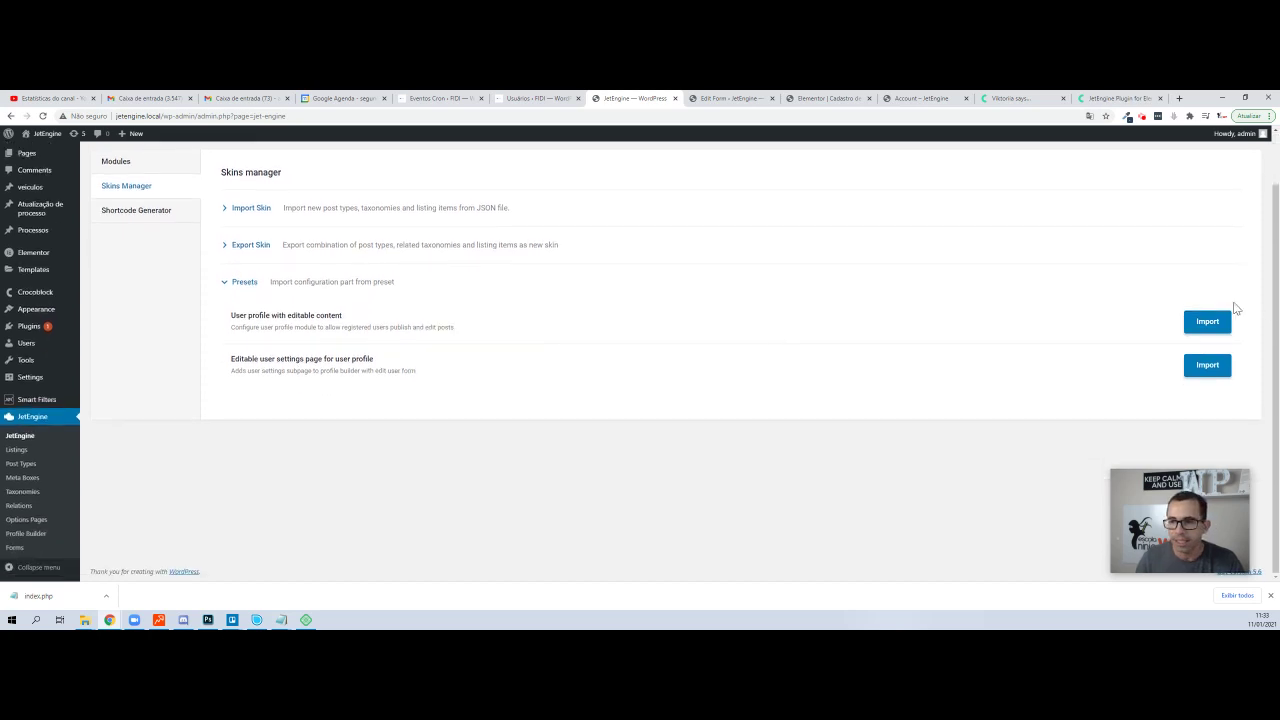
pyautogui.click(1208, 328)
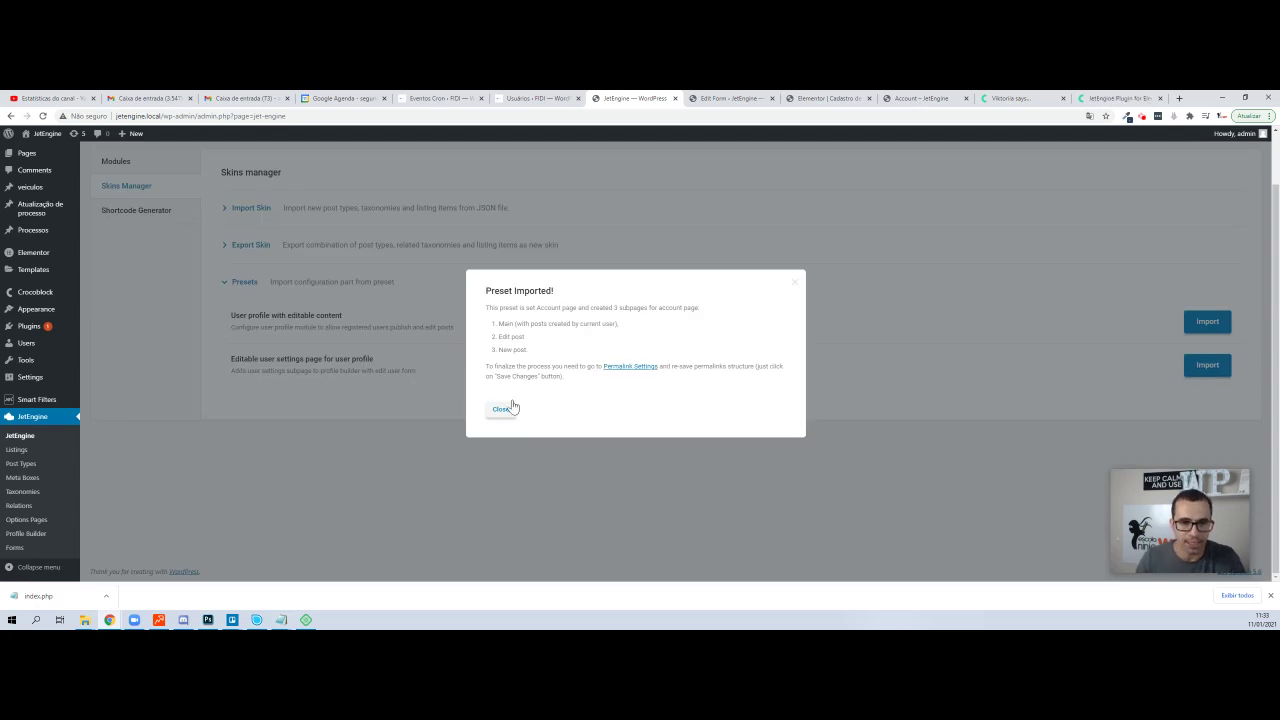
# - Re-save the permalink settings, then return and close the preset-imported dialog
pyautogui.click(632, 367)
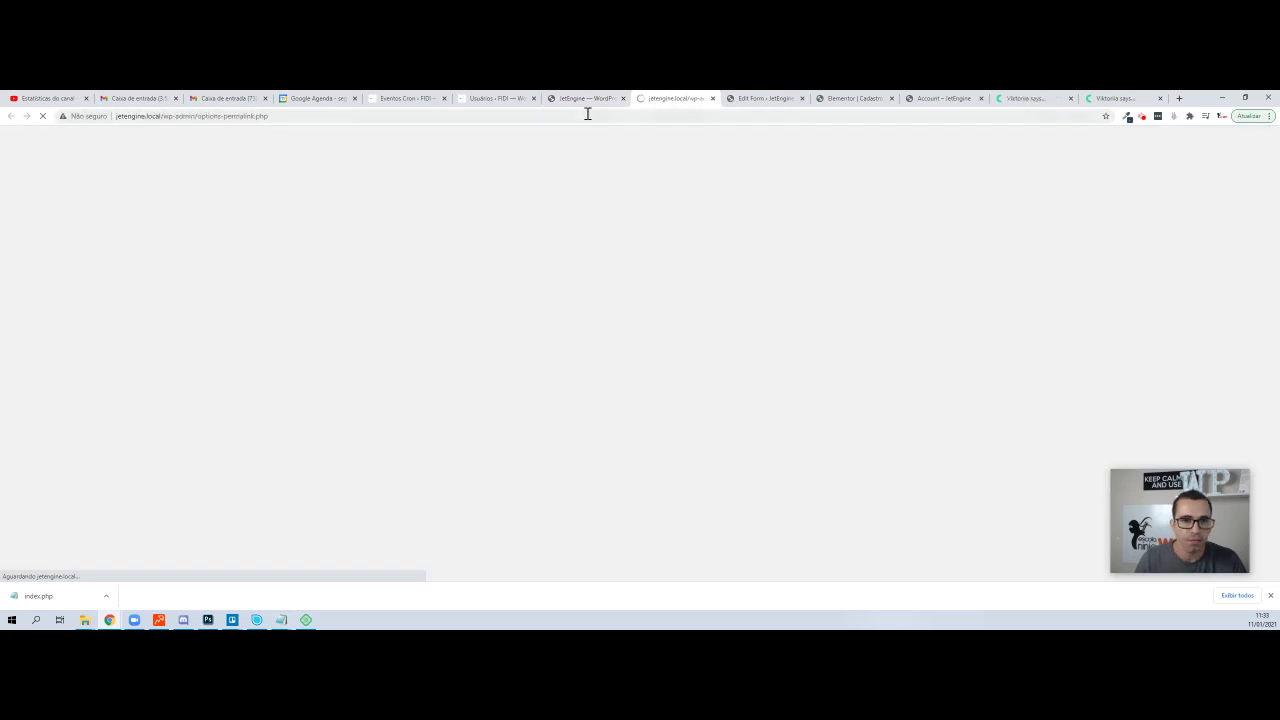
pyautogui.scroll(-1, 376, 341)
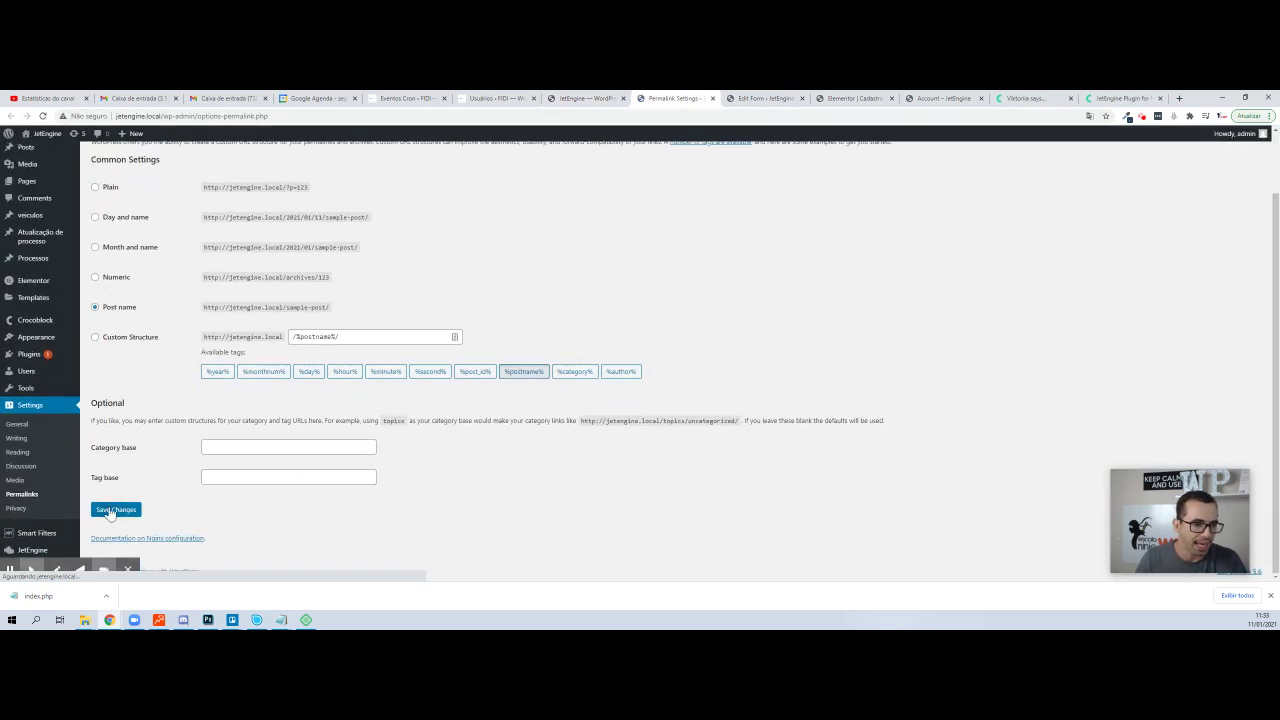
pyautogui.click(113, 510)
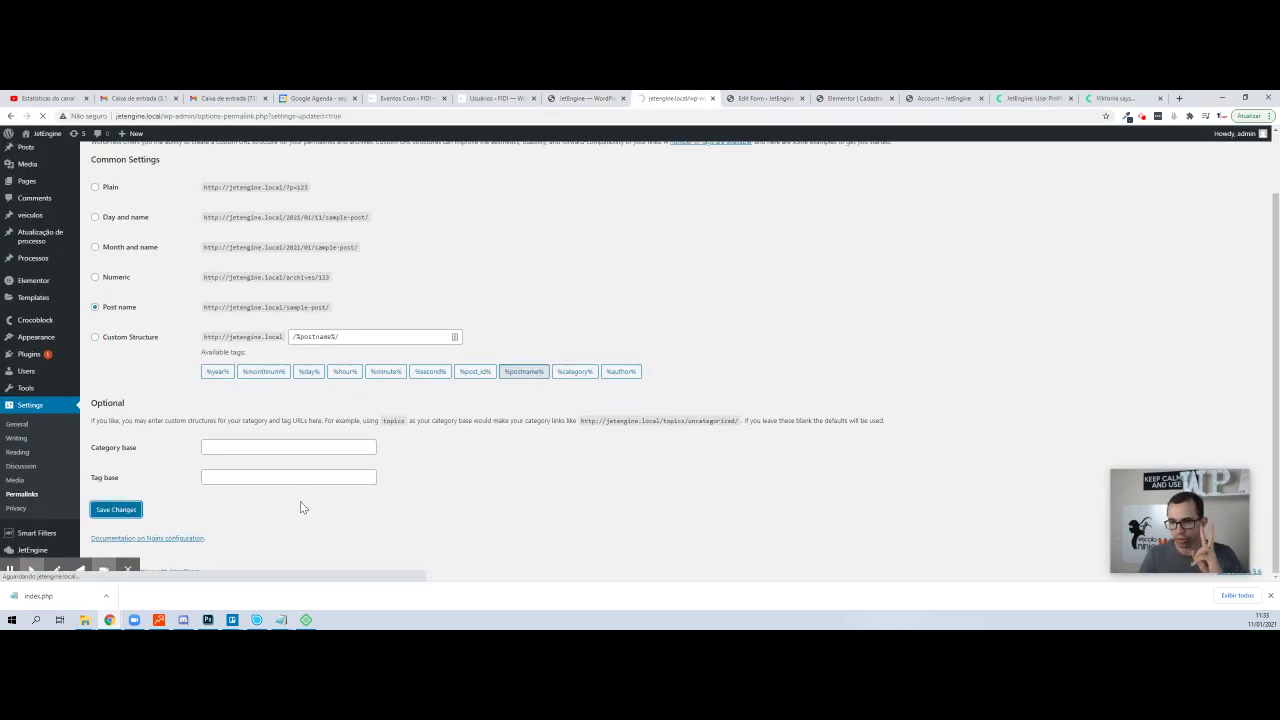
pyautogui.click(568, 98)
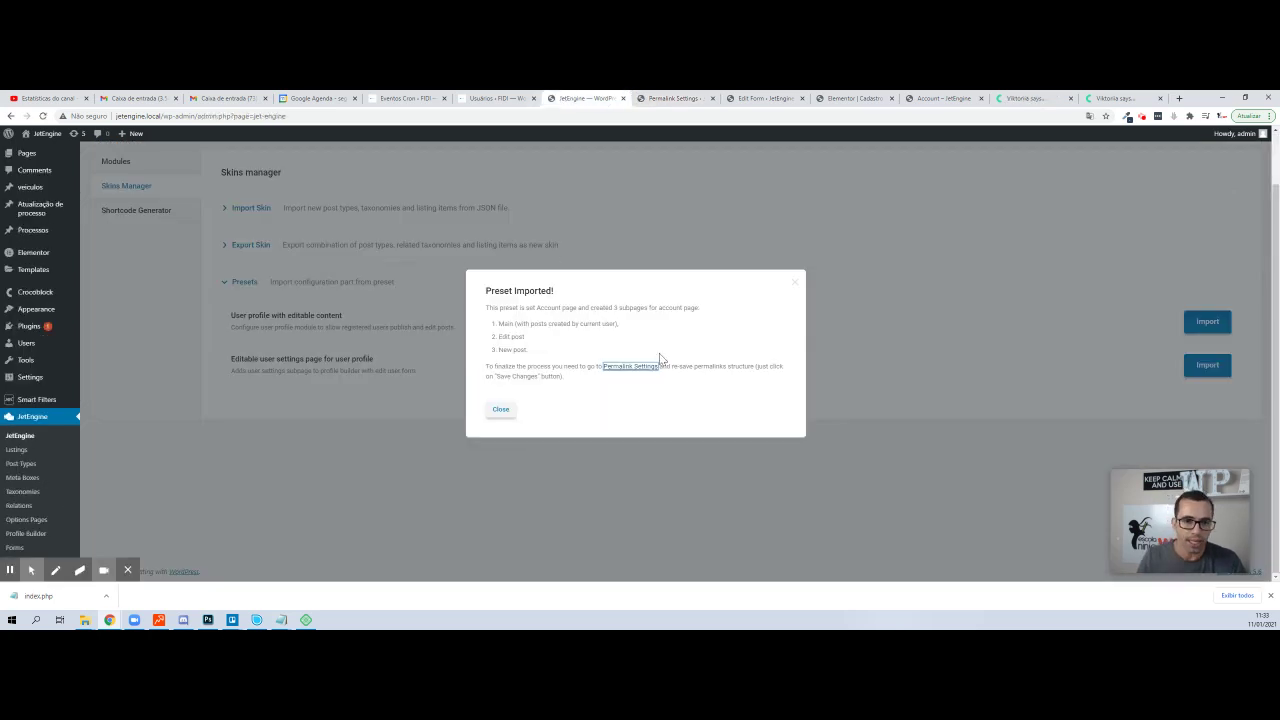
pyautogui.click(500, 411)
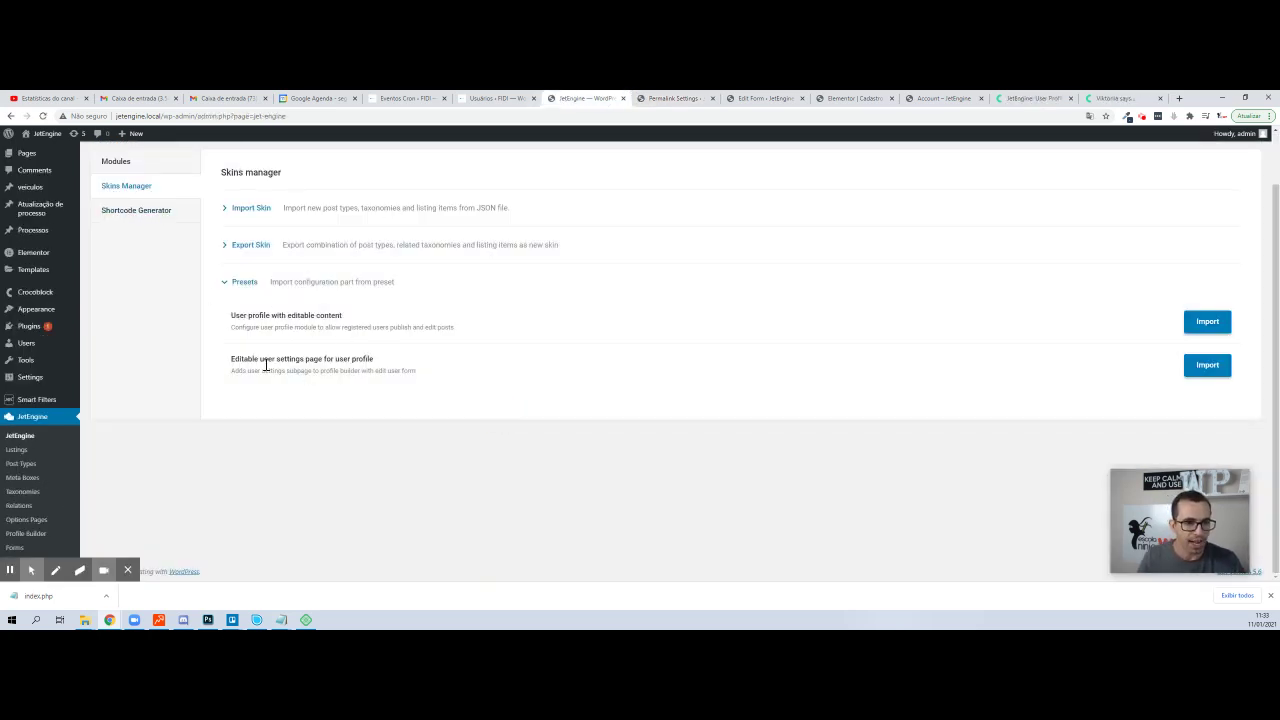
# - Select the second preset's title text, then go to the JetEngine Forms list
pyautogui.tripleClick(303, 358)
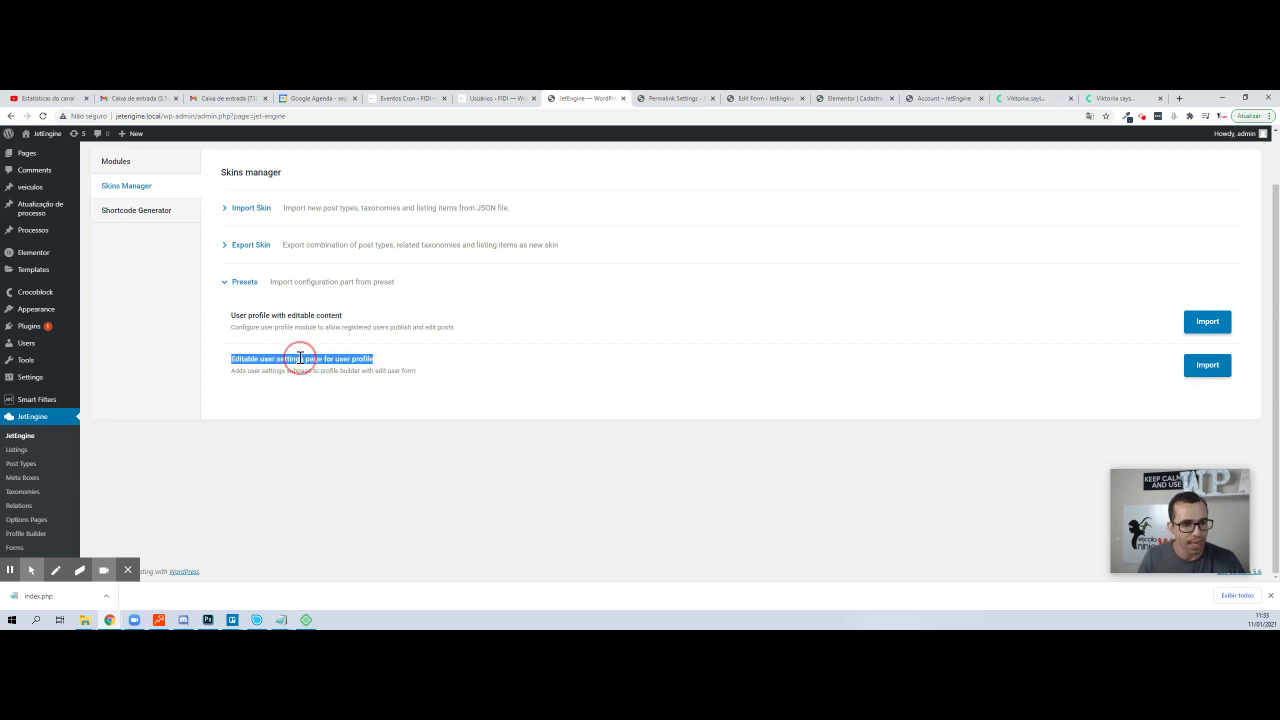
pyautogui.tripleClick(286, 358)
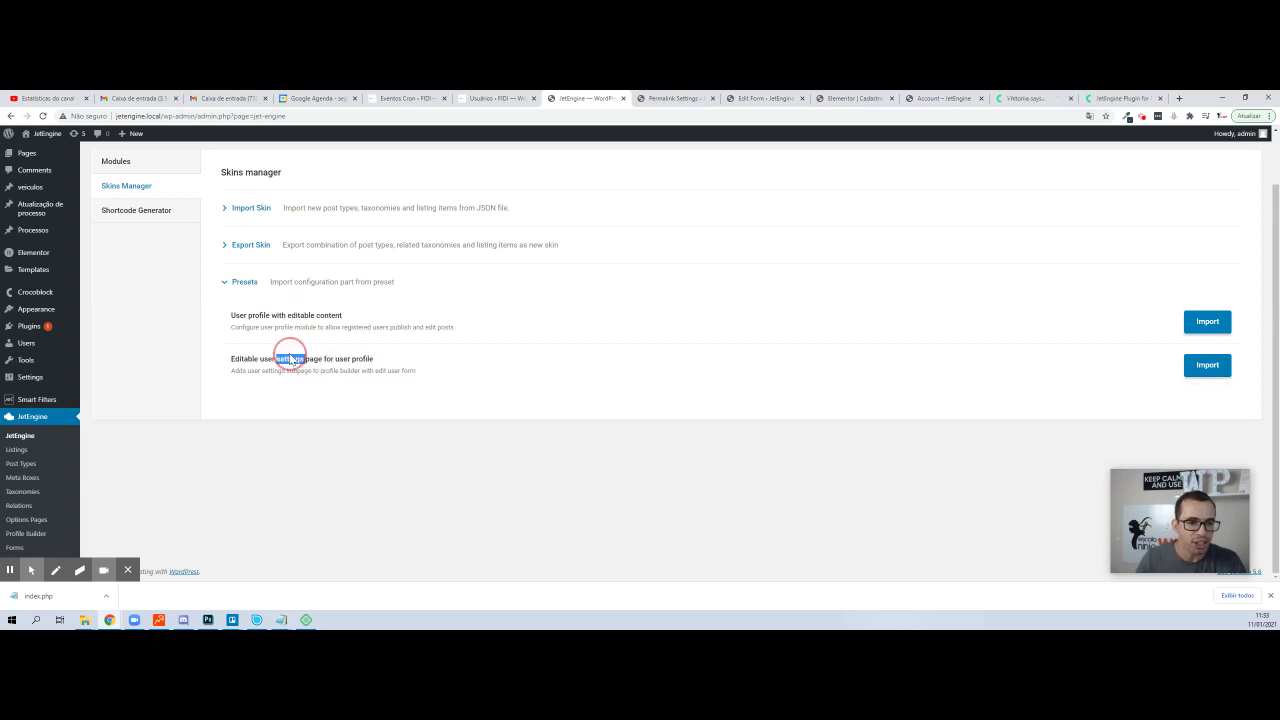
pyautogui.doubleClick(313, 360)
pyautogui.tripleClick(313, 360)
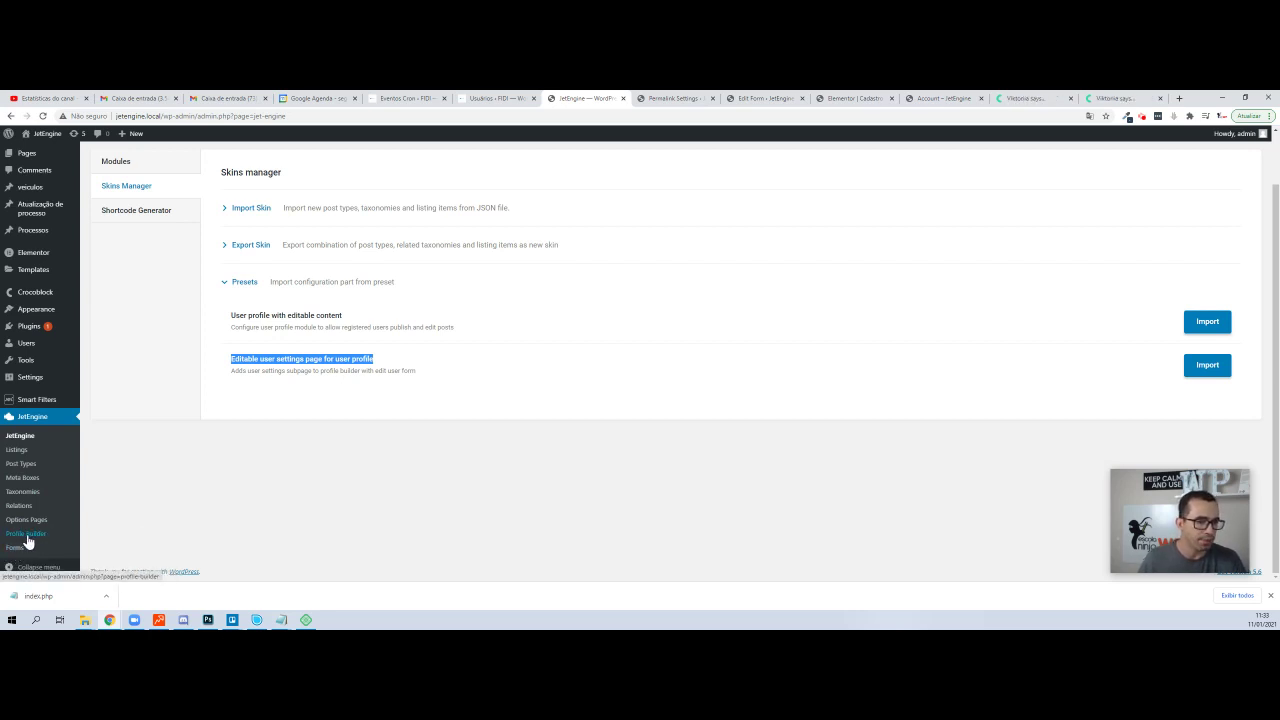
pyautogui.click(22, 550)
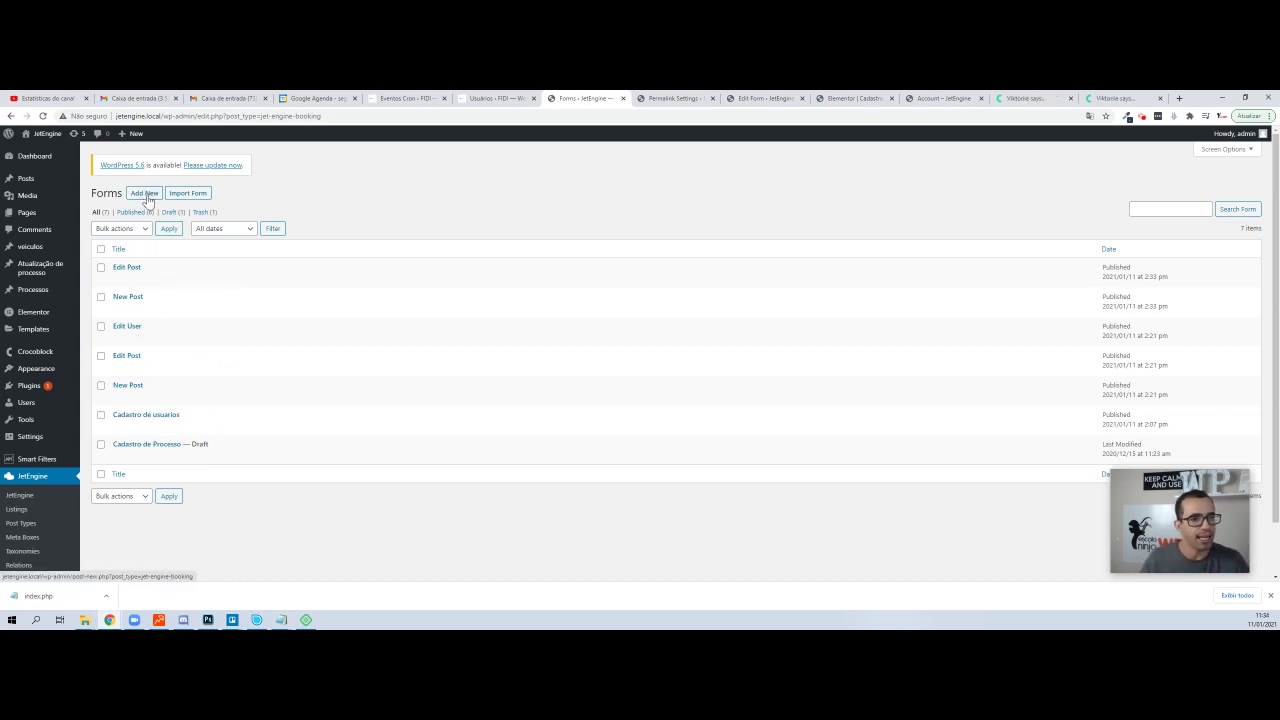
# - Start a new blank JetEngine form from the Forms list
pyautogui.click(146, 196)
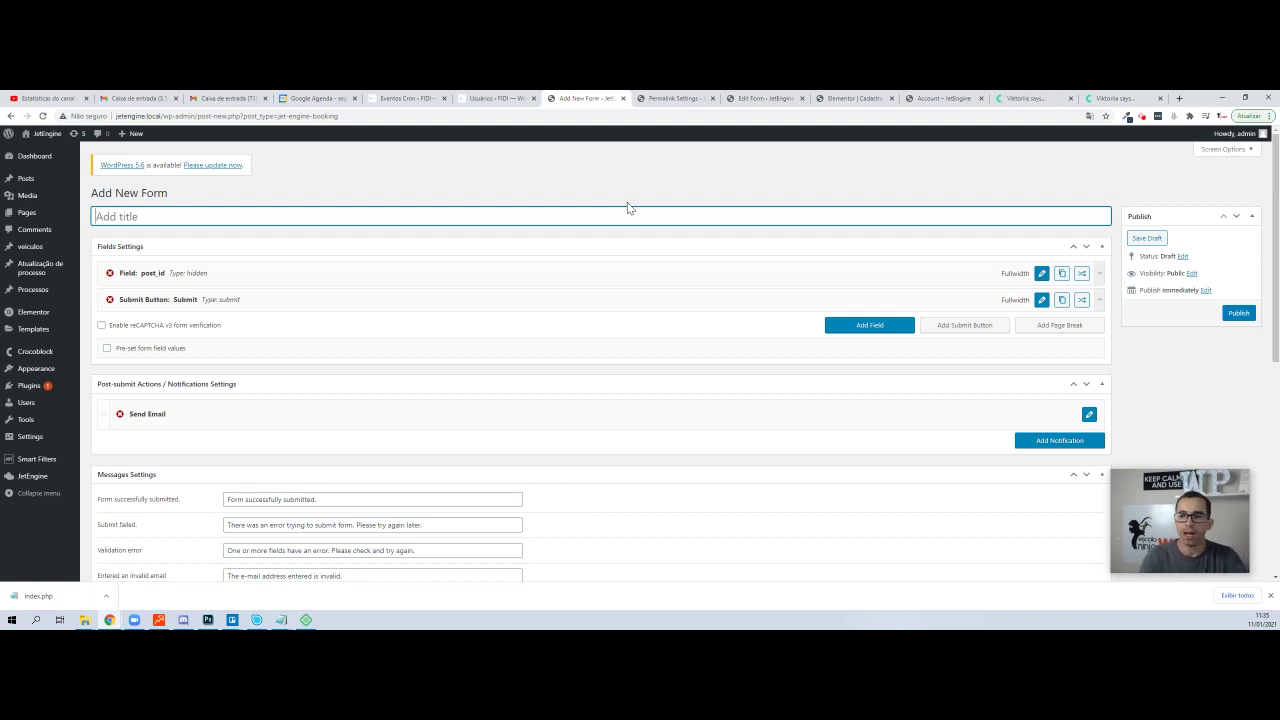
# - Title the form 'Cadastro de usuarios', add three text fields and move Submit below them
pyautogui.write('Cadastro')
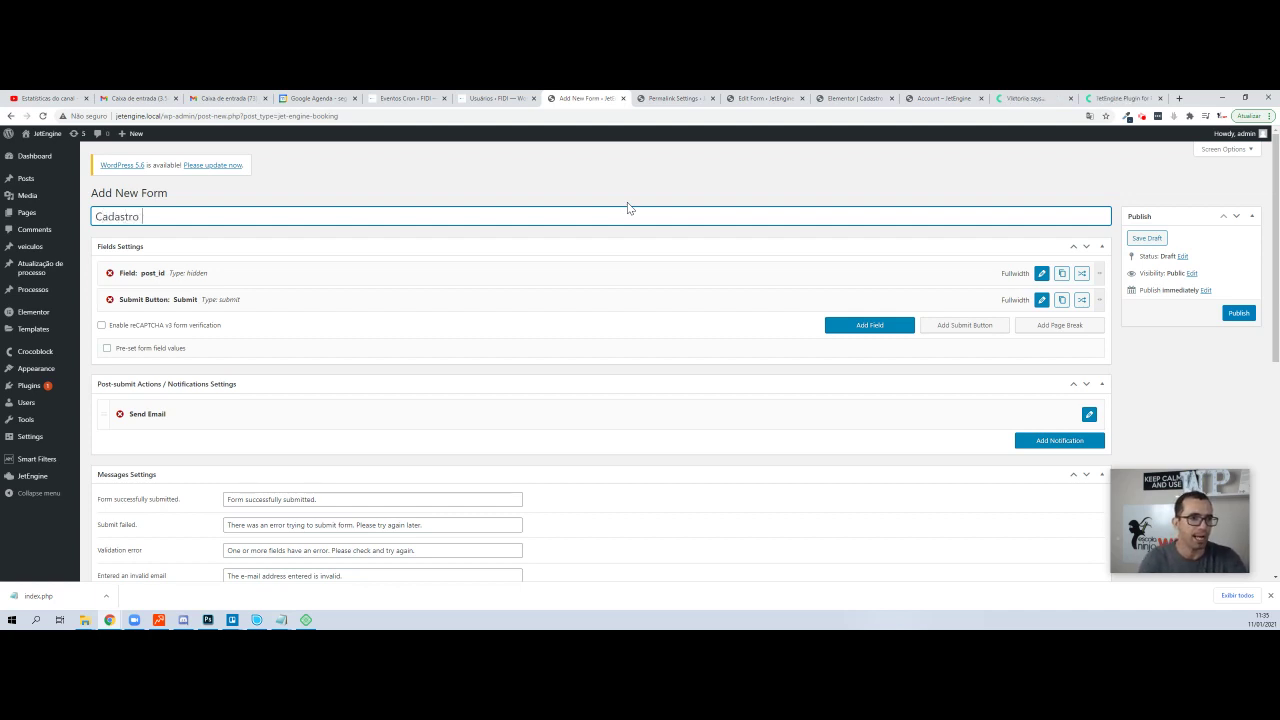
pyautogui.write(' de usuarios')
pyautogui.press('Tab')
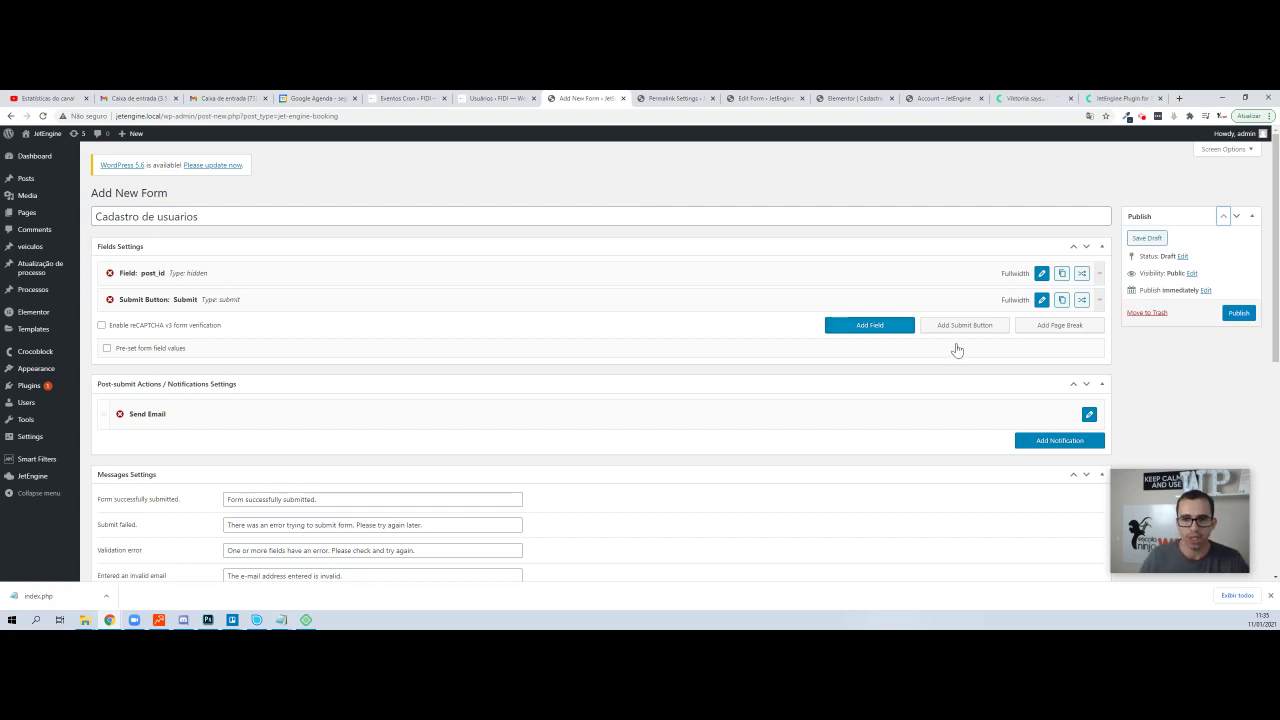
pyautogui.click(884, 330)
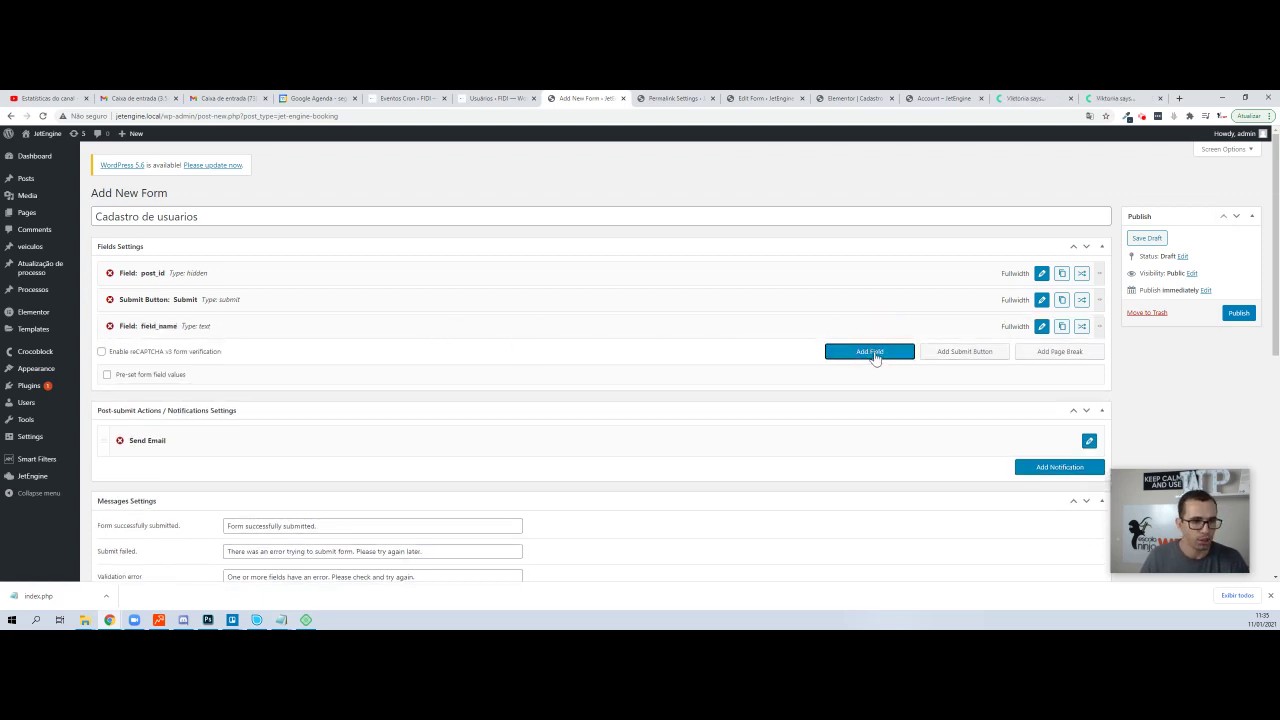
pyautogui.click(874, 357)
pyautogui.click(868, 380)
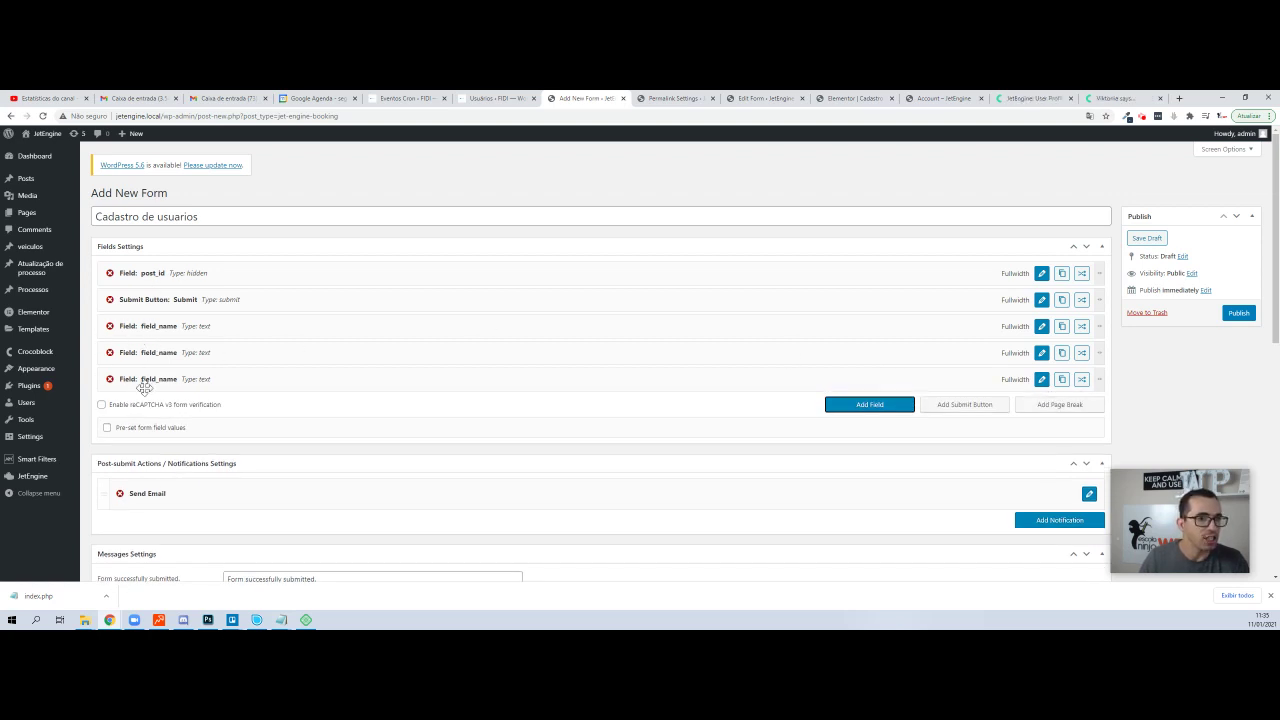
pyautogui.moveTo(175, 299); pyautogui.dragTo(200, 380)
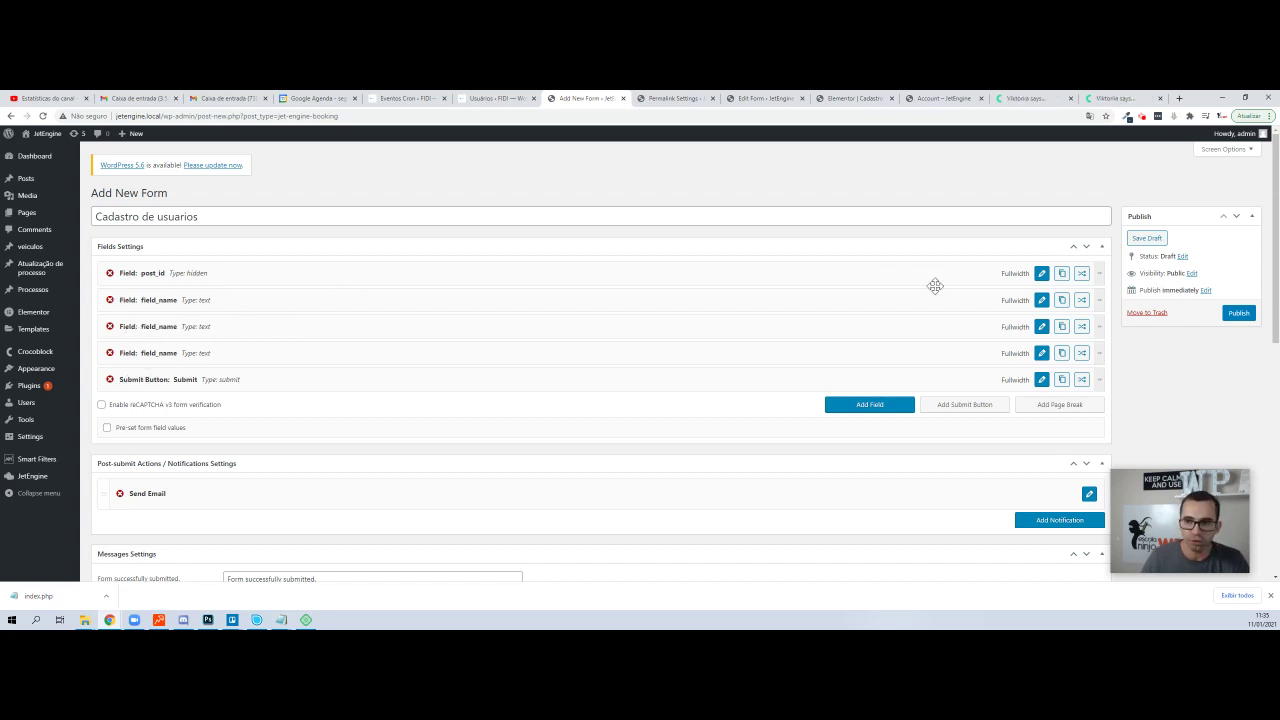
pyautogui.click(1041, 300)
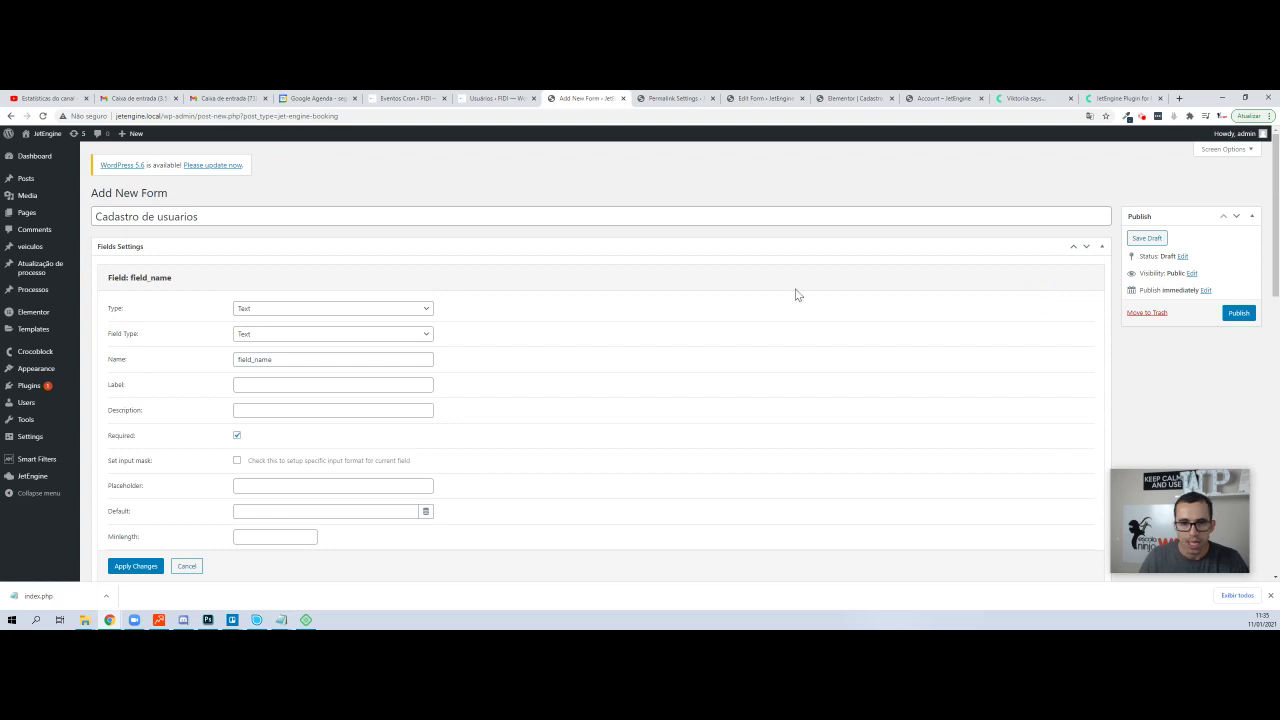
# - Name the first text field nome_completo with label Nome Completo and apply the changes
pyautogui.doubleClick(270, 364)
pyautogui.write('NOME')
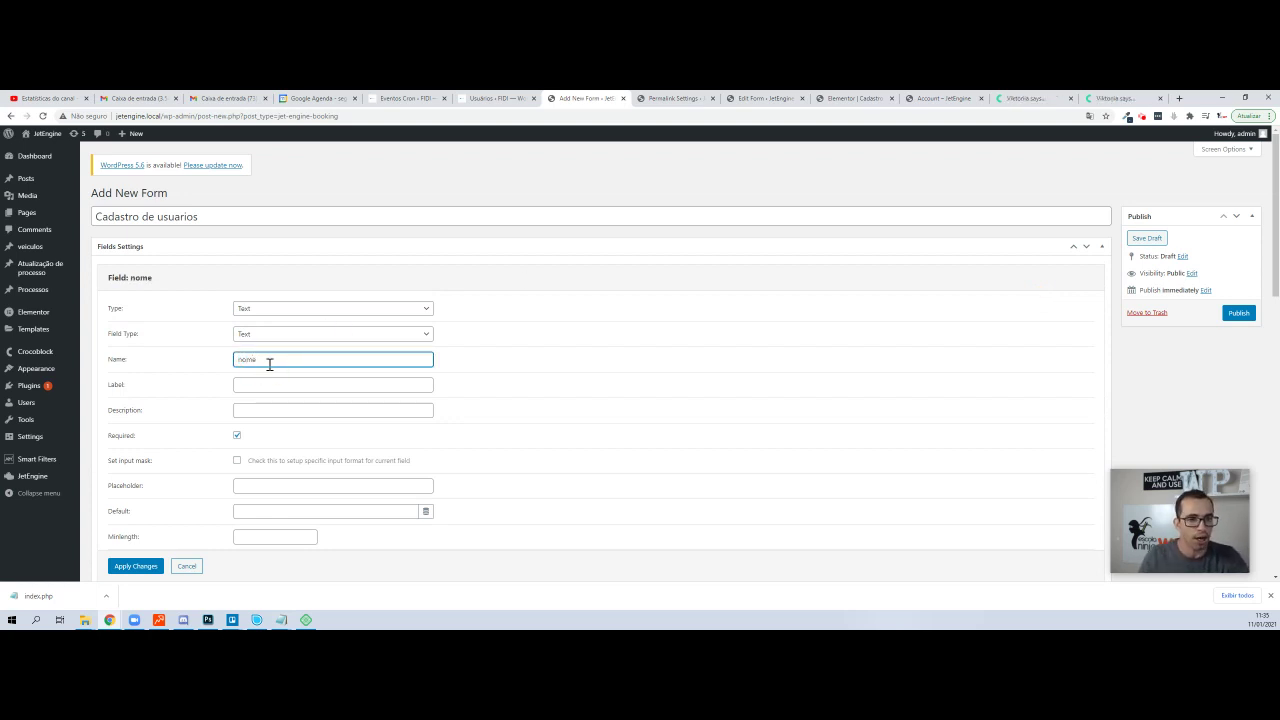
pyautogui.press('Print')
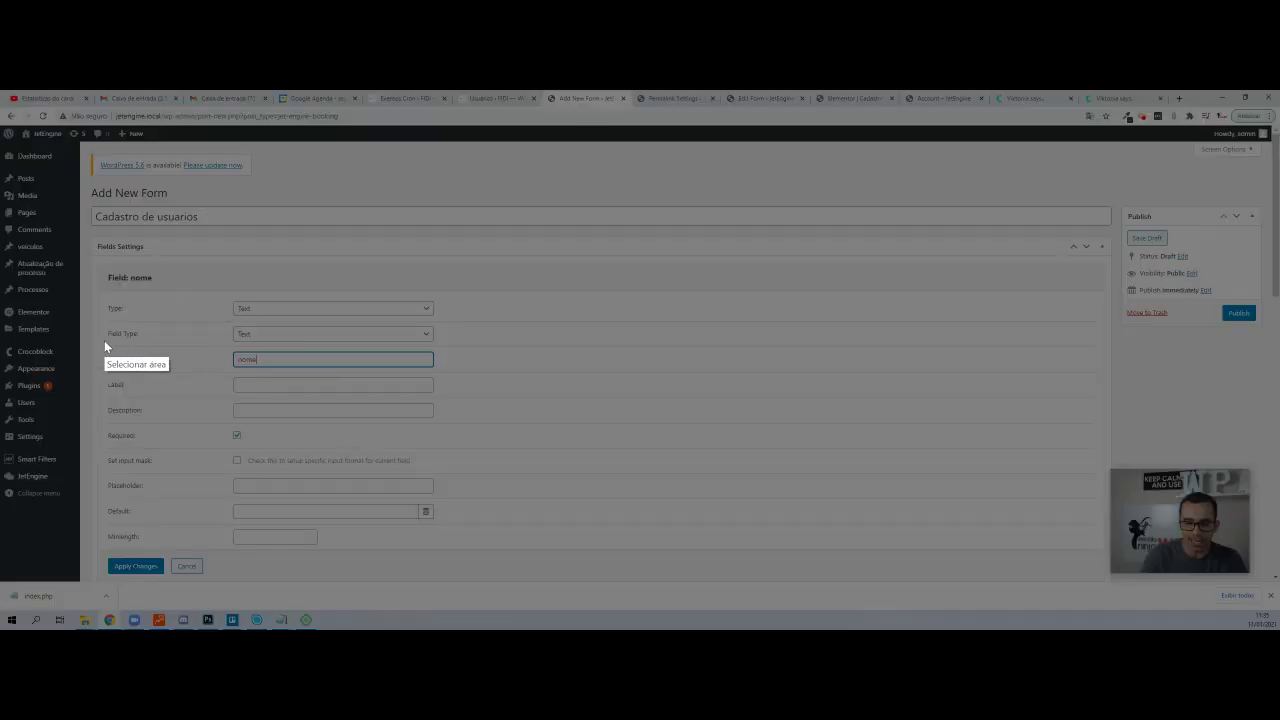
pyautogui.moveTo(104, 340); pyautogui.dragTo(486, 376)
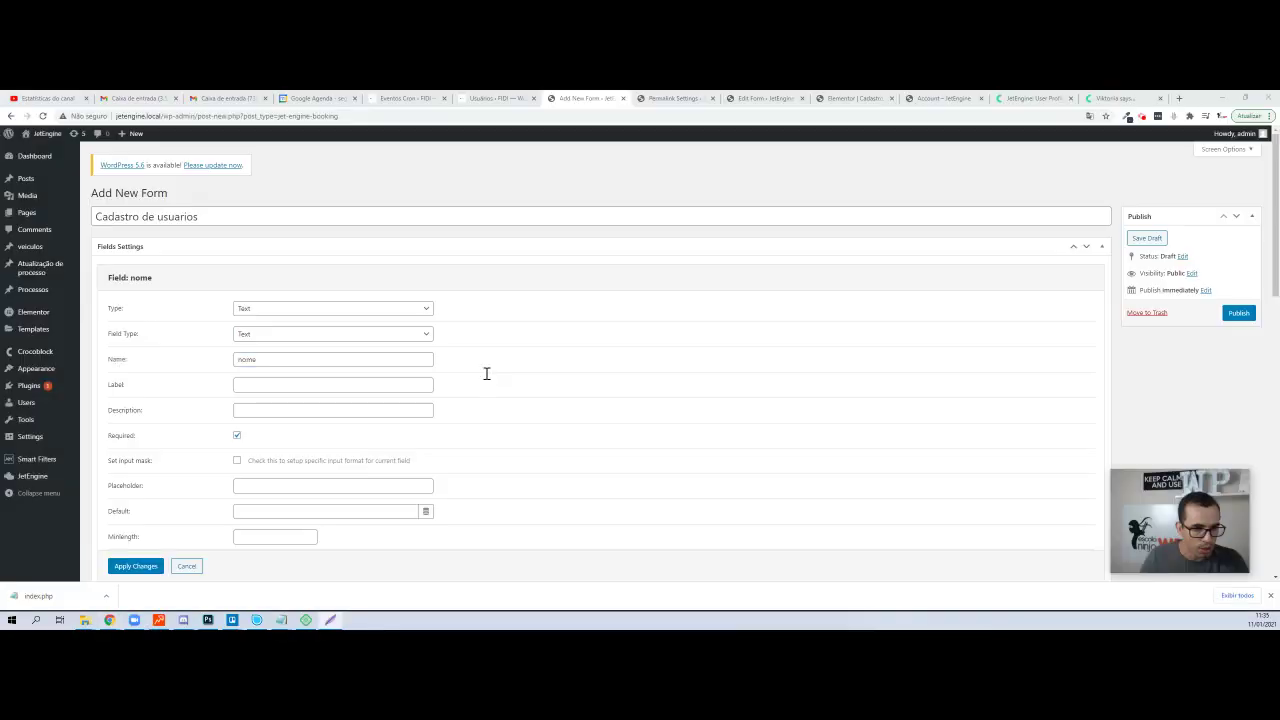
pyautogui.write('_co')
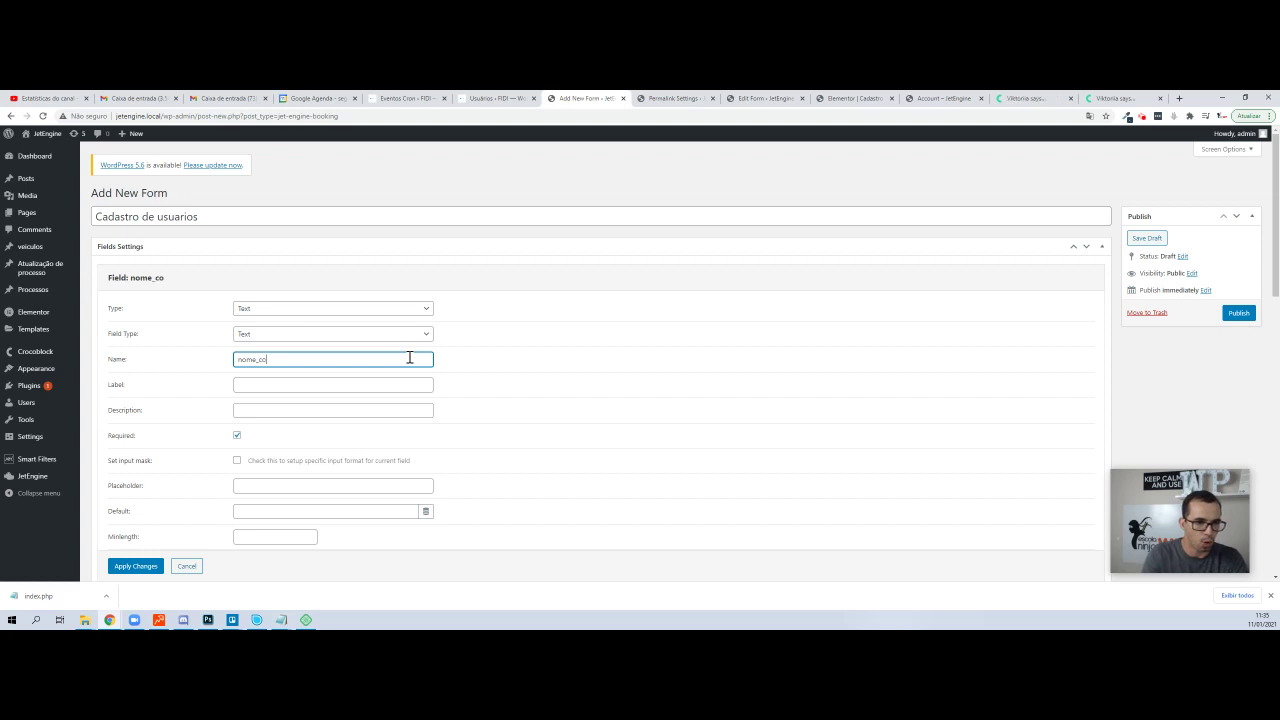
pyautogui.write('mpleto')
pyautogui.press('Tab')
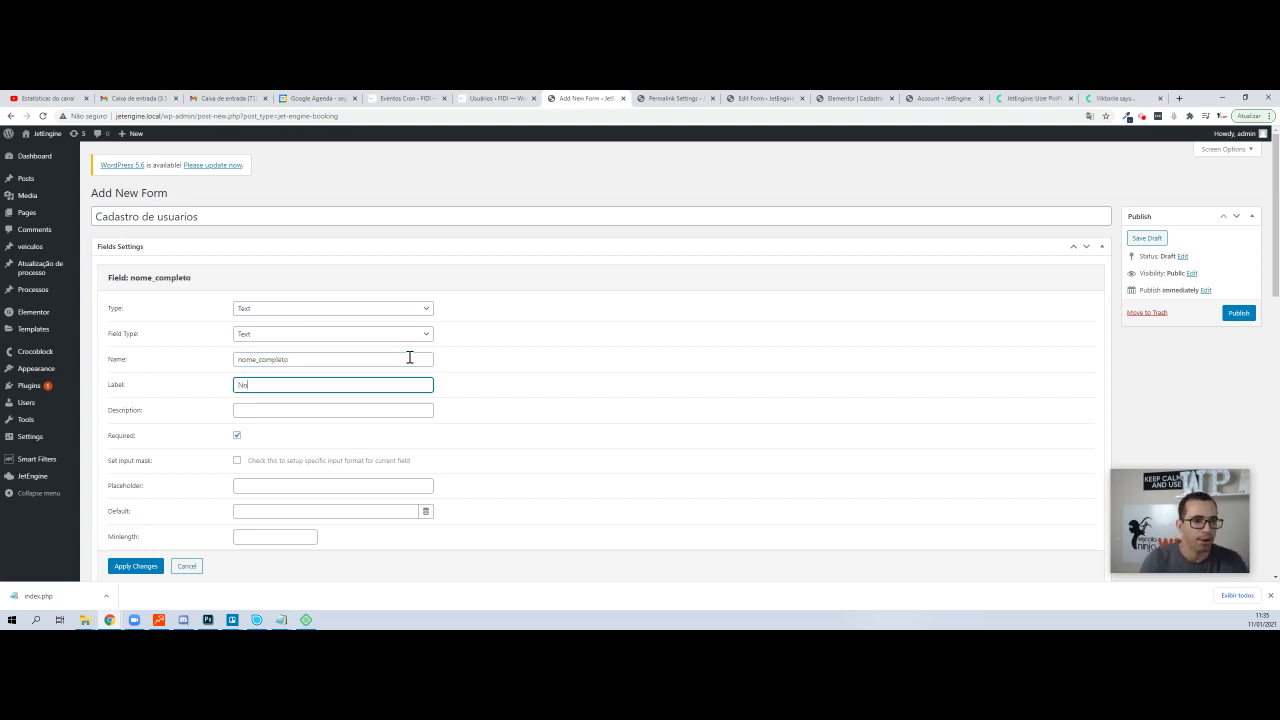
pyautogui.write('Nome Completo')
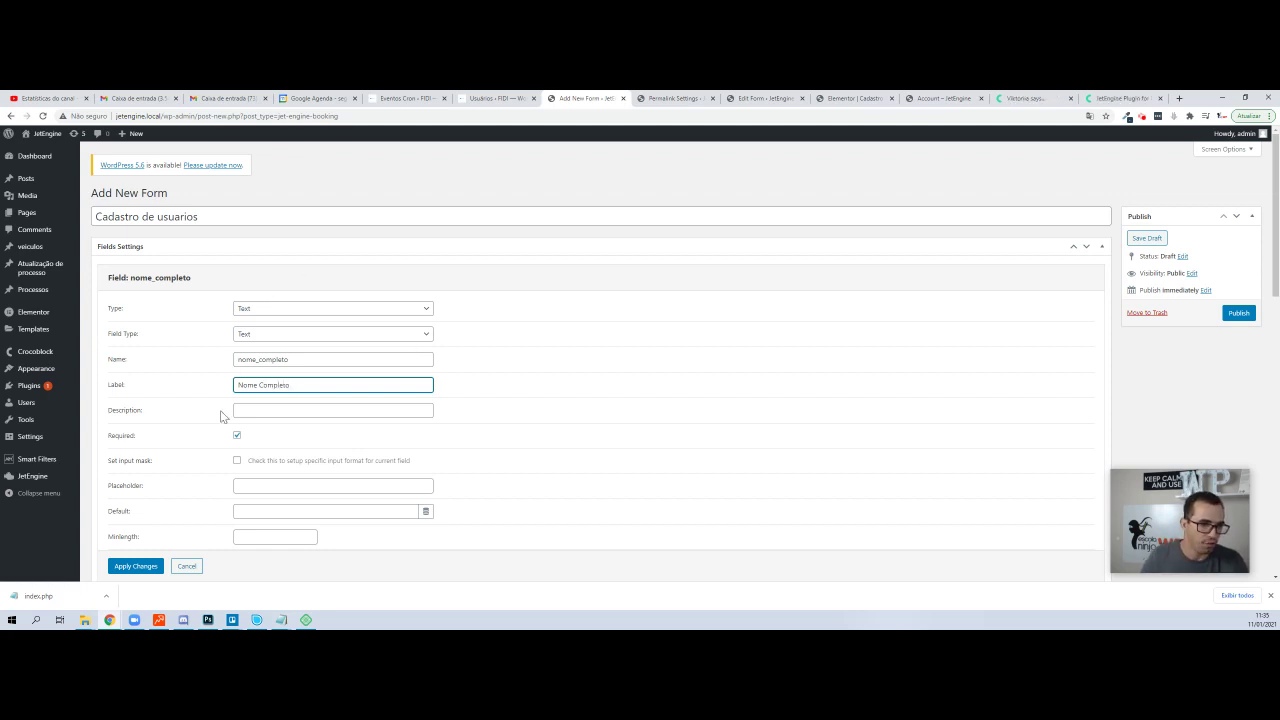
pyautogui.click(143, 567)
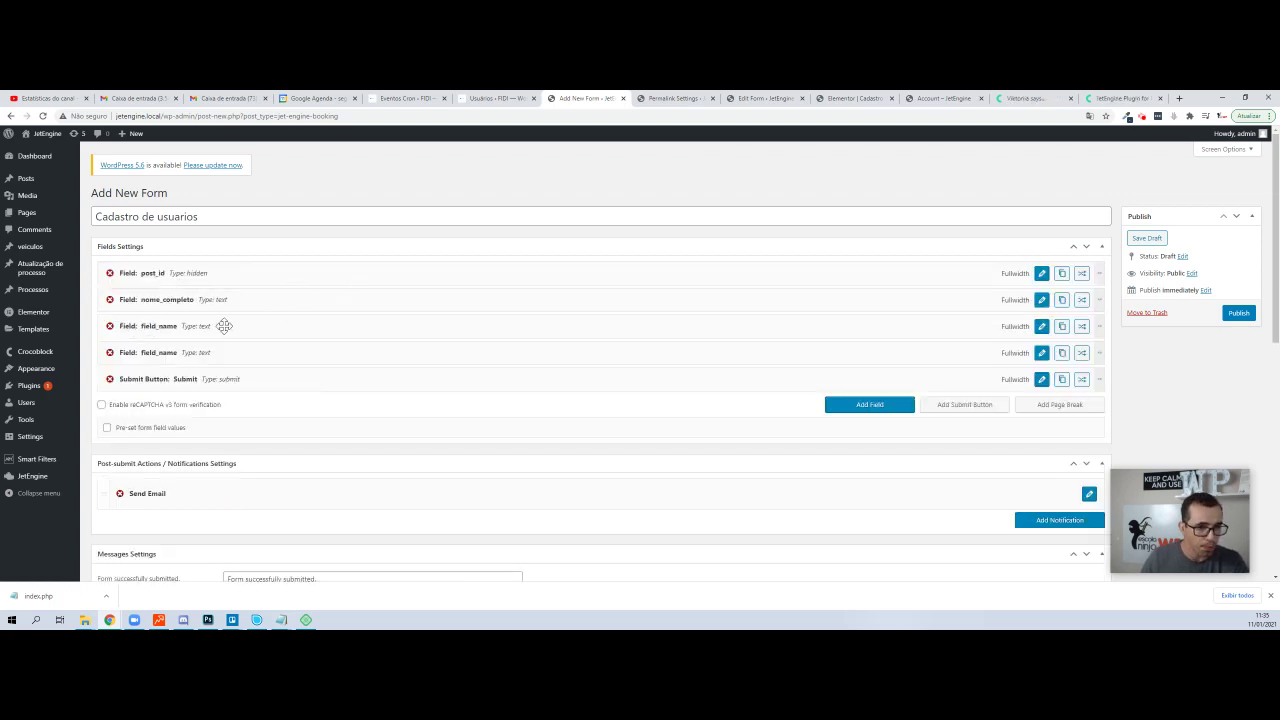
pyautogui.click(1041, 326)
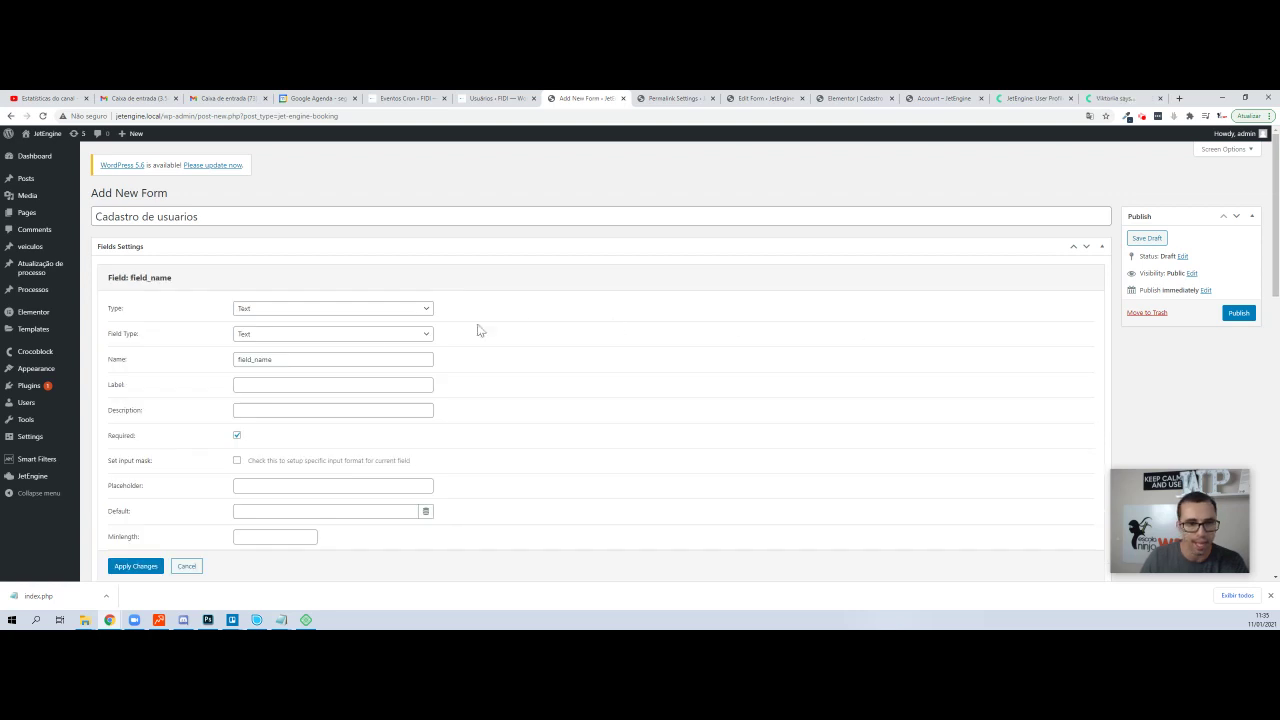
# - Rename the second text field to email with the label Email and apply the changes
pyautogui.doubleClick(275, 358)
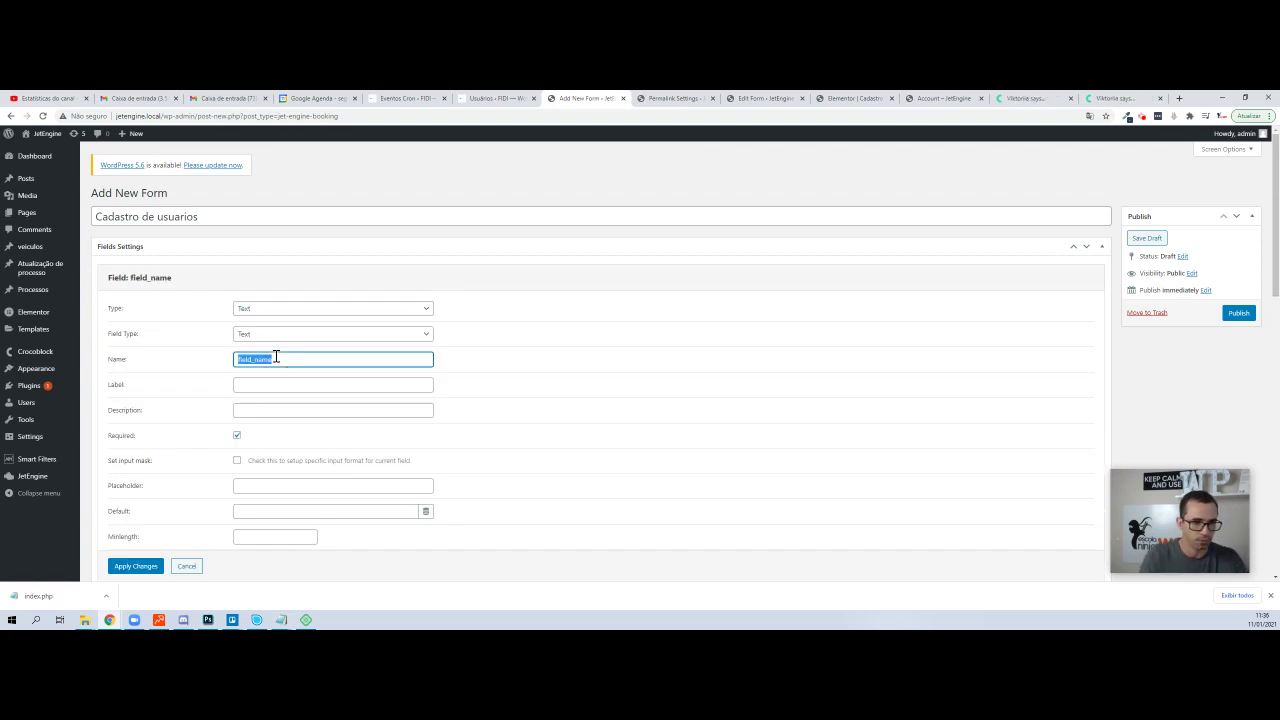
pyautogui.write('email')
pyautogui.press('Tab')
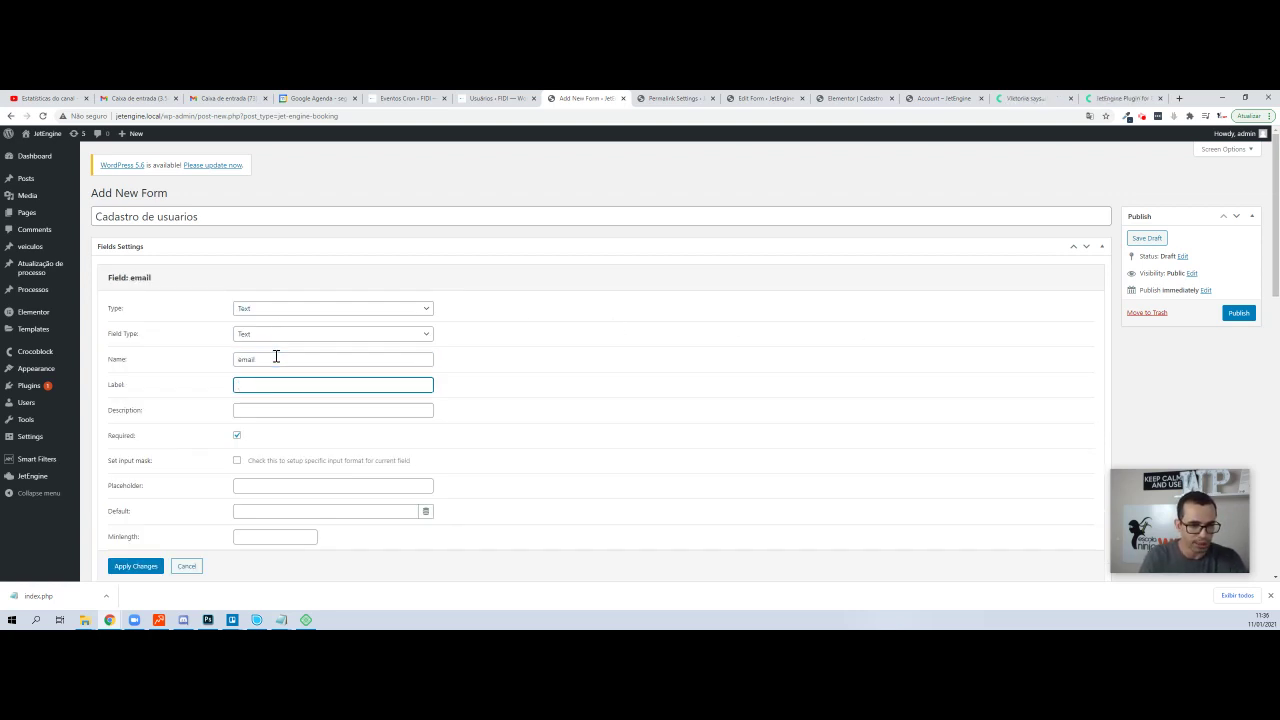
pyautogui.write('Email /')
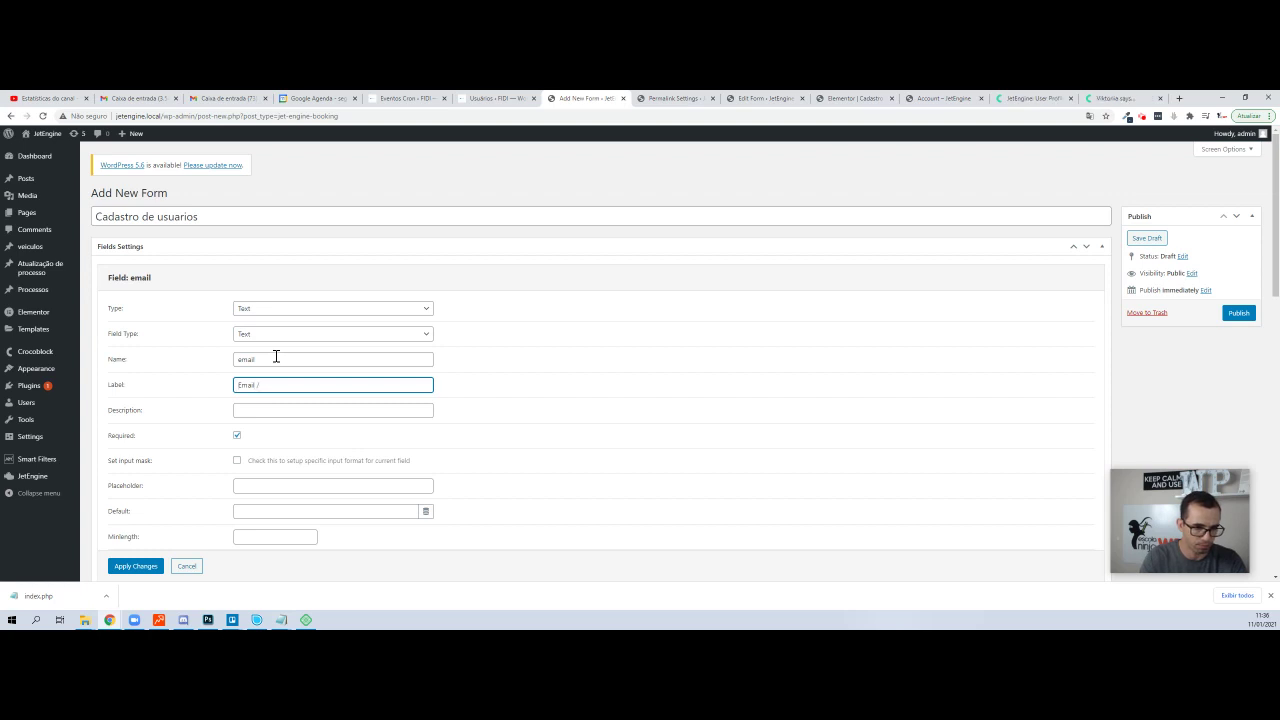
pyautogui.press('BackSpace')
pyautogui.press('BackSpace')
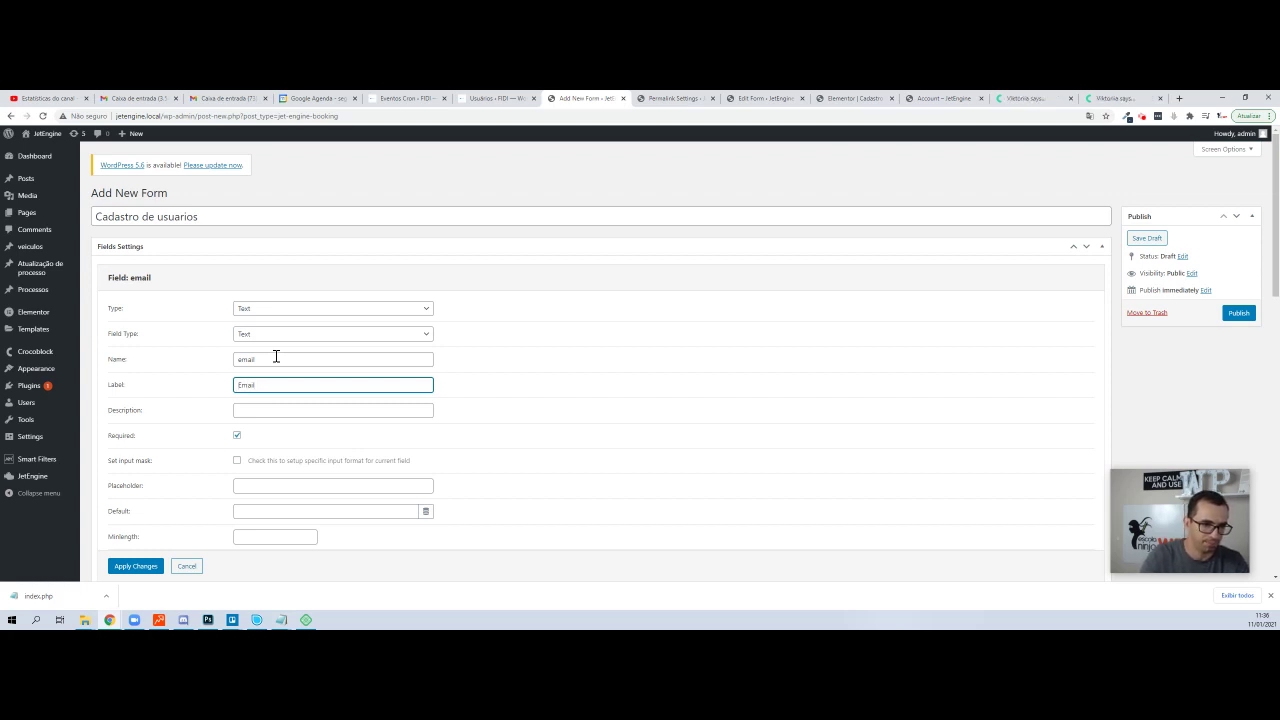
pyautogui.press('Tab')
pyautogui.hotkey('shift', 'Tab')
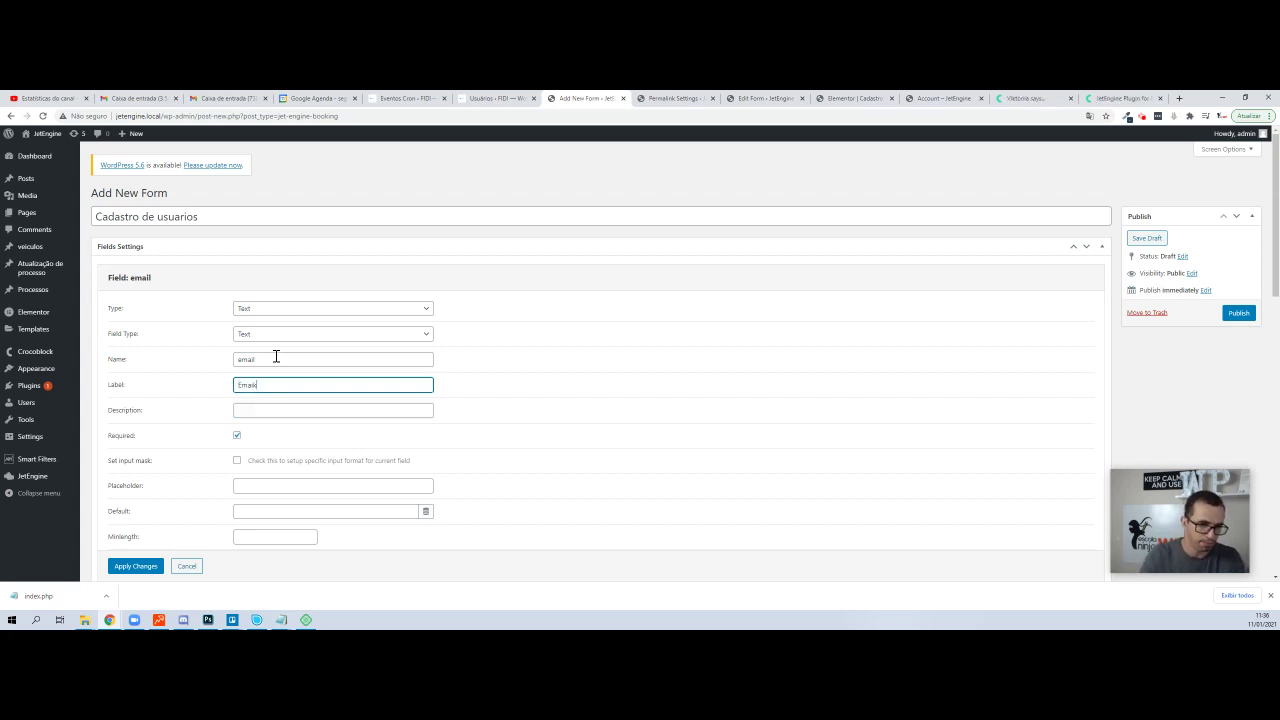
pyautogui.press('Tab')
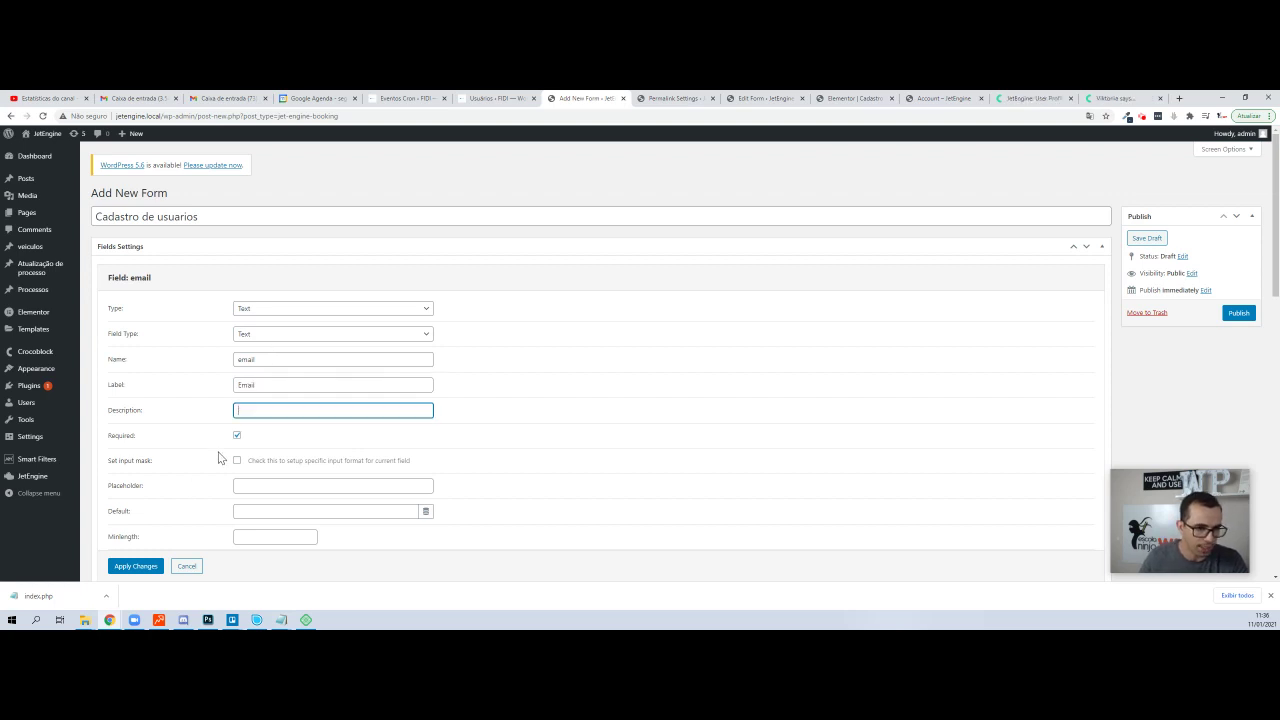
pyautogui.scroll(-3, 220, 457)
pyautogui.click(134, 523)
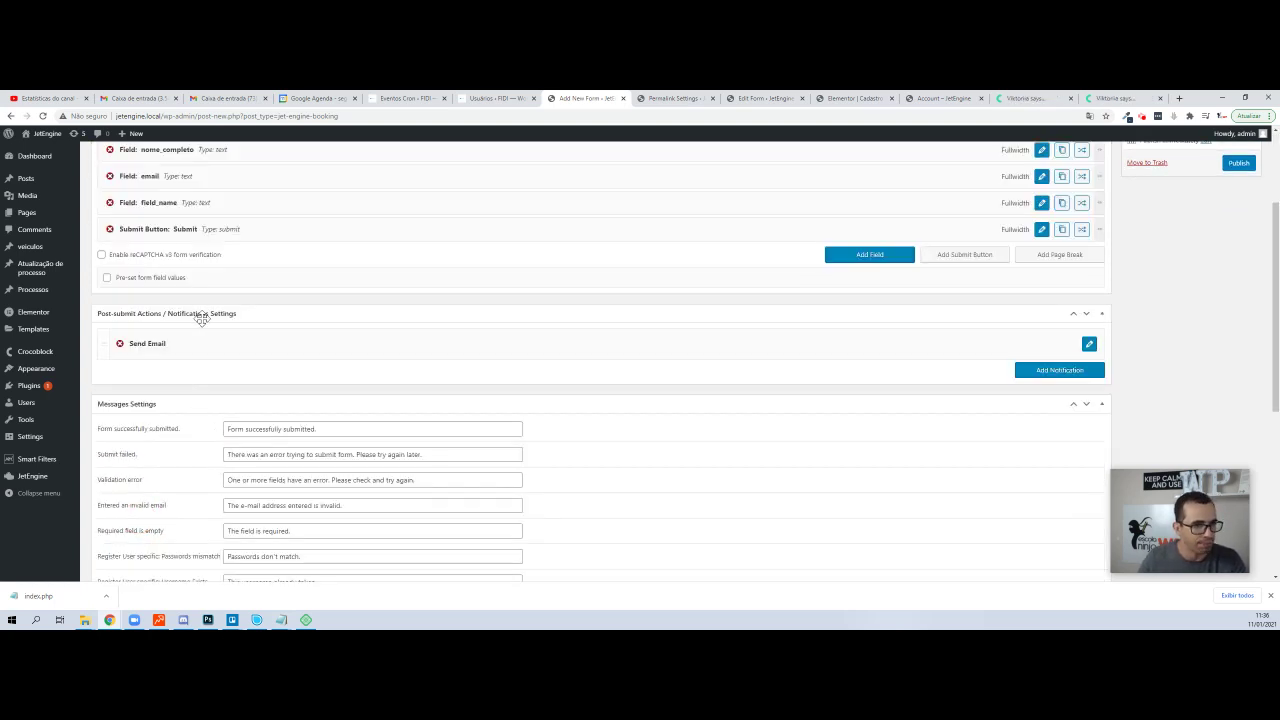
pyautogui.scroll(1, 201, 316)
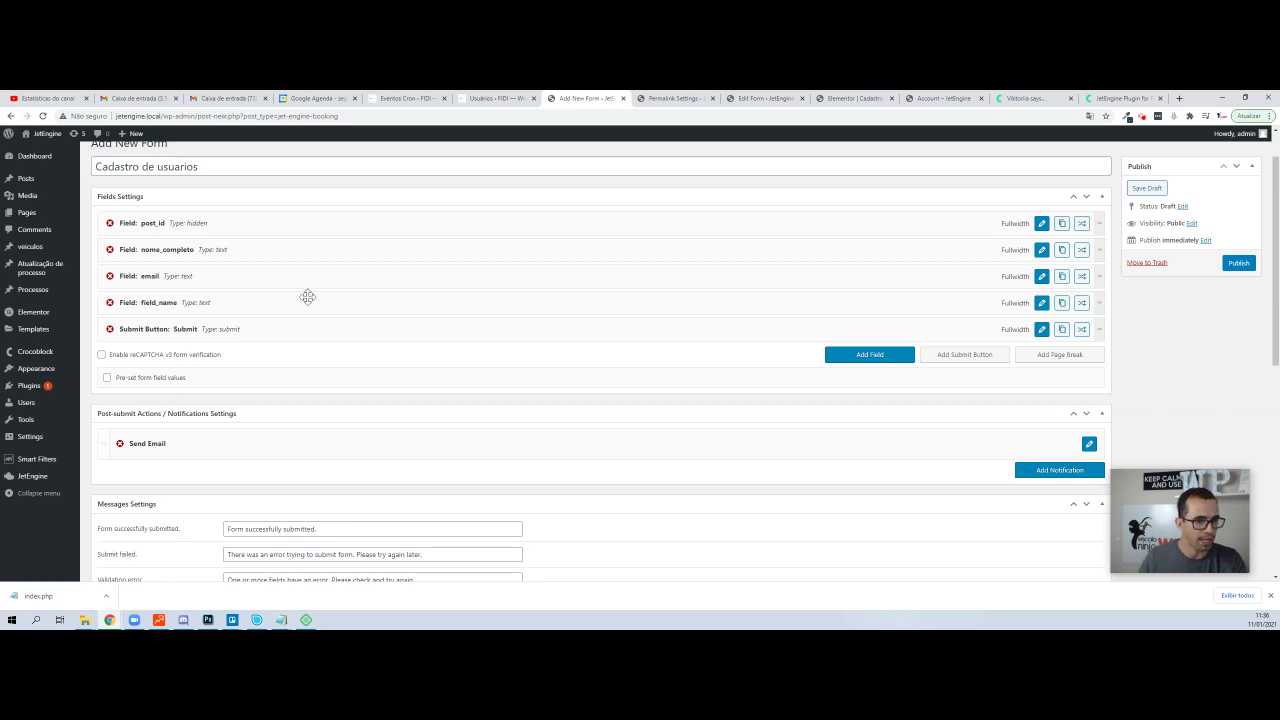
# - Make the third field a Select named profissao with the label Profissão
pyautogui.click(1041, 302)
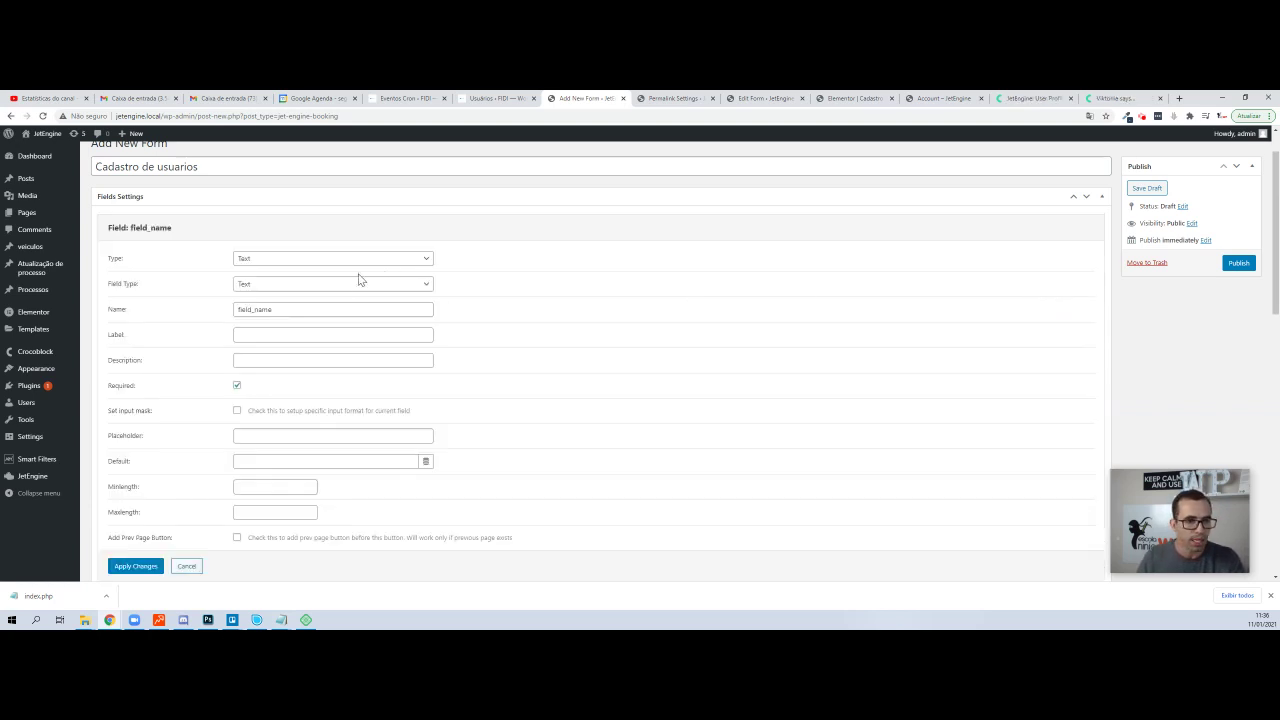
pyautogui.click(277, 262)
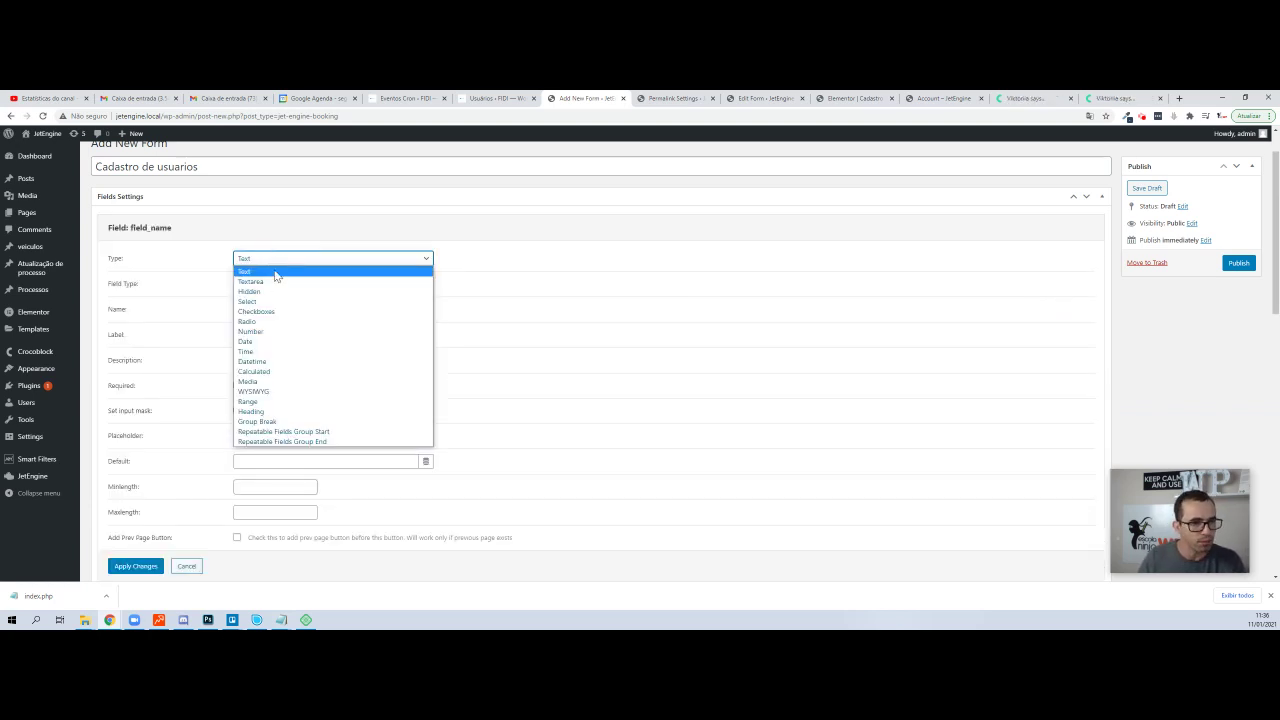
pyautogui.press('Escape')
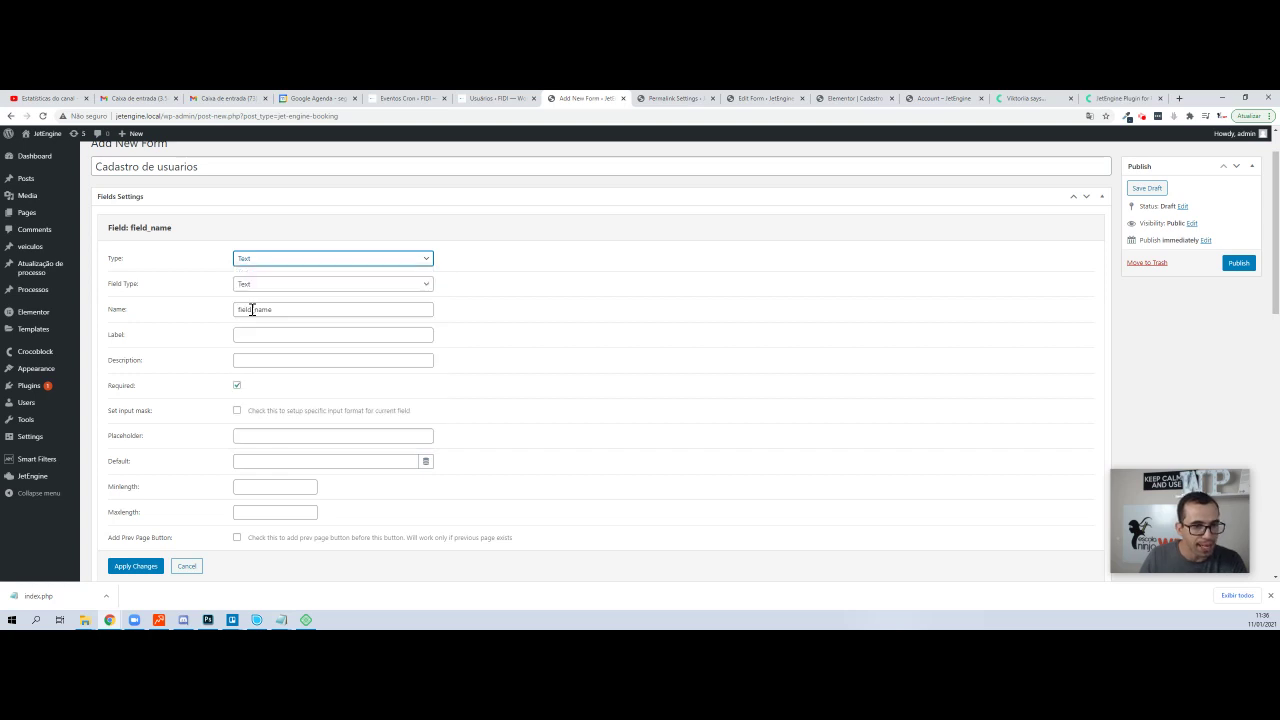
pyautogui.press('s')
pyautogui.click(270, 310)
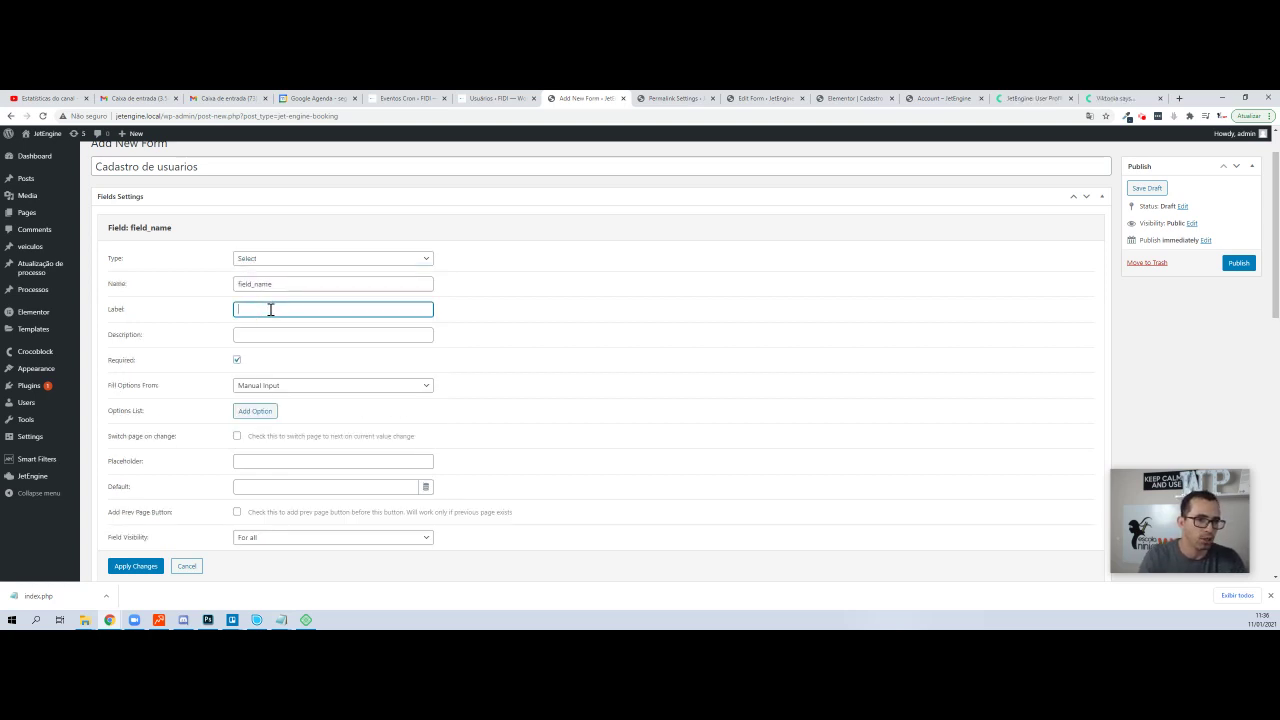
pyautogui.hotkey('shift', 'Tab')
pyautogui.write('profissao')
pyautogui.press('Tab')
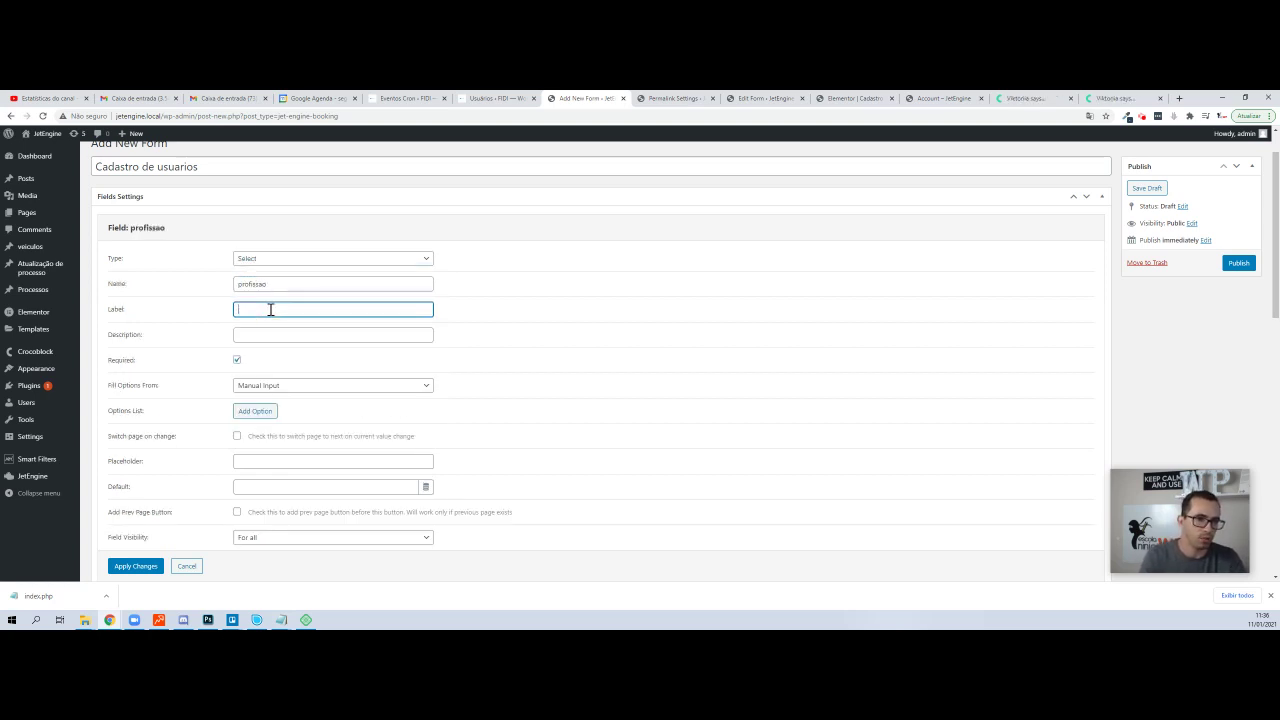
pyautogui.write('Profissão')
pyautogui.press('Tab')
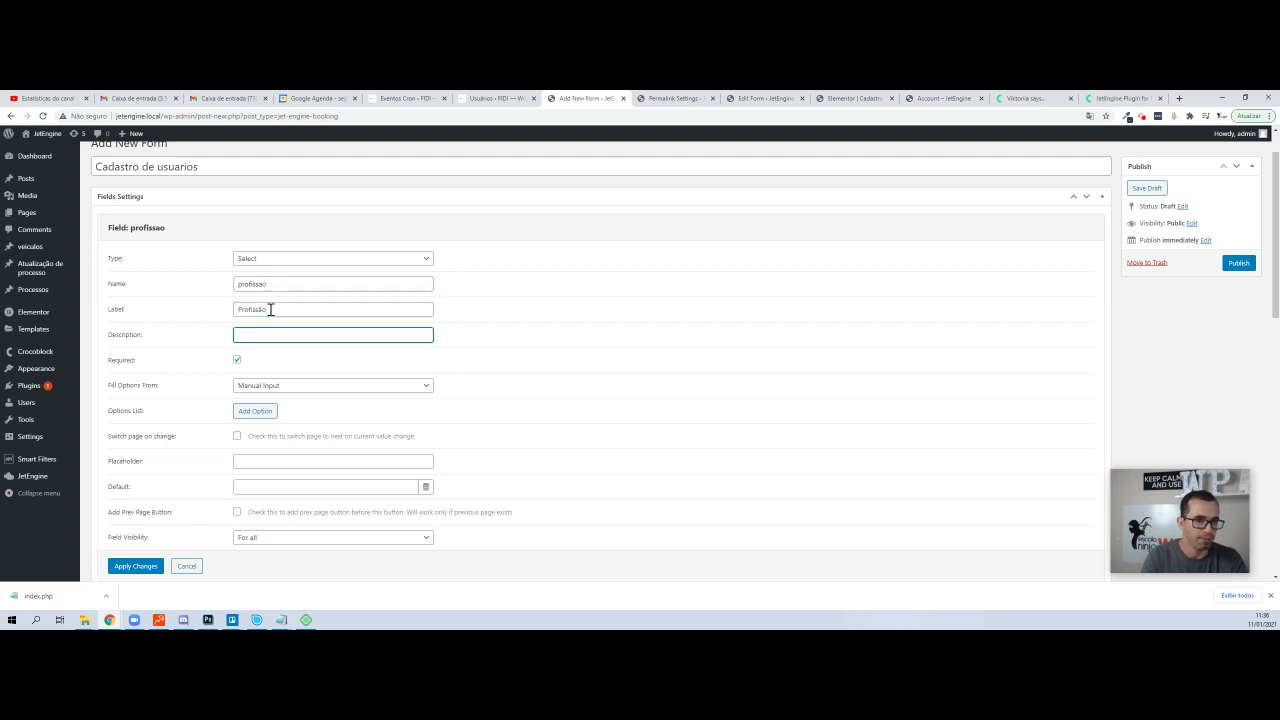
# - Add an option row and set the field's default value to Selecione
pyautogui.click(253, 412)
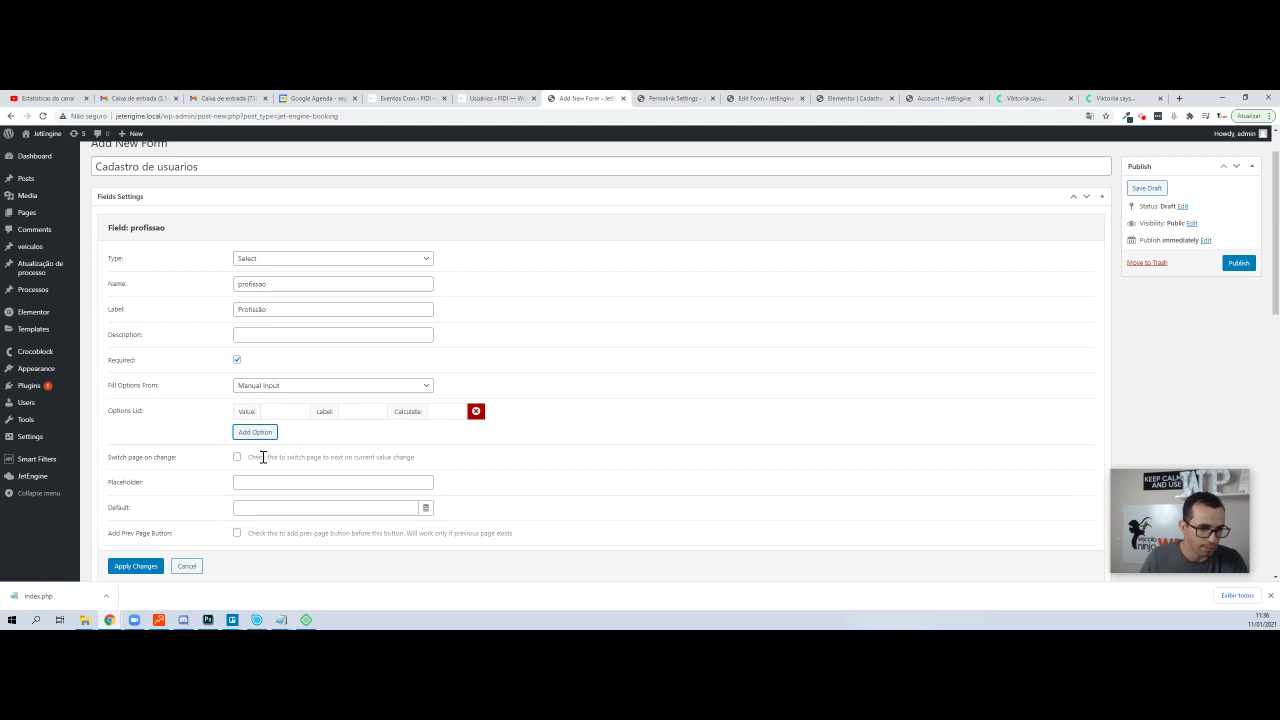
pyautogui.click(255, 505)
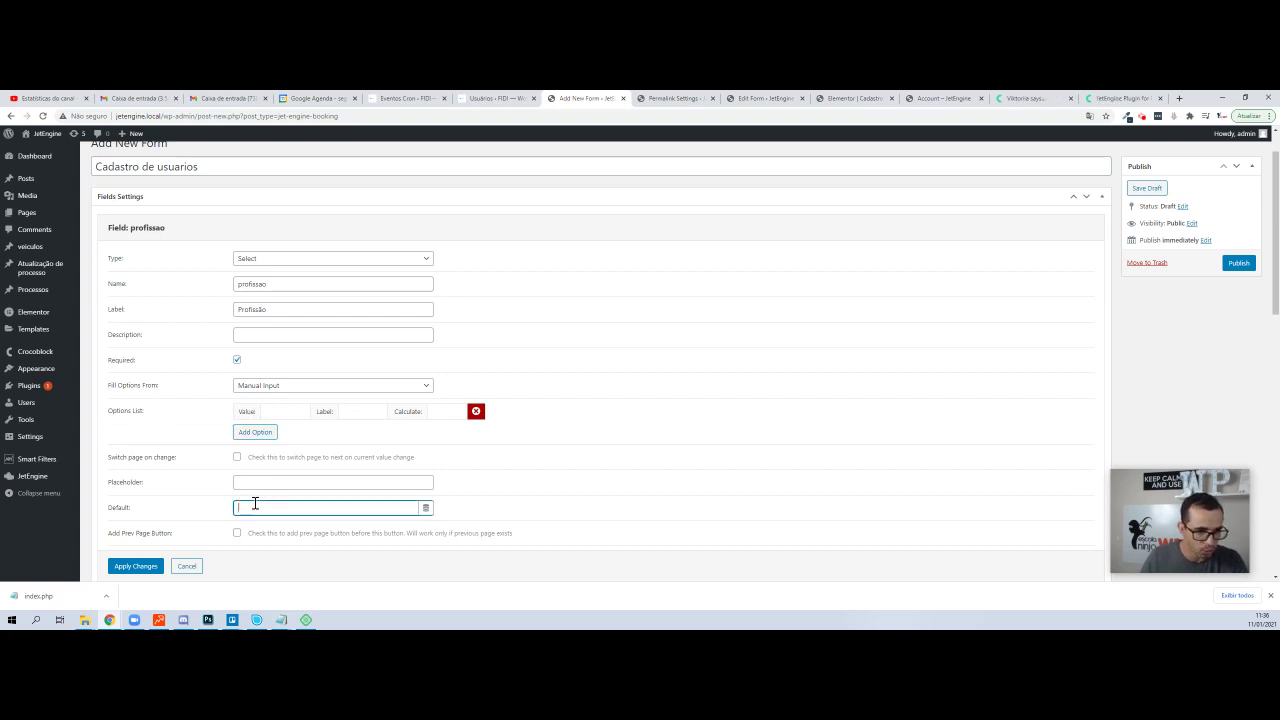
pyautogui.write('Selecio')
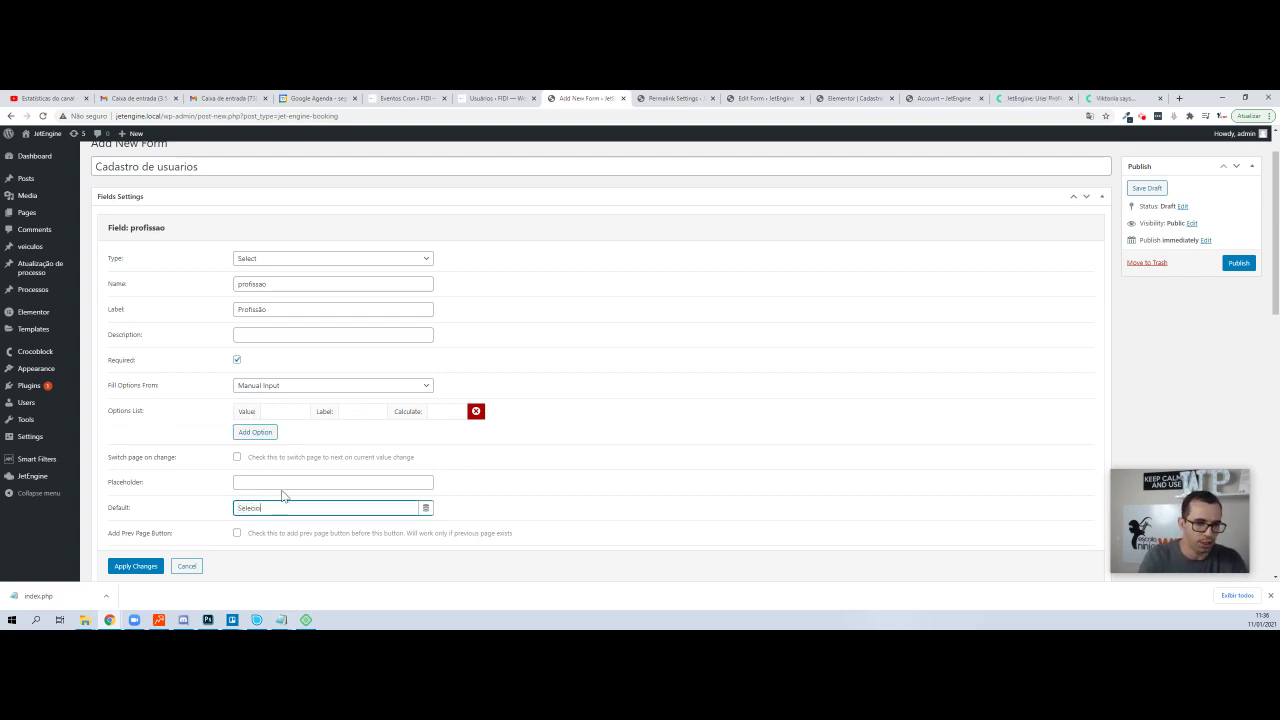
pyautogui.write('ne')
pyautogui.press('Tab')
# - Fill the first option with value and label Administrador
pyautogui.click(280, 411)
pyautogui.write('A')
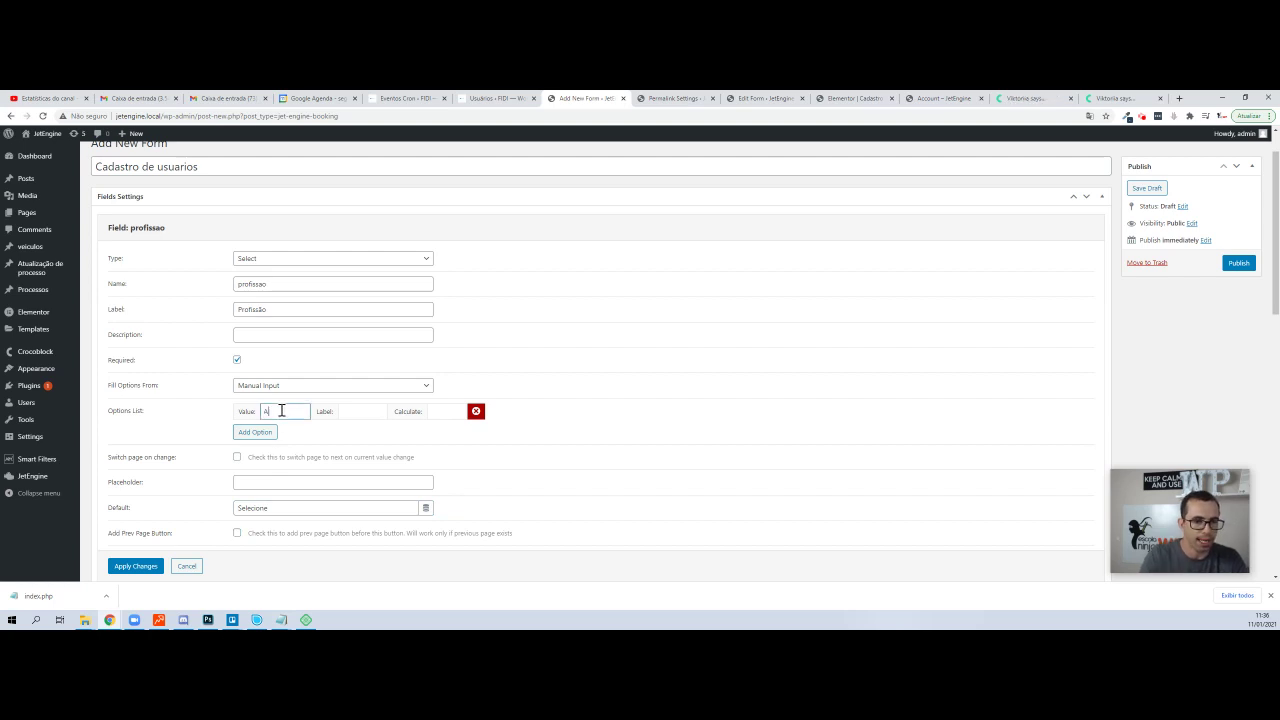
pyautogui.write('dministrador')
pyautogui.press('Tab')
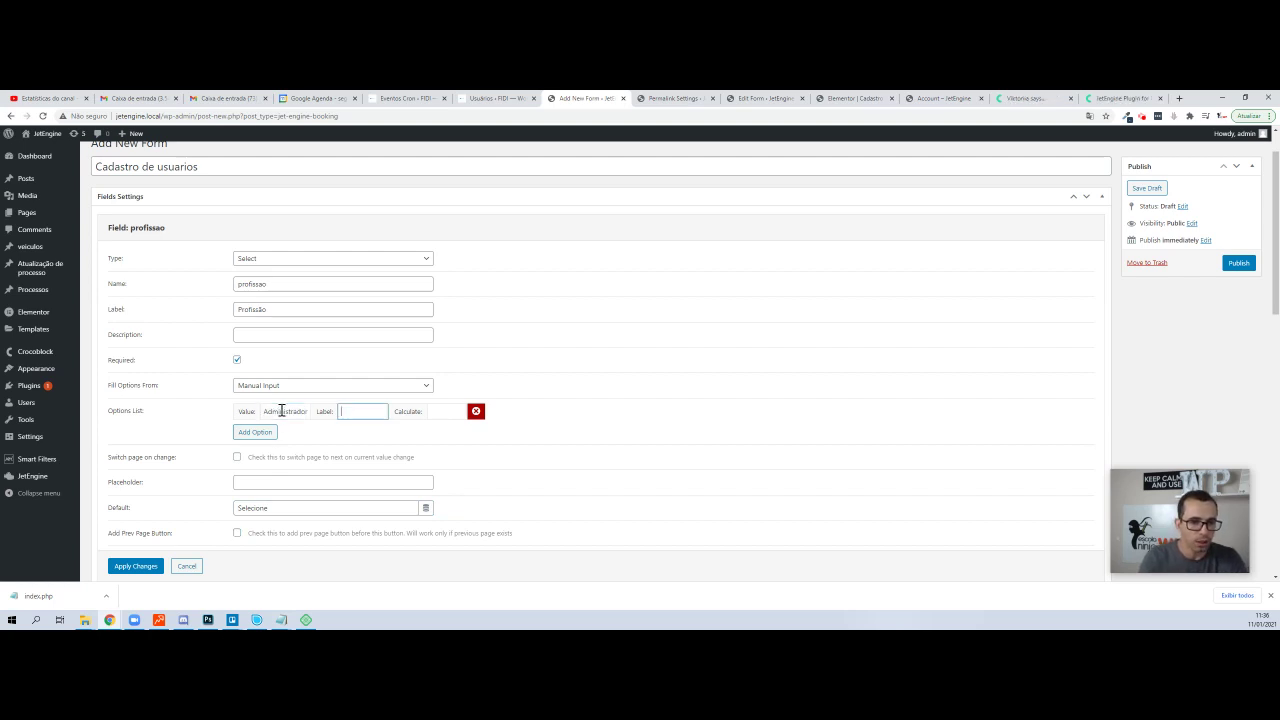
pyautogui.hotkey('shift', 'Tab')
pyautogui.hotkey('ctrl', 'c')
pyautogui.press('Tab')
pyautogui.hotkey('ctrl', 'v')
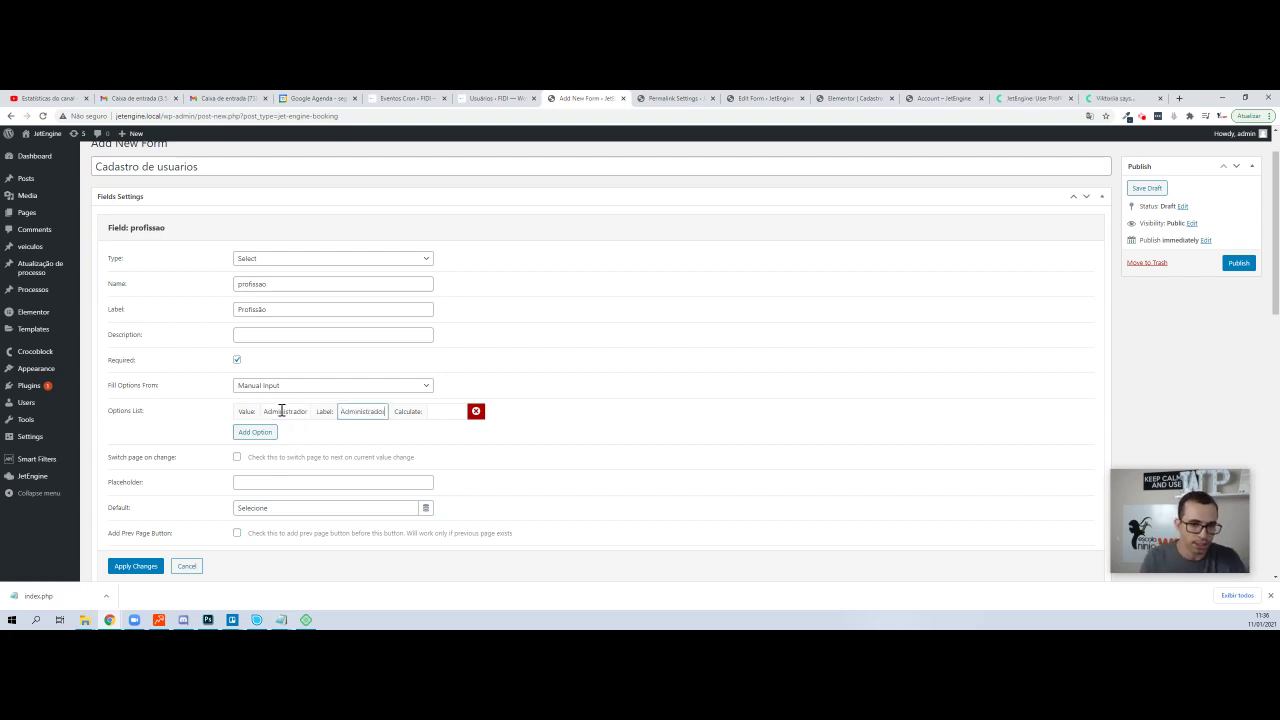
# - Add the options Médico and Engenheiro, each with matching value and label
pyautogui.click(256, 433)
pyautogui.click(290, 428)
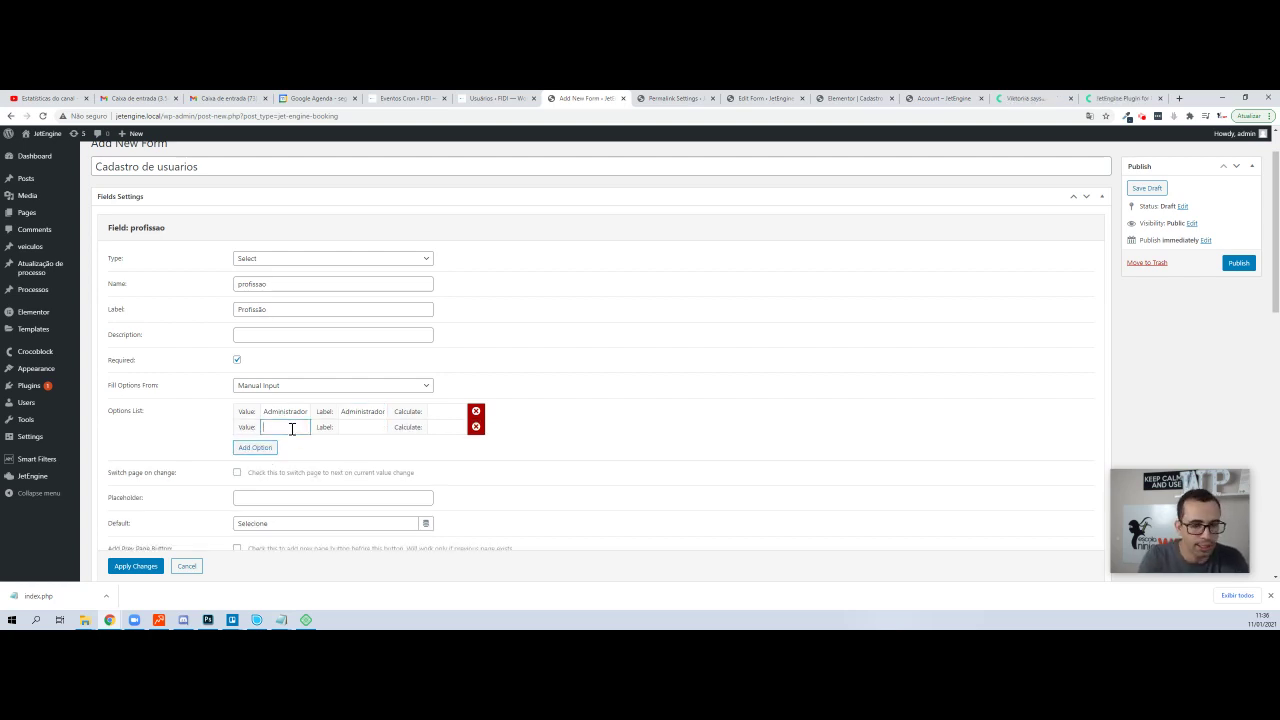
pyautogui.write('Médico')
pyautogui.press('Tab')
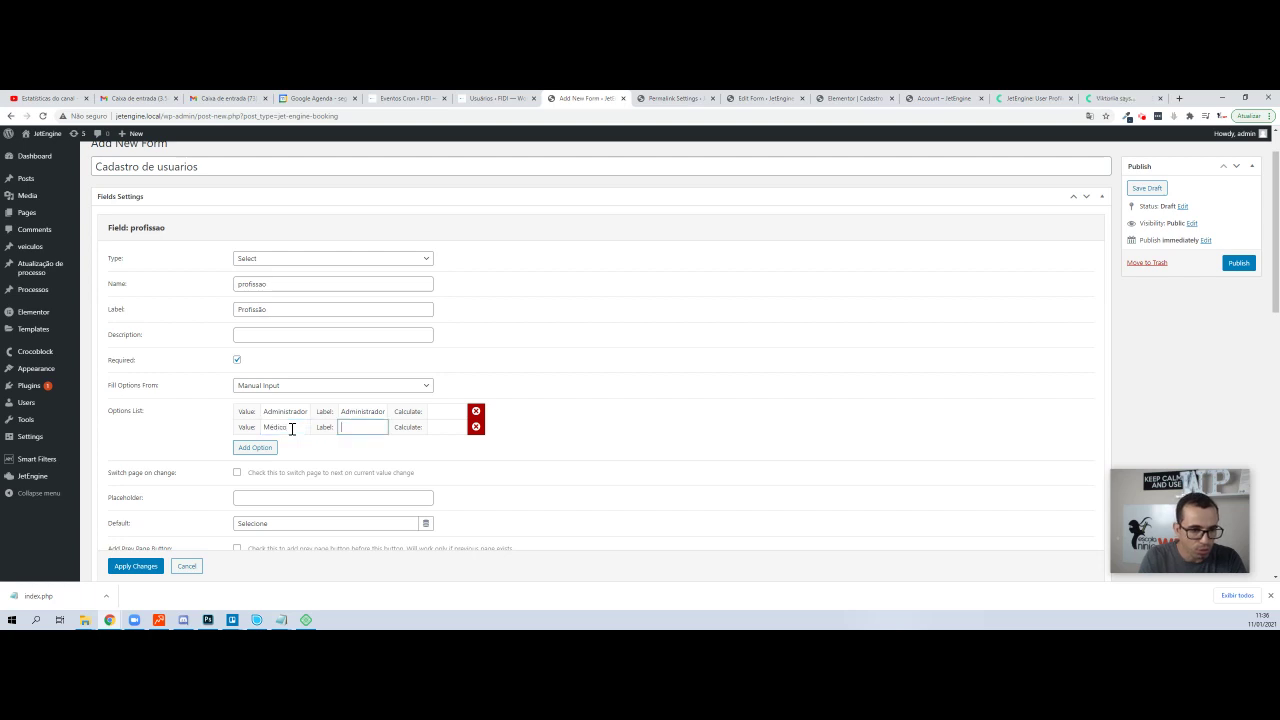
pyautogui.press('Tab')
pyautogui.hotkey('shift', 'Tab')
pyautogui.hotkey('shift', 'Tab')
pyautogui.press('Tab')
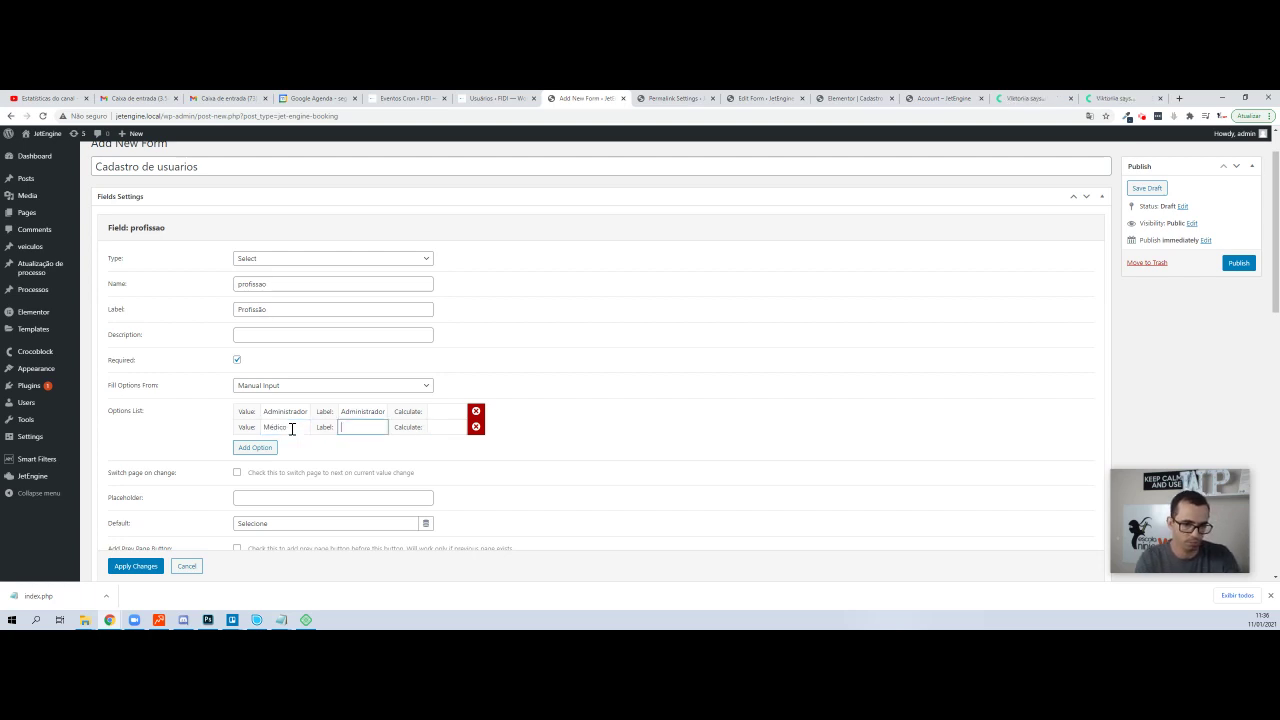
pyautogui.press('Tab')
pyautogui.press('Tab')
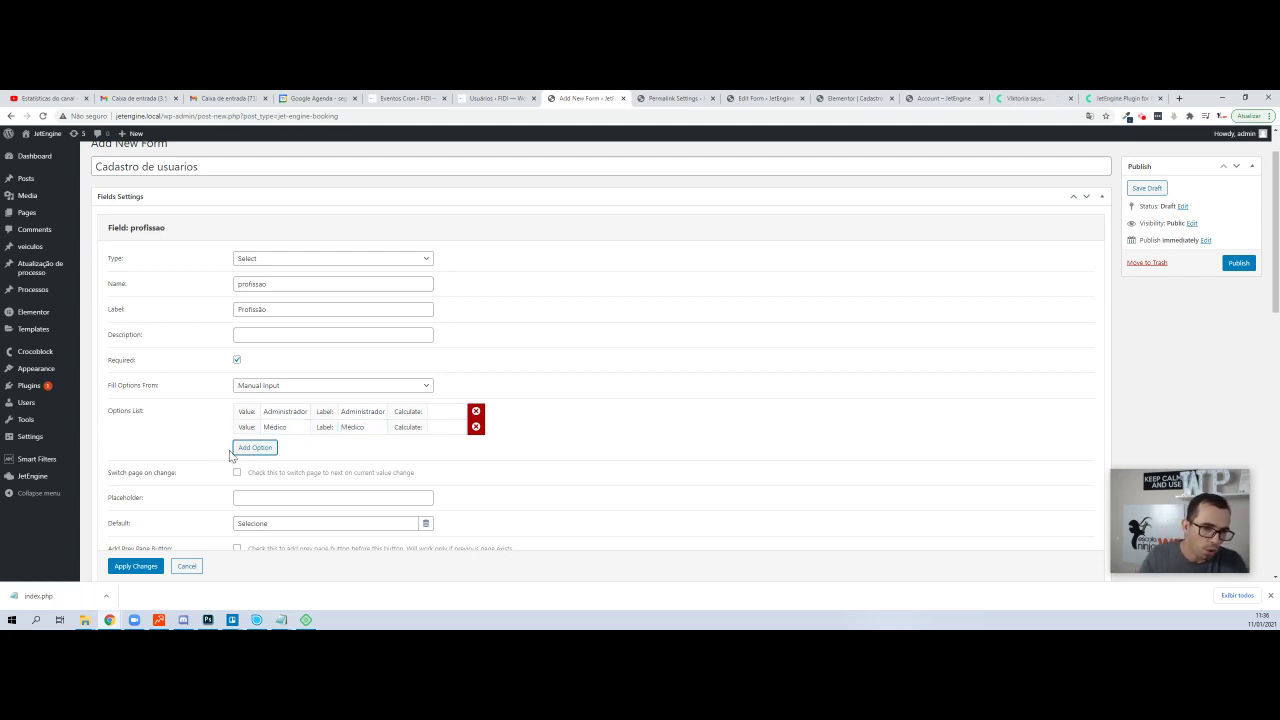
pyautogui.click(249, 450)
pyautogui.click(295, 442)
pyautogui.write('En')
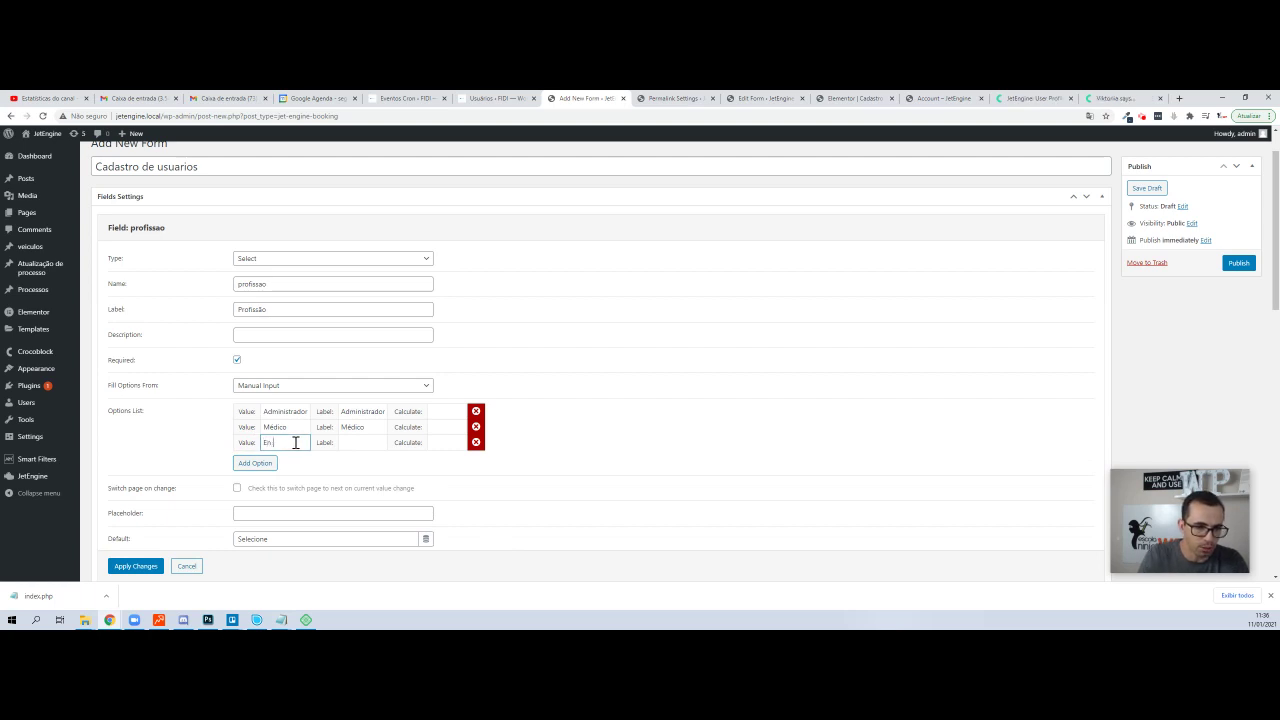
pyautogui.write('genhei')
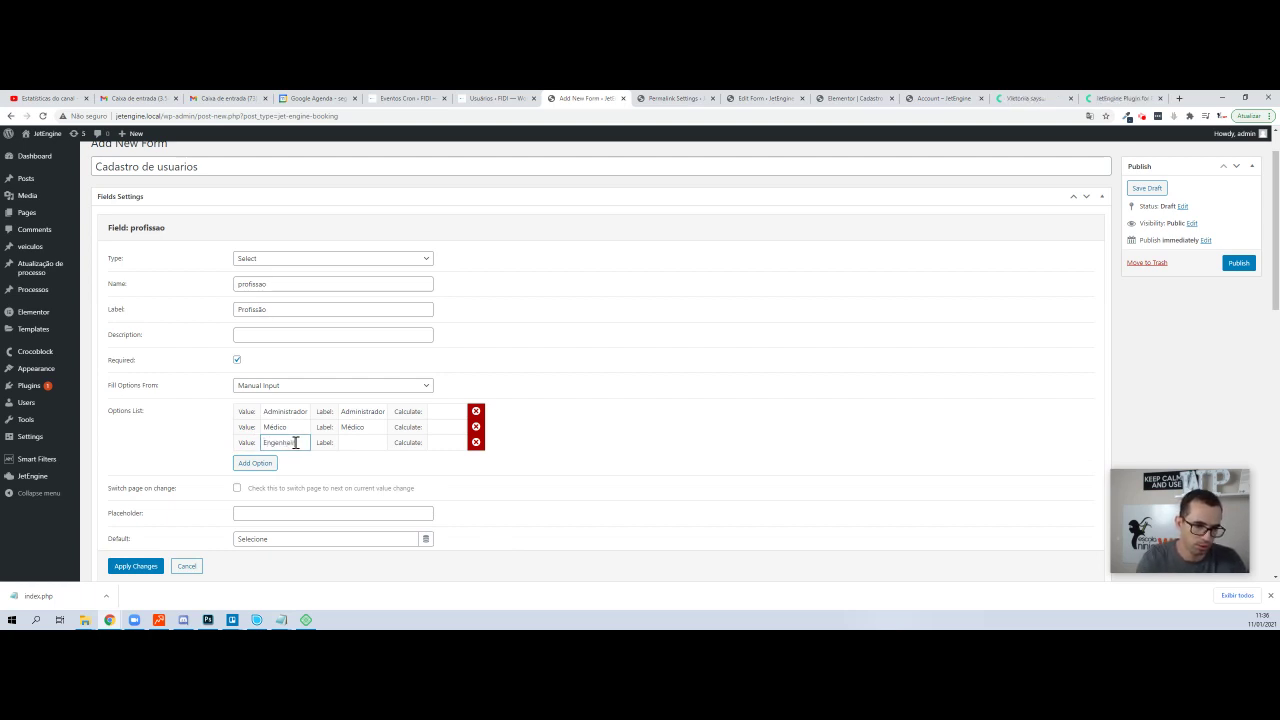
pyautogui.hotkey('ctrl', 'a')
pyautogui.hotkey('ctrl', 'c')
pyautogui.press('Tab')
pyautogui.hotkey('ctrl', 'v')
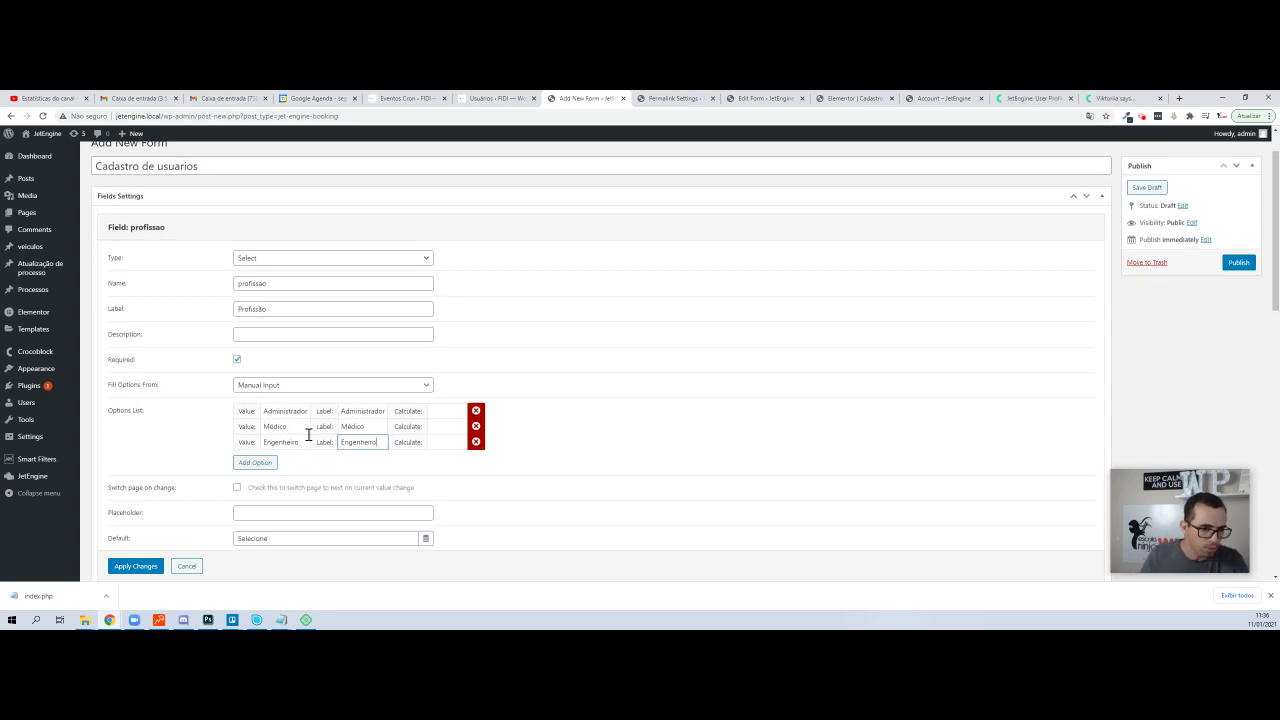
pyautogui.scroll(-2, 171, 337)
# - Save the profissao field, then add a new field and move it above Submit
pyautogui.click(131, 496)
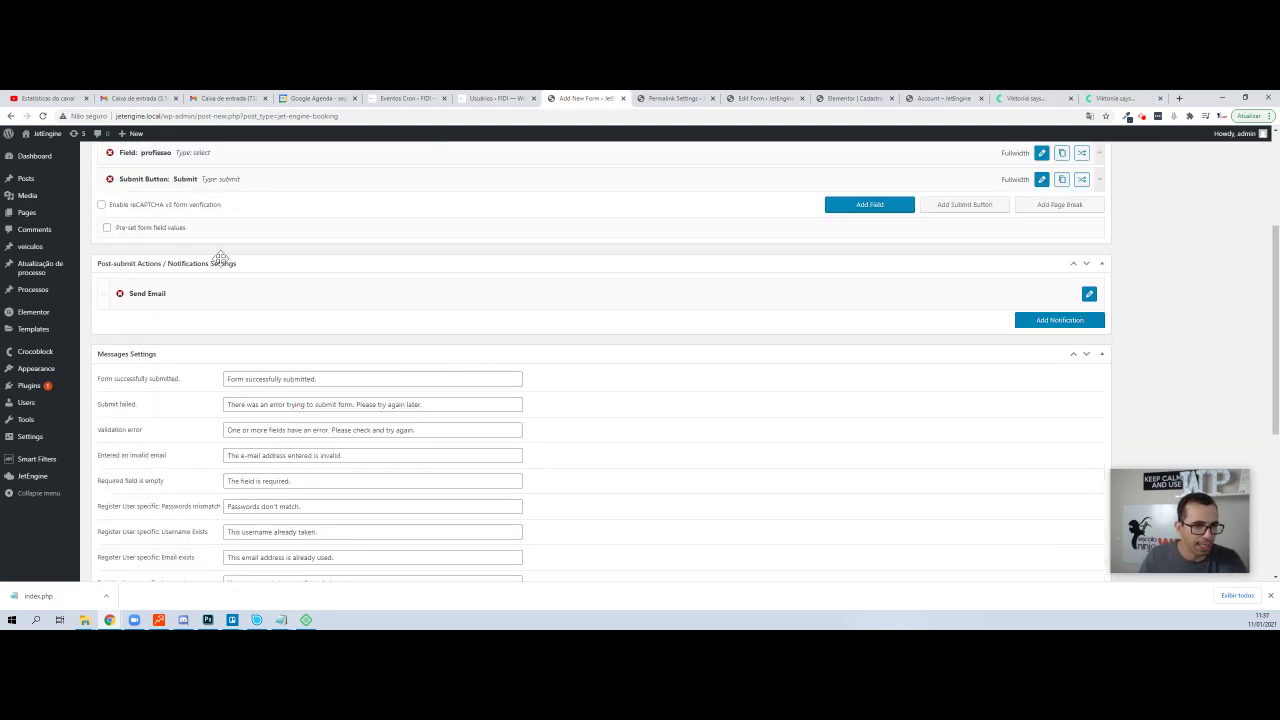
pyautogui.scroll(2, 580, 291)
pyautogui.click(869, 355)
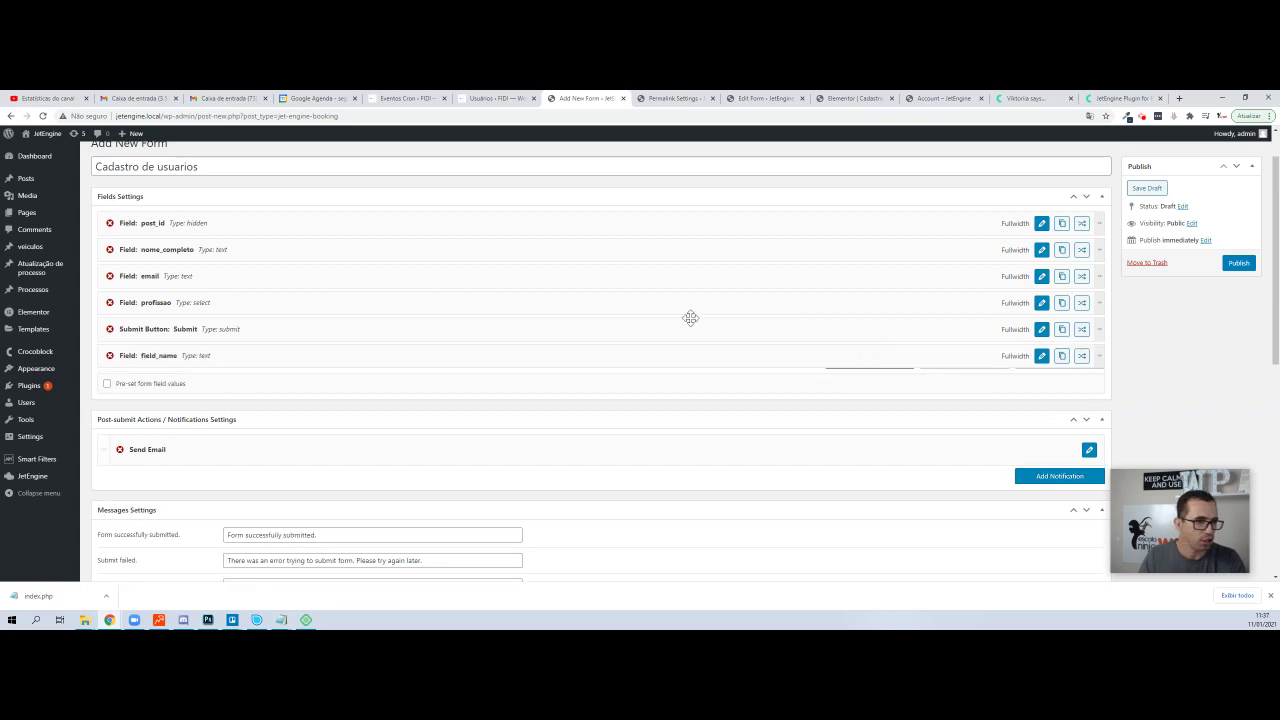
pyautogui.moveTo(155, 355); pyautogui.dragTo(156, 327)
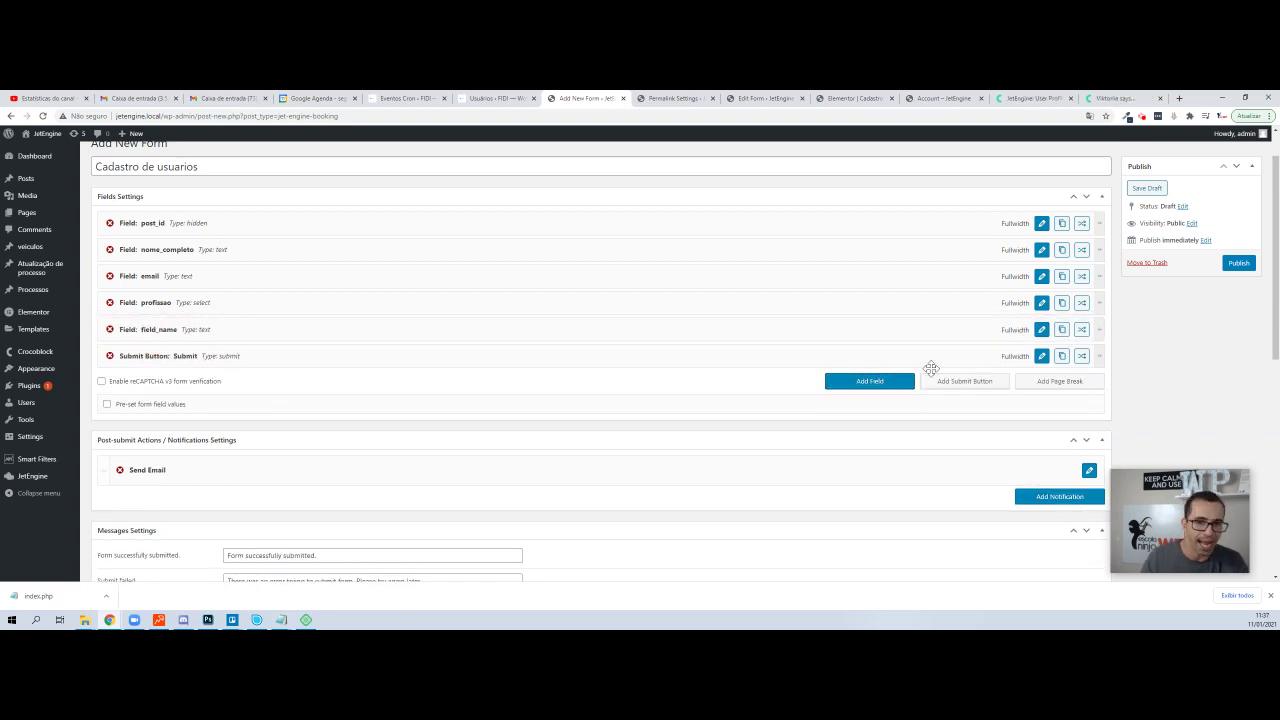
# - Name the new text field idade, label it Idade, and apply the changes
pyautogui.click(1041, 330)
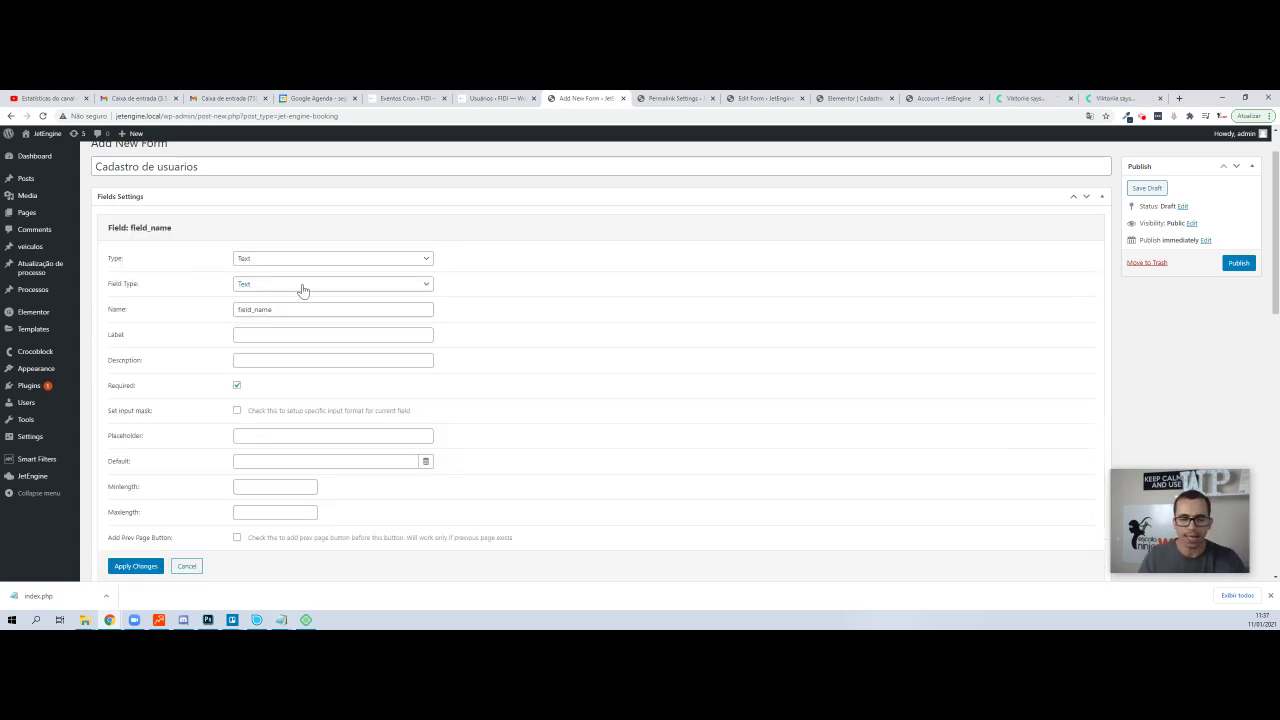
pyautogui.doubleClick(285, 309)
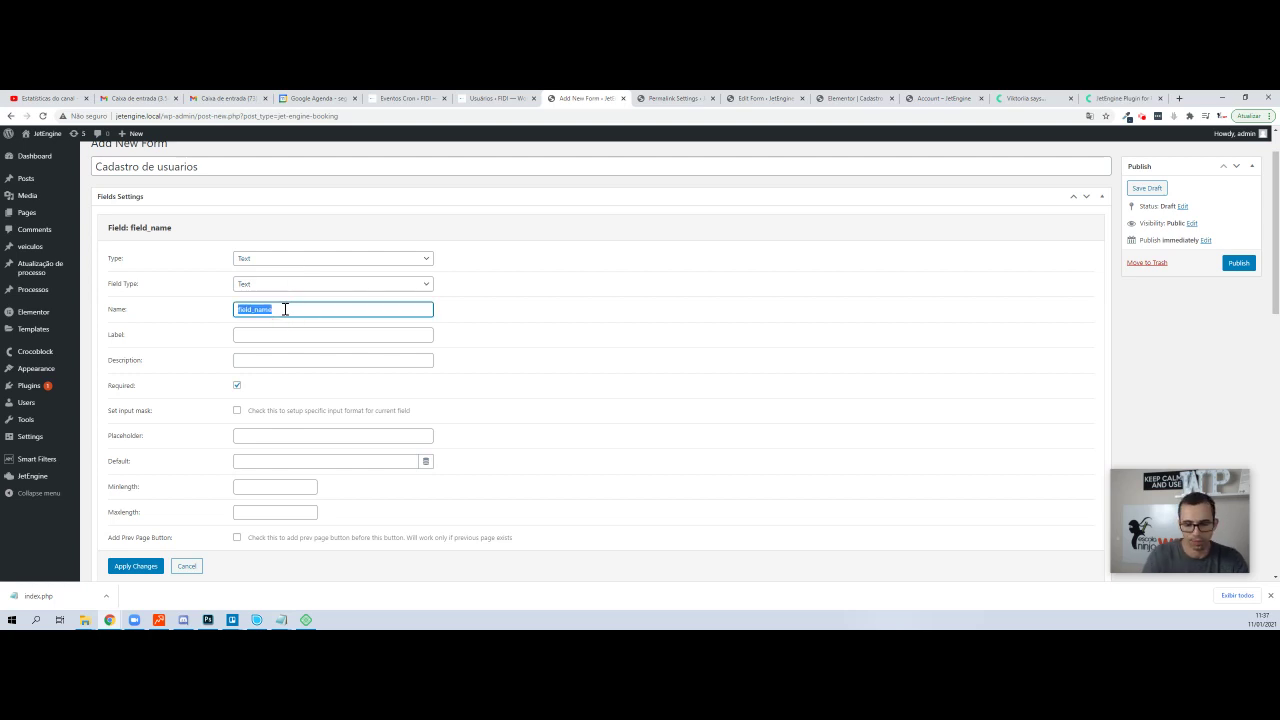
pyautogui.write('idade')
pyautogui.press('Tab')
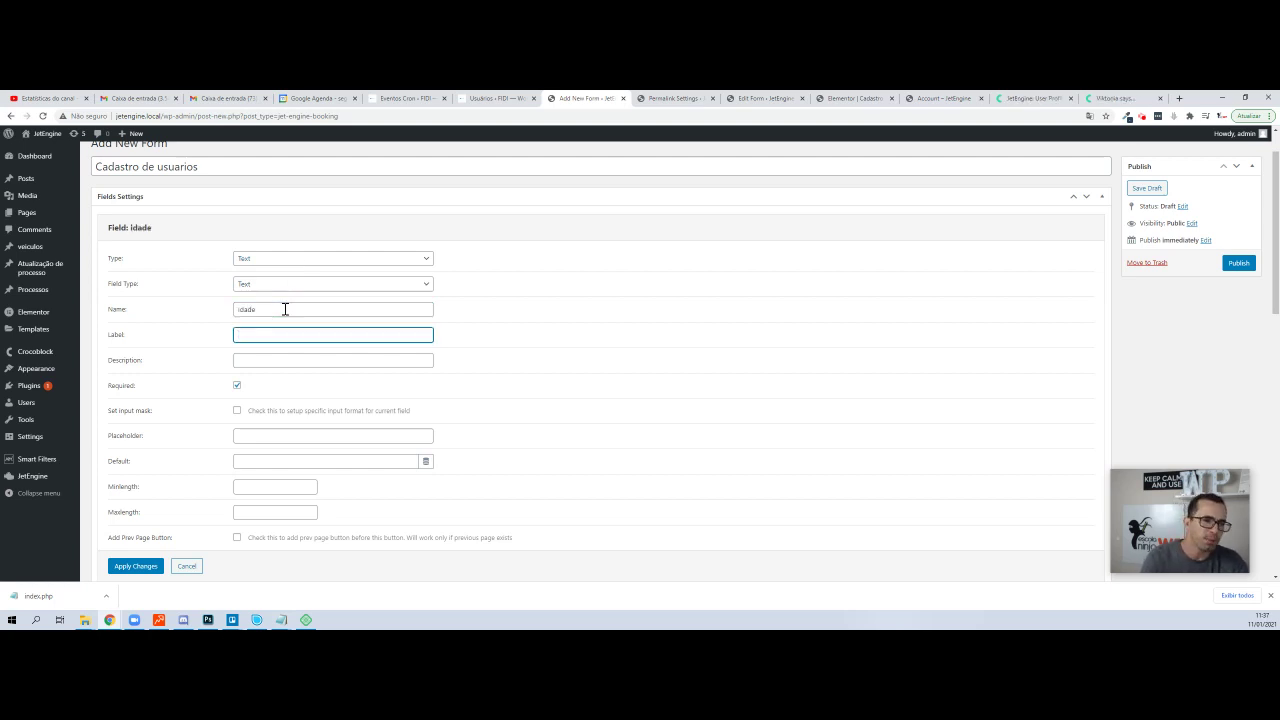
pyautogui.write('Idade')
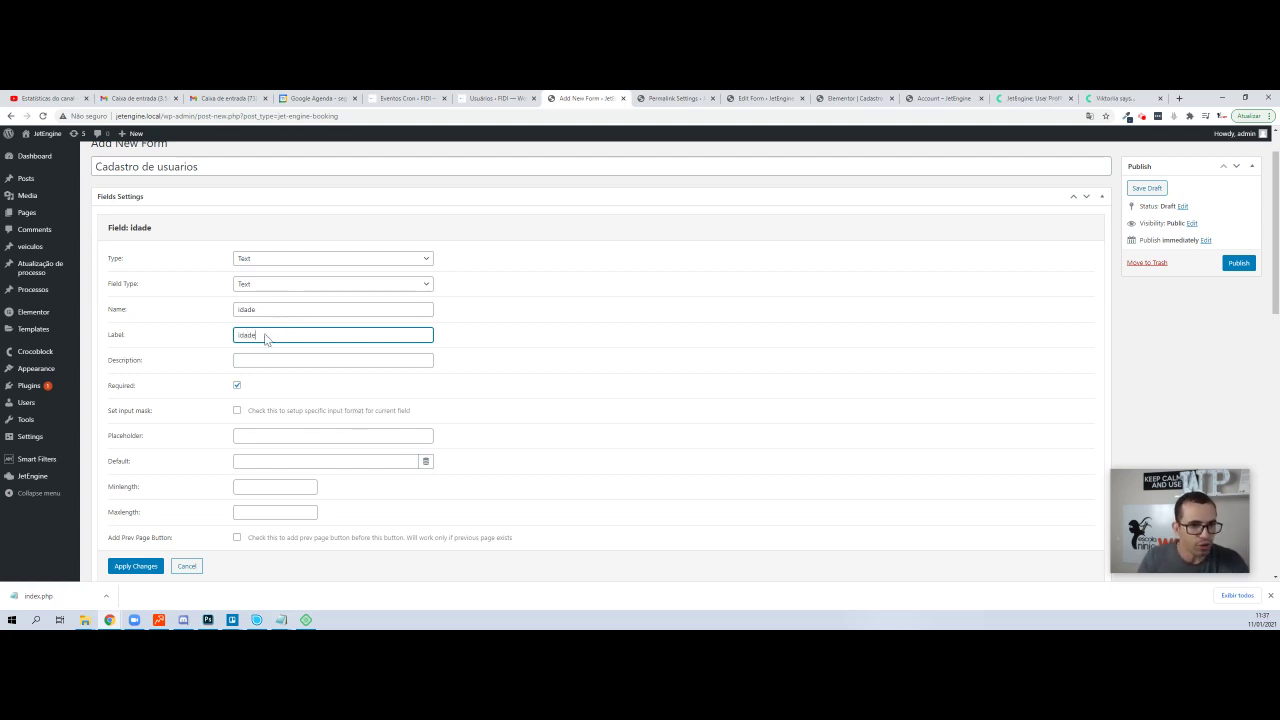
pyautogui.click(130, 565)
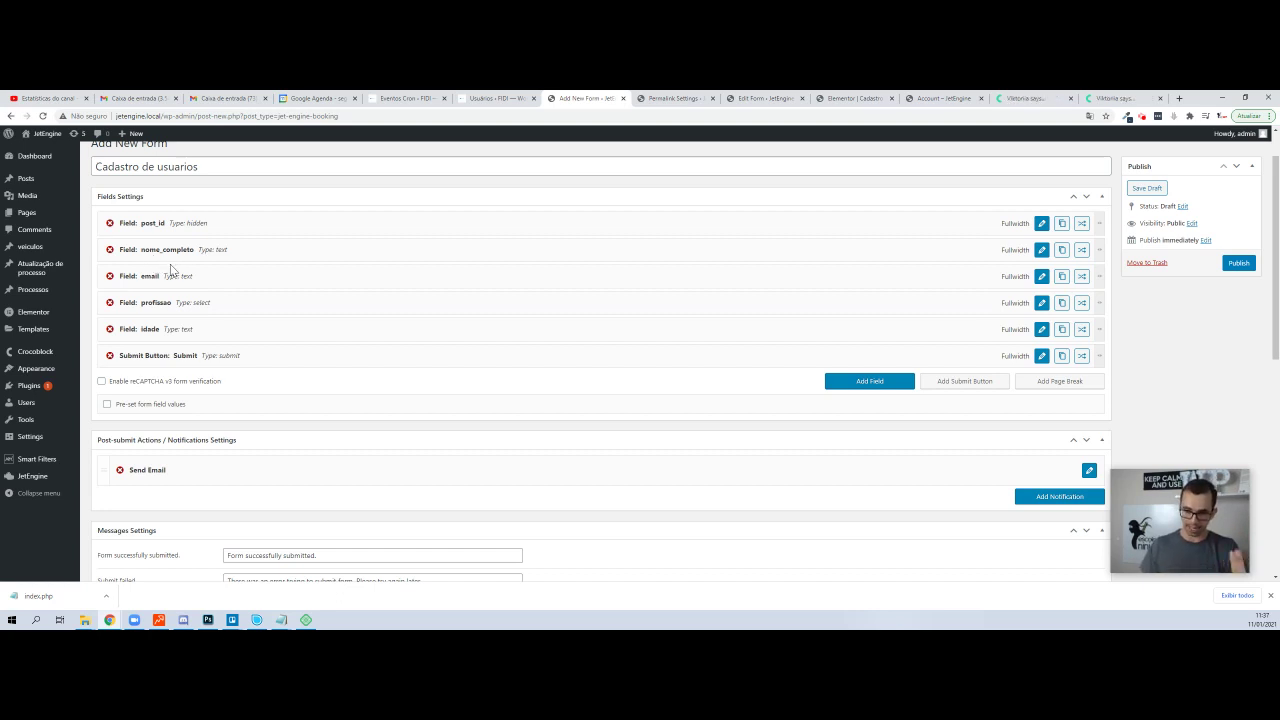
# - Add a new form field and set its field type to Password
pyautogui.click(869, 382)
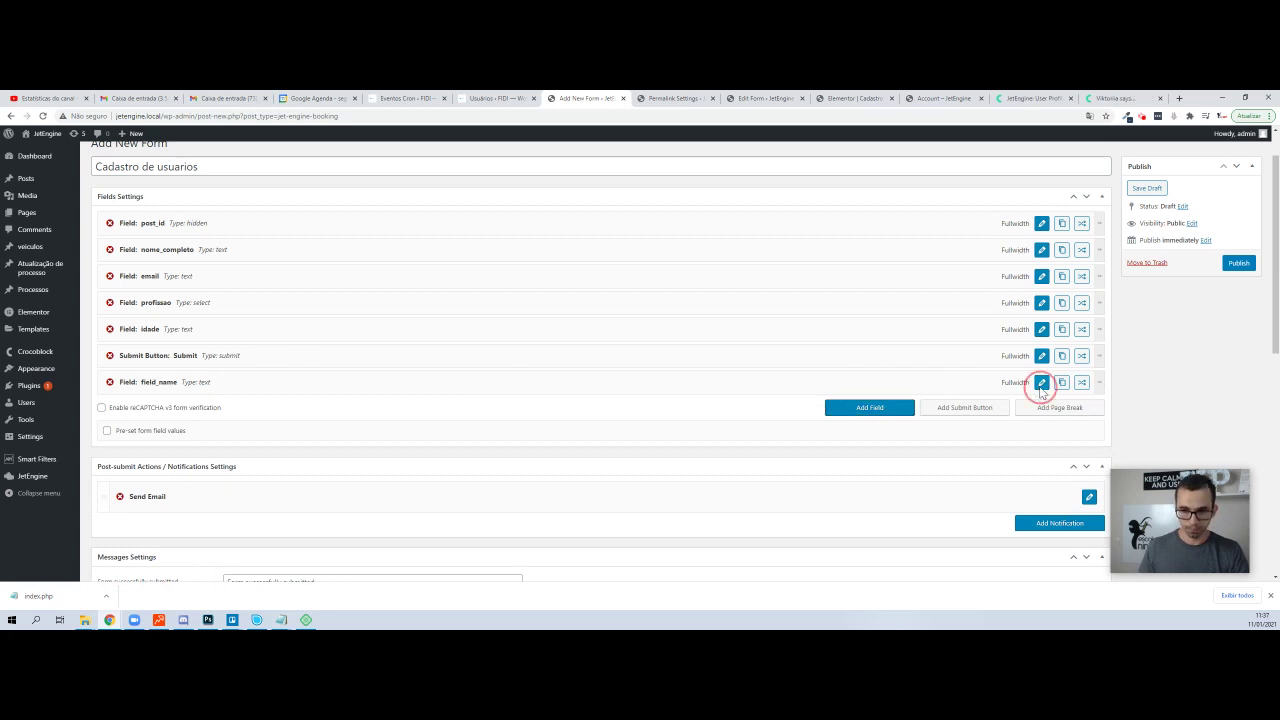
pyautogui.click(1041, 385)
pyautogui.click(312, 260)
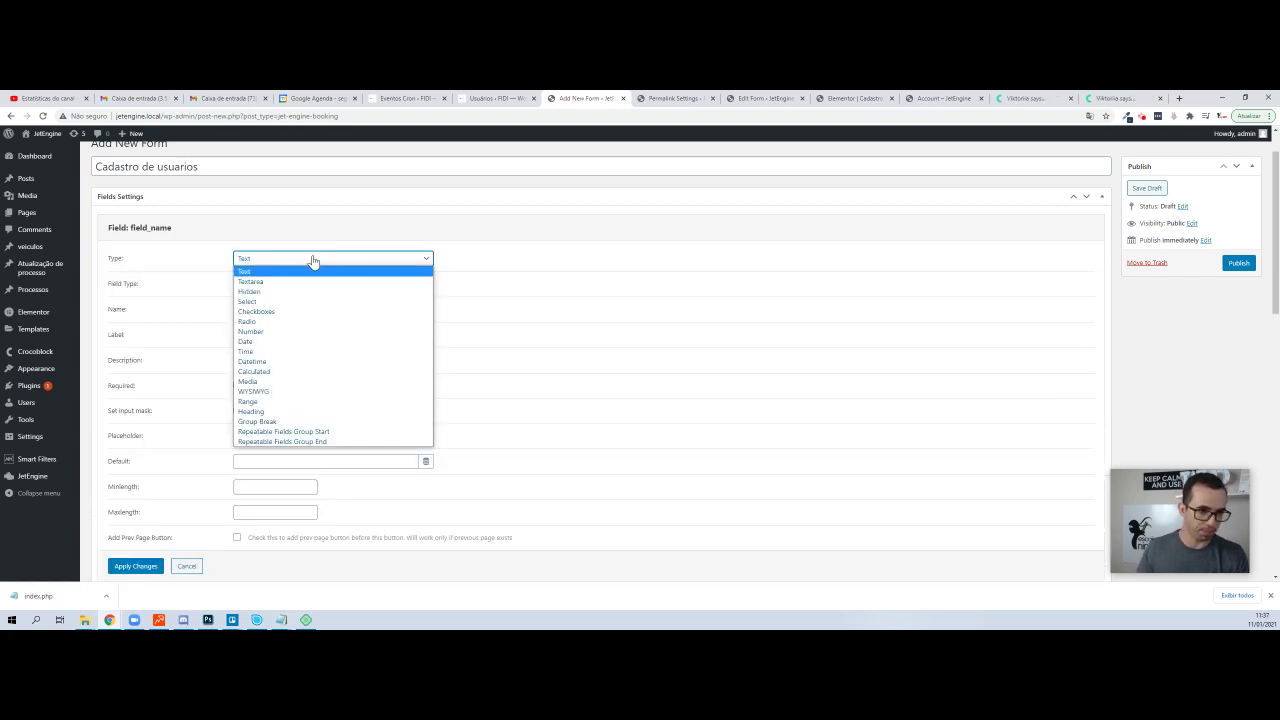
pyautogui.click(310, 258)
pyautogui.click(289, 286)
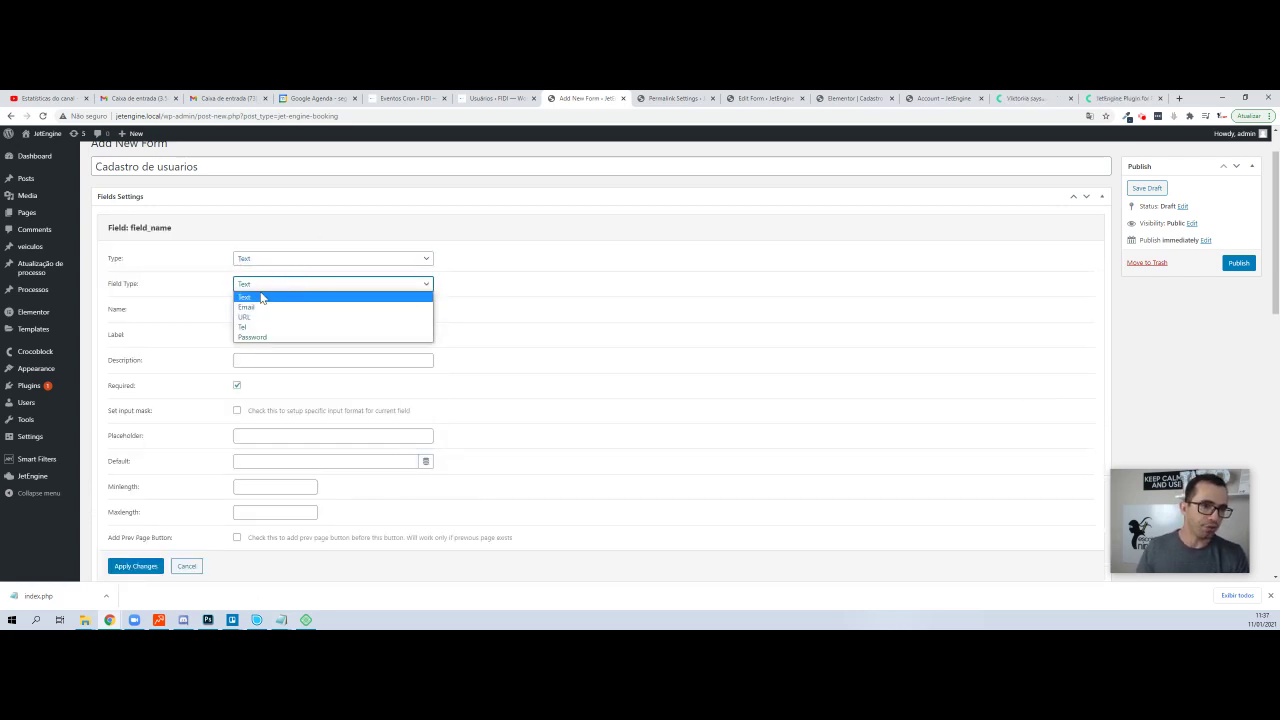
pyautogui.click(262, 338)
# - Set the password field's name and label to senha and apply the changes
pyautogui.doubleClick(295, 312)
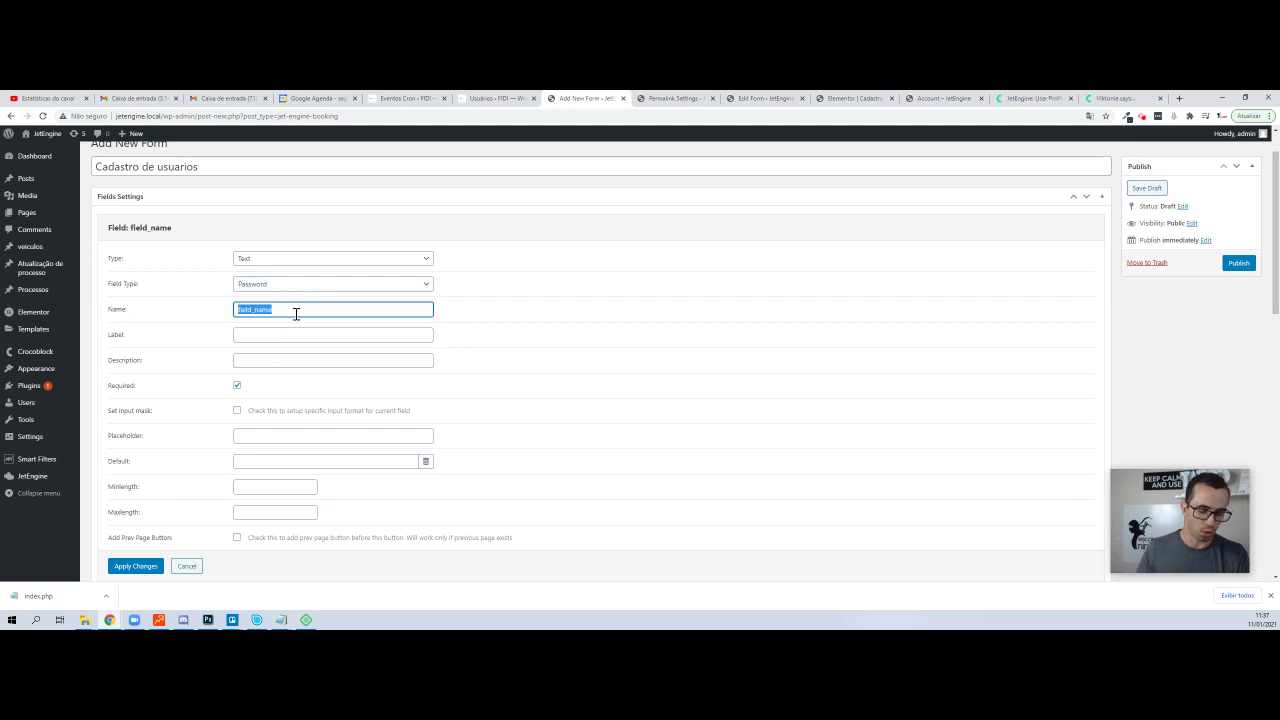
pyautogui.write('se')
pyautogui.press('Tab')
pyautogui.write('senha')
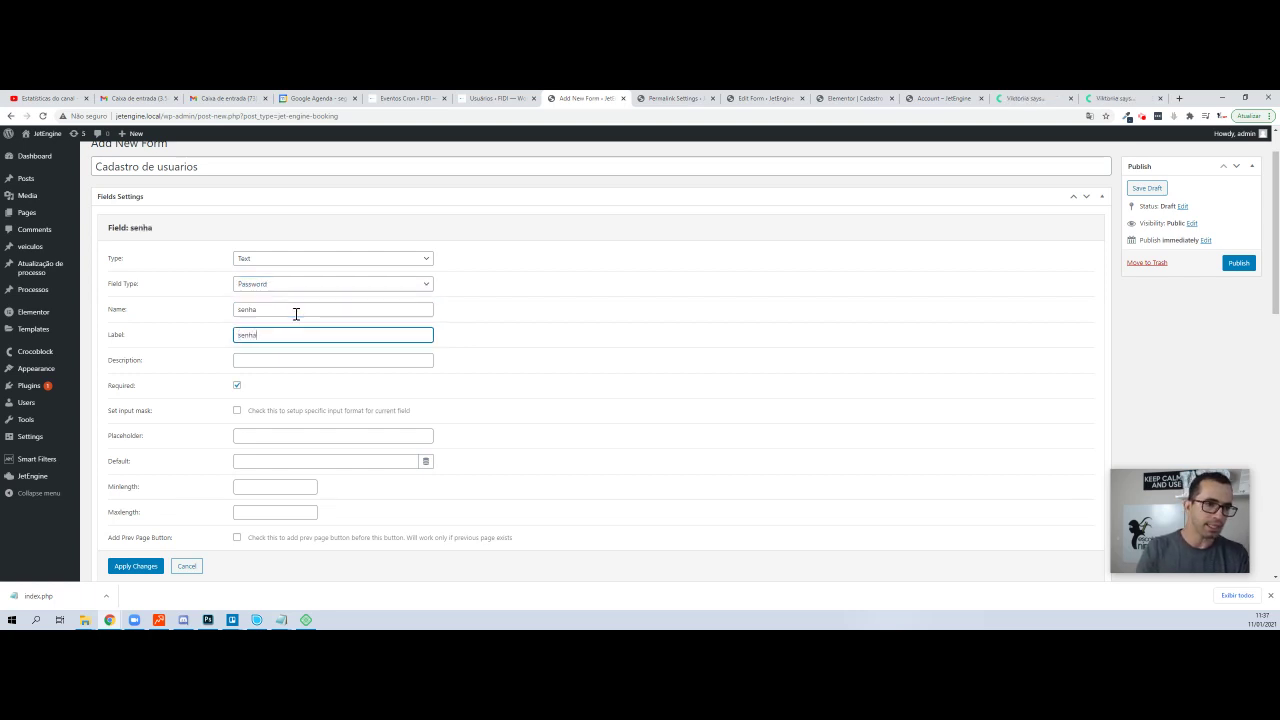
pyautogui.press('Tab')
pyautogui.scroll(-1, 168, 400)
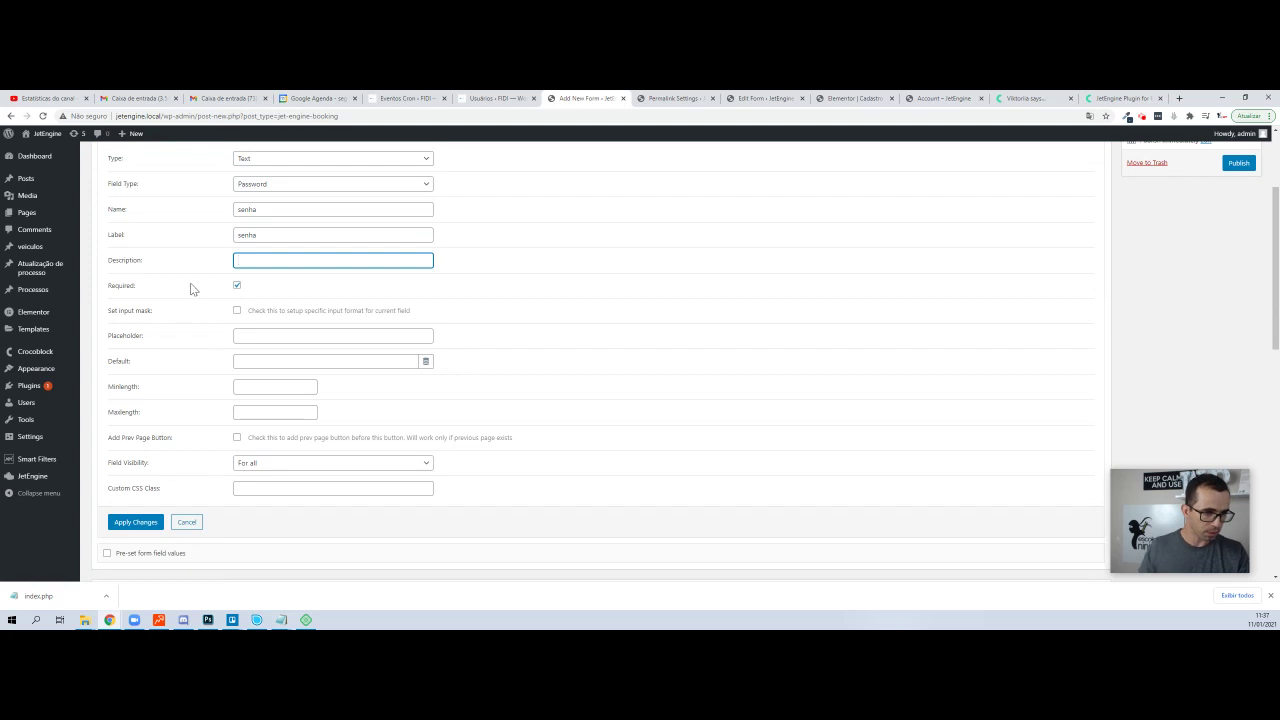
pyautogui.click(136, 522)
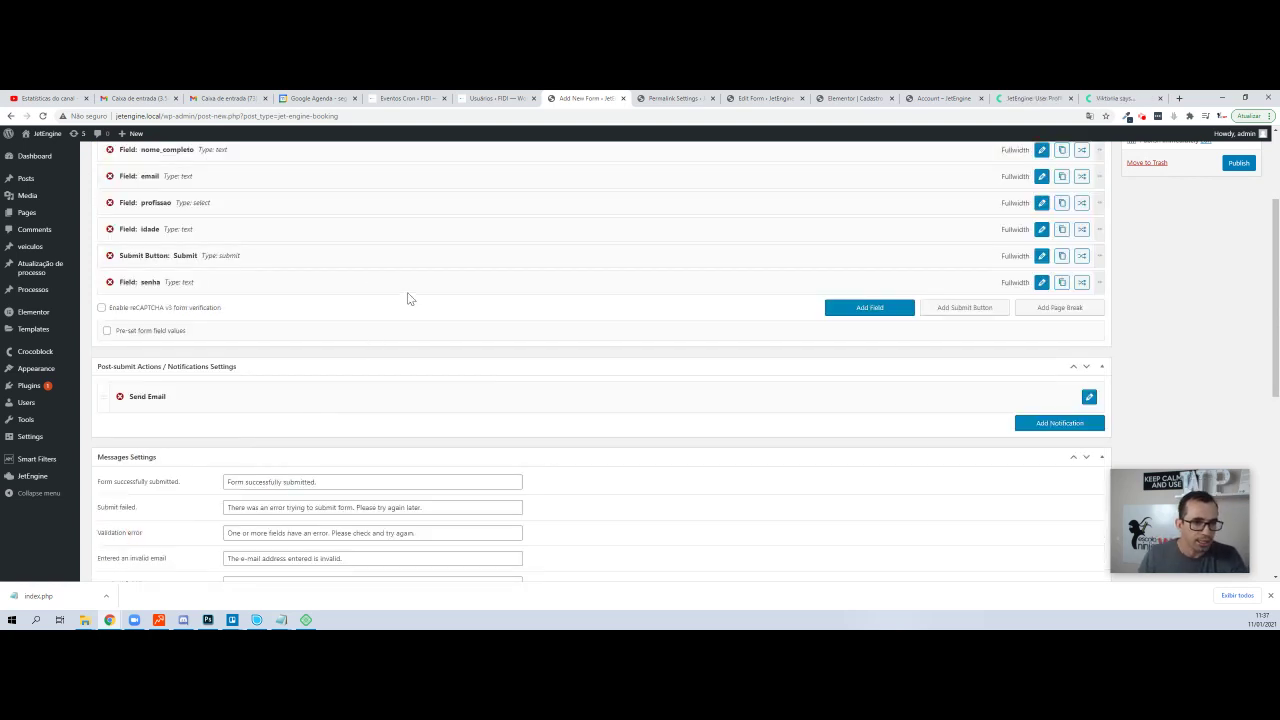
# - Add a page break and move it above the profissao and idade fields
pyautogui.click(1060, 307)
pyautogui.scroll(2, 457, 357)
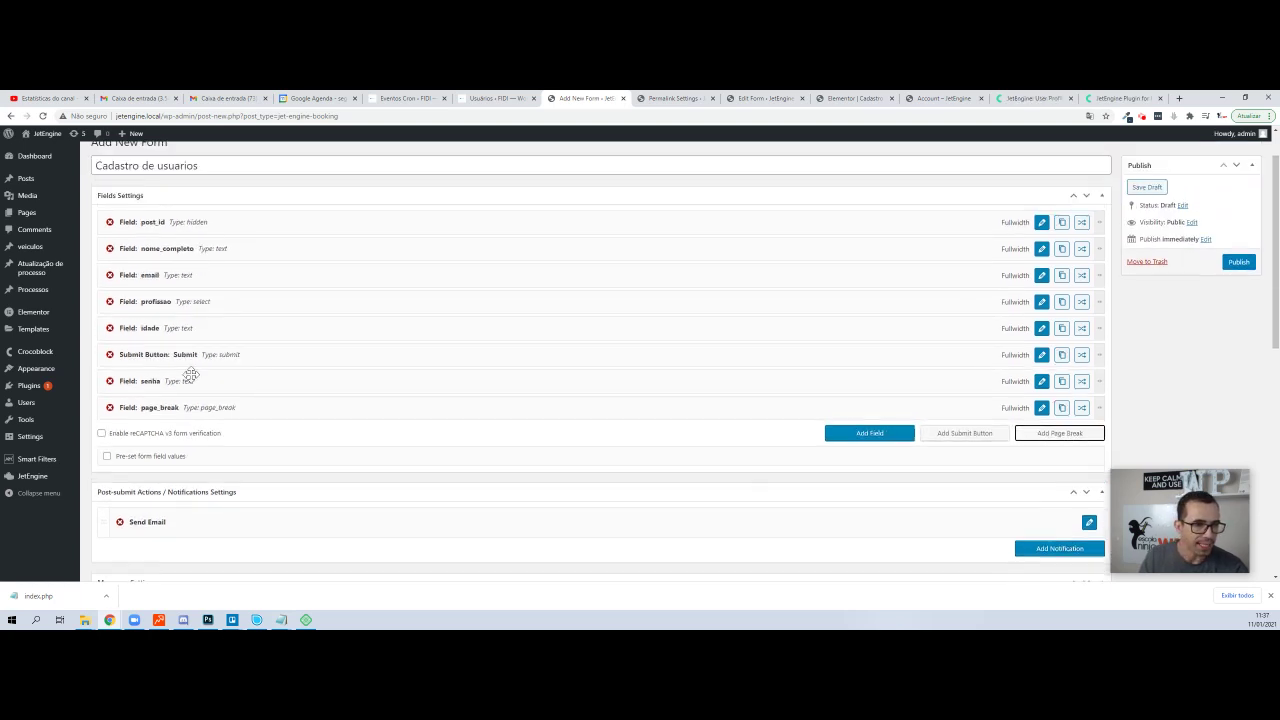
pyautogui.click(147, 408)
pyautogui.moveTo(147, 408); pyautogui.dragTo(152, 300)
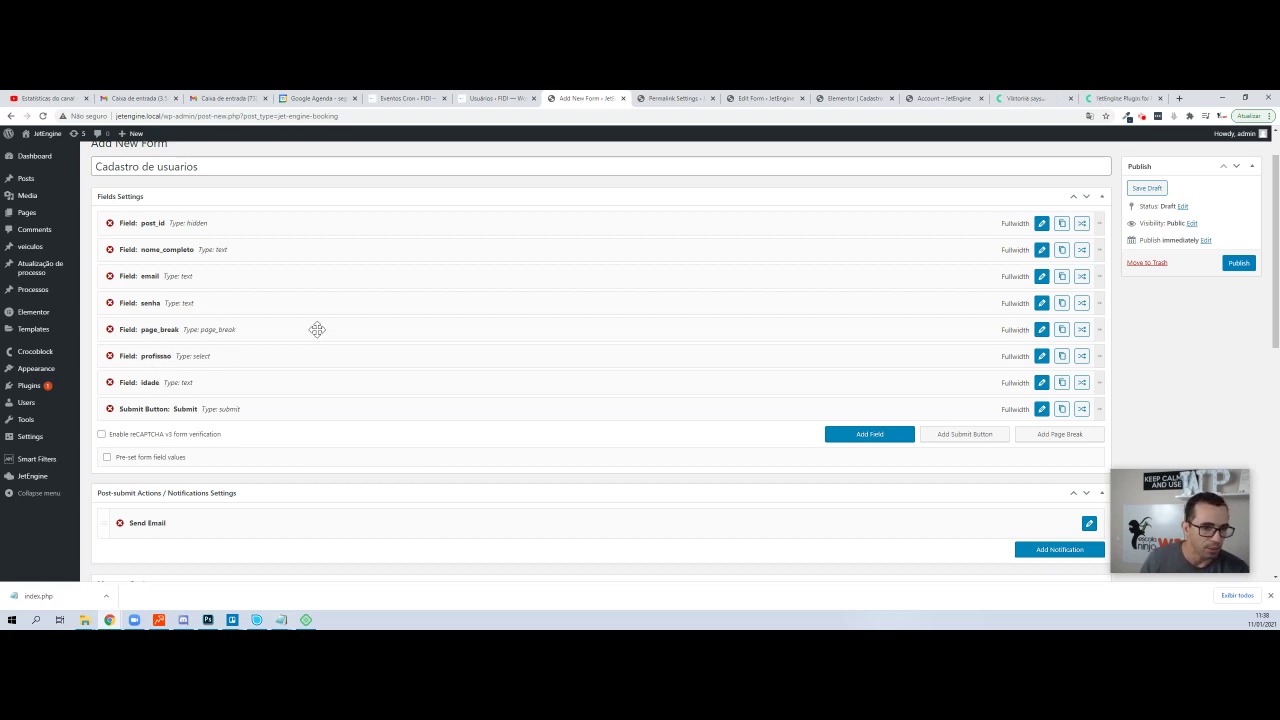
# - Label the page break Avançar, enable a previous-page button labelled 'Volt', and apply
pyautogui.click(1042, 329)
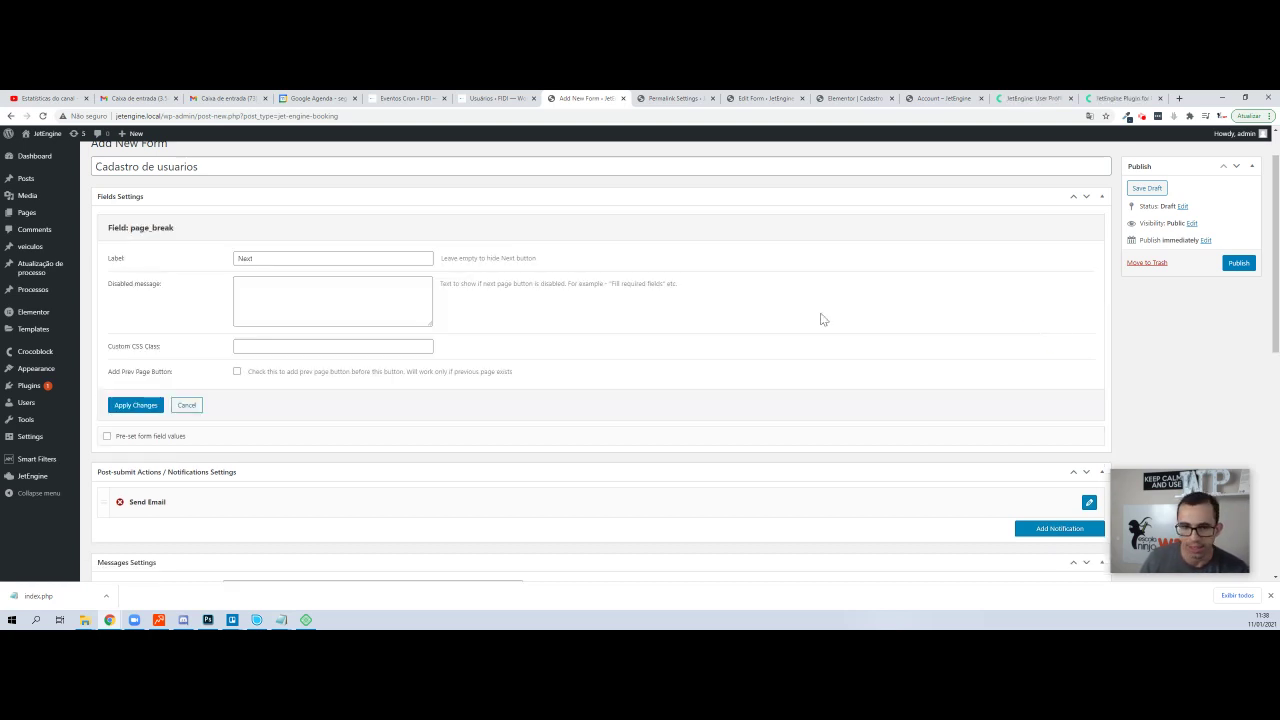
pyautogui.doubleClick(279, 258)
pyautogui.write('Ava')
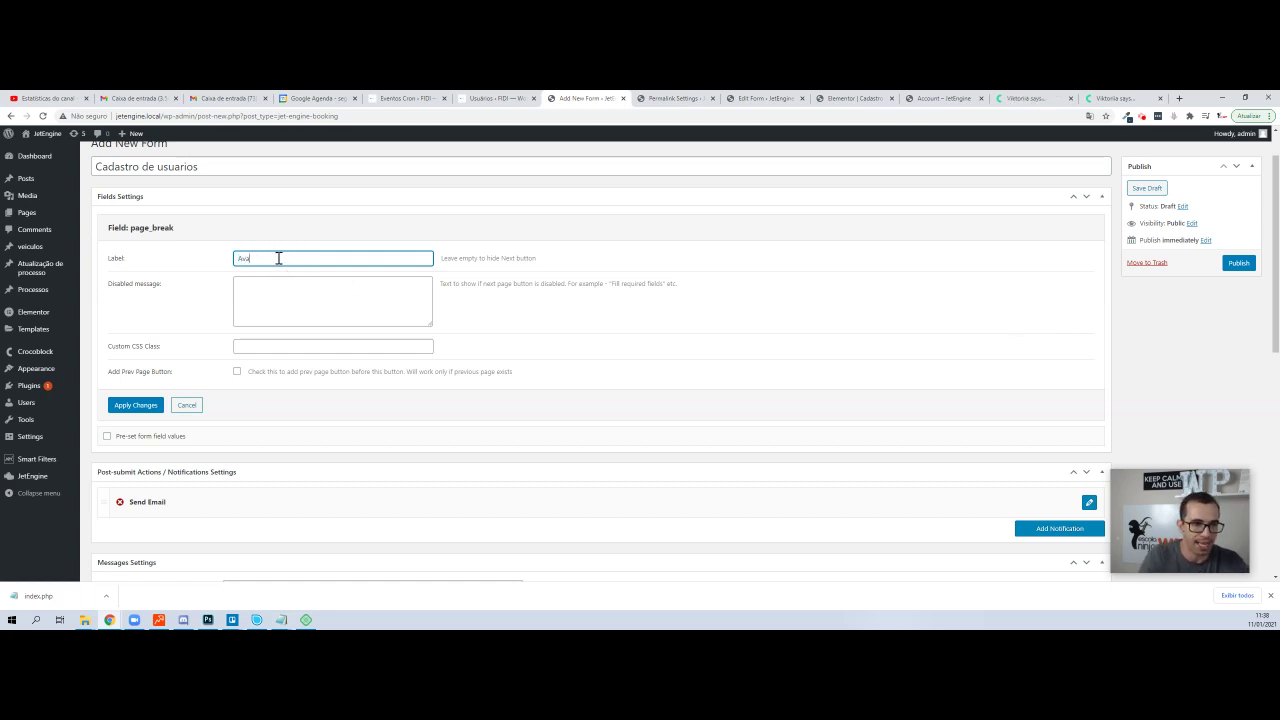
pyautogui.press('Tab')
pyautogui.press('Tab')
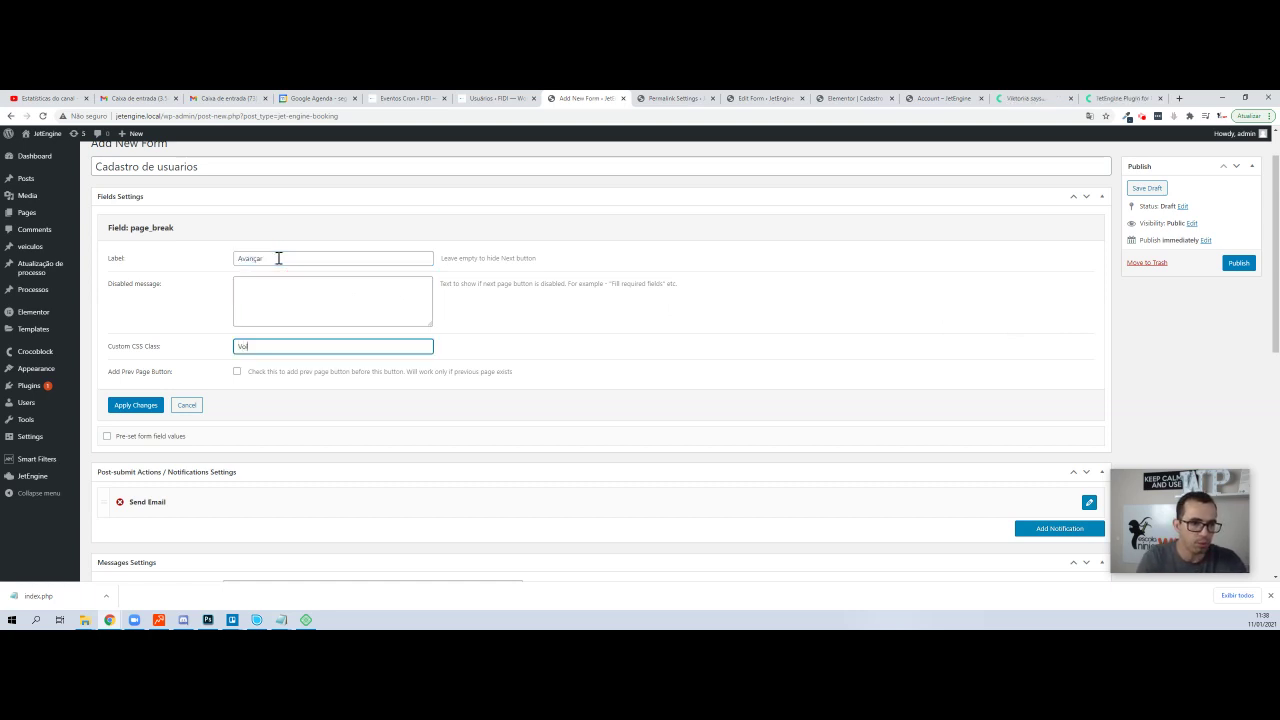
pyautogui.press('Tab')
pyautogui.press('space')
pyautogui.write('Voltar')
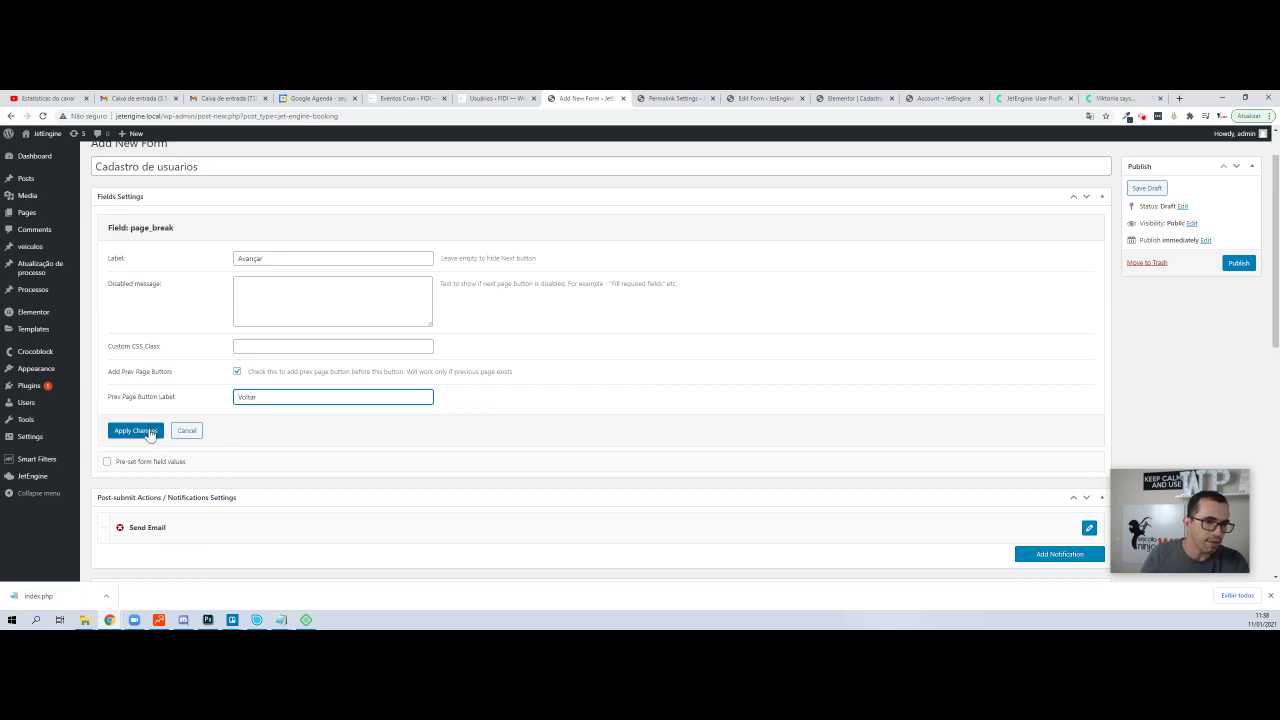
pyautogui.click(149, 431)
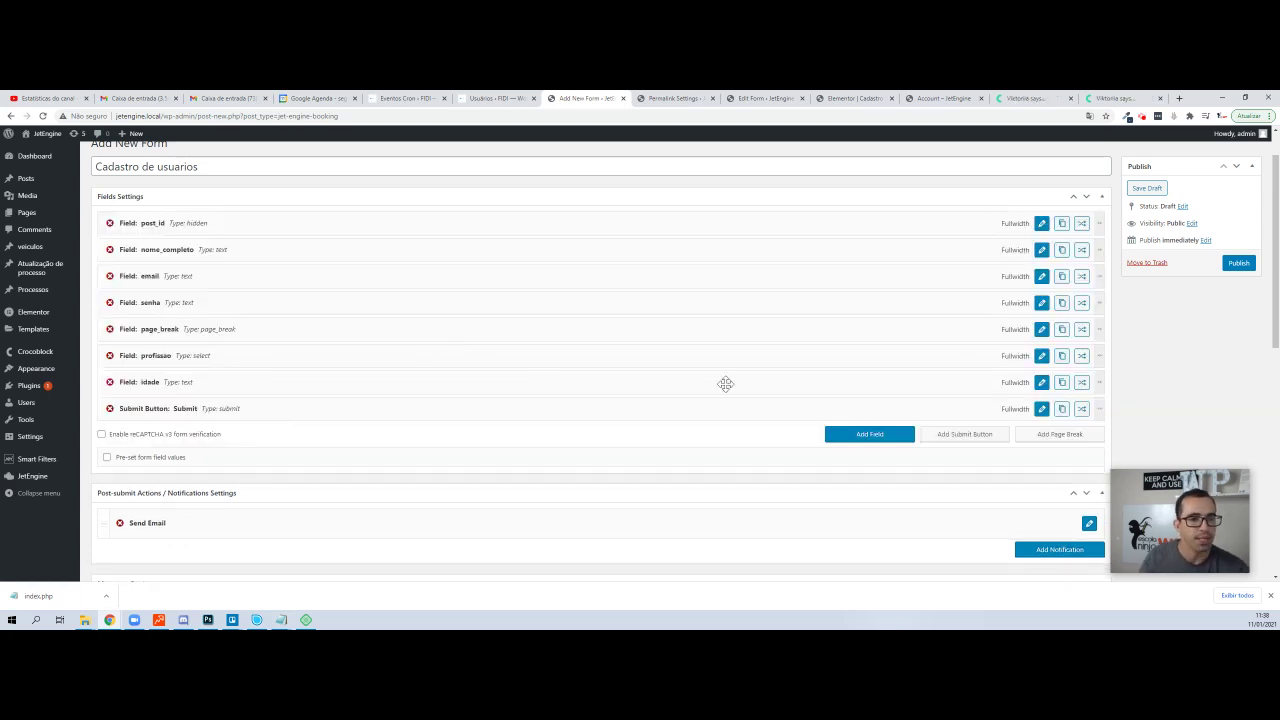
# - Publish the Cadastro de usuarios form with its senha field, page break, profissao and idade
pyautogui.click(1238, 263)
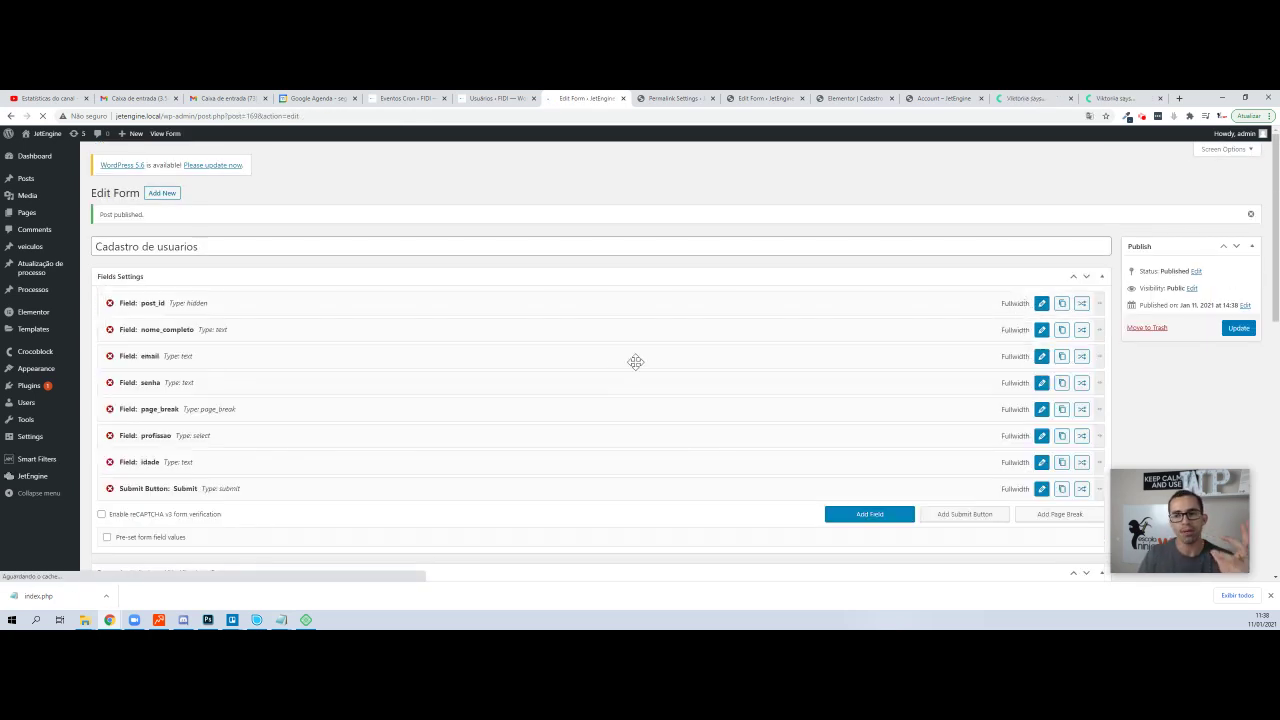
pyautogui.scroll(-2, 241, 310)
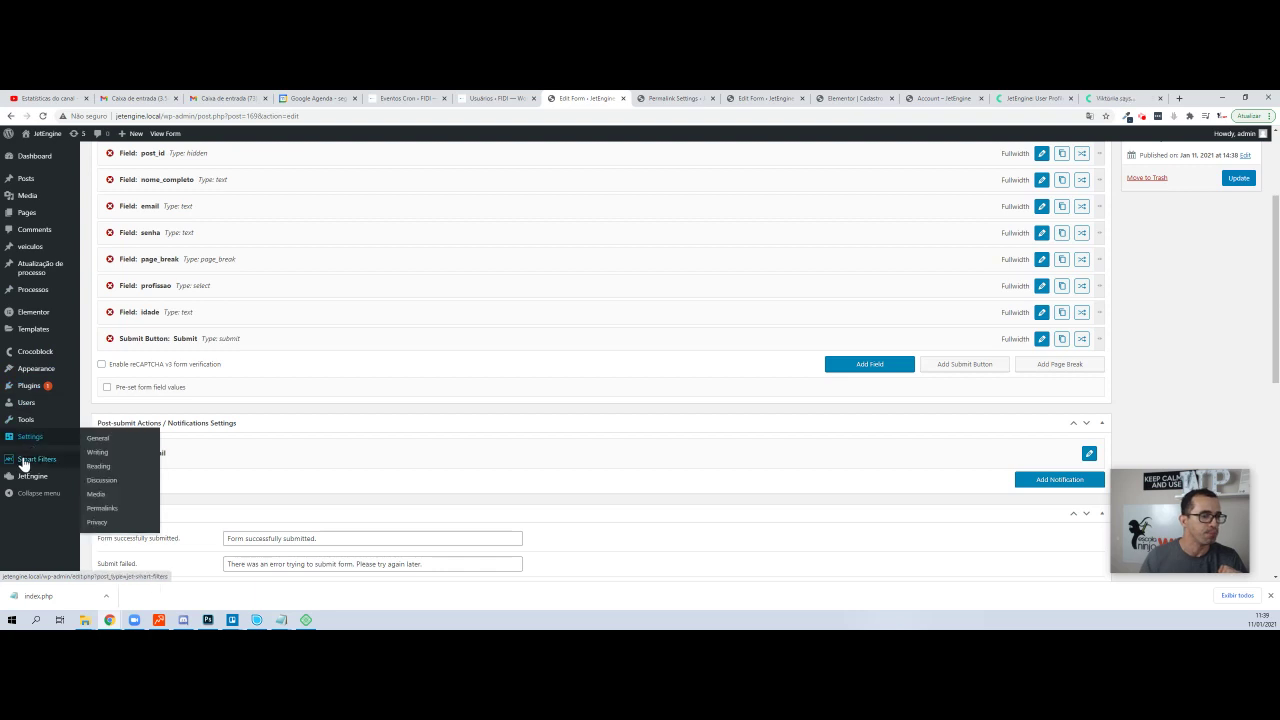
pyautogui.moveTo(24, 472)
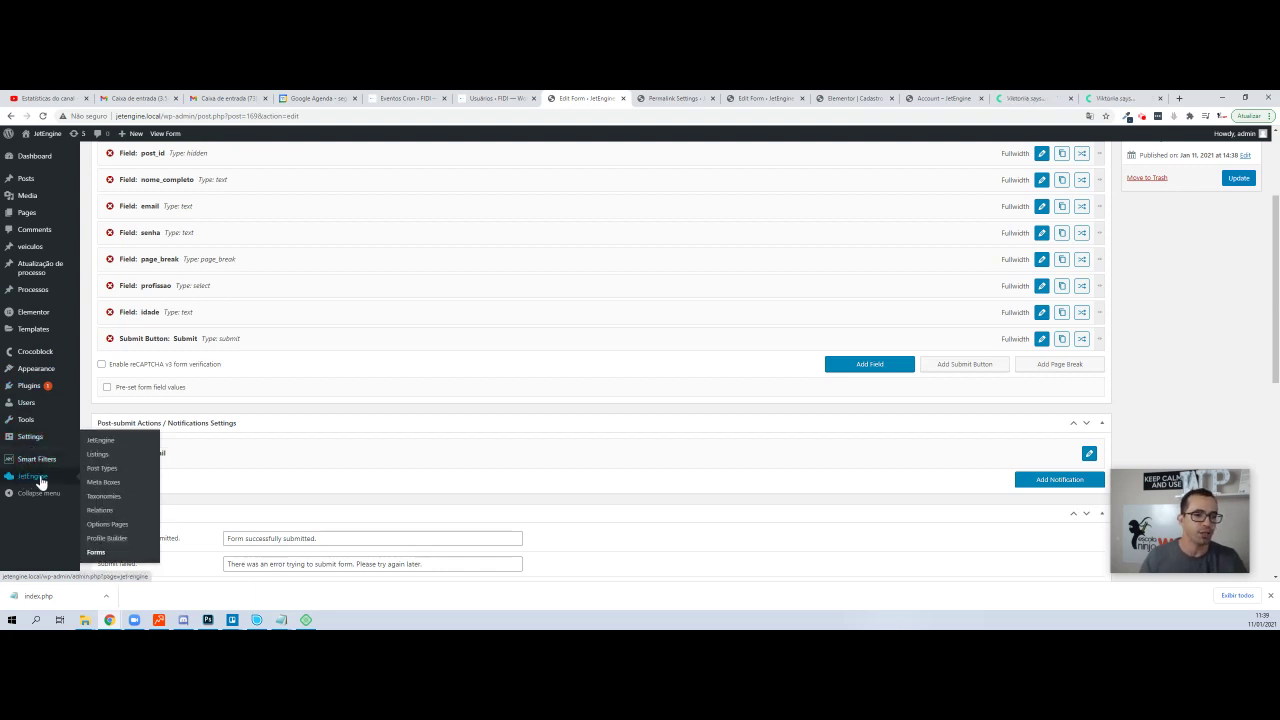
# - Create a new meta box titled 'Informações do usuário' attached to users
pyautogui.click(116, 489)
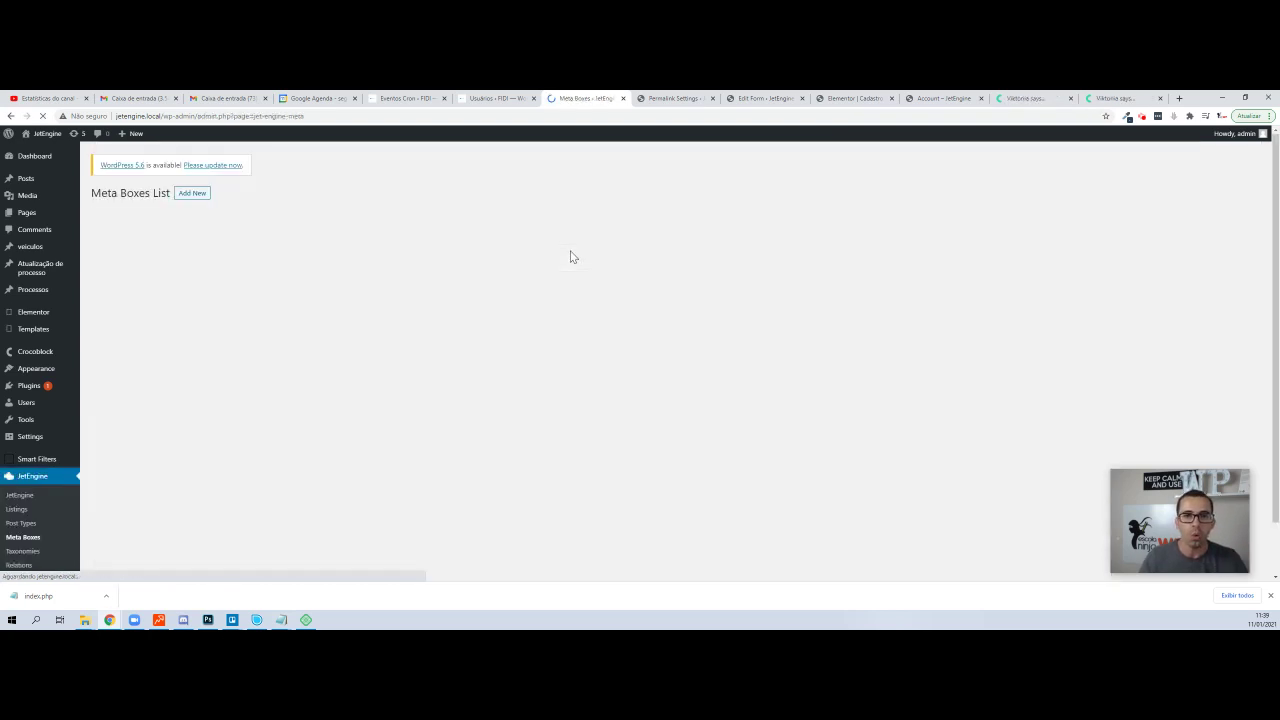
pyautogui.click(183, 194)
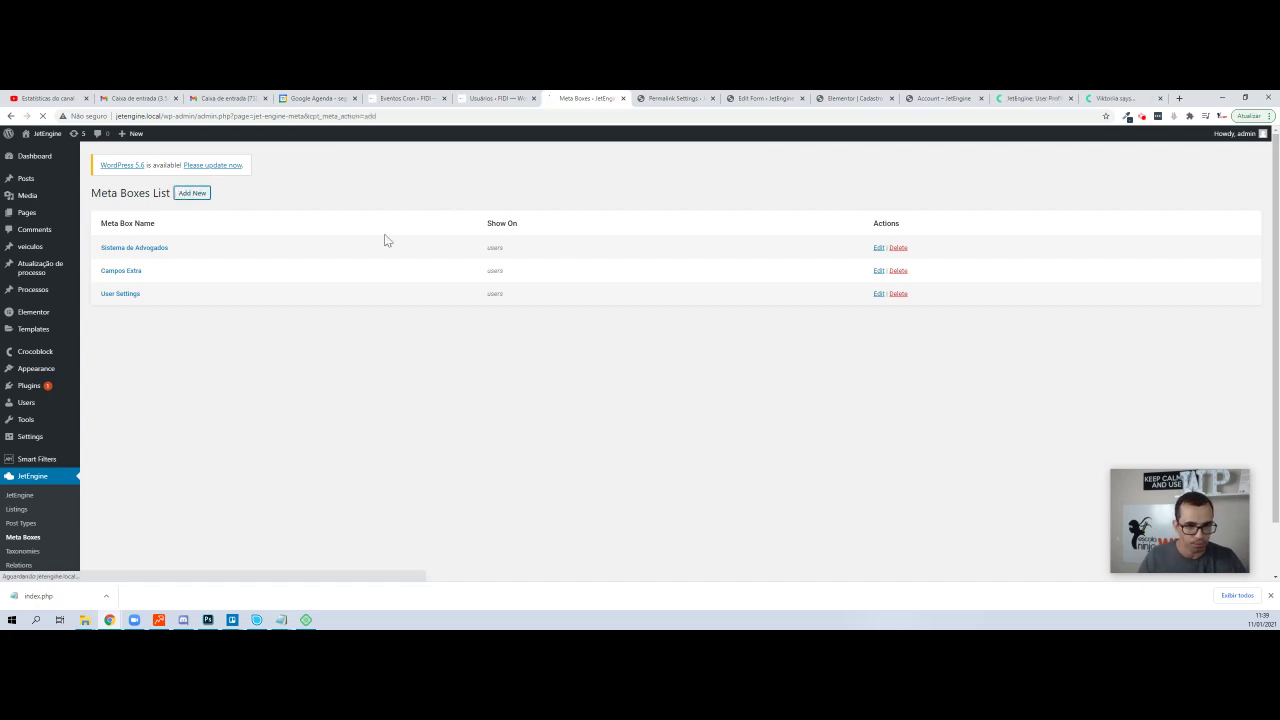
pyautogui.click(620, 264)
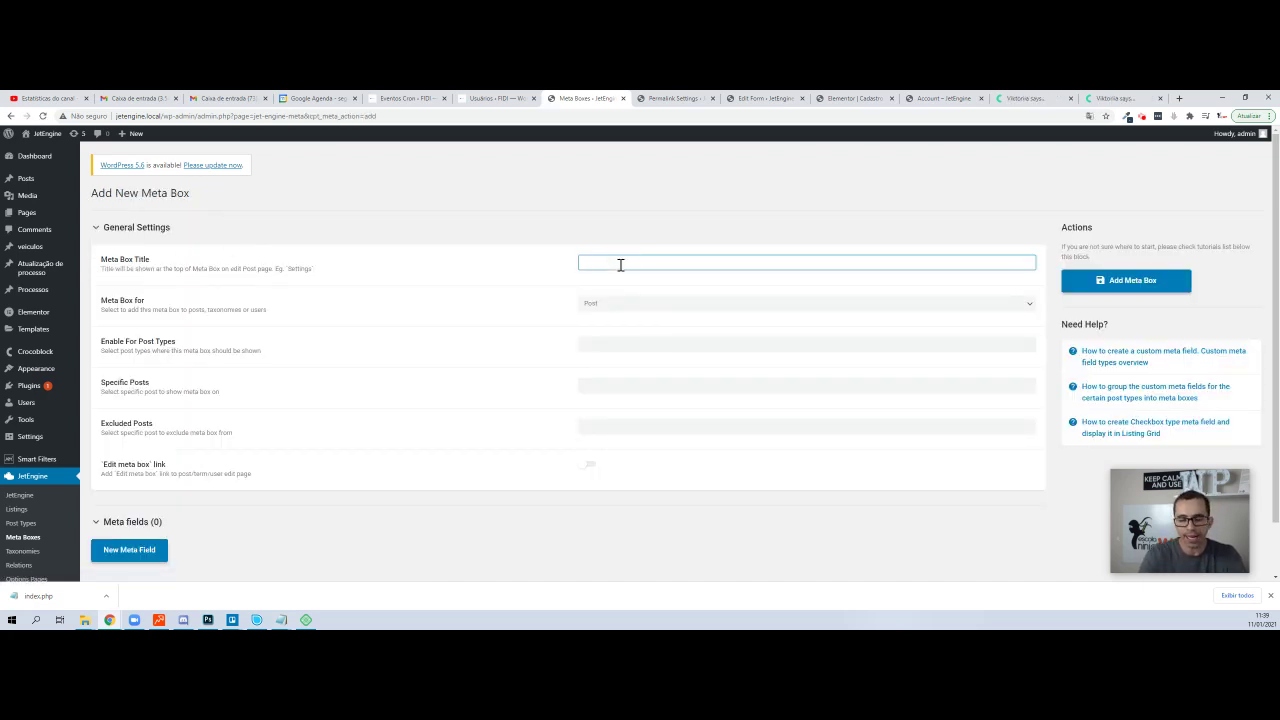
pyautogui.write('Informaç')
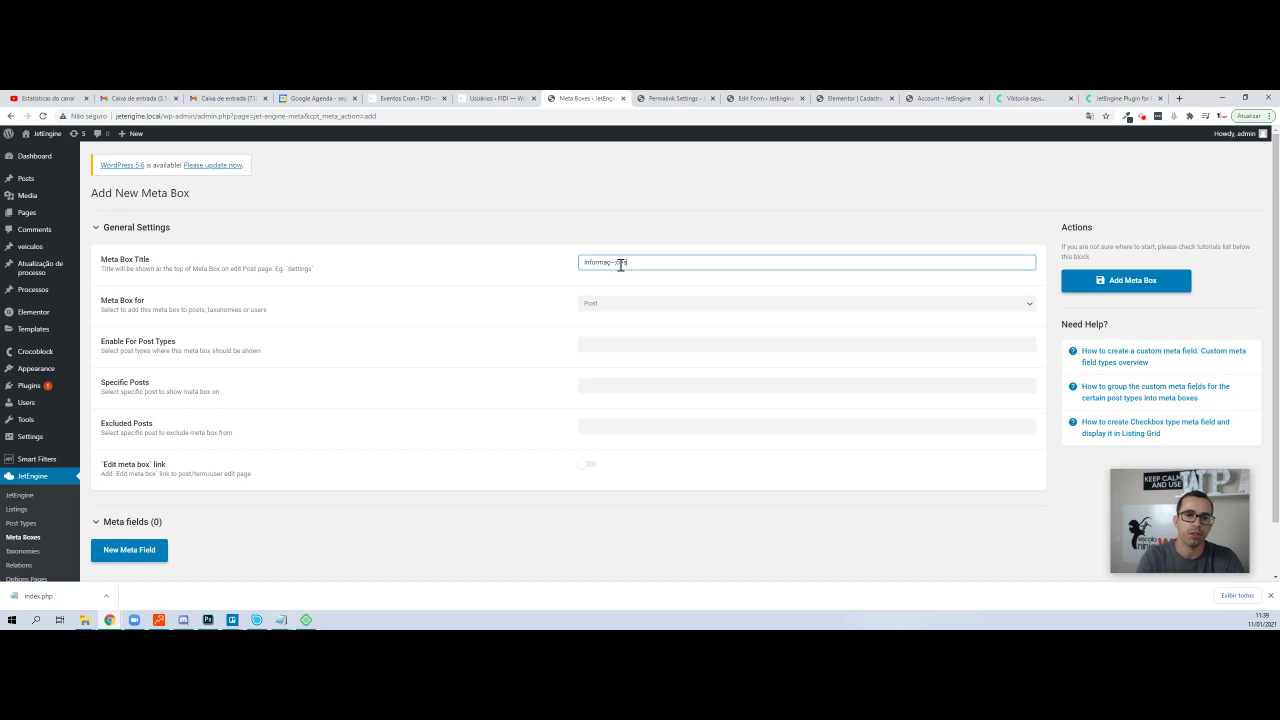
pyautogui.write('ão')
pyautogui.press('BackSpace')
pyautogui.press('BackSpace')
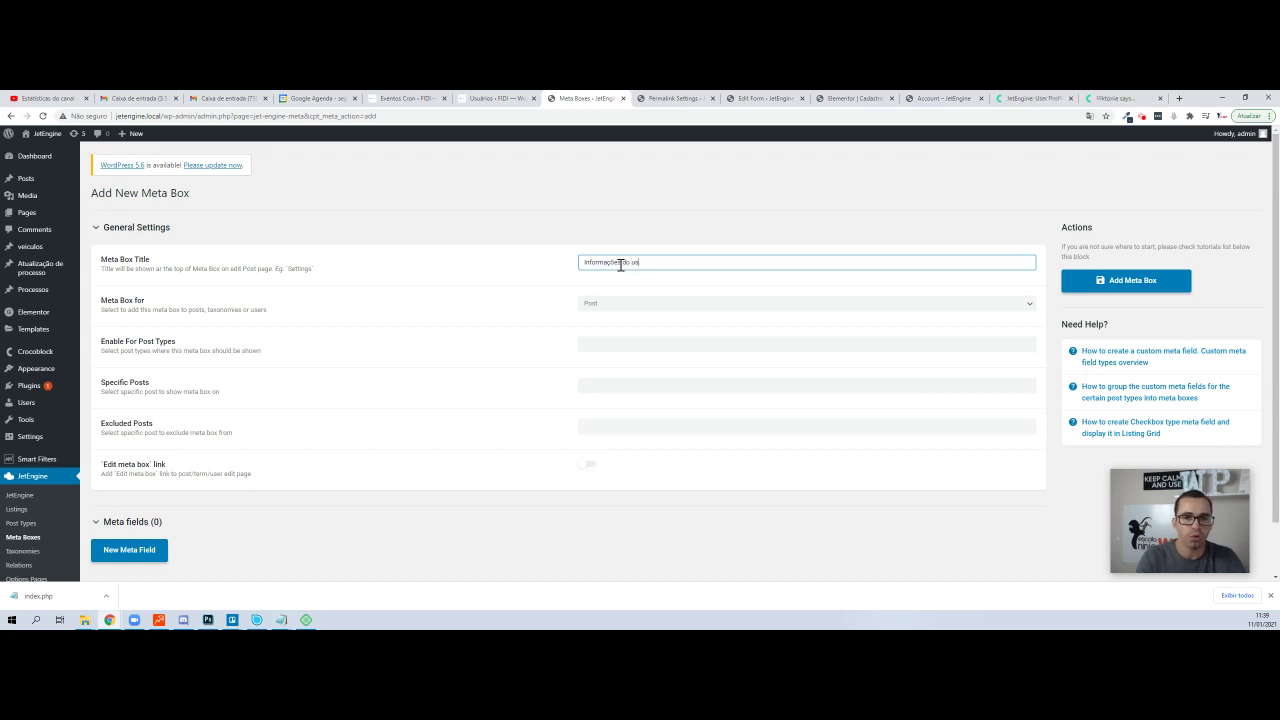
pyautogui.write('ões do usuário')
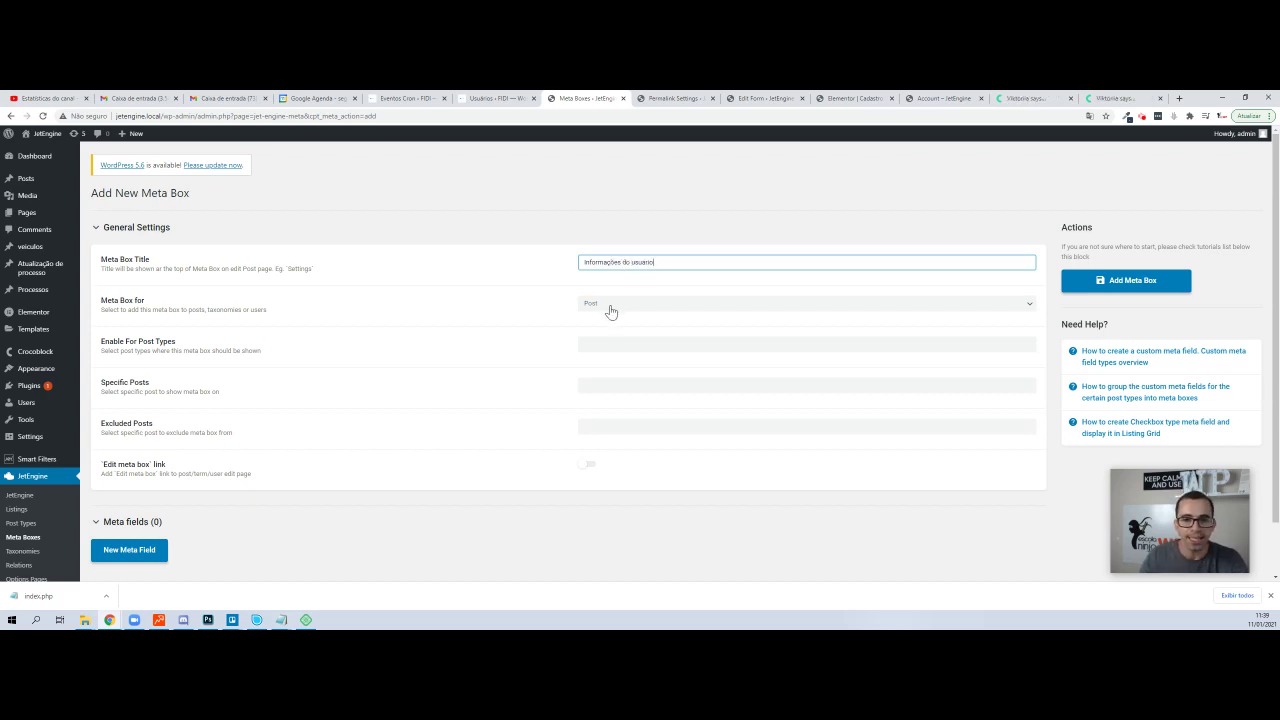
pyautogui.click(617, 305)
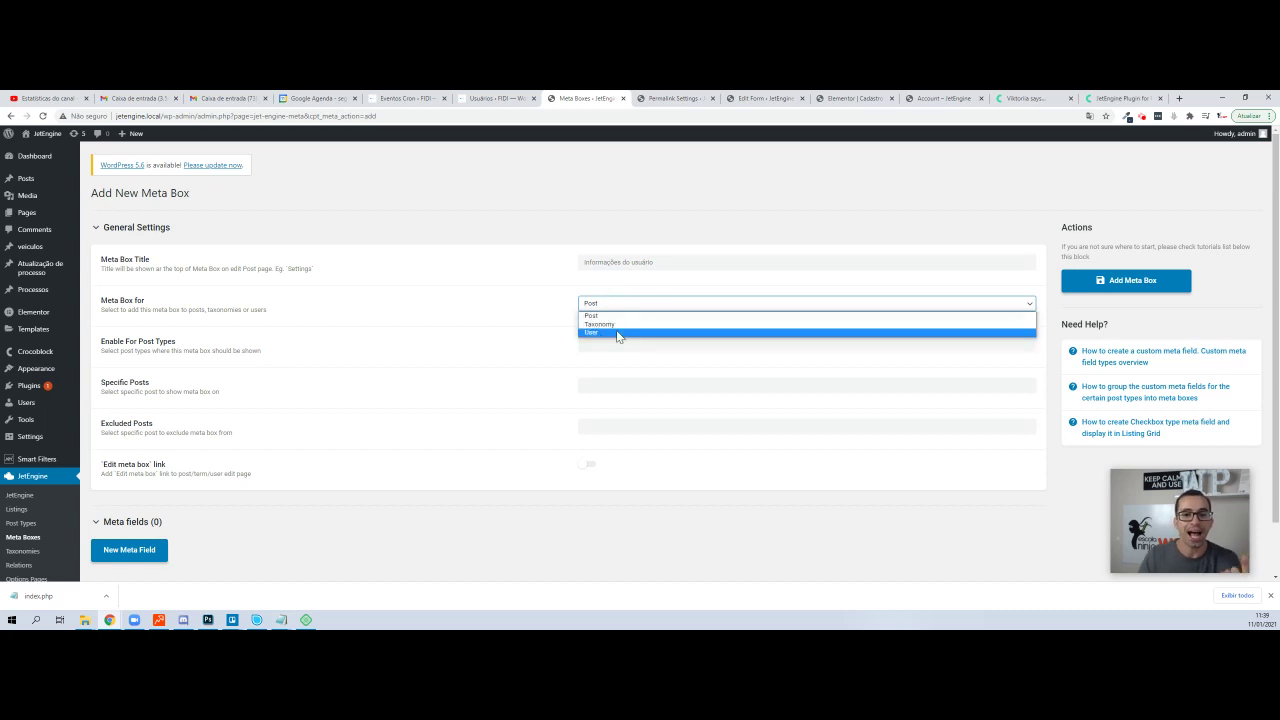
pyautogui.click(616, 331)
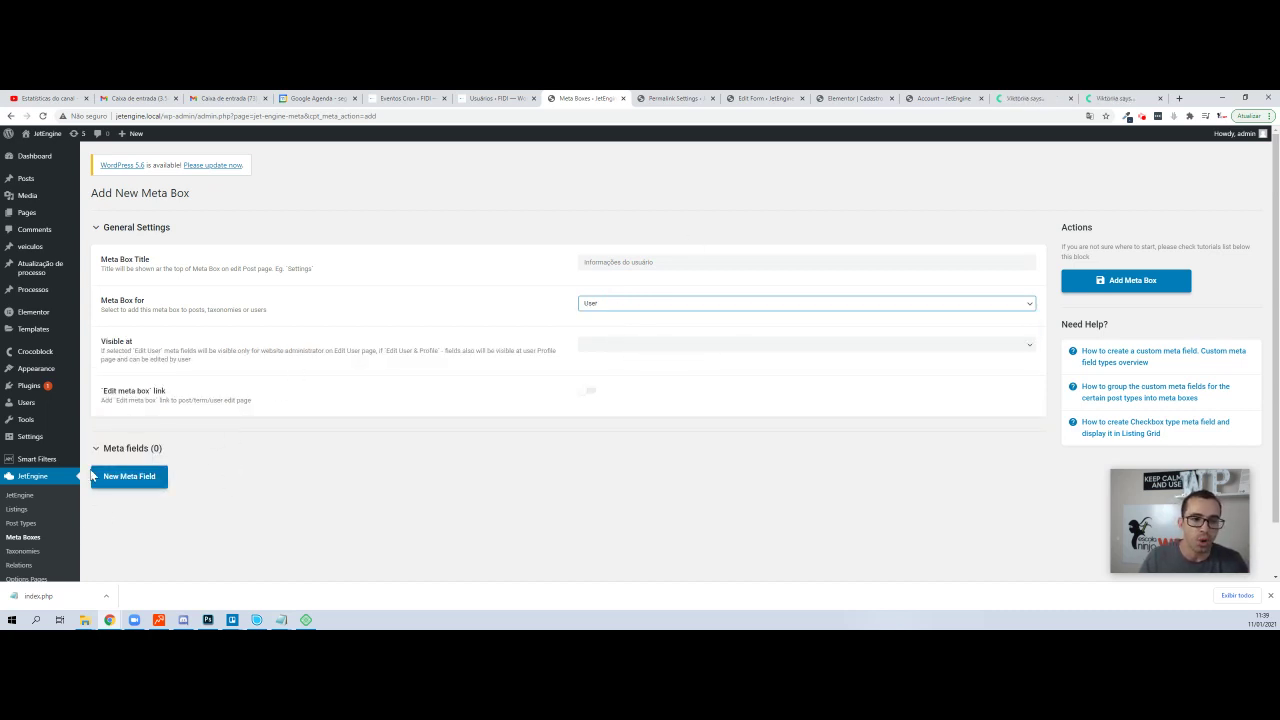
# - Add a first meta field labelled Idade
pyautogui.click(143, 478)
pyautogui.scroll(-1, 545, 416)
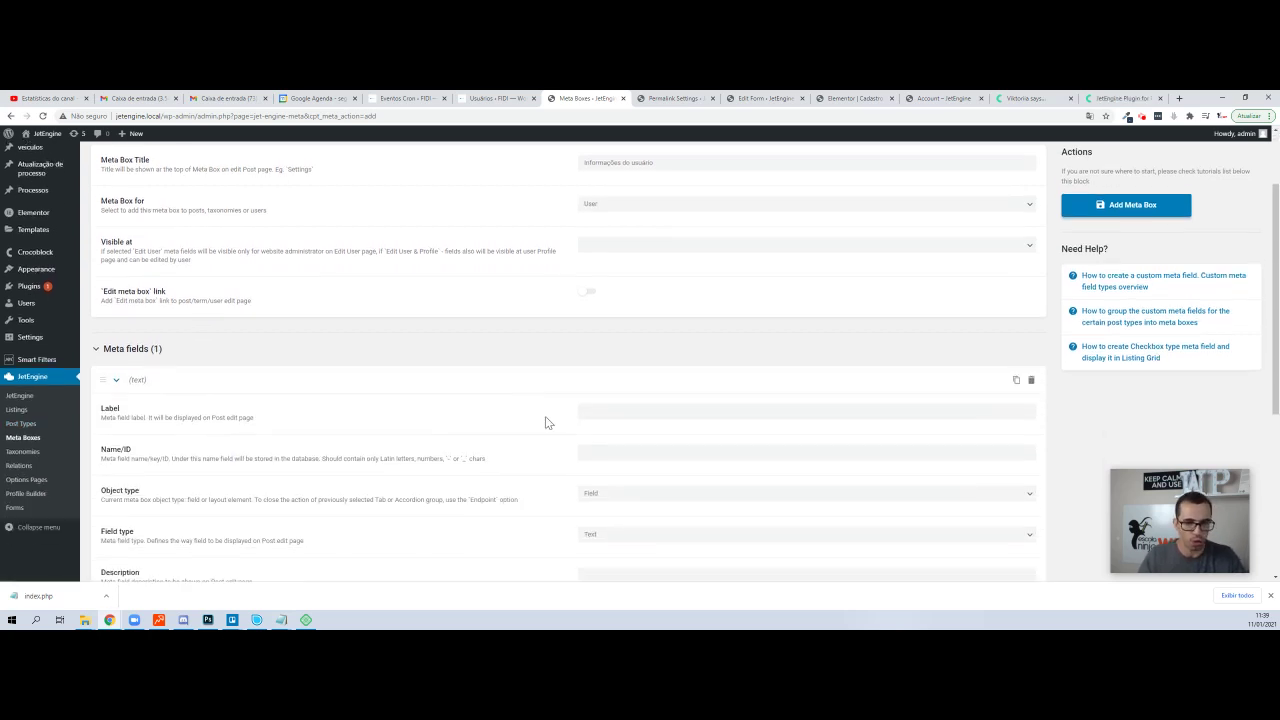
pyautogui.click(609, 409)
pyautogui.write('Idad')
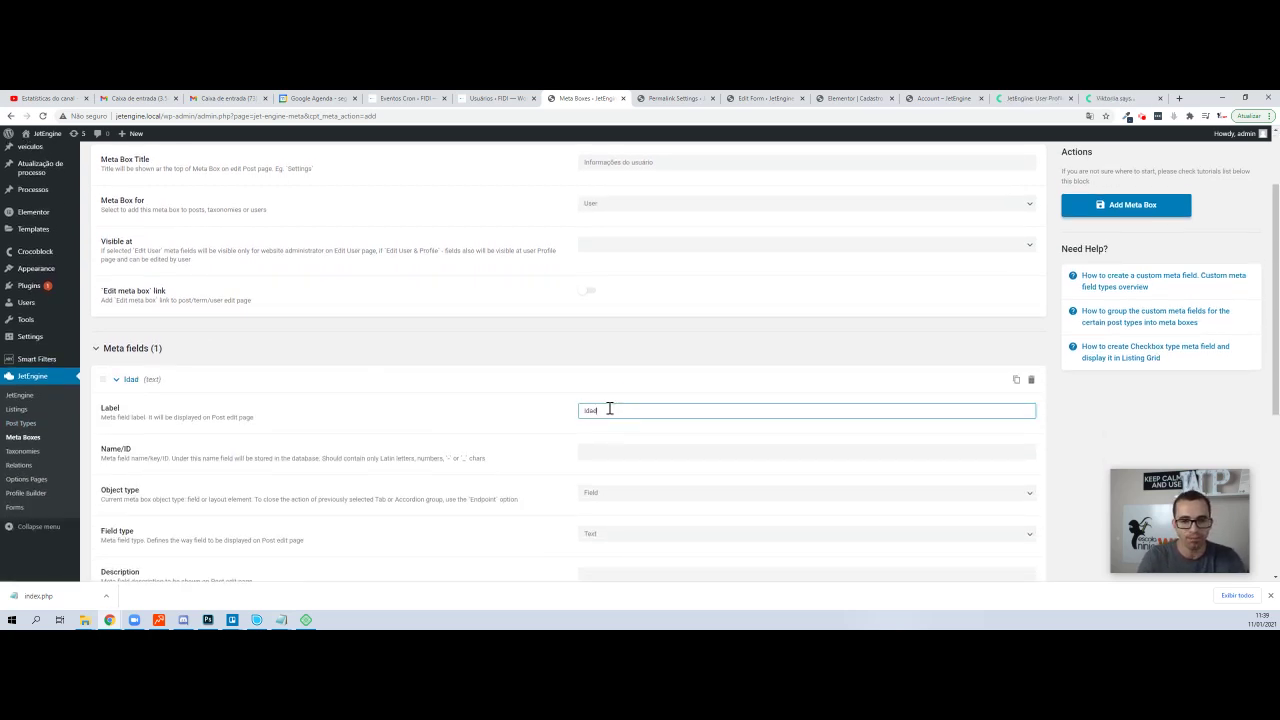
pyautogui.write('e')
pyautogui.press('Tab')
pyautogui.scroll(-1, 634, 257)
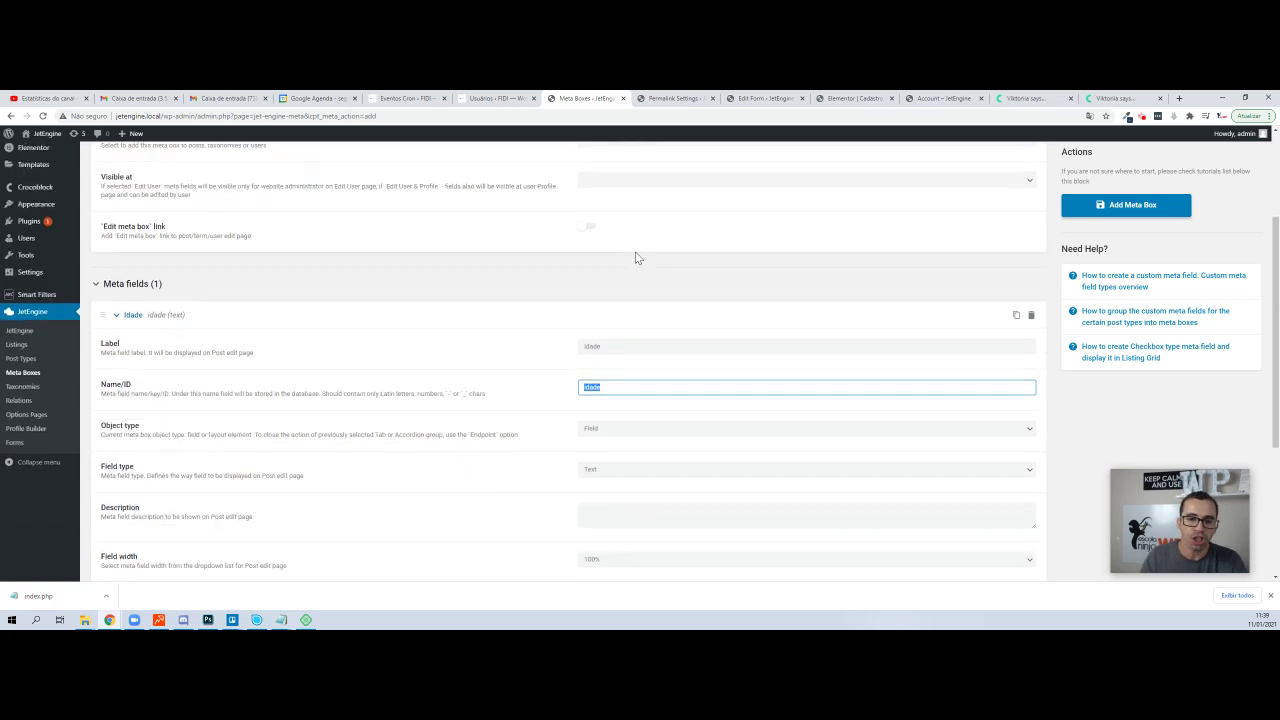
pyautogui.scroll(-2, 623, 326)
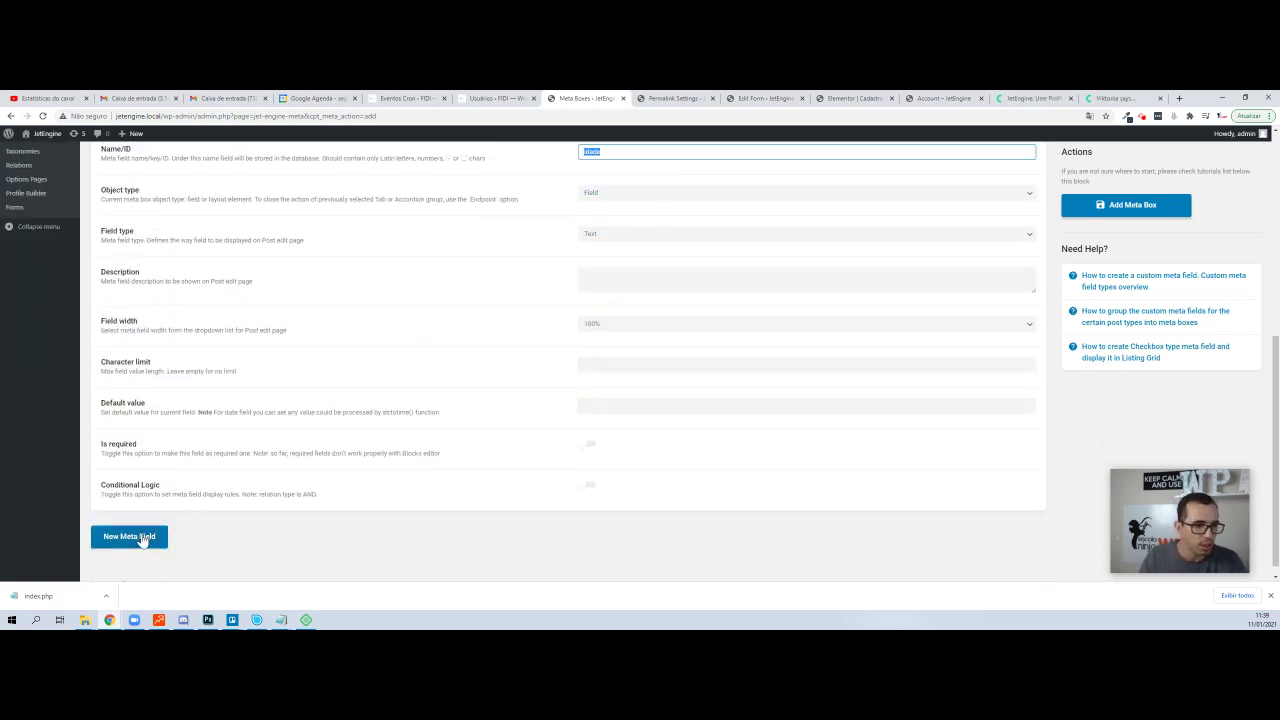
# - Add a Profissao meta field with ID profissao and save the meta box
pyautogui.click(140, 537)
pyautogui.scroll(-2, 507, 471)
pyautogui.click(617, 371)
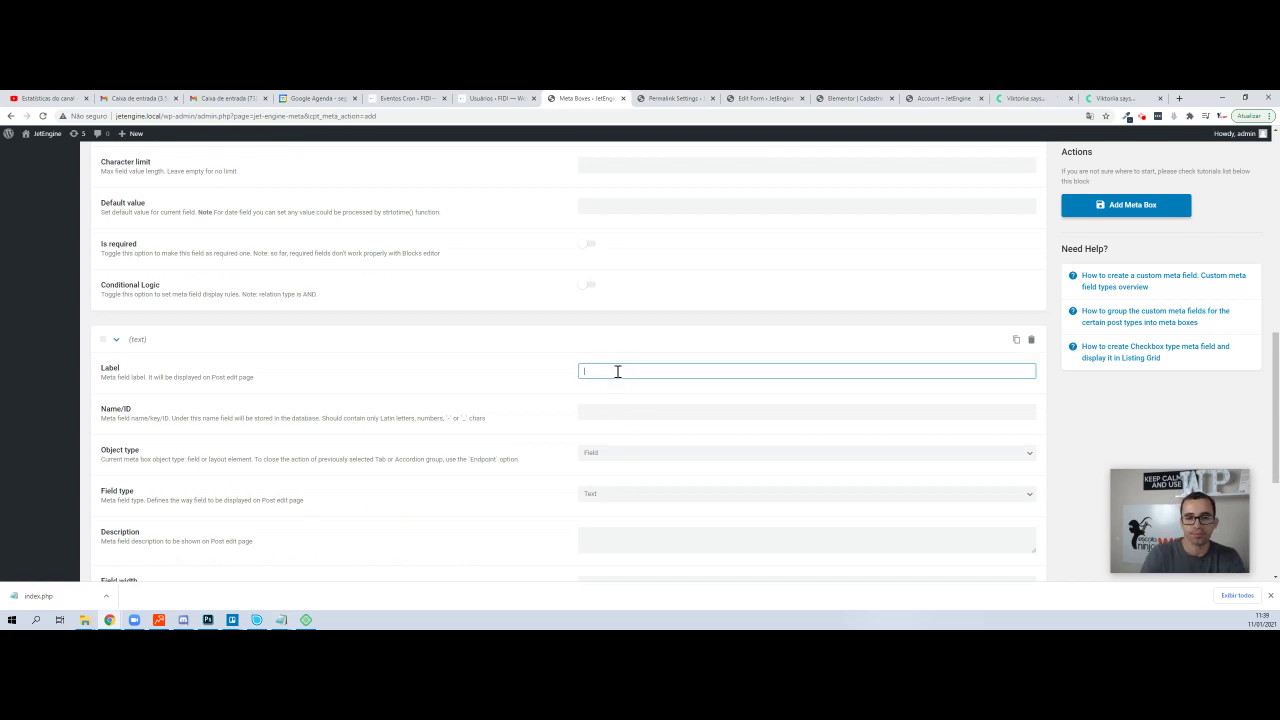
pyautogui.write('Profissao')
pyautogui.press('Tab')
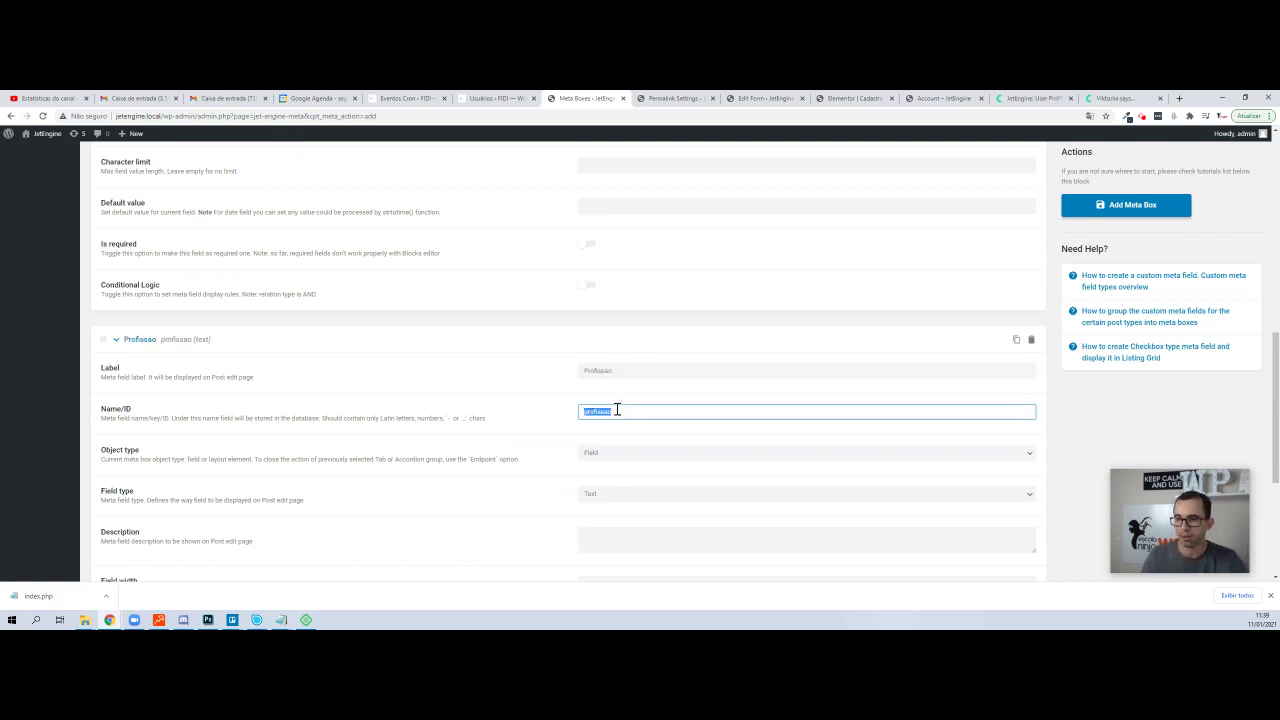
pyautogui.tripleClick(115, 410)
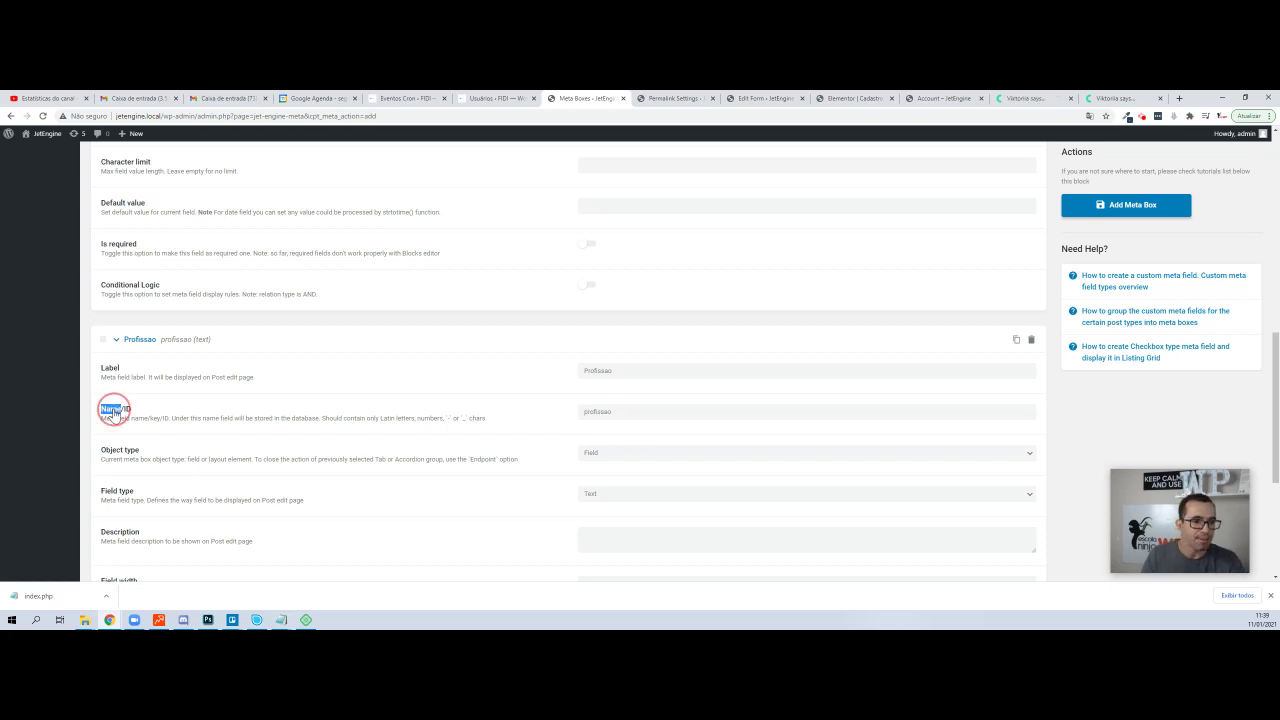
pyautogui.doubleClick(602, 417)
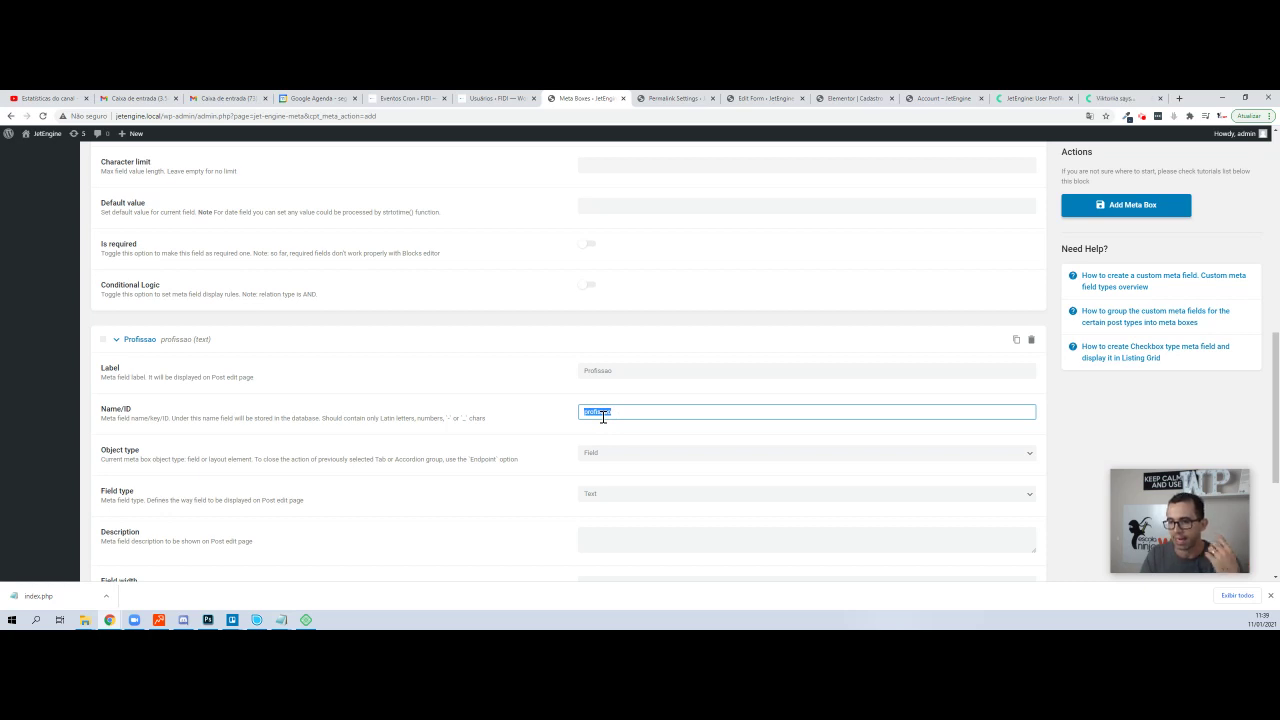
pyautogui.scroll(-4, 547, 420)
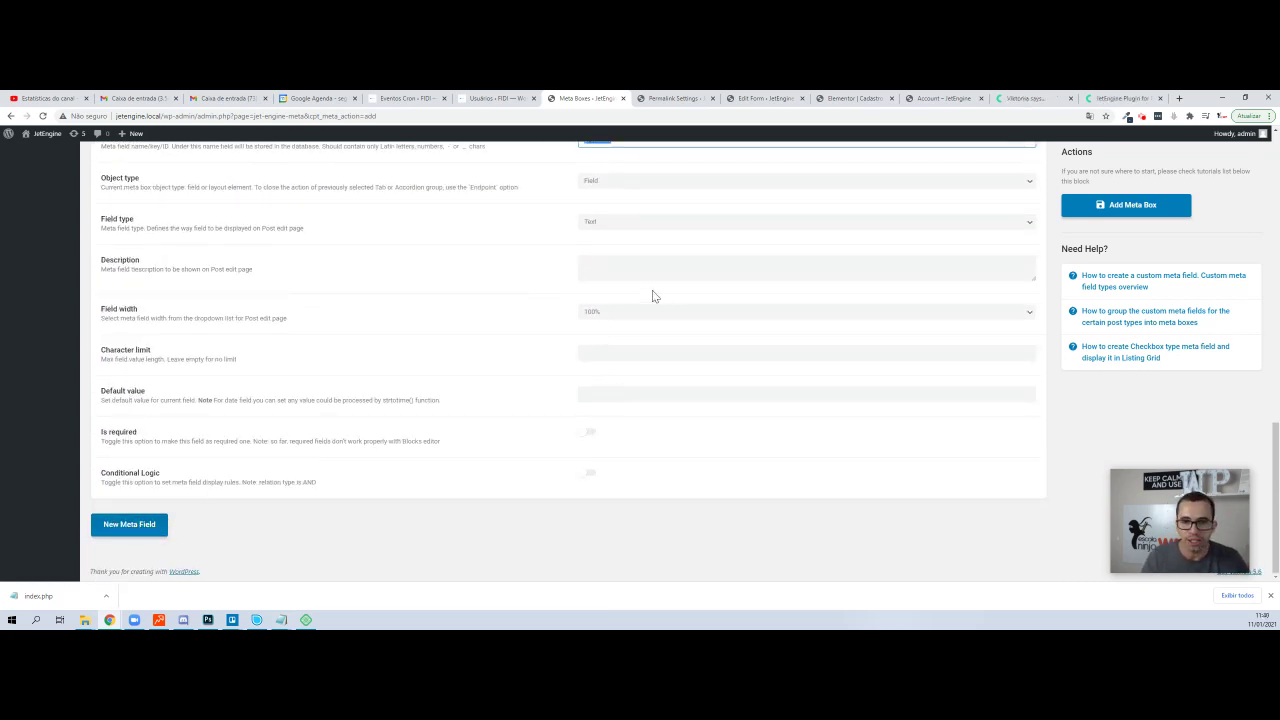
pyautogui.scroll(3, 652, 290)
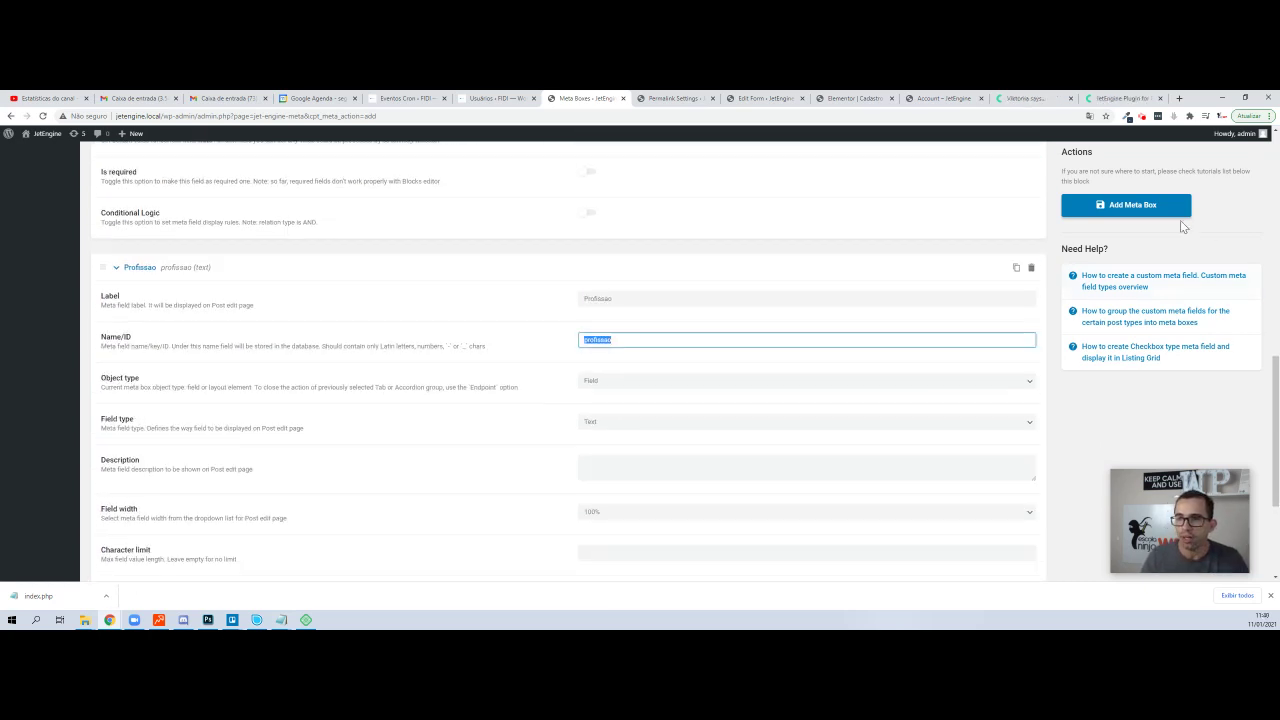
pyautogui.click(1125, 210)
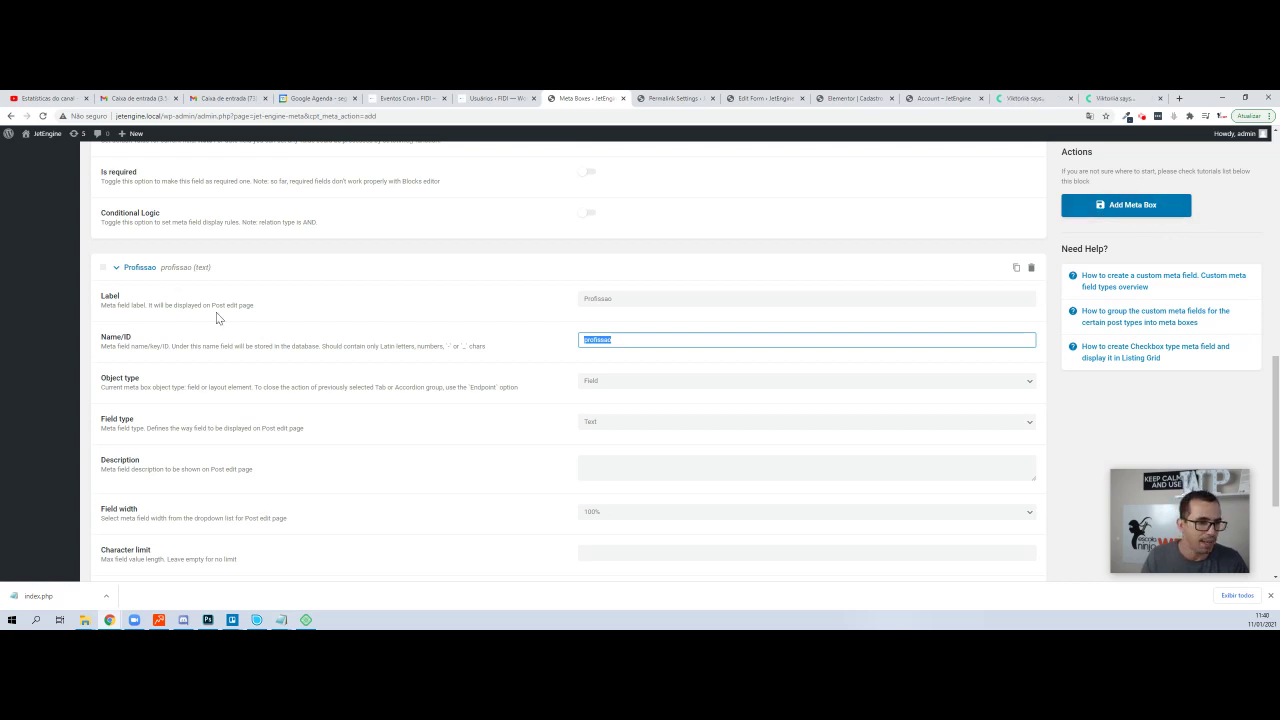
pyautogui.click(72, 320)
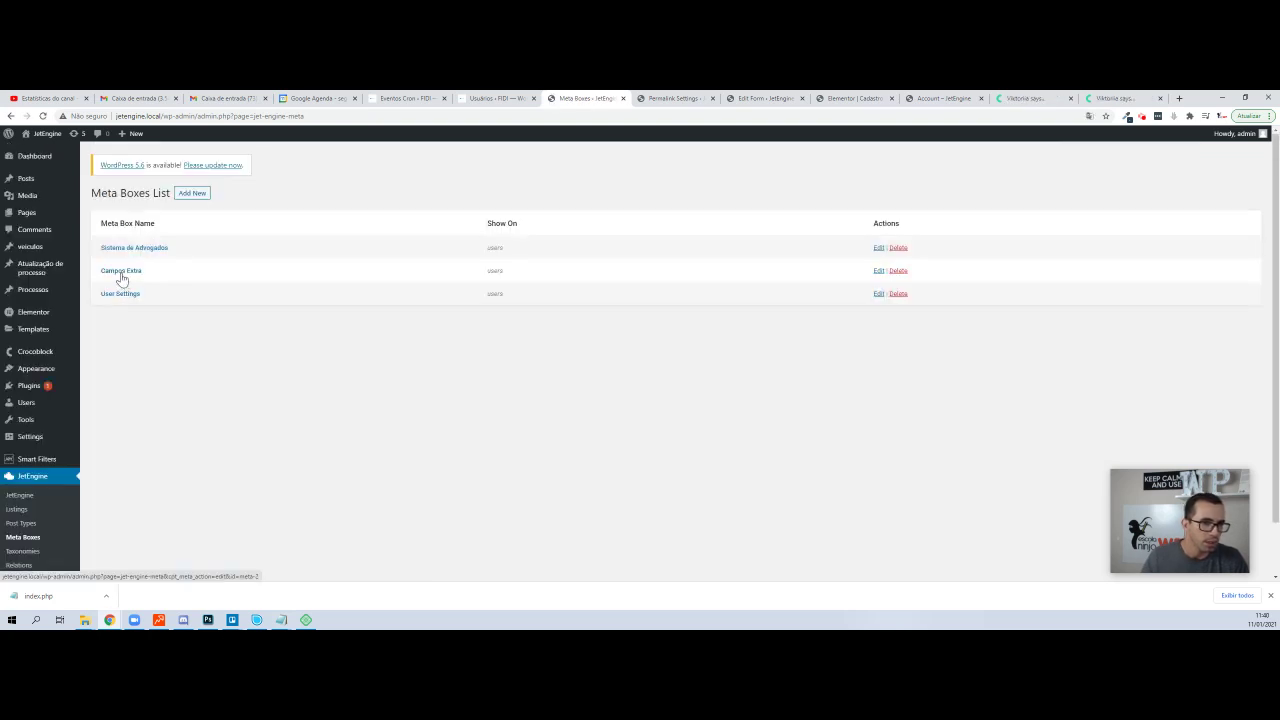
# - Check the Campos Extra meta box, then view the admin profile's Idade 32 and Profissão Administrador
pyautogui.click(121, 276)
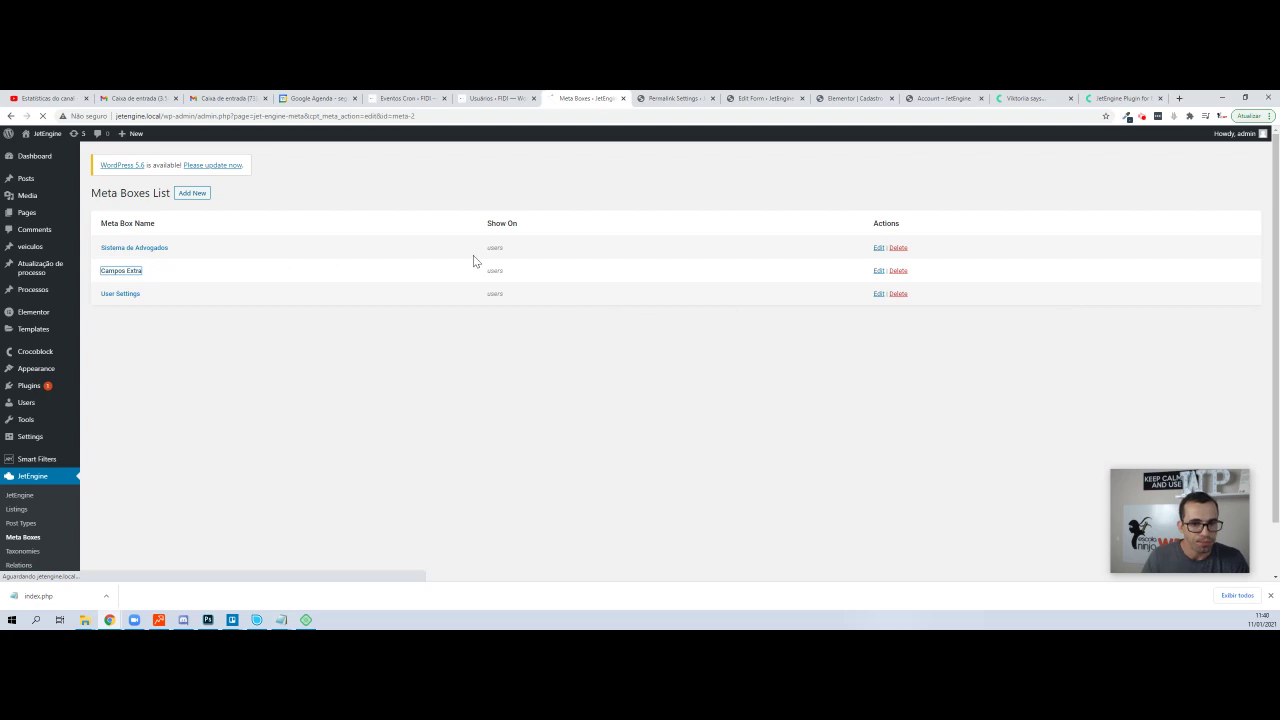
pyautogui.scroll(-1, 360, 300)
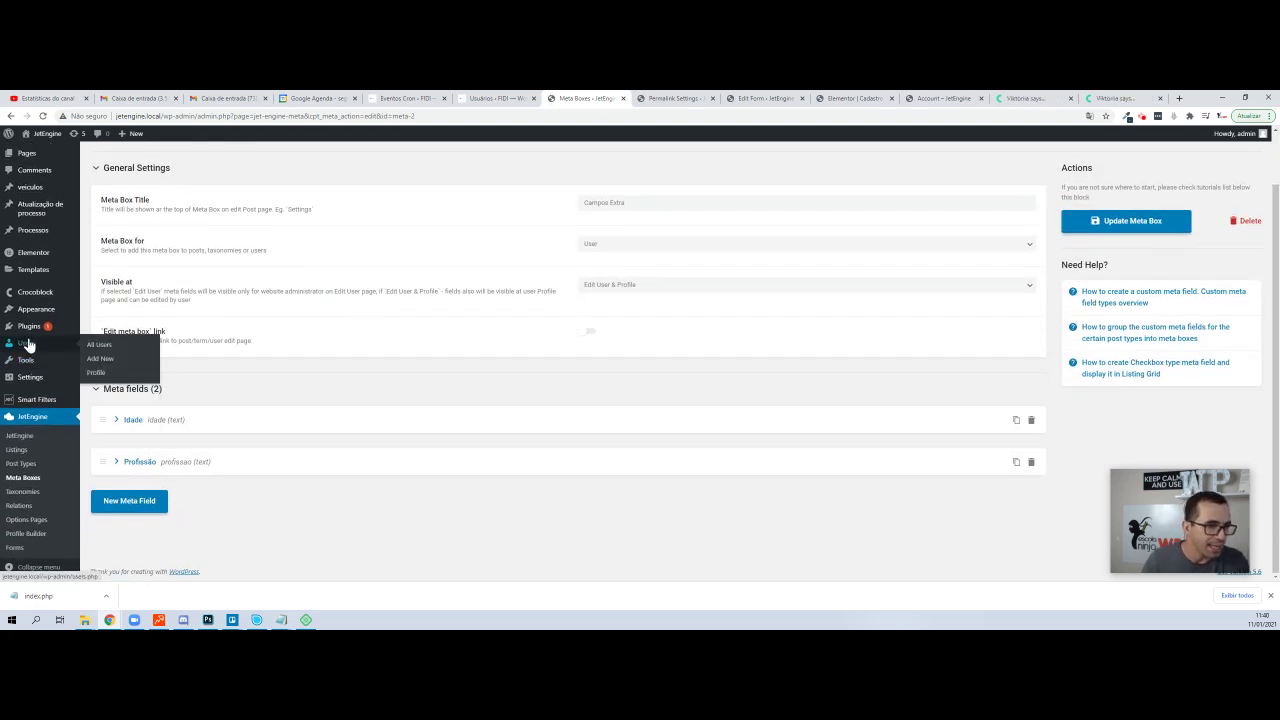
pyautogui.click(99, 344)
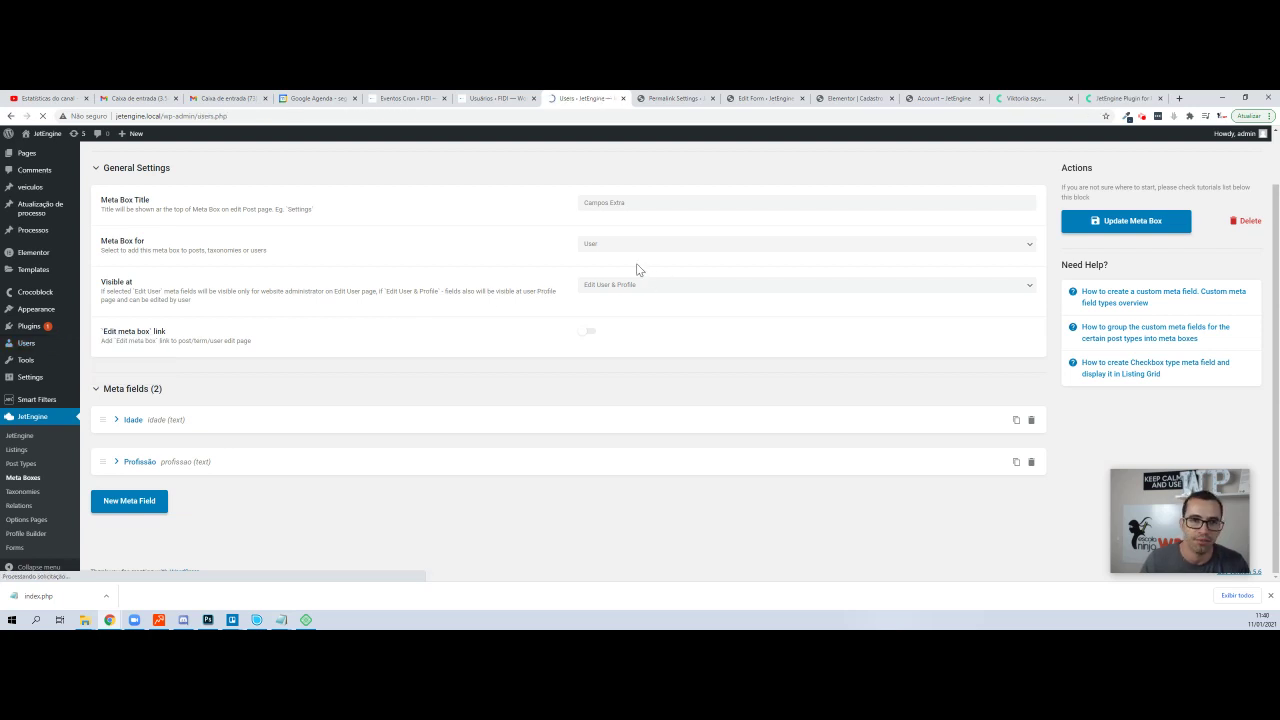
pyautogui.click(141, 267)
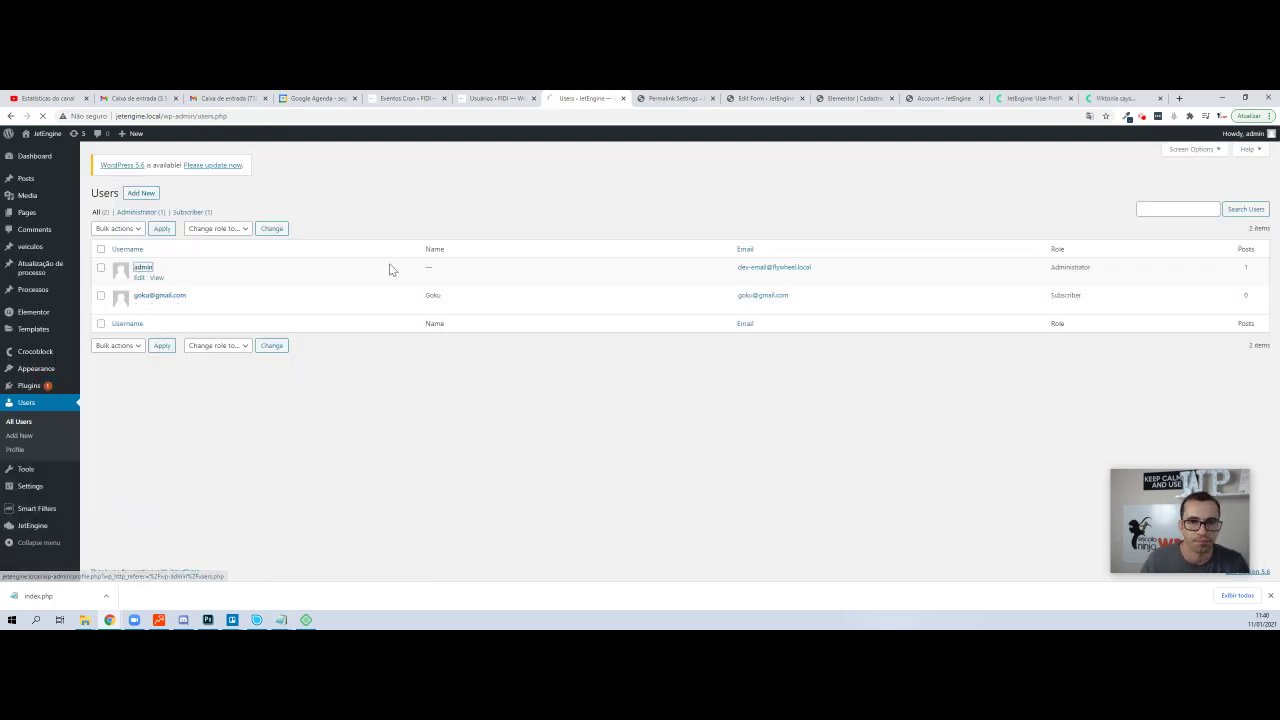
pyautogui.scroll(-15, 327, 232)
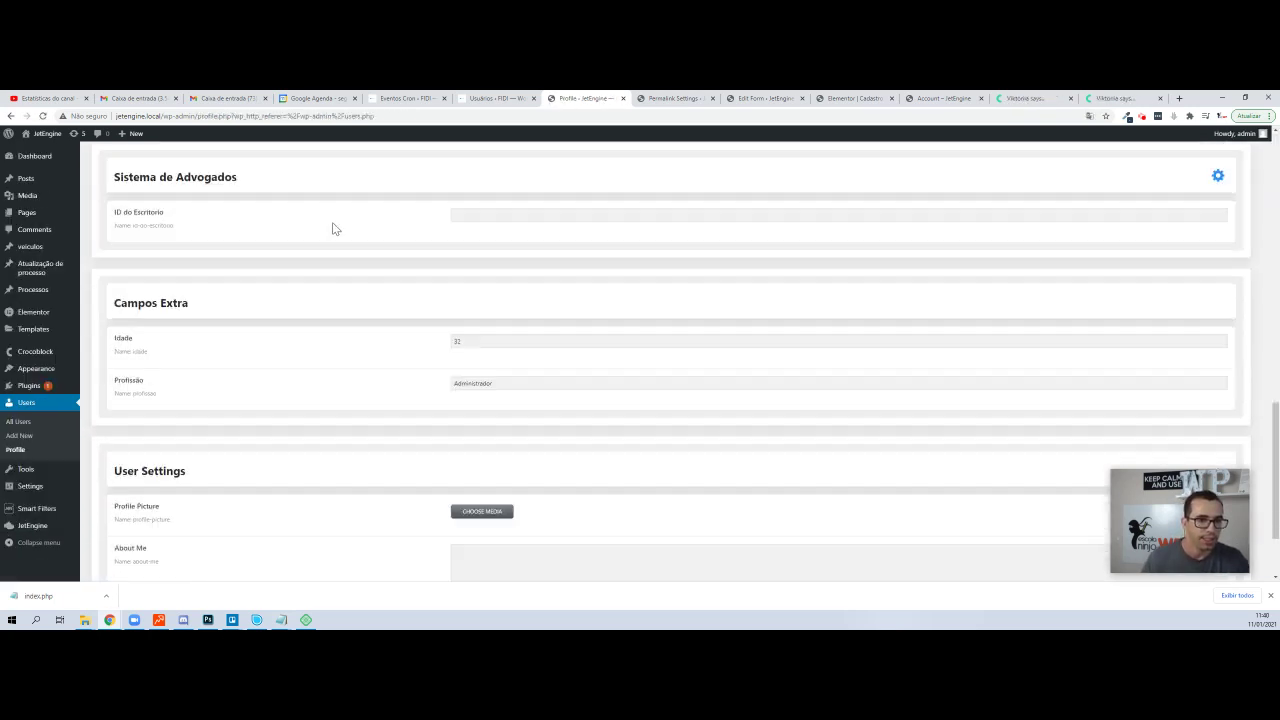
pyautogui.scroll(1, 339, 310)
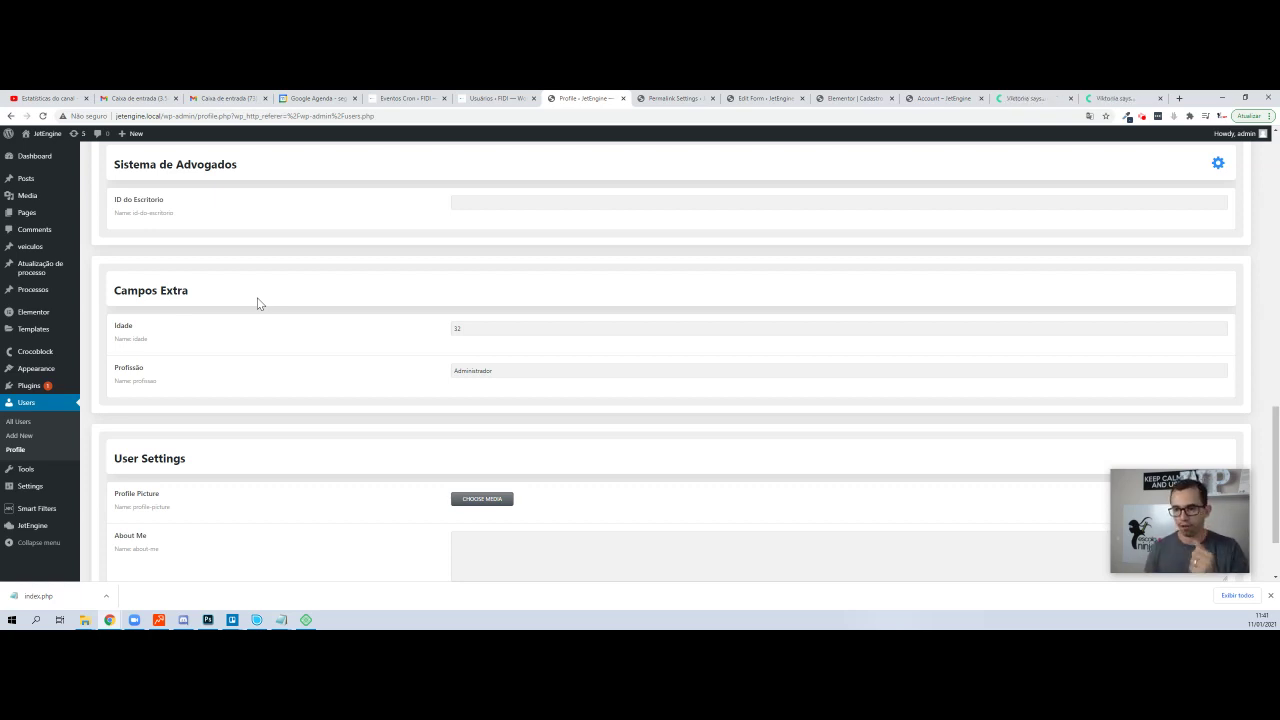
pyautogui.scroll(-2, 270, 425)
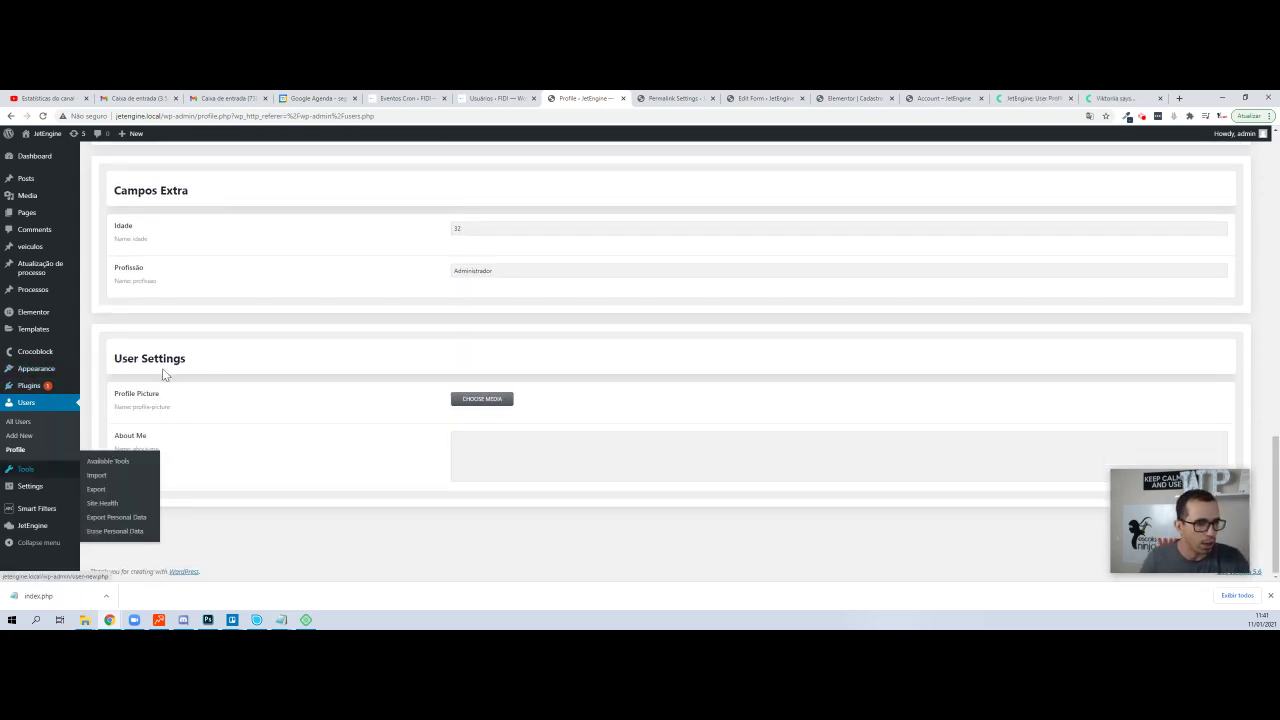
pyautogui.scroll(1, 211, 286)
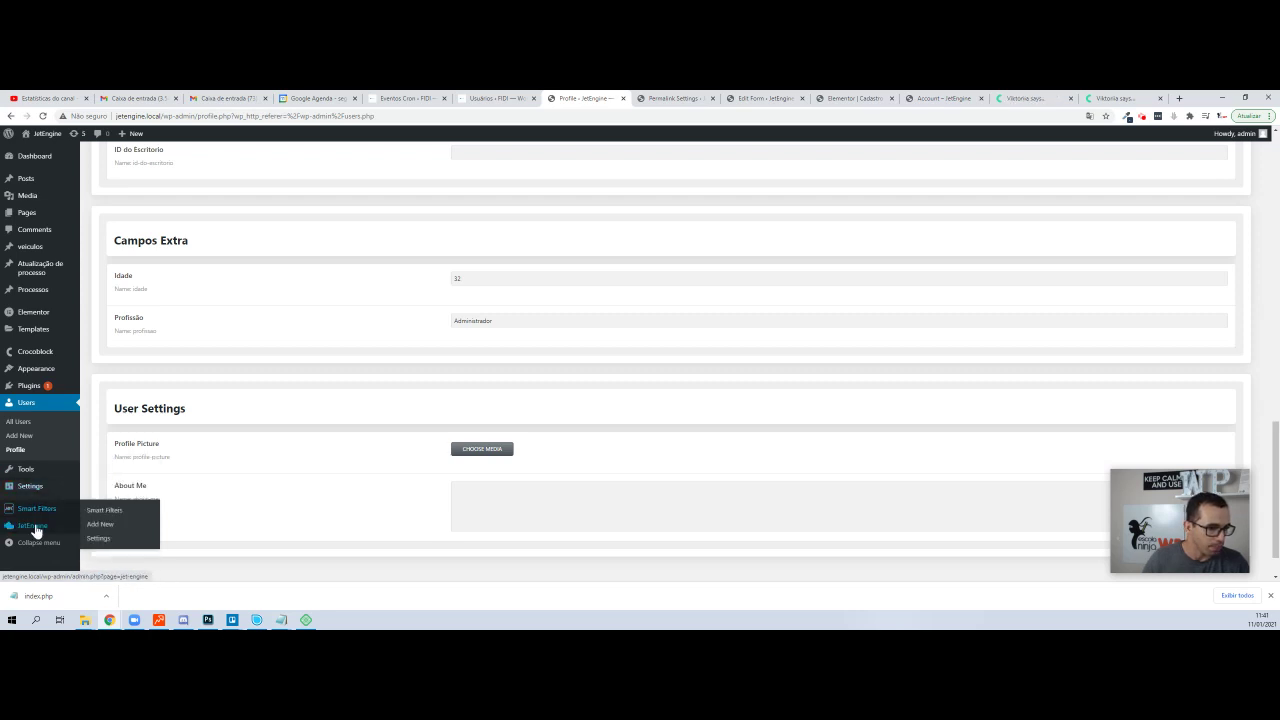
# - Open the Cadastro de usuarios form from JetEngine Forms and review its fields and notification
pyautogui.moveTo(33, 526)
pyautogui.click(98, 553)
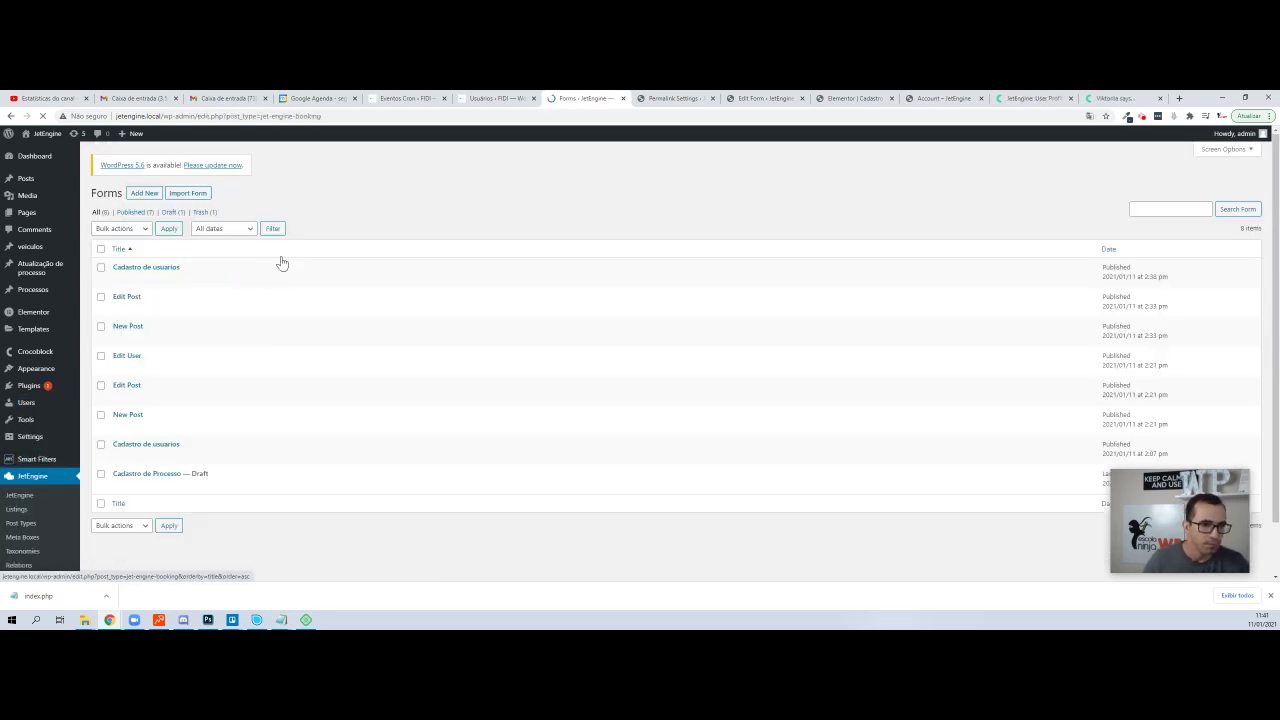
pyautogui.click(155, 266)
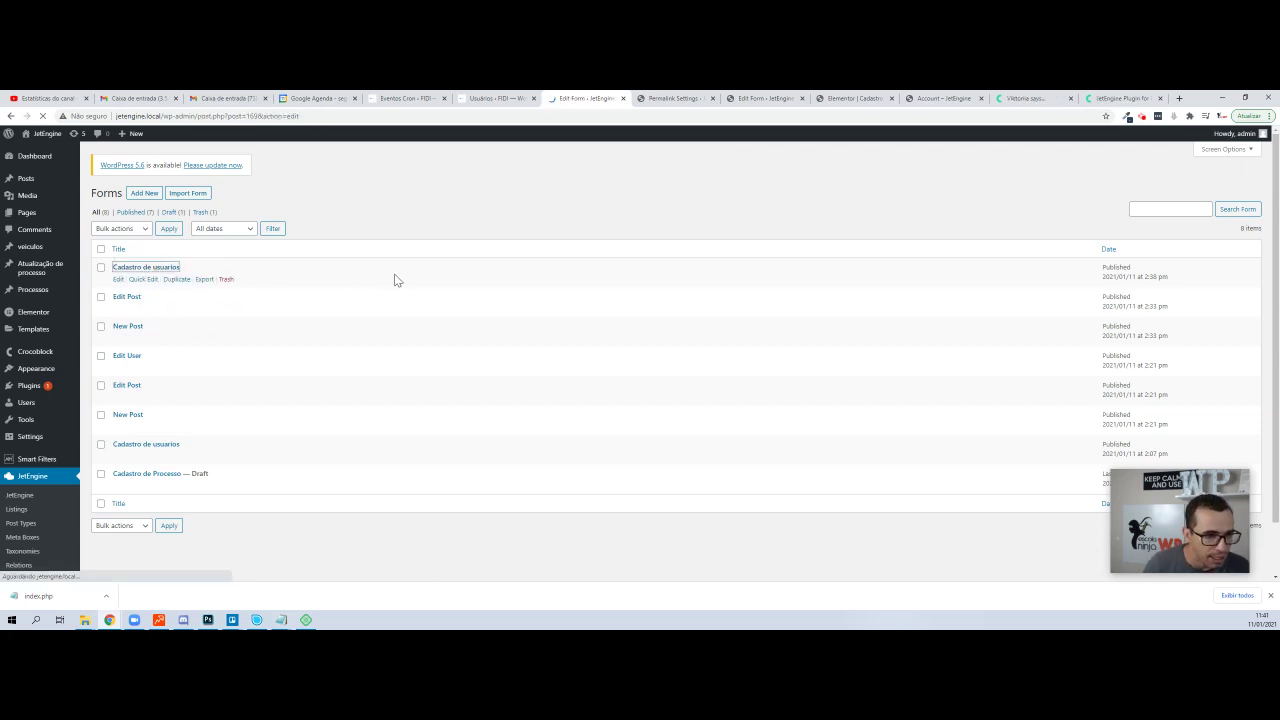
pyautogui.scroll(-2, 420, 250)
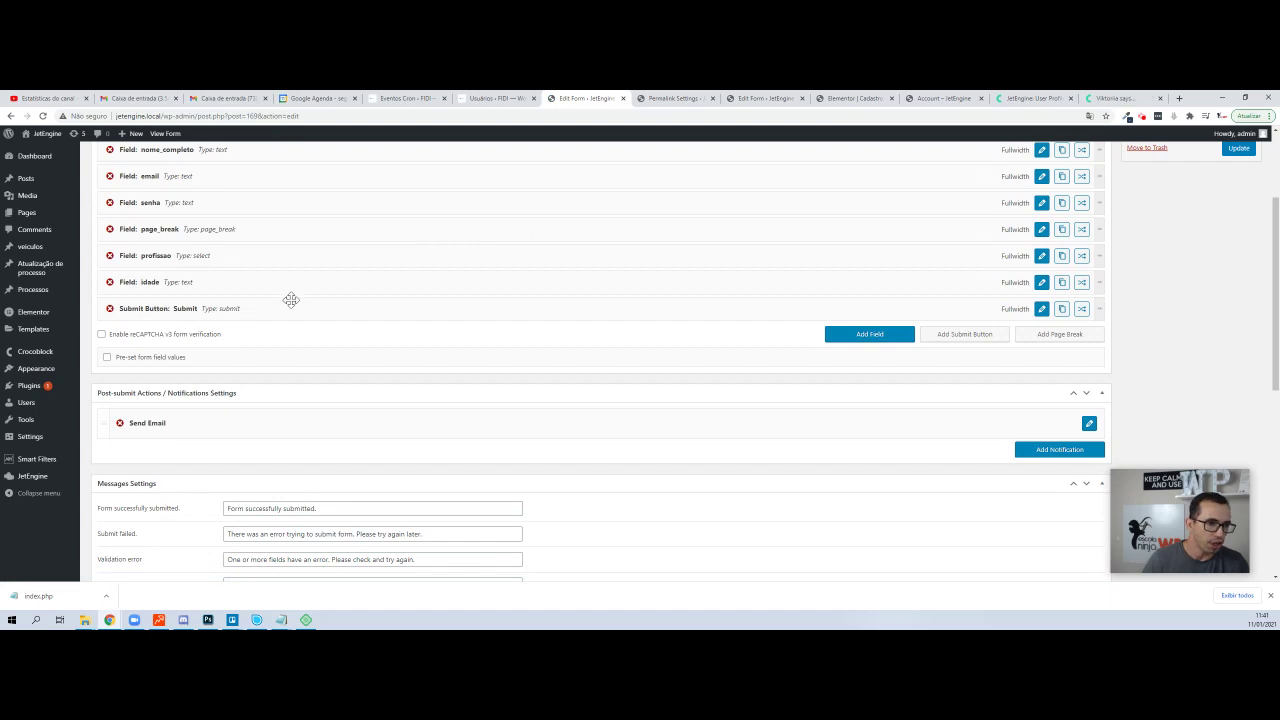
pyautogui.scroll(-3, 290, 300)
pyautogui.scroll(3, 297, 306)
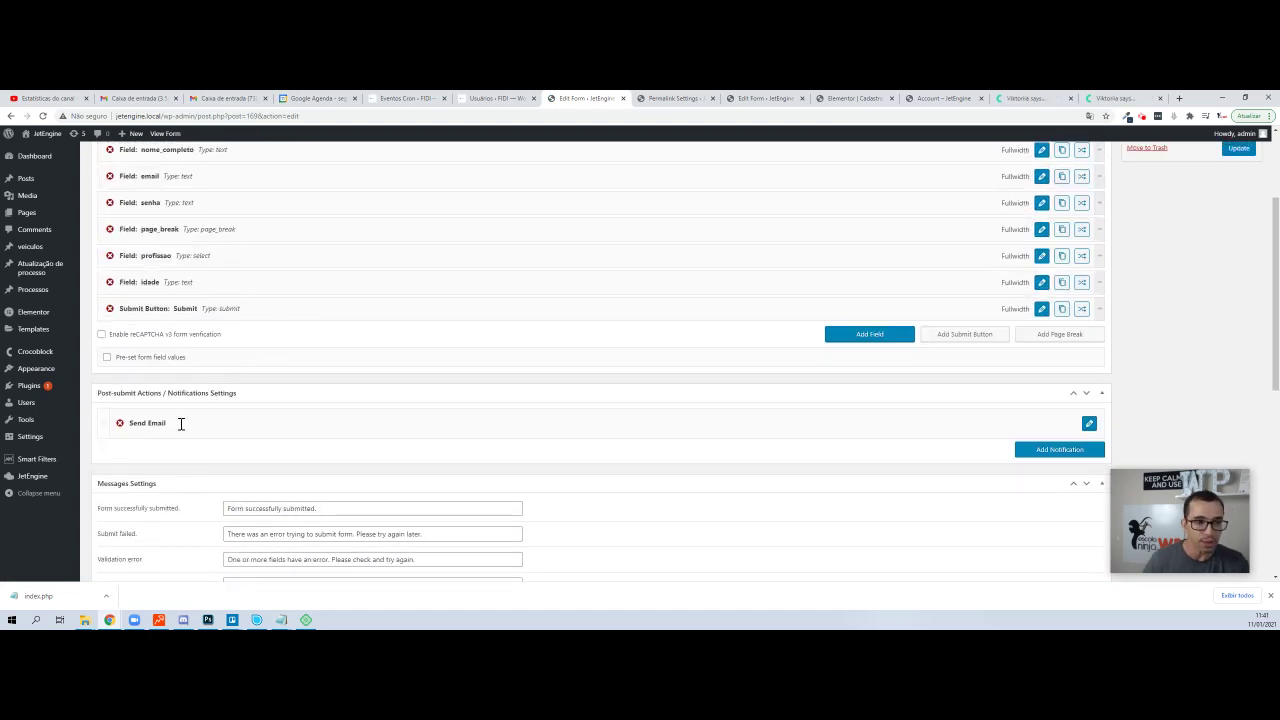
pyautogui.scroll(3, 422, 413)
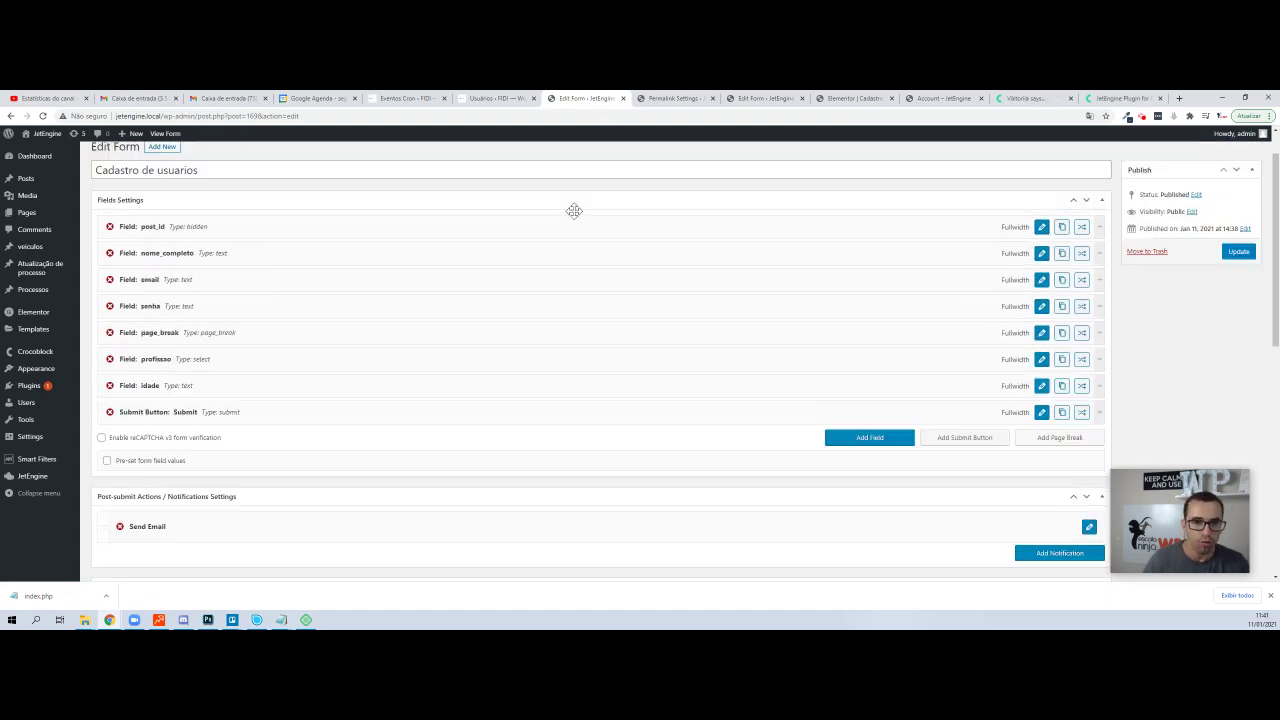
pyautogui.scroll(-4, 406, 226)
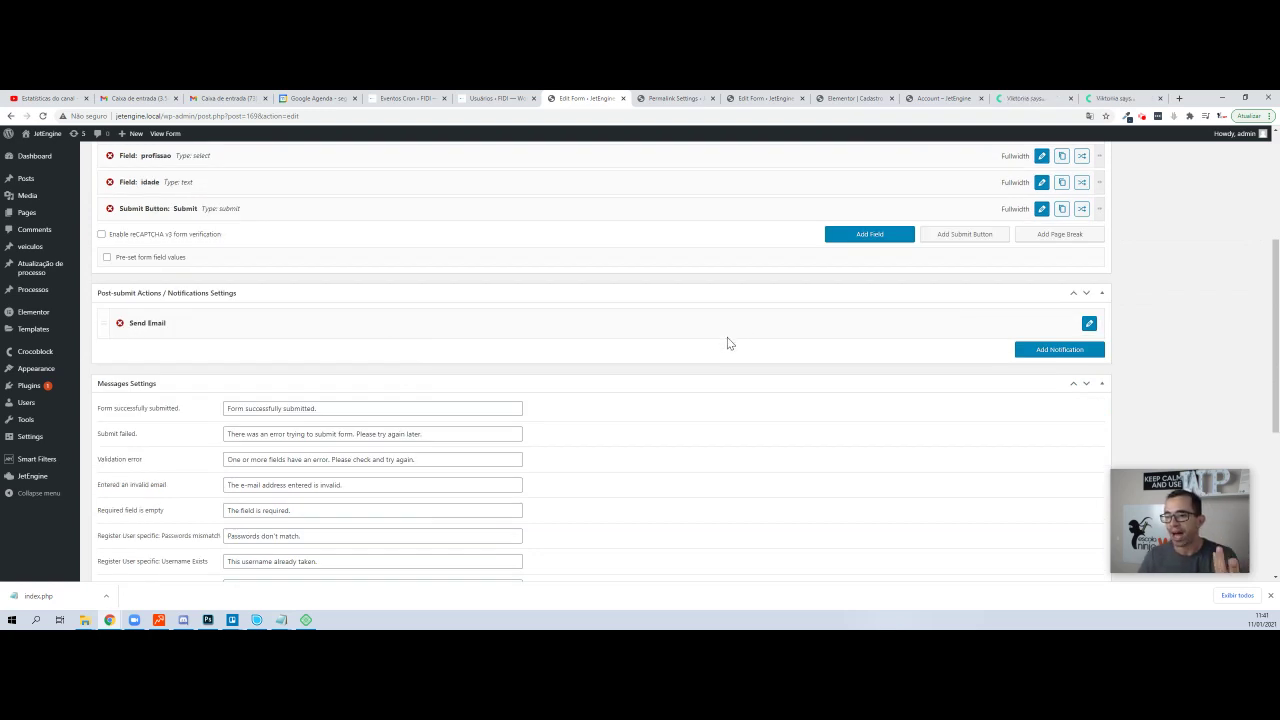
# - Add a second notification of type Register New User
pyautogui.click(1061, 356)
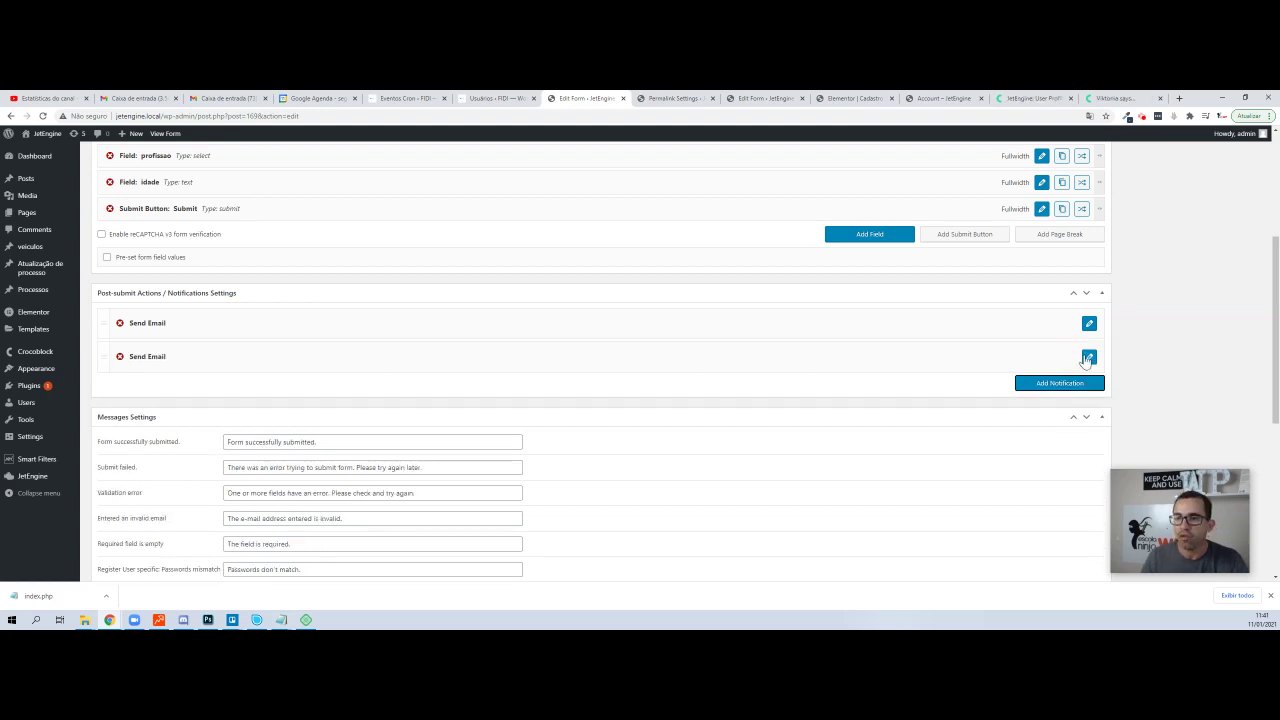
pyautogui.click(1088, 357)
pyautogui.click(282, 395)
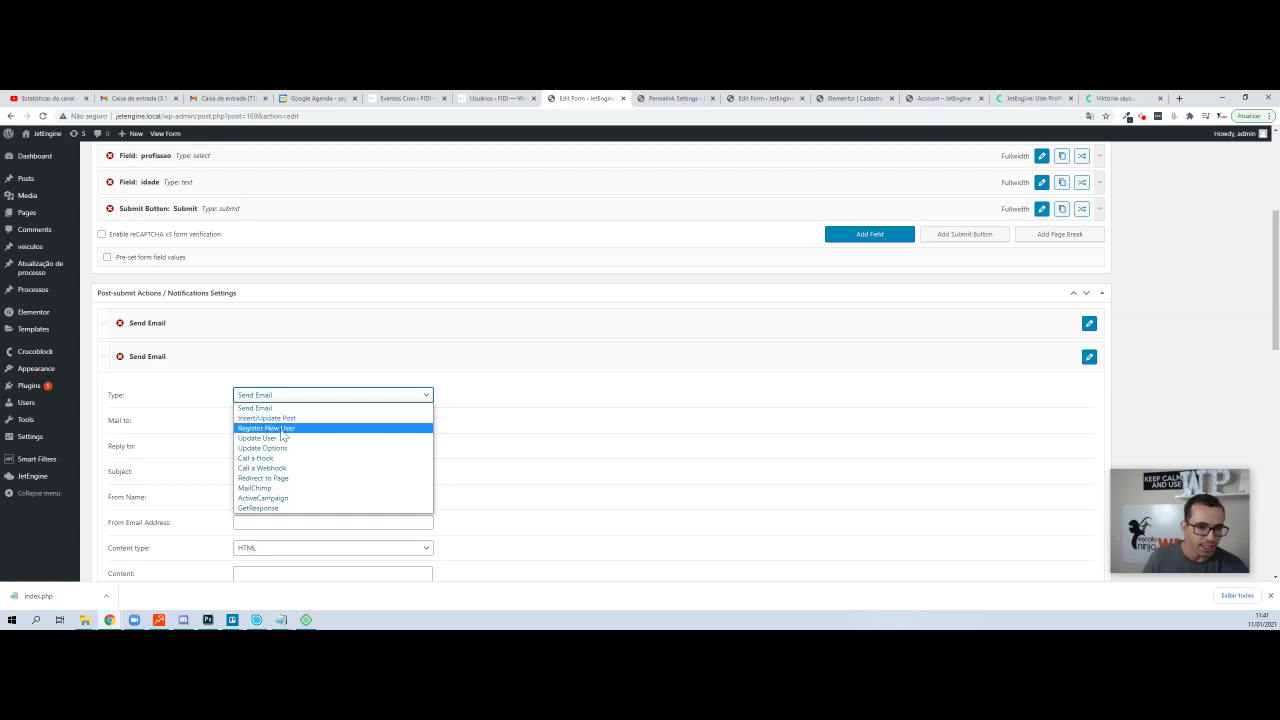
pyautogui.click(285, 428)
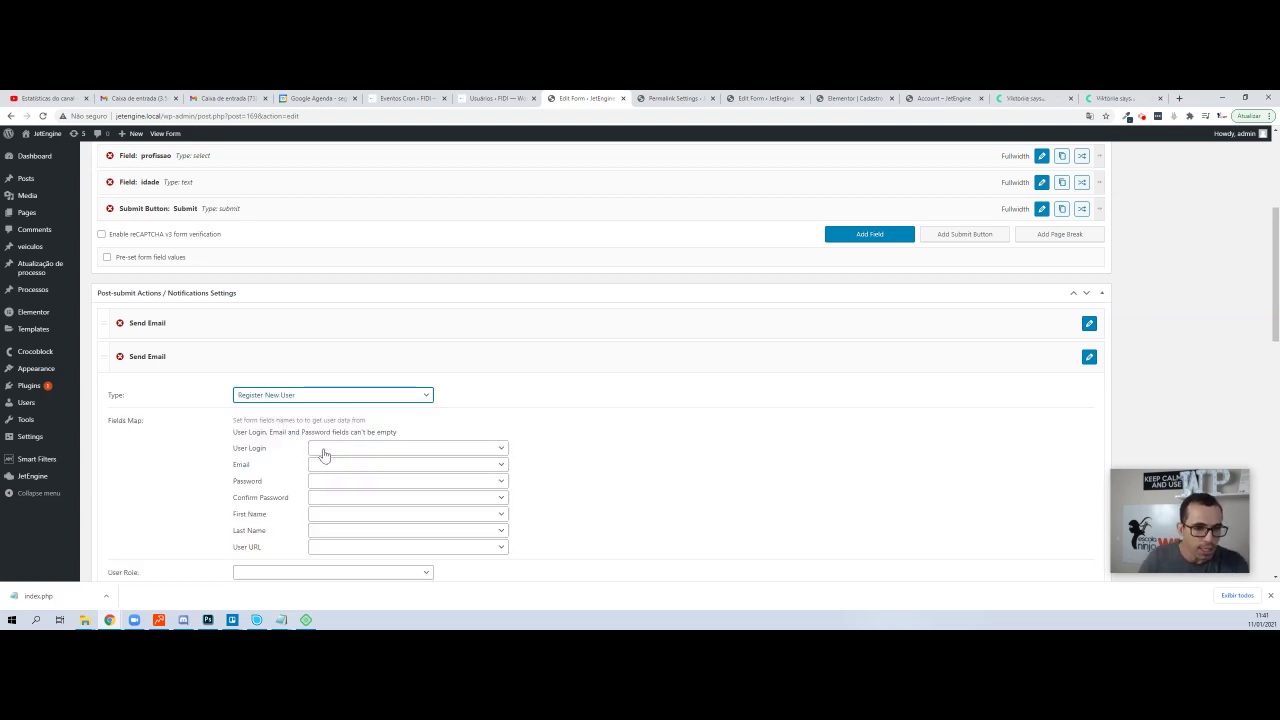
# - Map User Login and Email to email, both passwords to senha, First Name to nome_completo
pyautogui.click(325, 450)
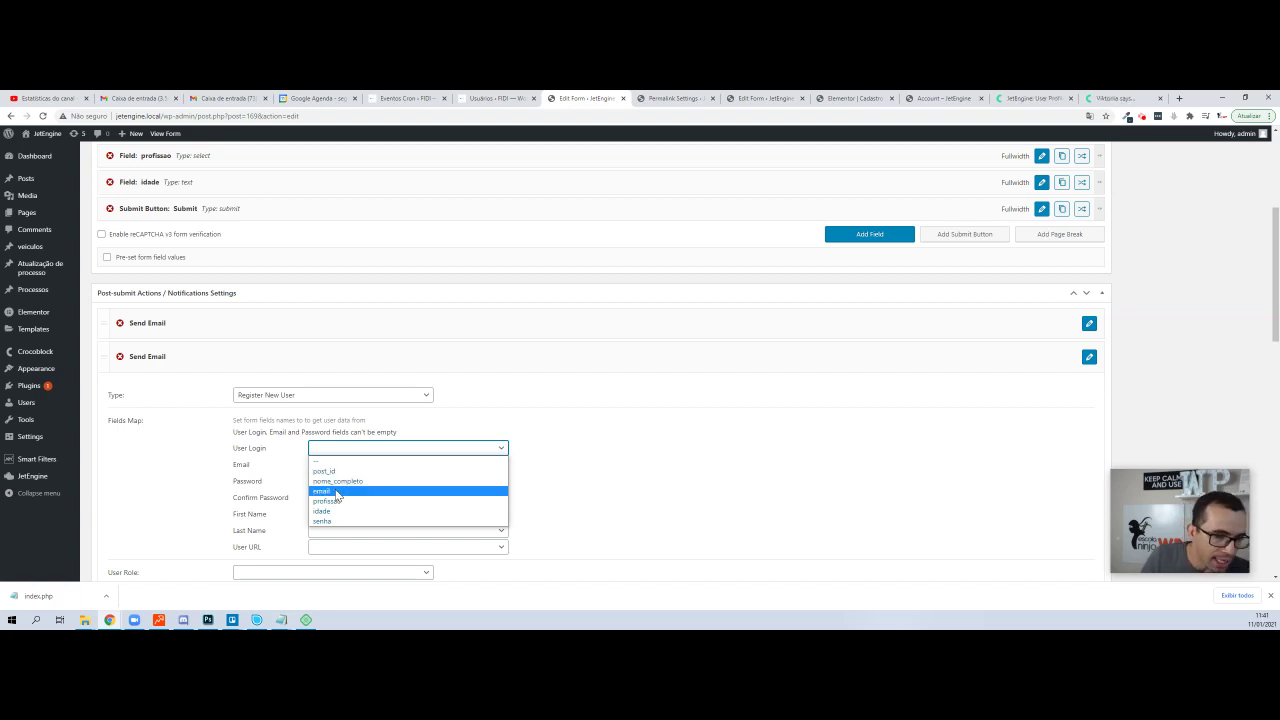
pyautogui.click(334, 491)
pyautogui.click(340, 467)
pyautogui.click(341, 507)
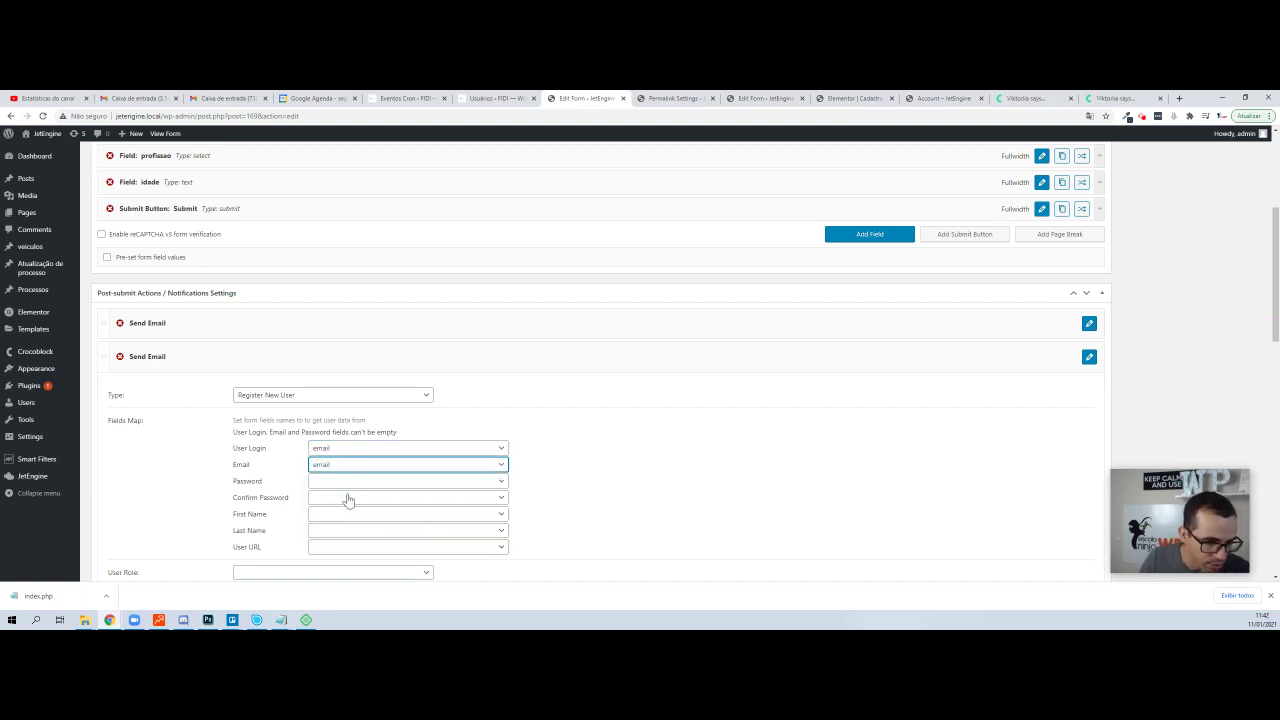
pyautogui.scroll(-1, 341, 440)
pyautogui.click(340, 433)
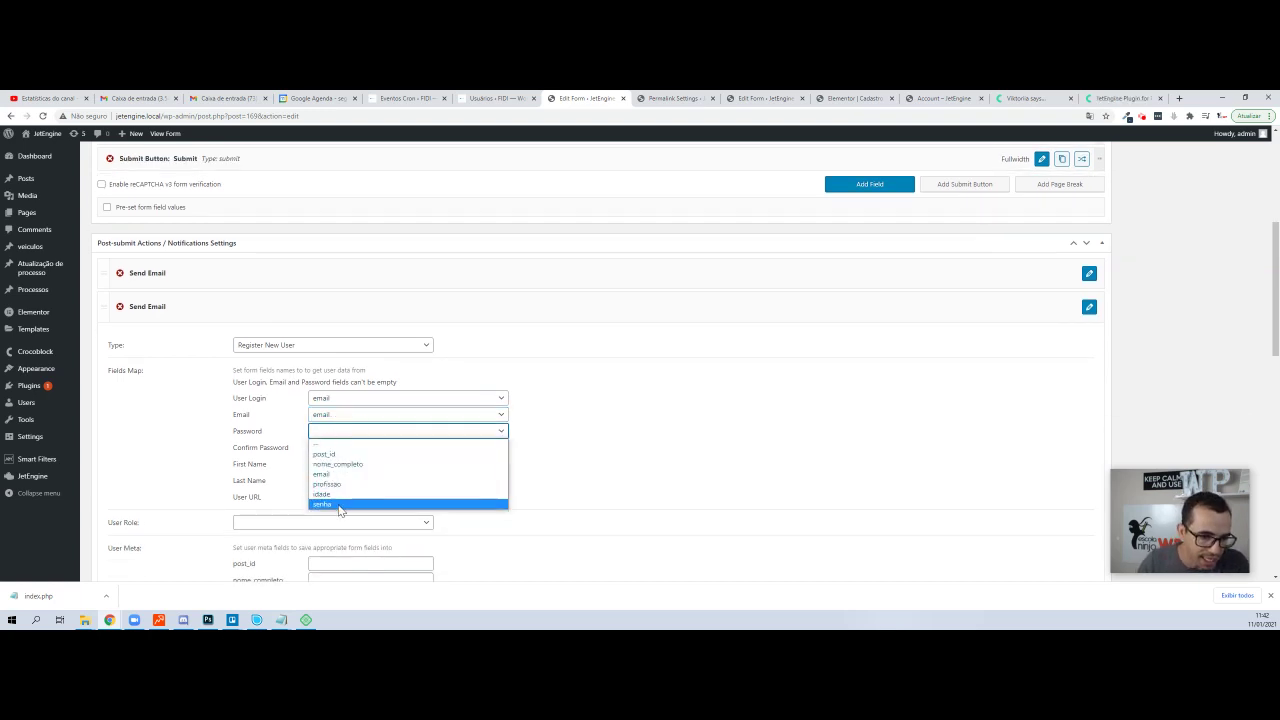
pyautogui.click(340, 502)
pyautogui.click(320, 438)
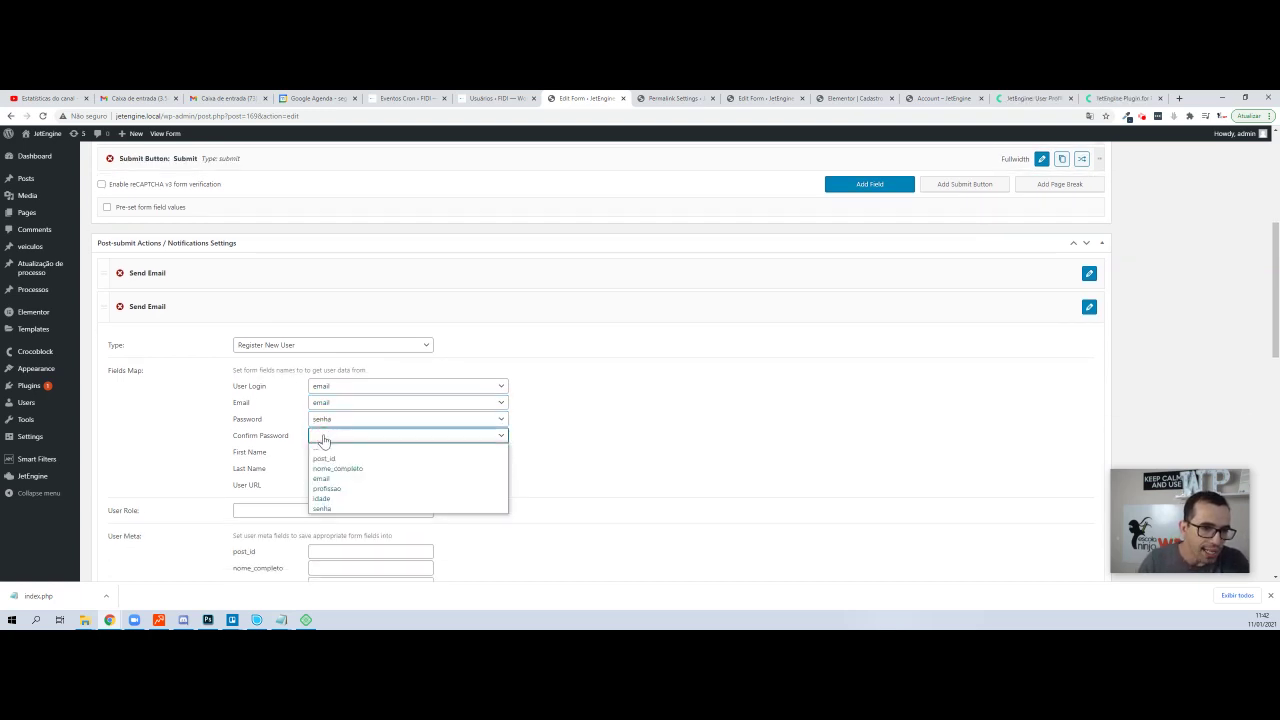
pyautogui.click(325, 500)
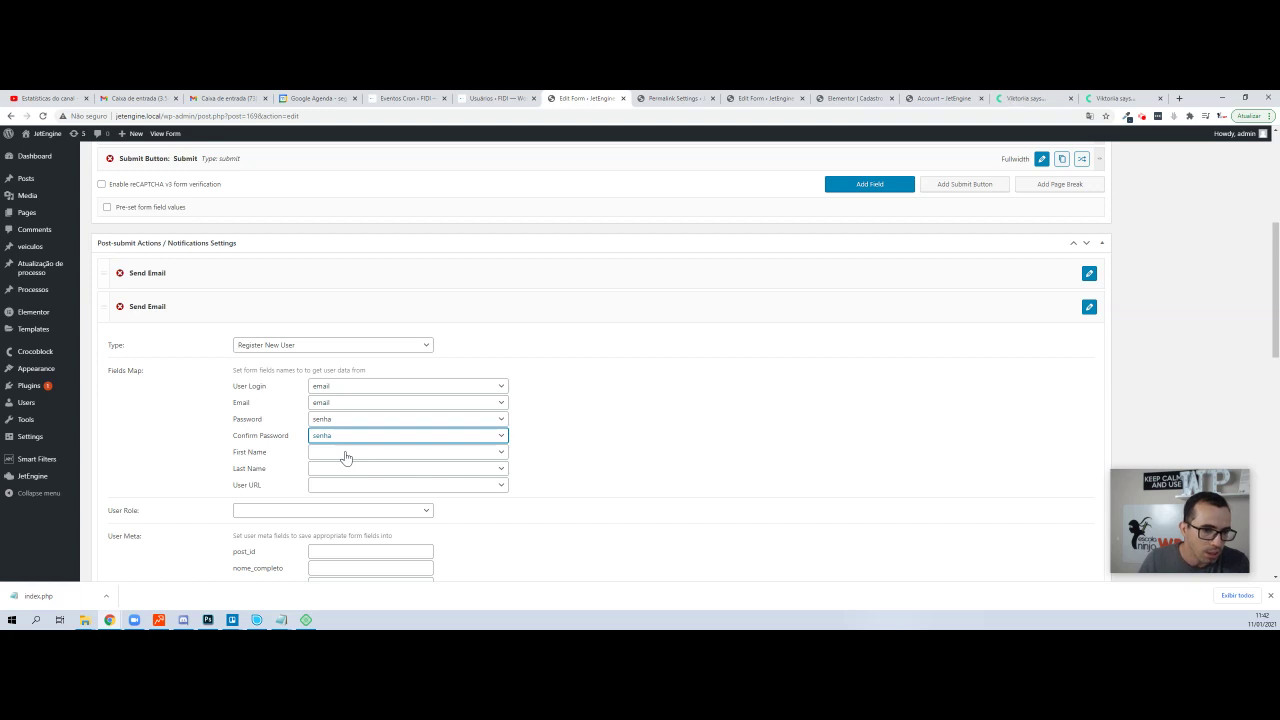
pyautogui.click(345, 452)
pyautogui.click(345, 487)
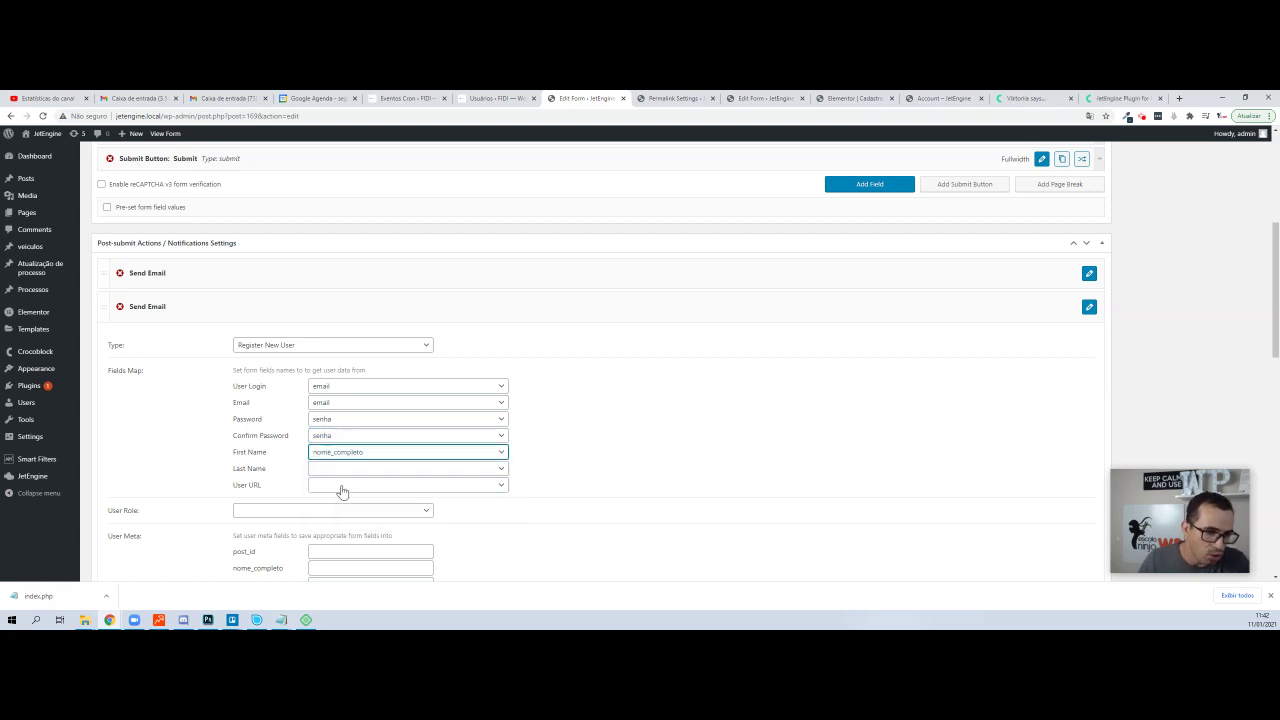
# - Assign the Subscriber role and fill the idade and profissao user meta mappings
pyautogui.scroll(-1, 495, 451)
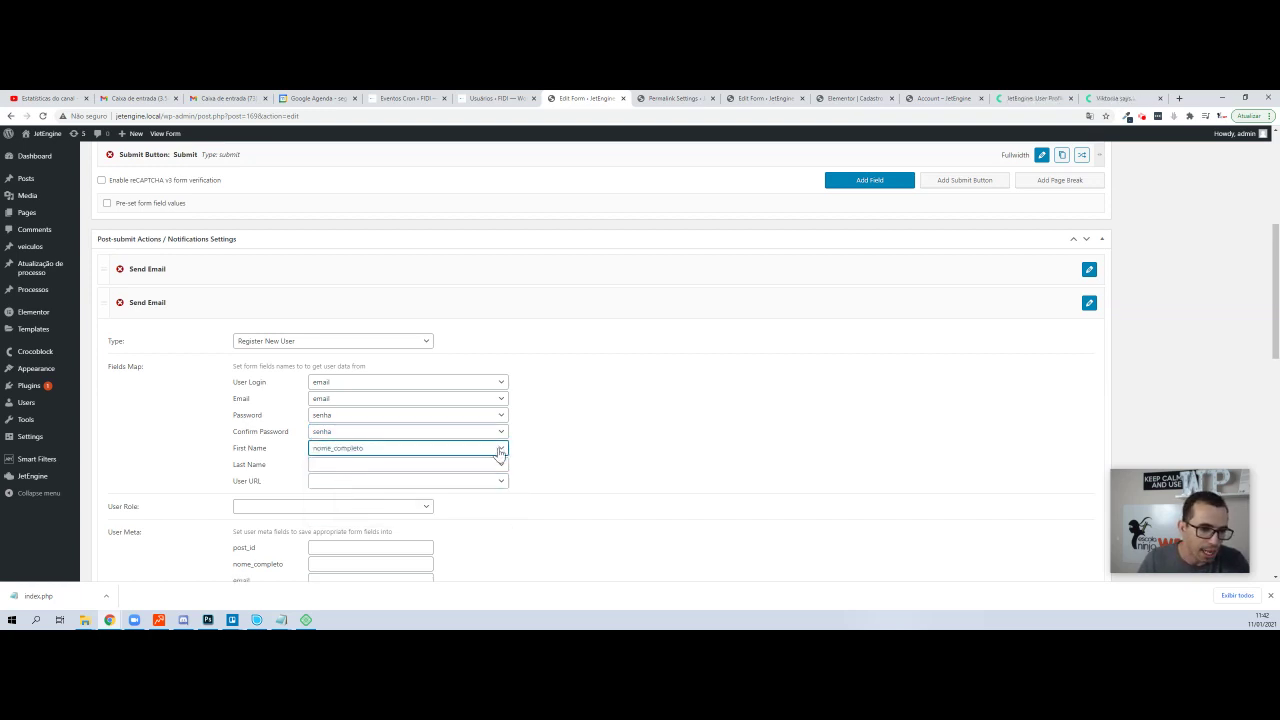
pyautogui.click(287, 413)
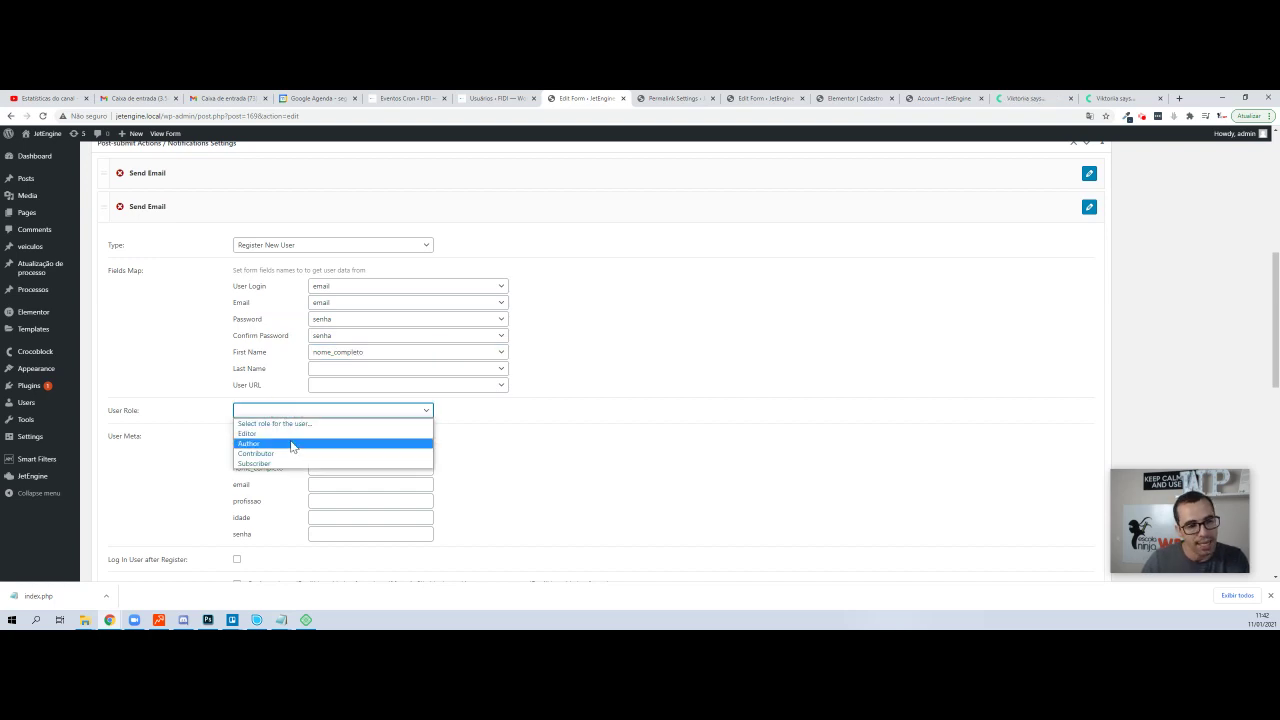
pyautogui.click(291, 464)
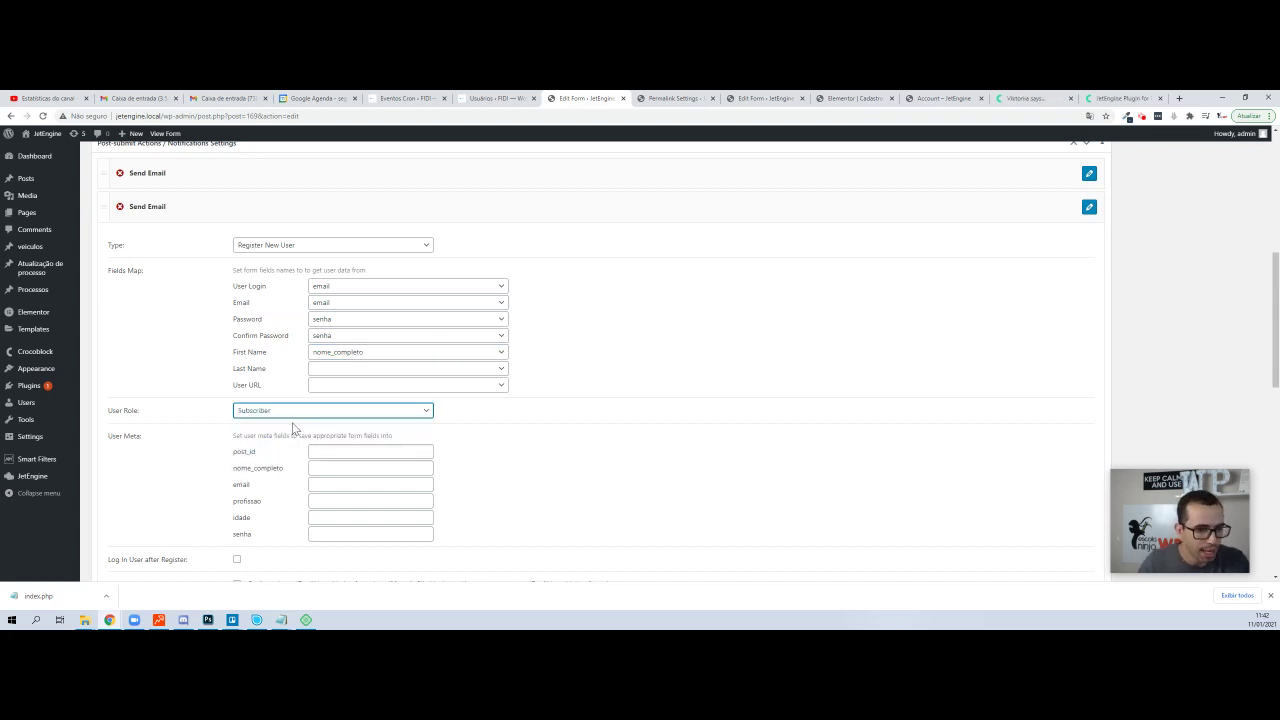
pyautogui.scroll(-1, 293, 428)
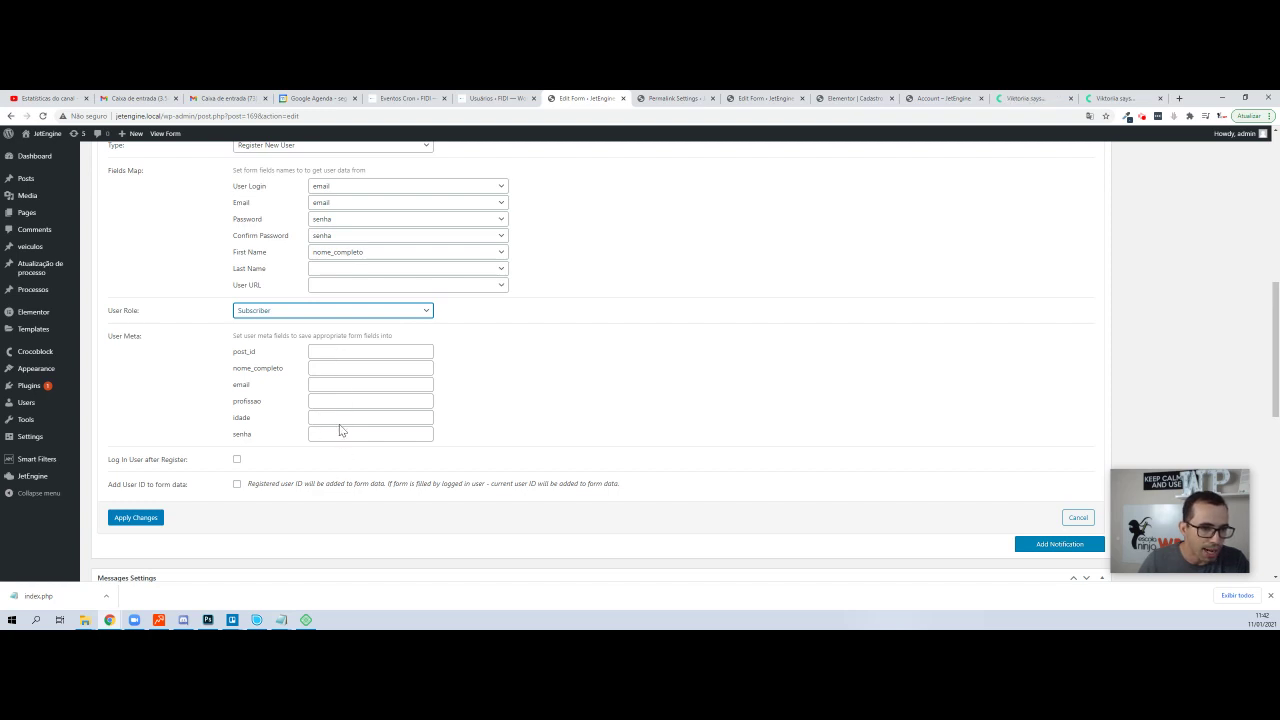
pyautogui.click(338, 416)
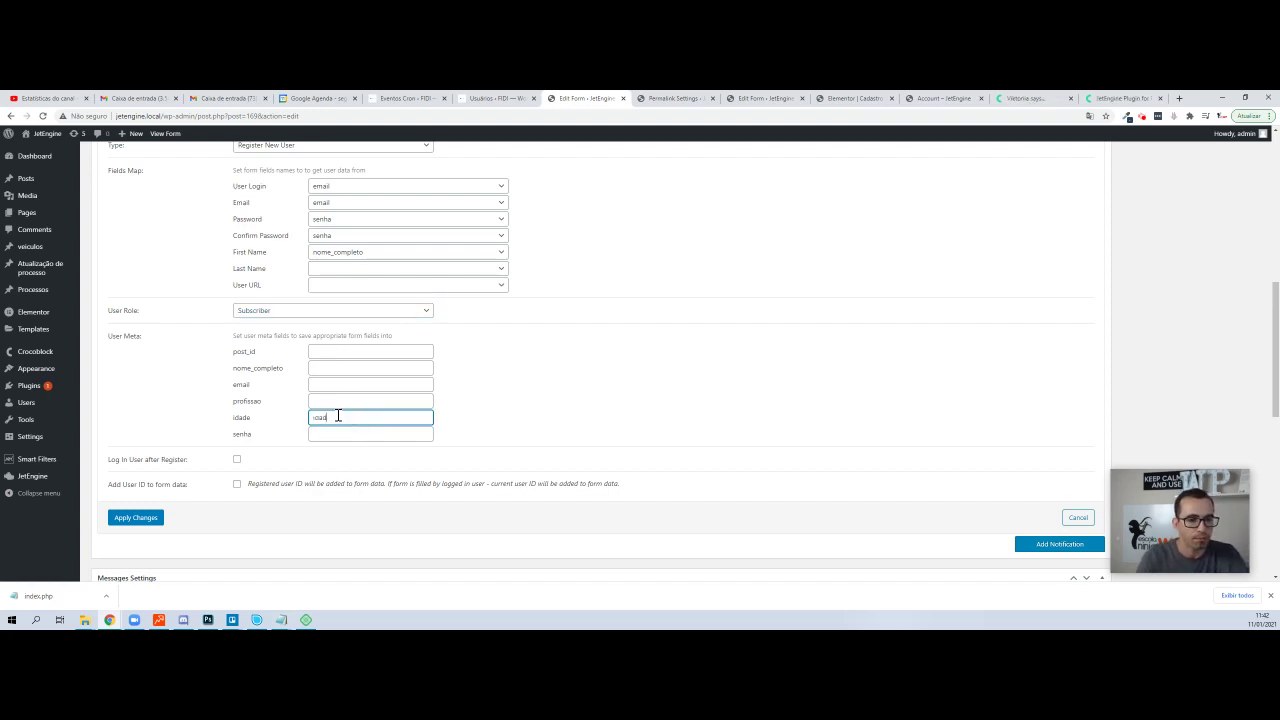
pyautogui.press('Tab')
pyautogui.hotkey('shift', 'Tab')
pyautogui.hotkey('shift', 'Tab')
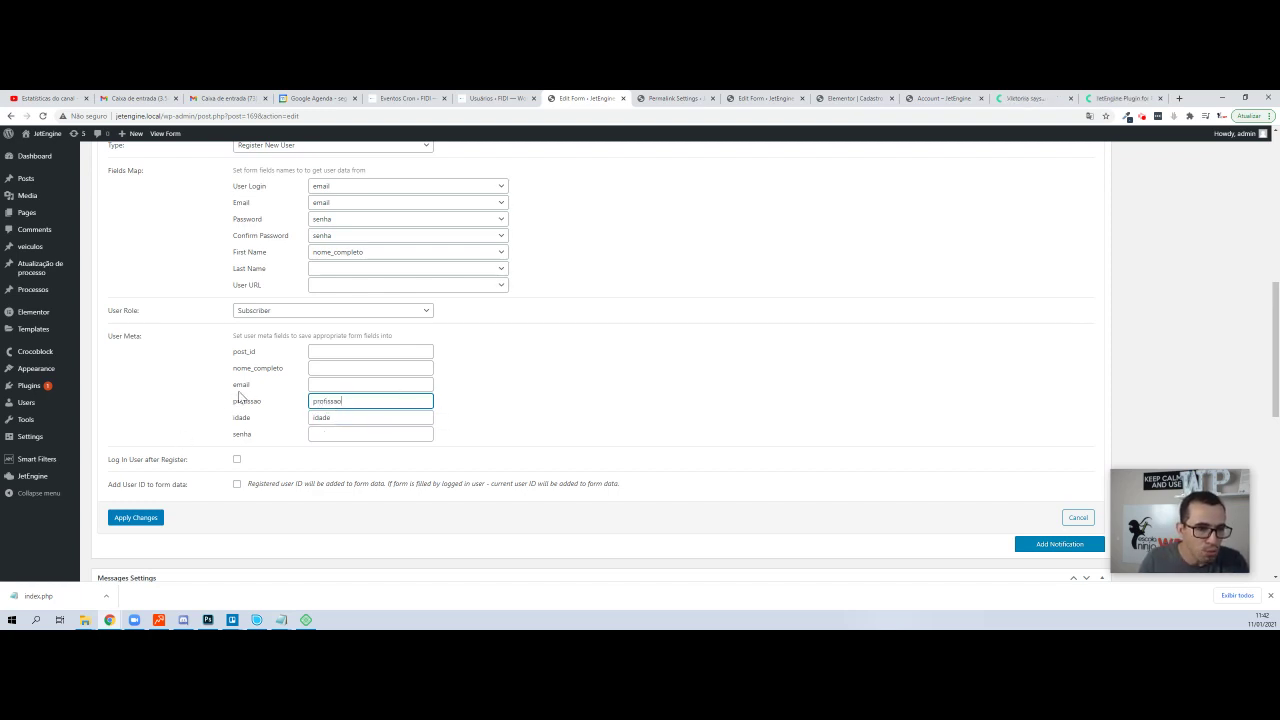
pyautogui.press('Print')
pyautogui.moveTo(223, 392); pyautogui.dragTo(488, 426)
pyautogui.hotkey('ctrl', 'c')
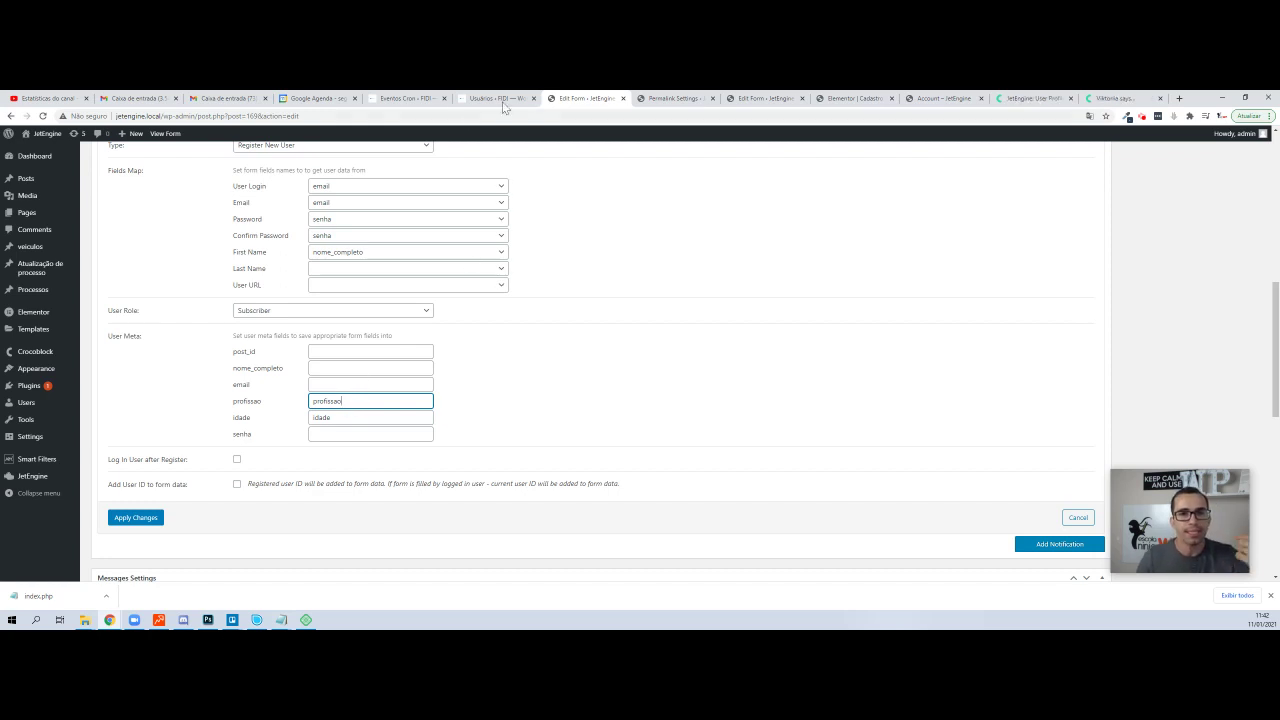
pyautogui.moveTo(31, 477)
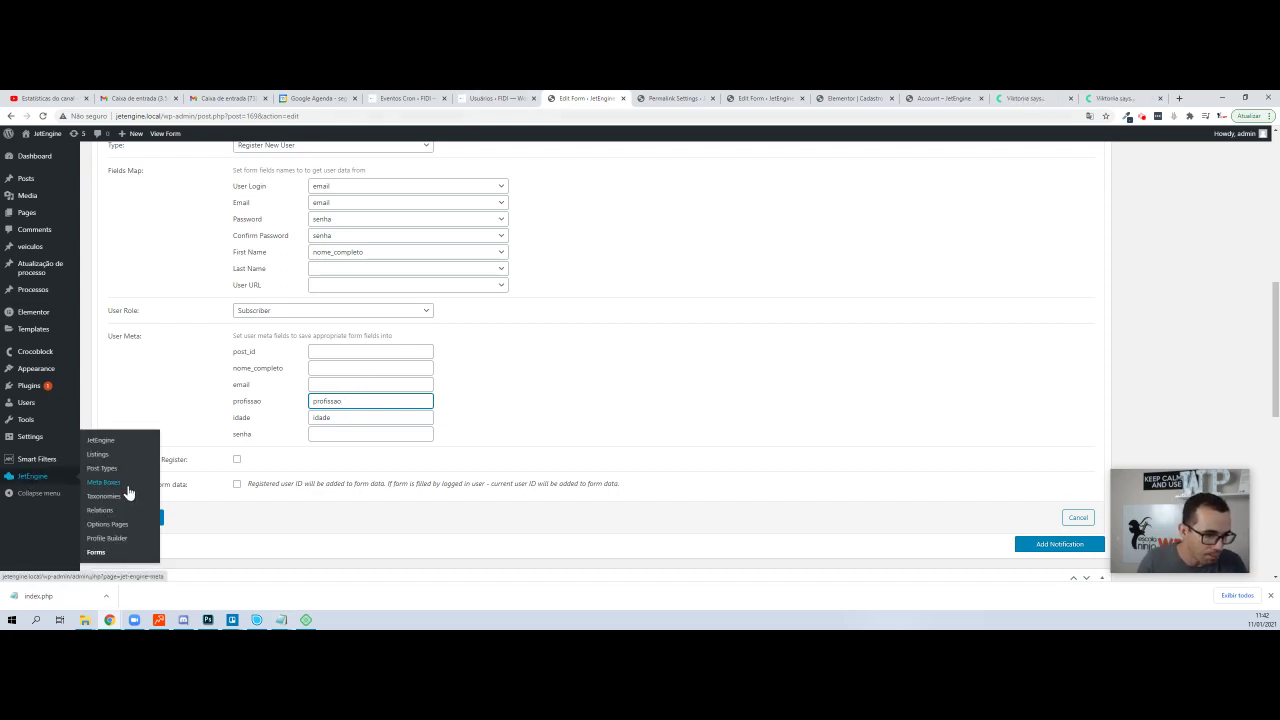
pyautogui.click(531, 140)
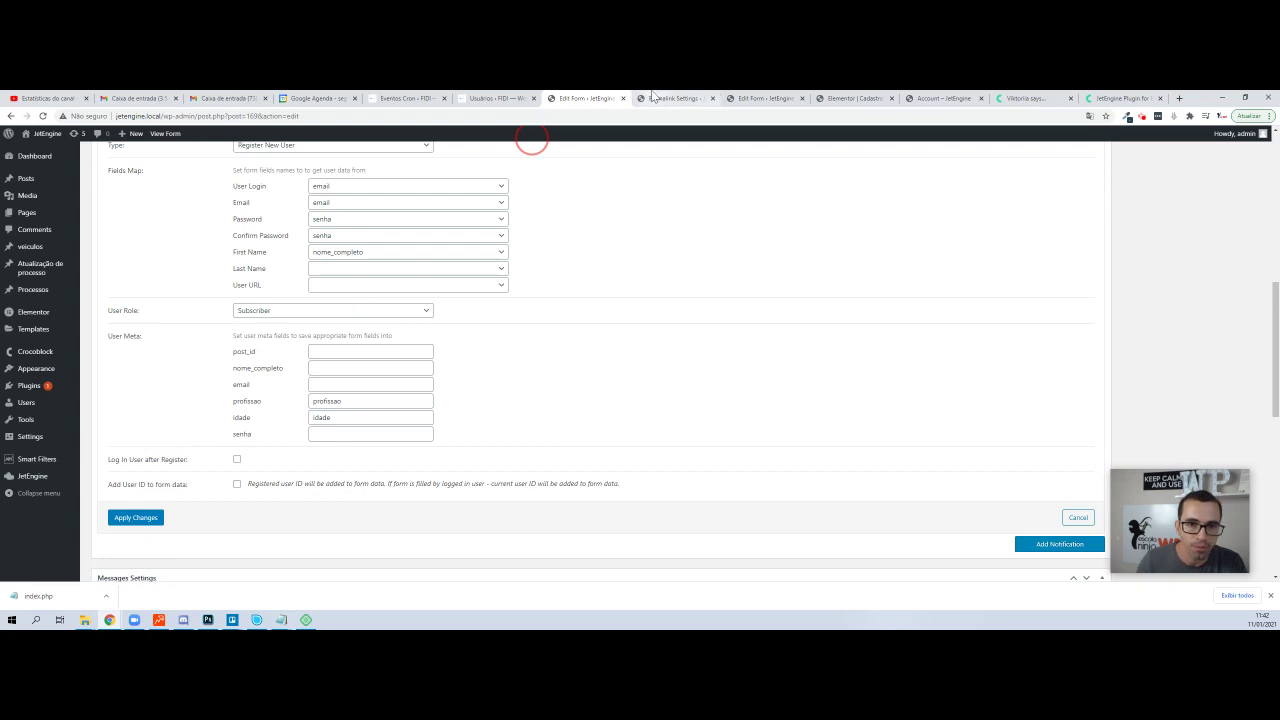
pyautogui.moveTo(24, 474)
pyautogui.middleClick(97, 483)
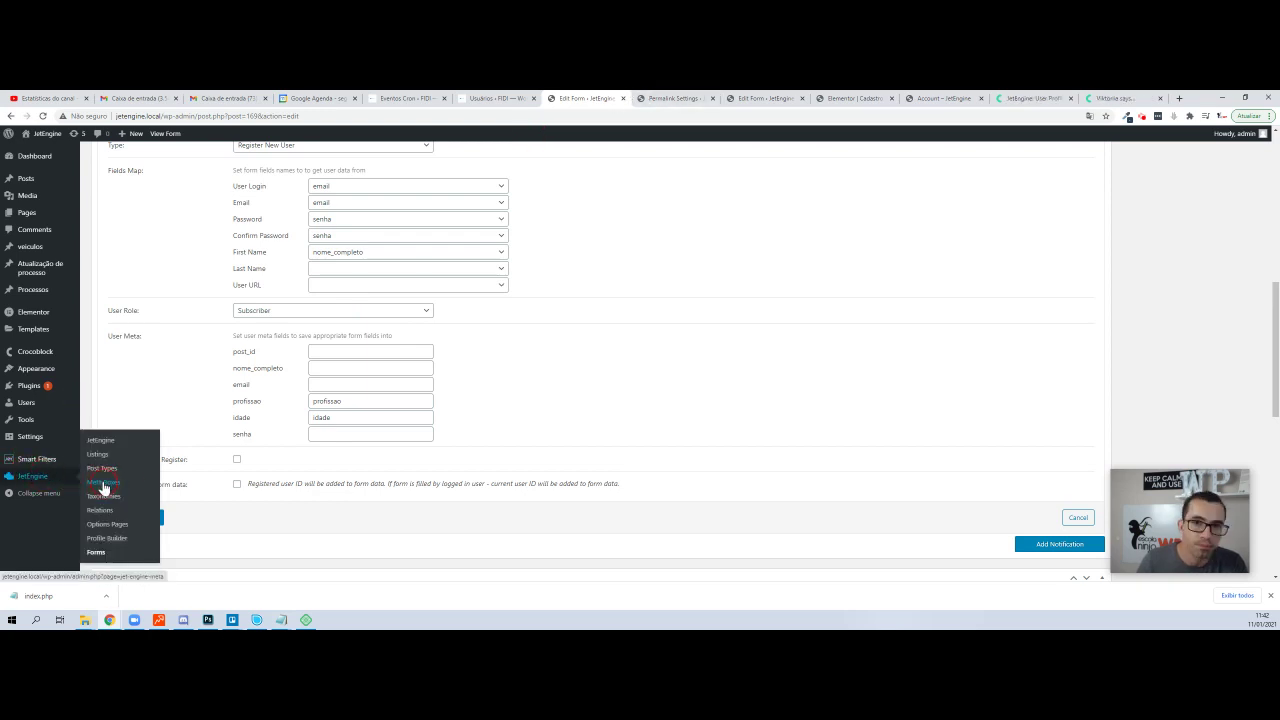
pyautogui.click(645, 98)
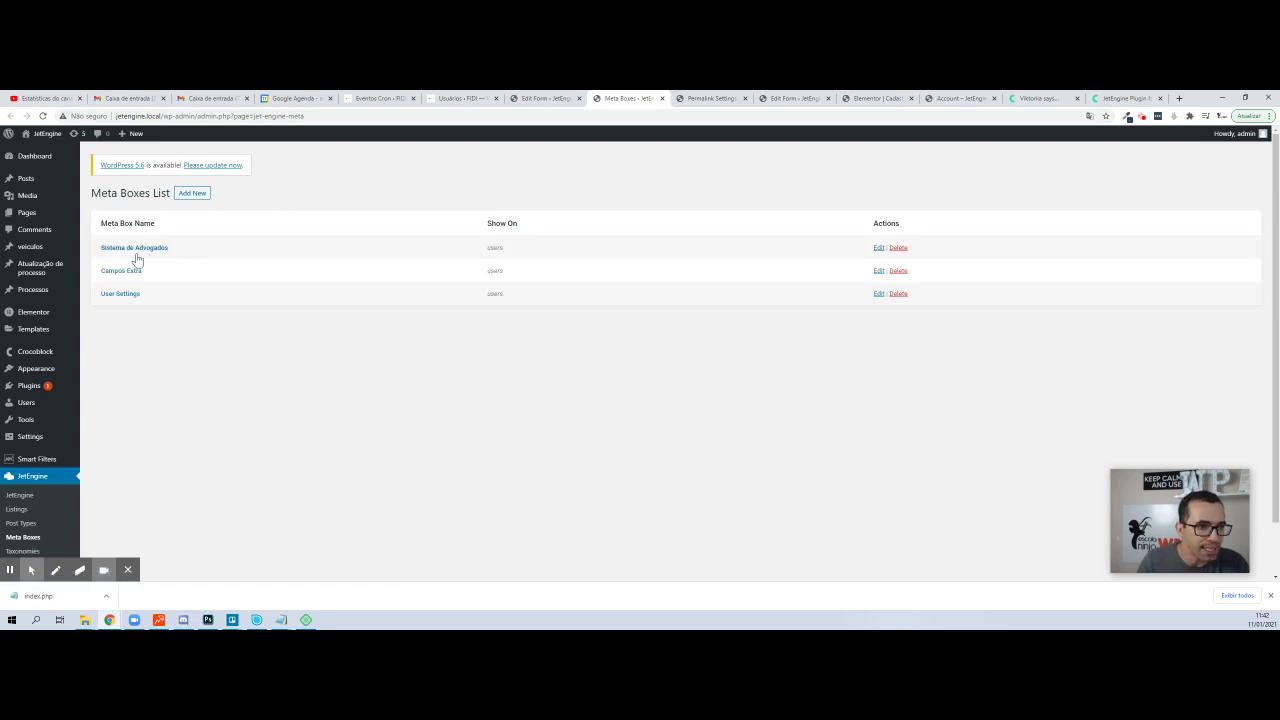
pyautogui.click(126, 271)
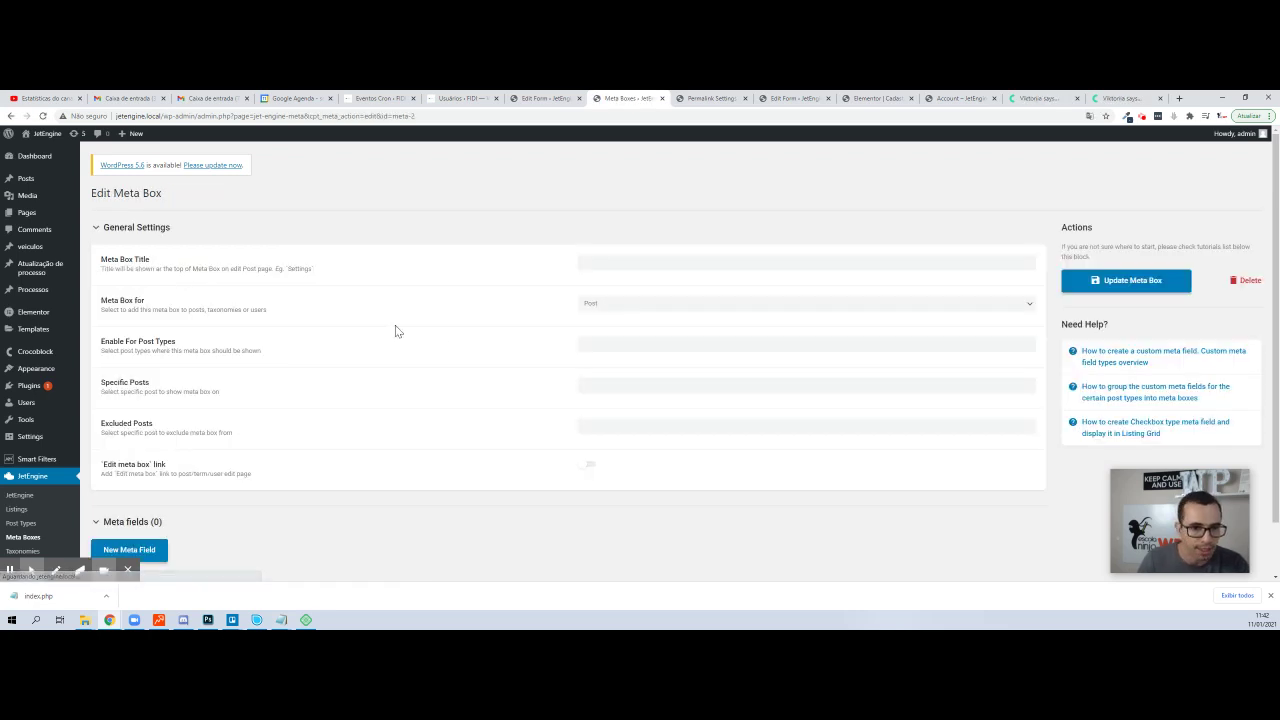
pyautogui.scroll(-1, 488, 357)
pyautogui.scroll(-1, 488, 357)
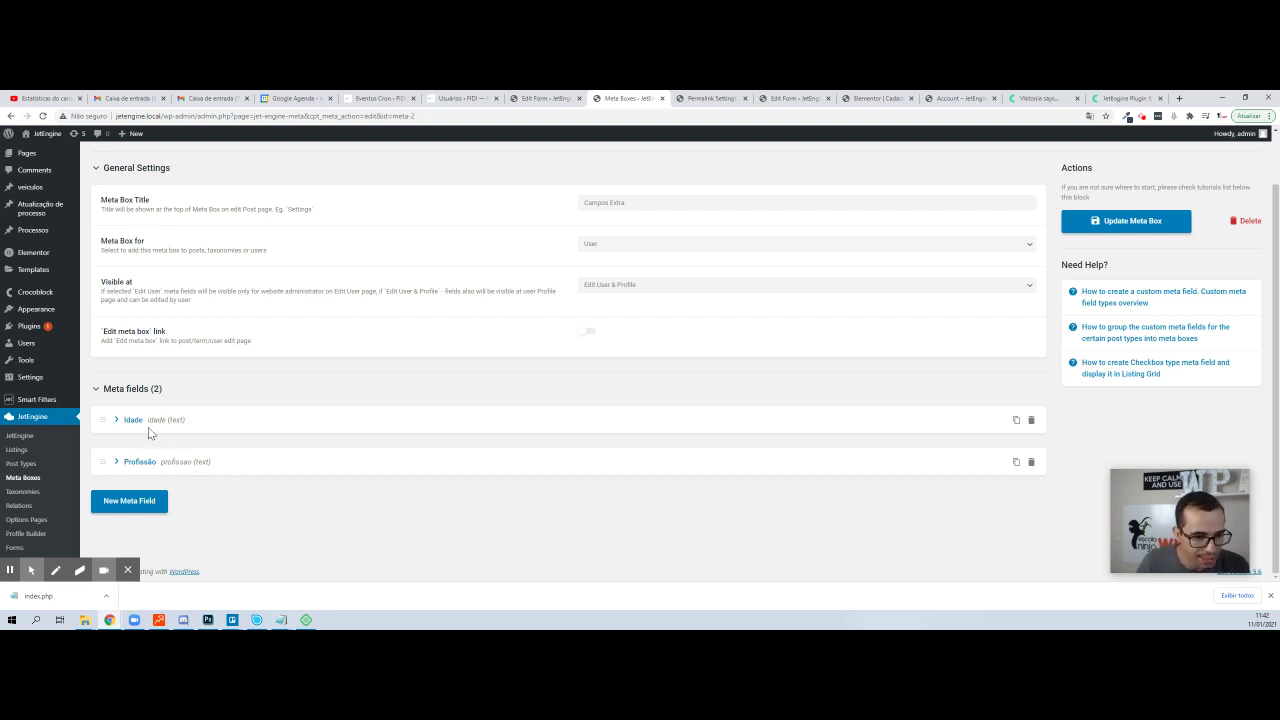
pyautogui.click(546, 99)
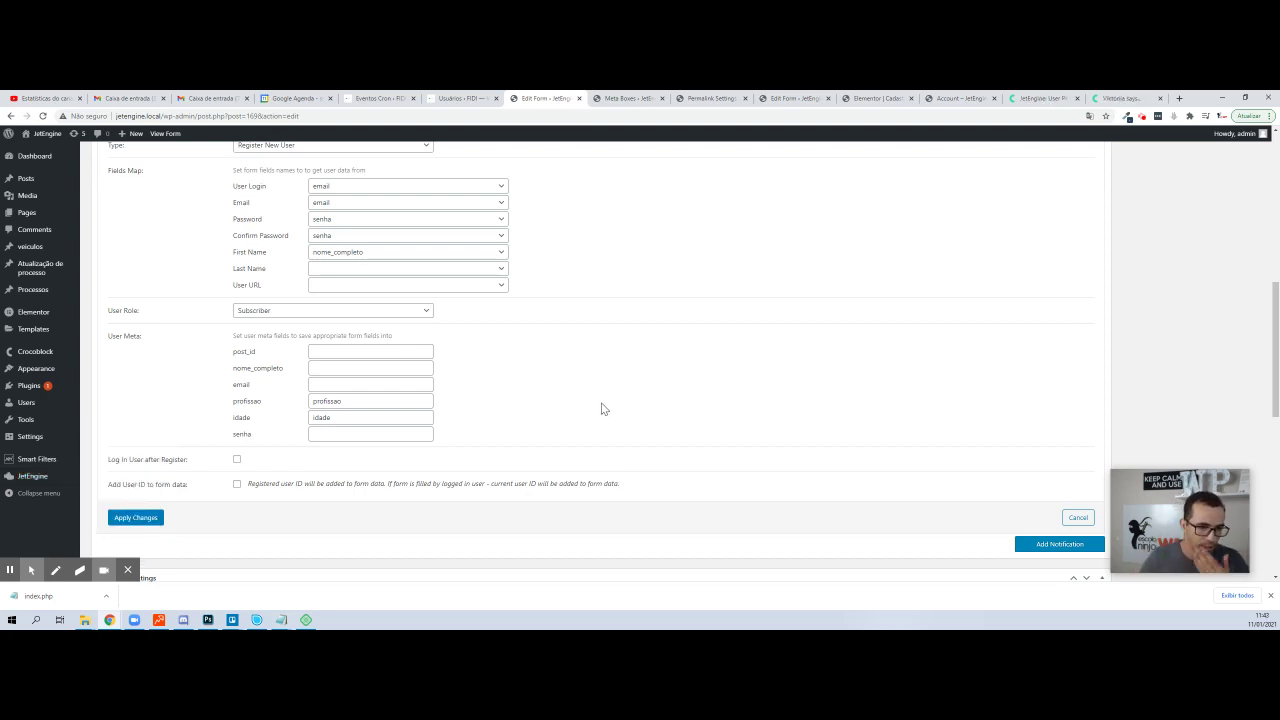
# - Apply the notification changes, update the form, and begin deleting the Send Email notification
pyautogui.click(150, 518)
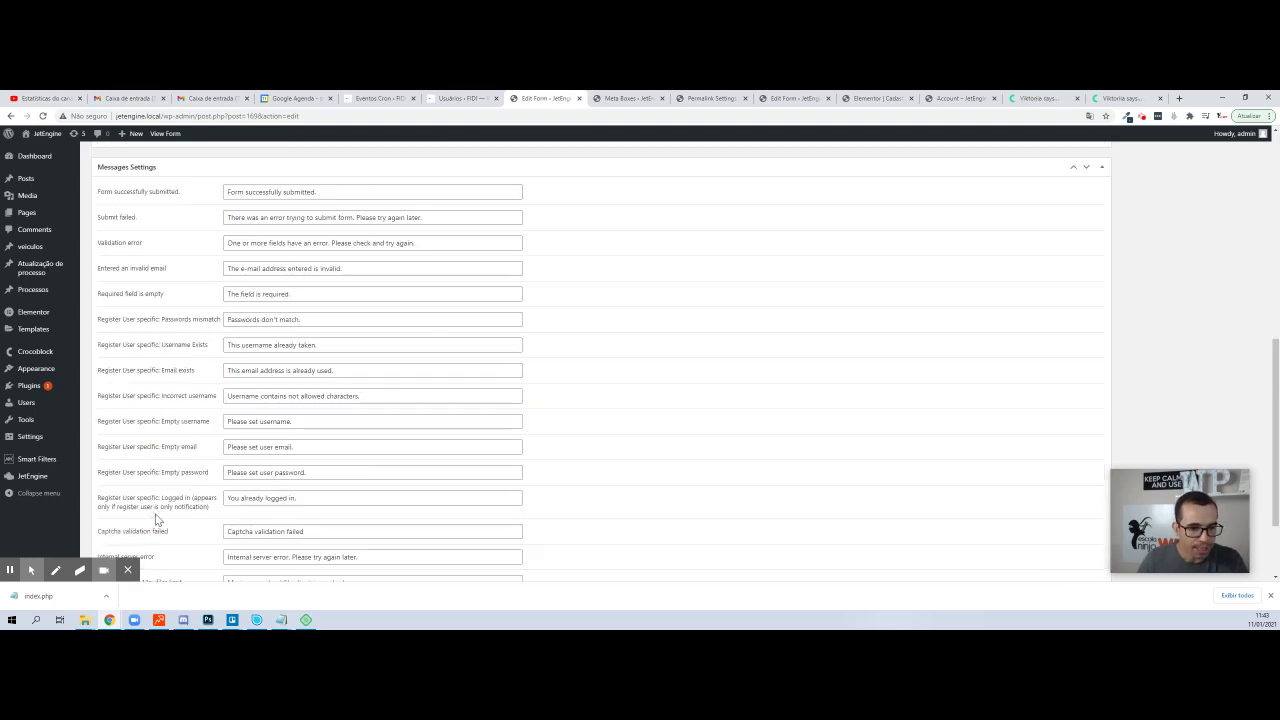
pyautogui.scroll(15, 766, 323)
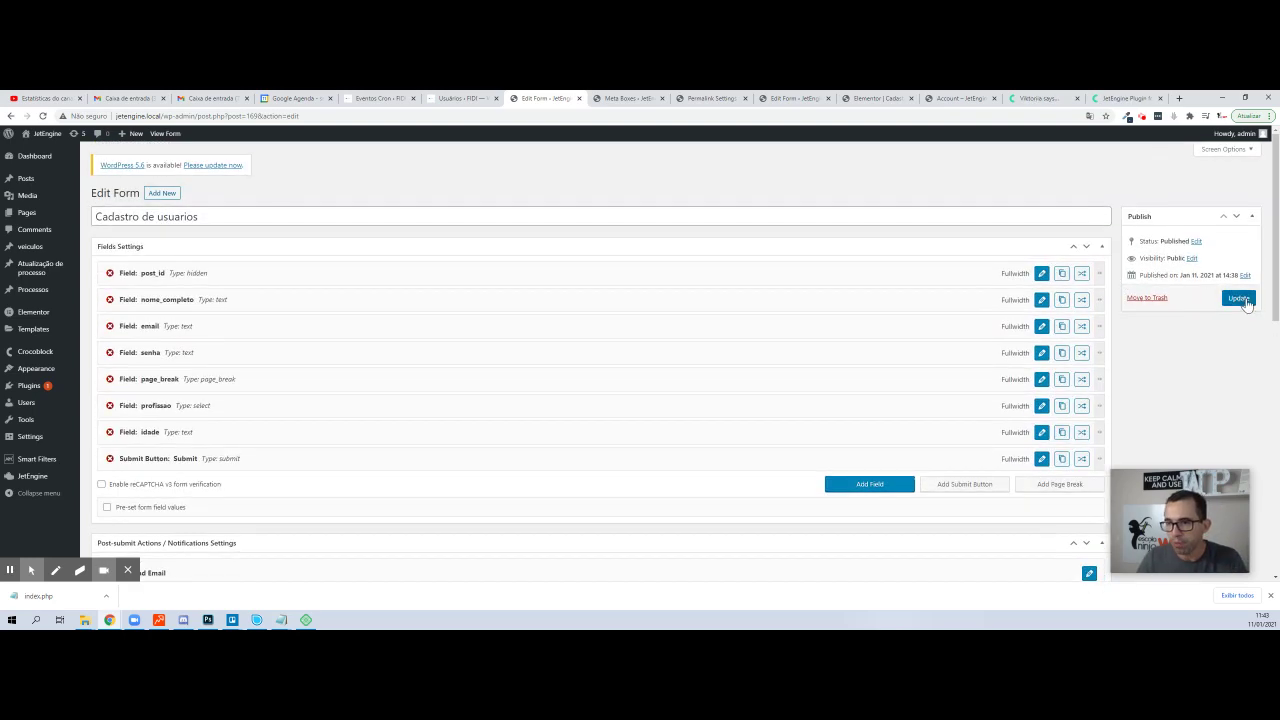
pyautogui.click(1234, 297)
pyautogui.scroll(-5, 988, 317)
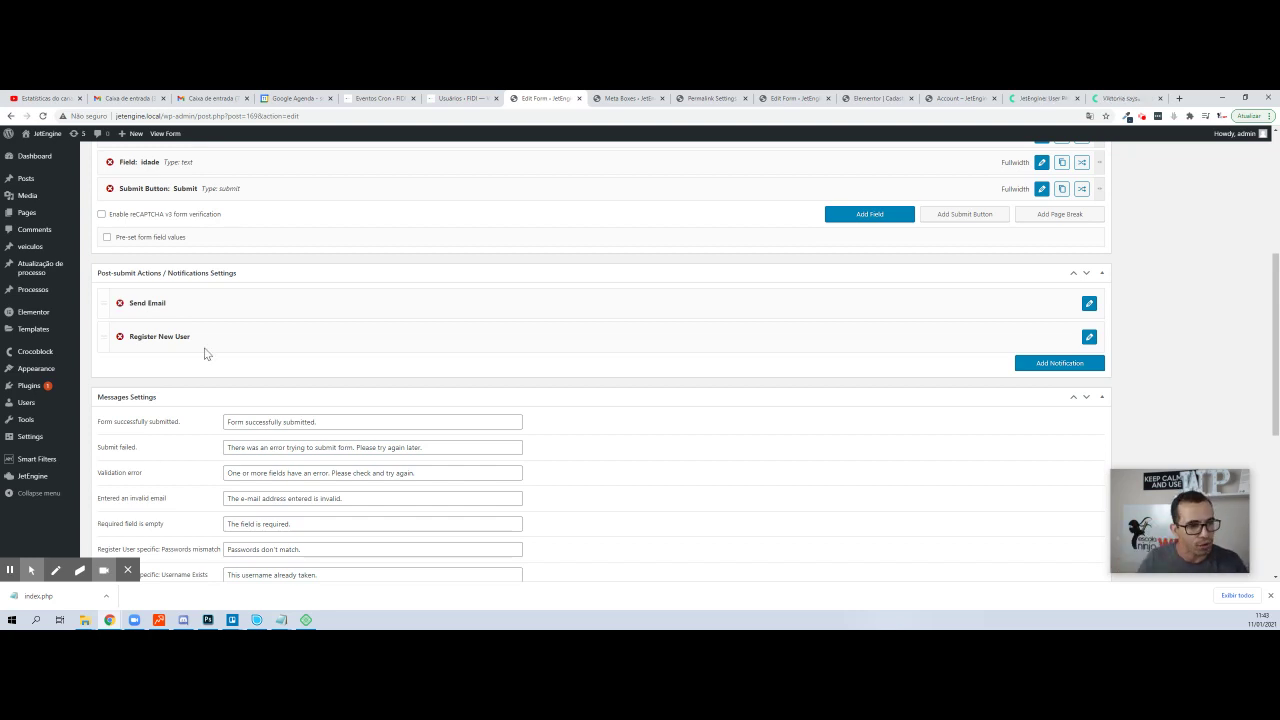
pyautogui.click(120, 302)
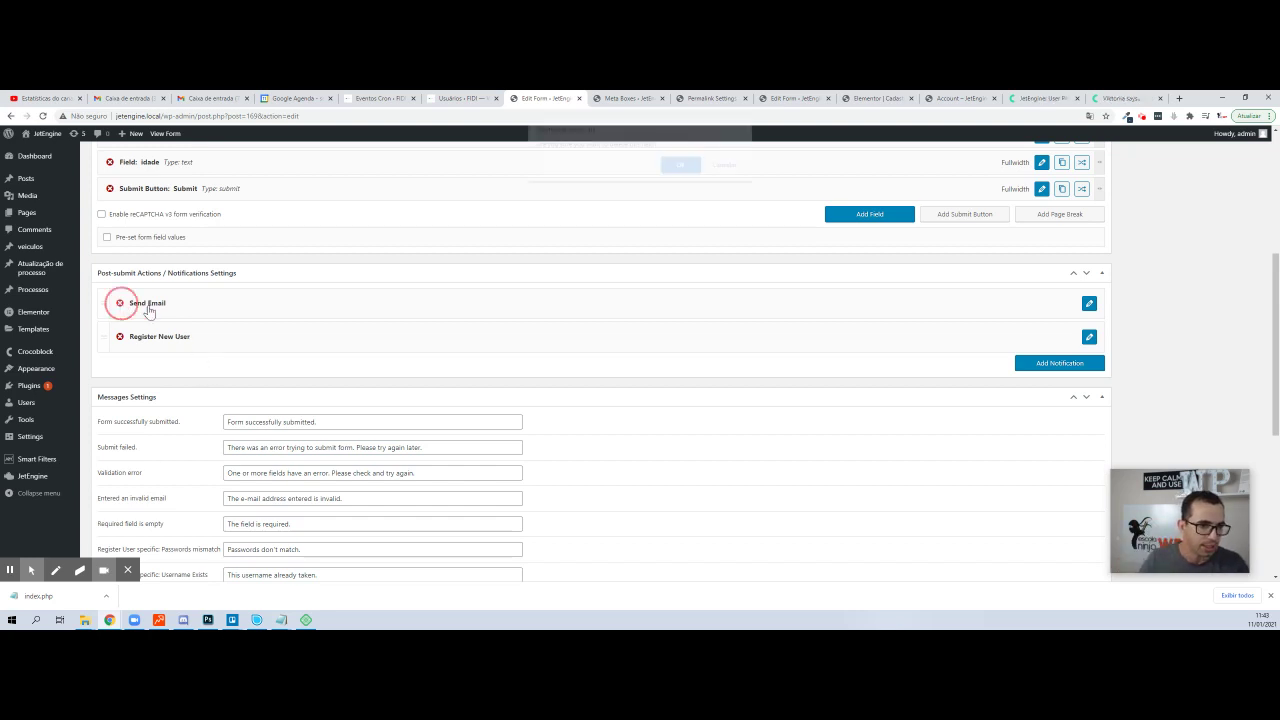
# - Confirm removing the Send Email notification, update the form, and go to All Pages
pyautogui.click(677, 170)
pyautogui.scroll(10, 984, 277)
pyautogui.click(1238, 277)
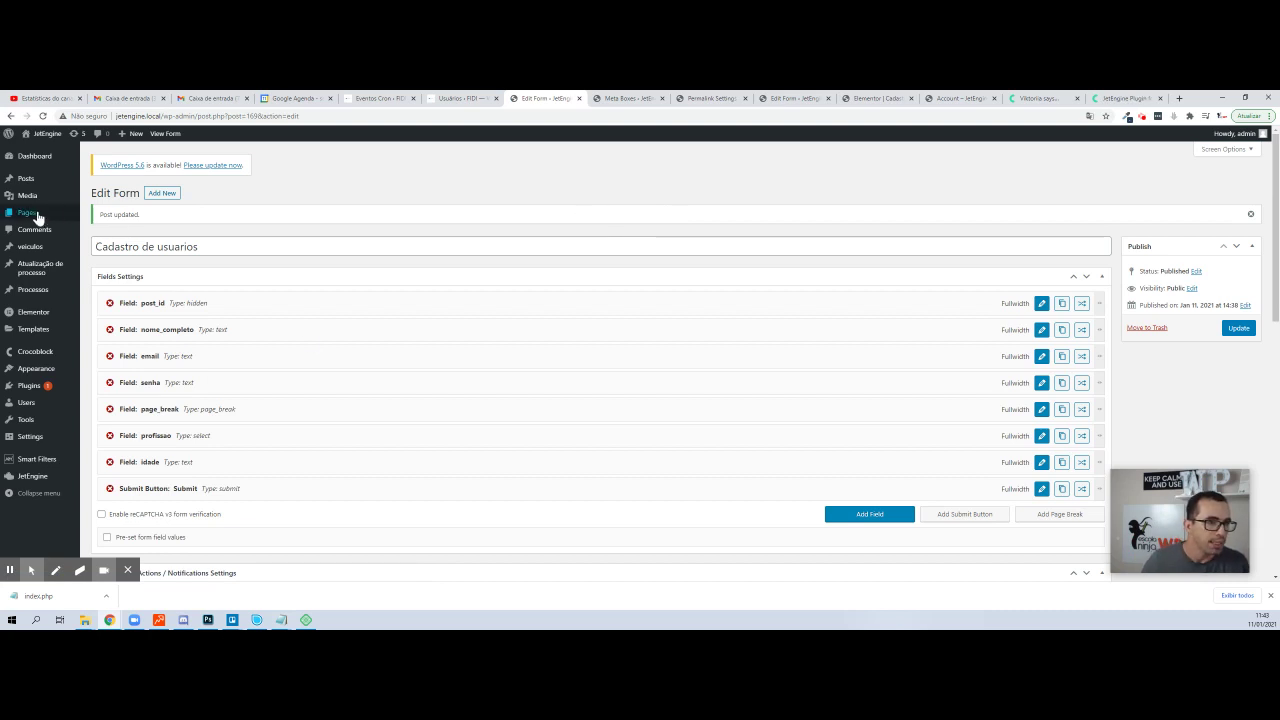
pyautogui.moveTo(40, 214)
pyautogui.click(103, 215)
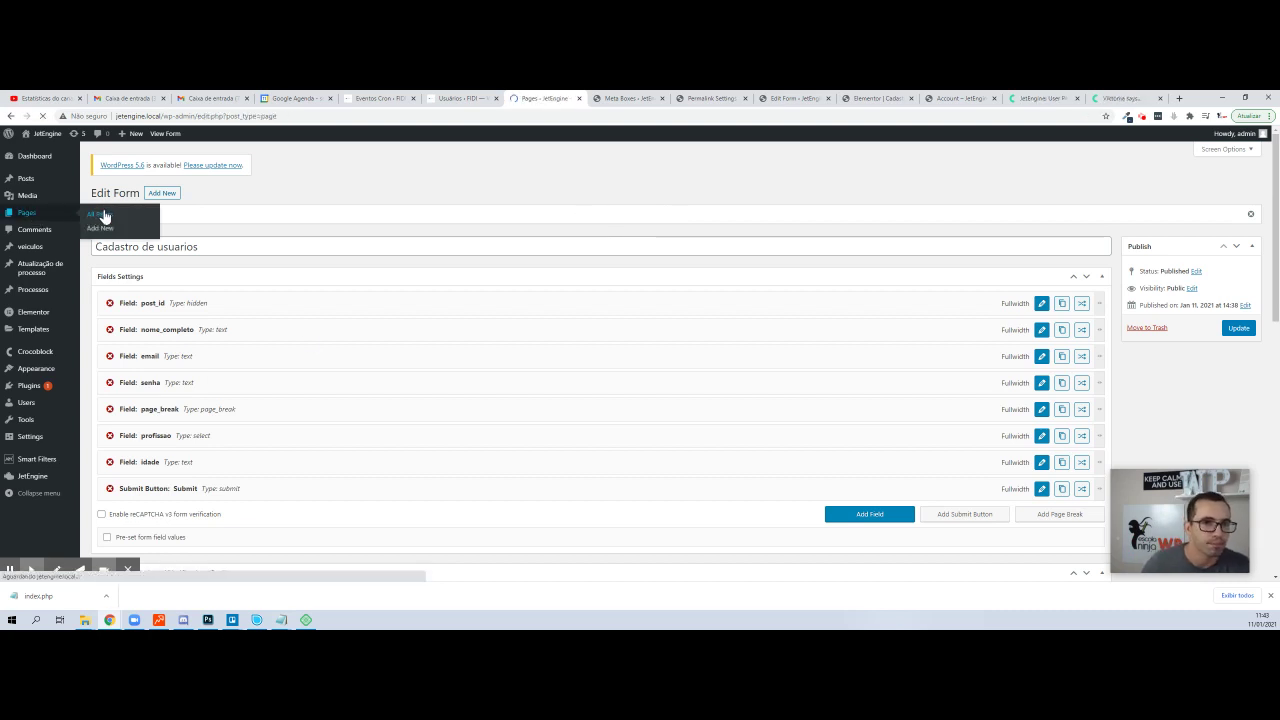
# - Create a new page and open it in Elementor
pyautogui.click(142, 193)
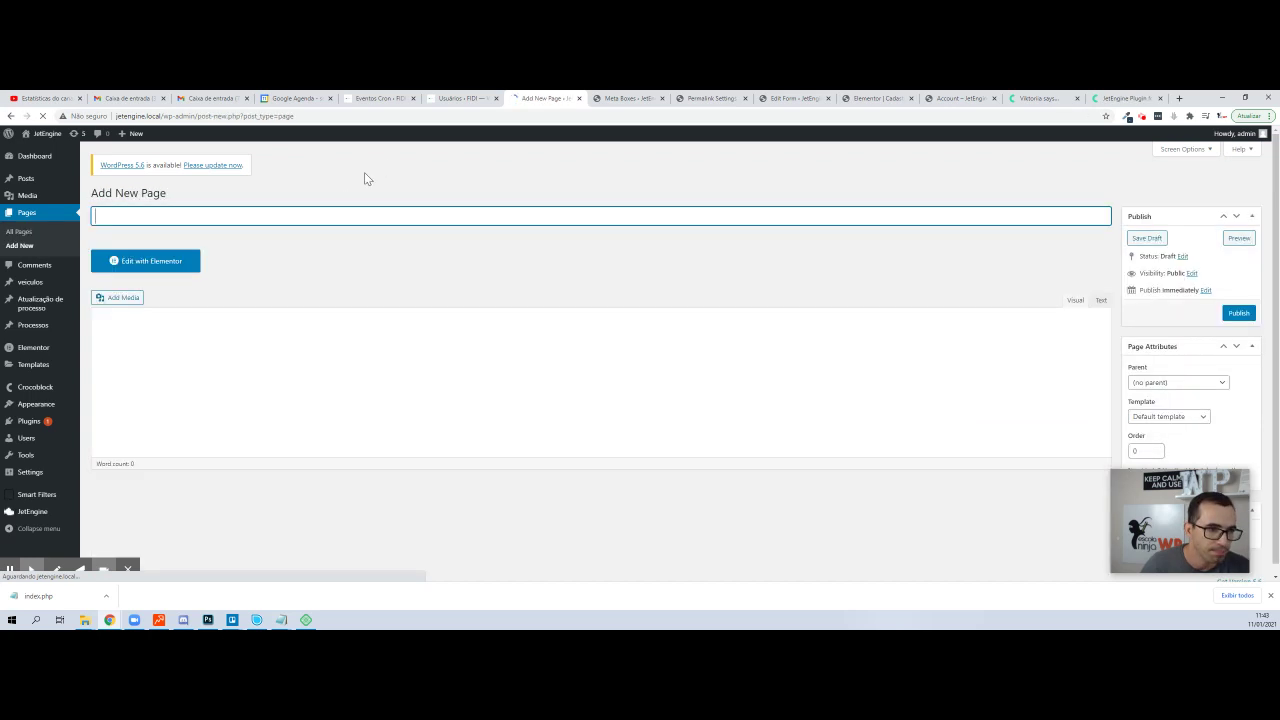
pyautogui.click(162, 255)
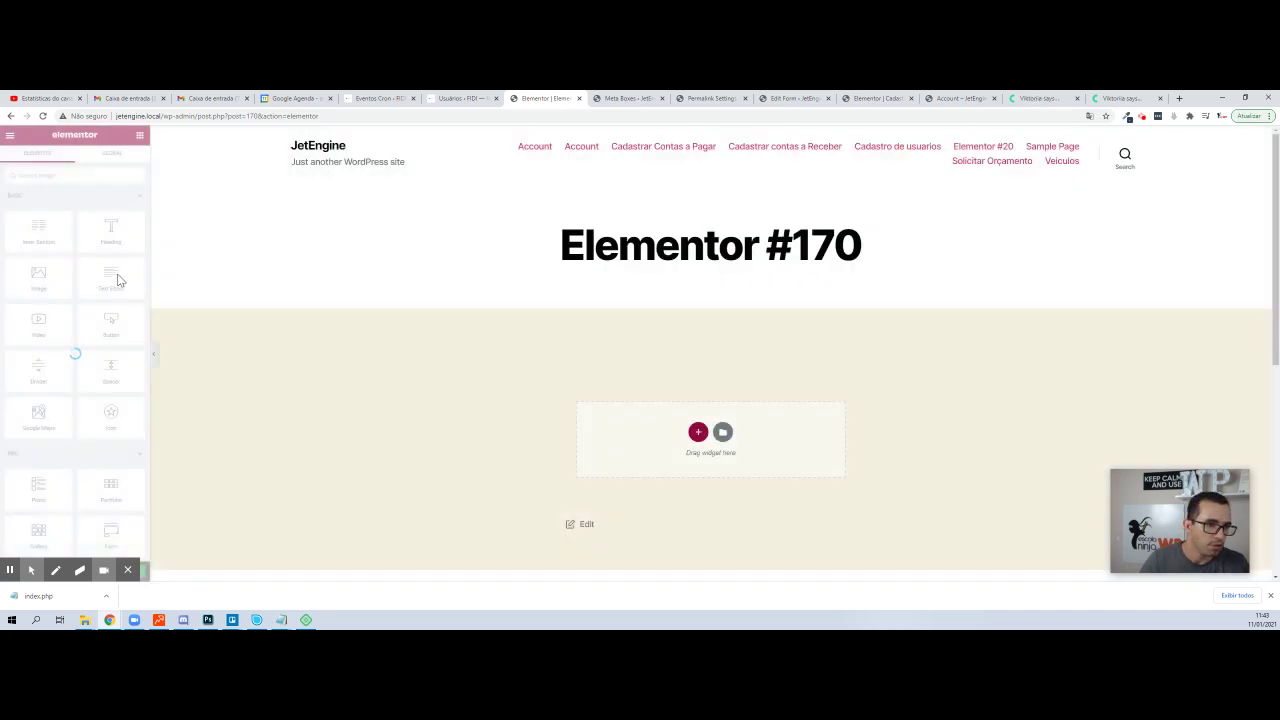
pyautogui.scroll(-4, 112, 318)
pyautogui.scroll(-10, 112, 318)
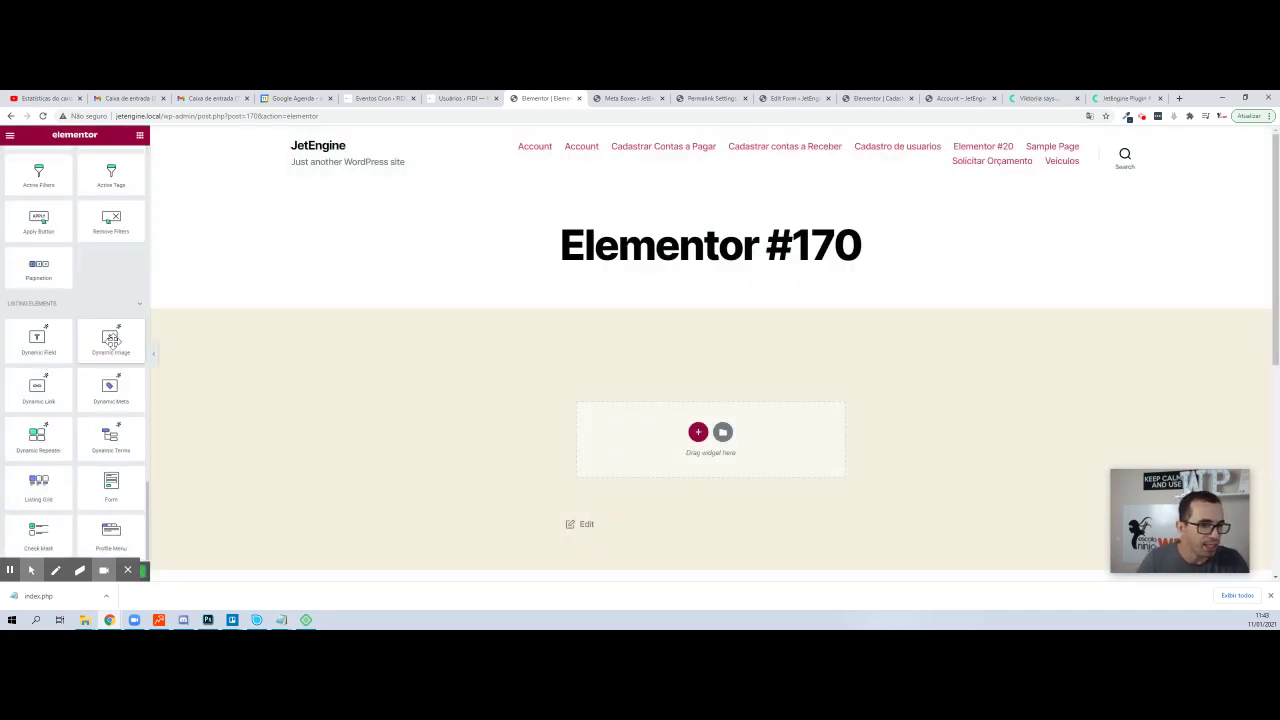
# - Drop a JetEngine Form widget into the page and select the Cadastro de usuarios form
pyautogui.moveTo(111, 486); pyautogui.dragTo(709, 445)
pyautogui.click(88, 212)
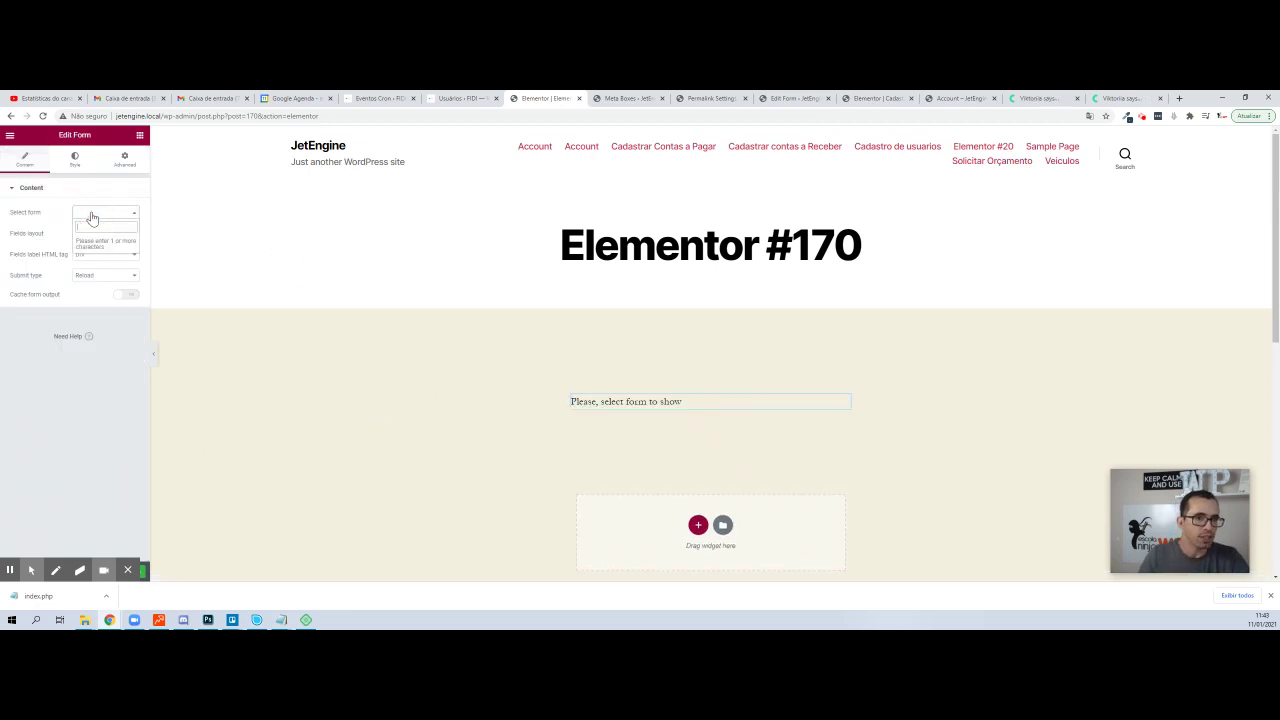
pyautogui.write('cad')
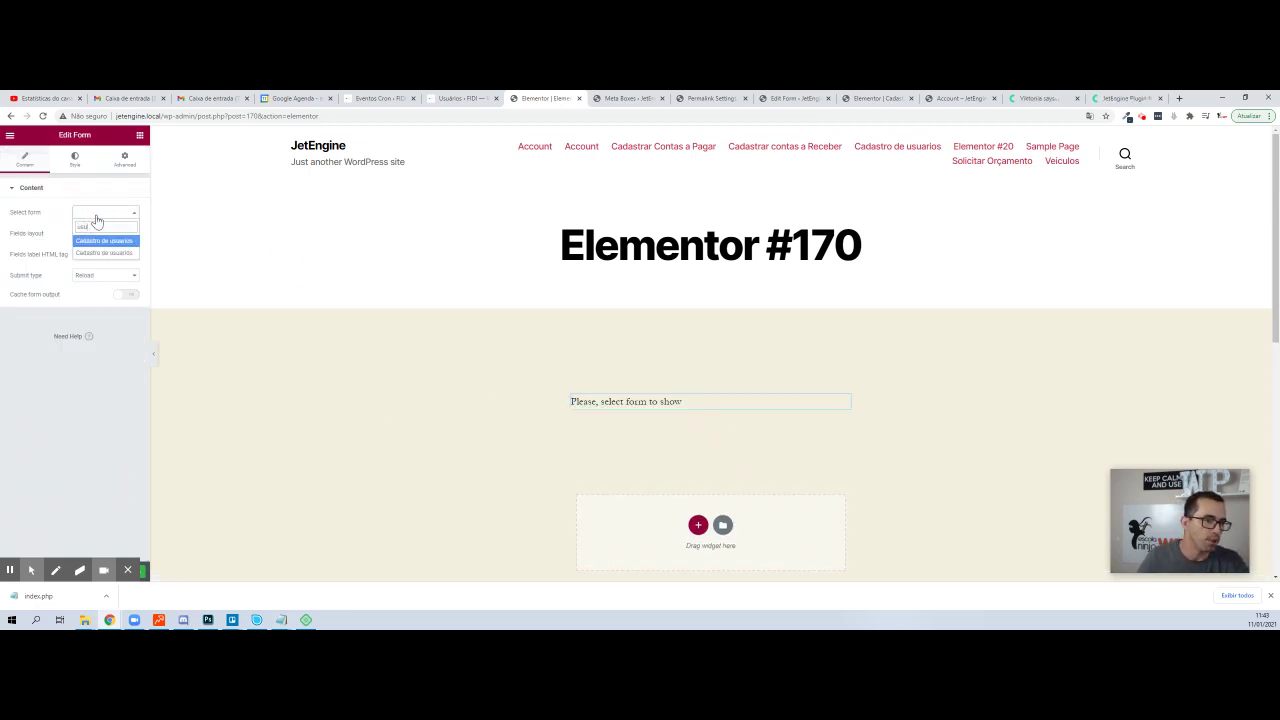
pyautogui.click(95, 240)
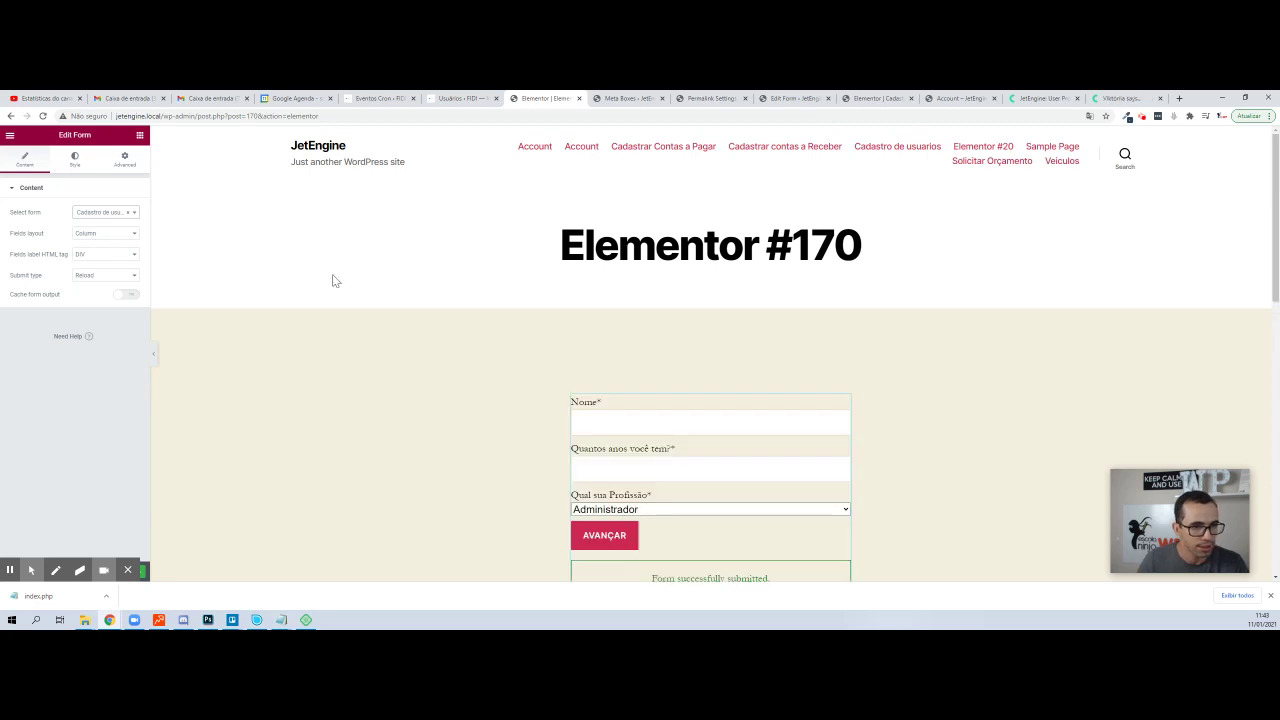
pyautogui.scroll(-2, 677, 406)
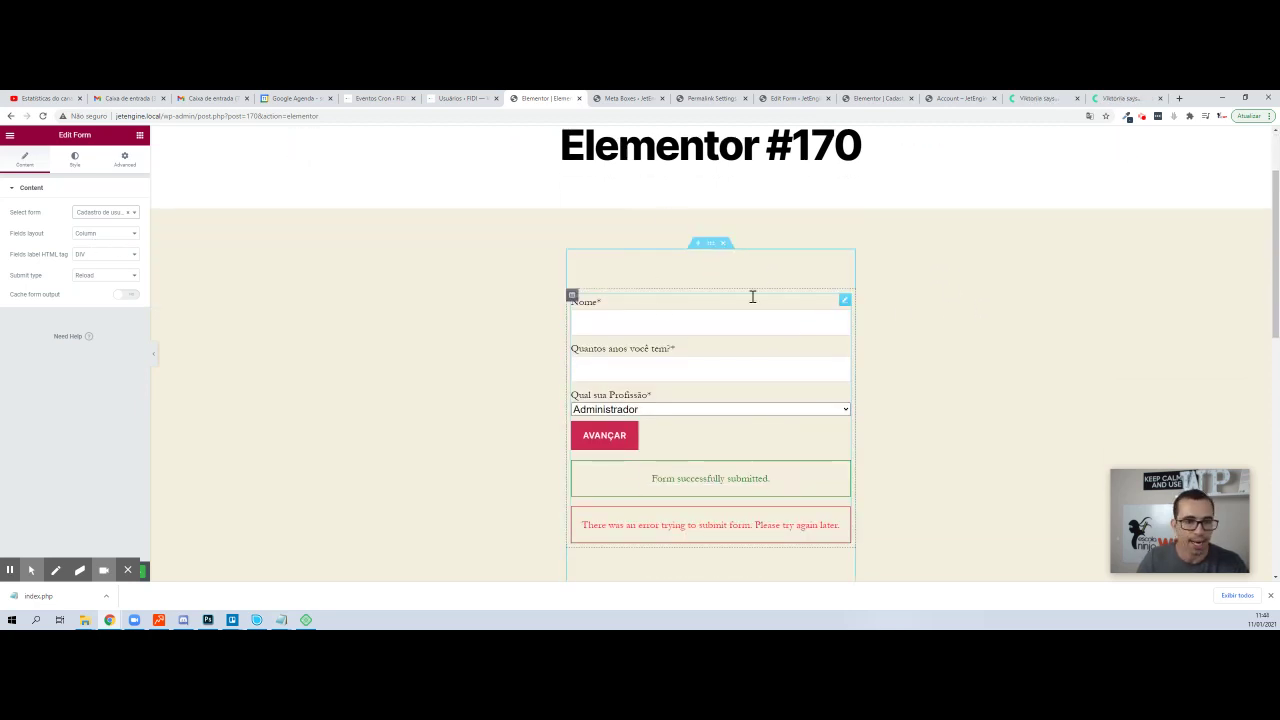
# - Review the form widget's Style settings, then move to the meta boxes browser tab
pyautogui.click(72, 160)
pyautogui.scroll(-5, 76, 362)
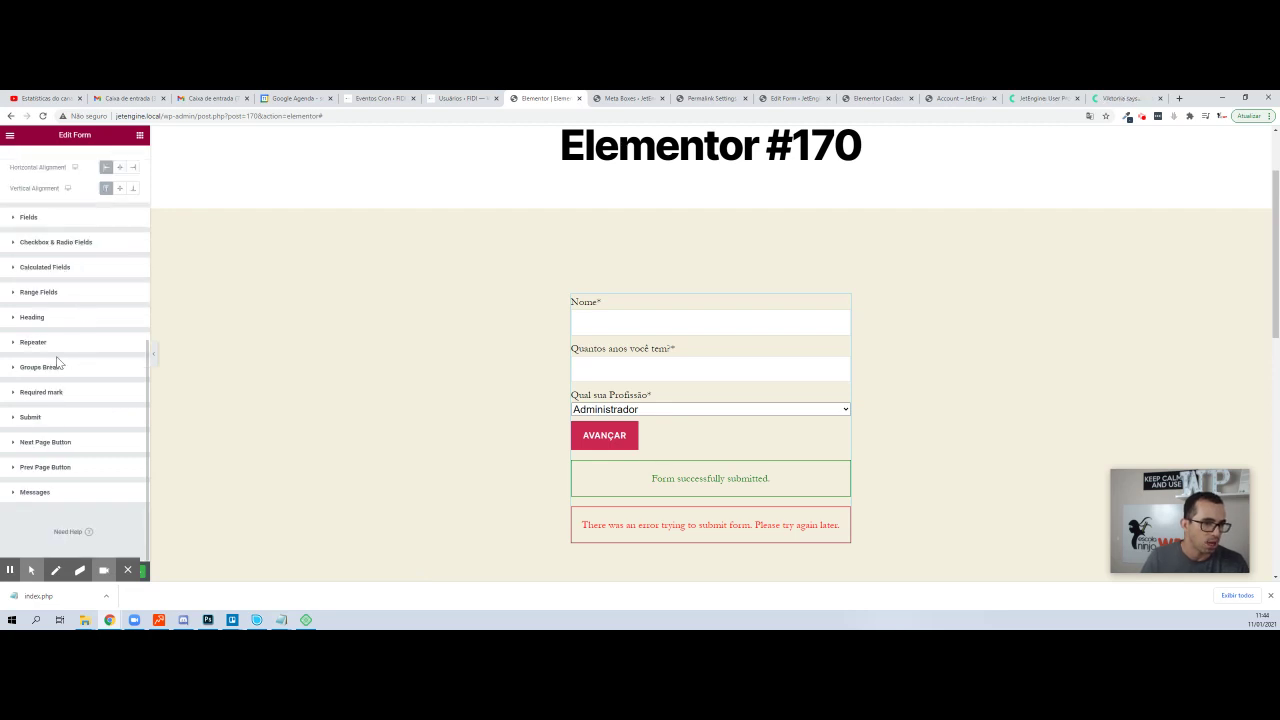
pyautogui.click(113, 572)
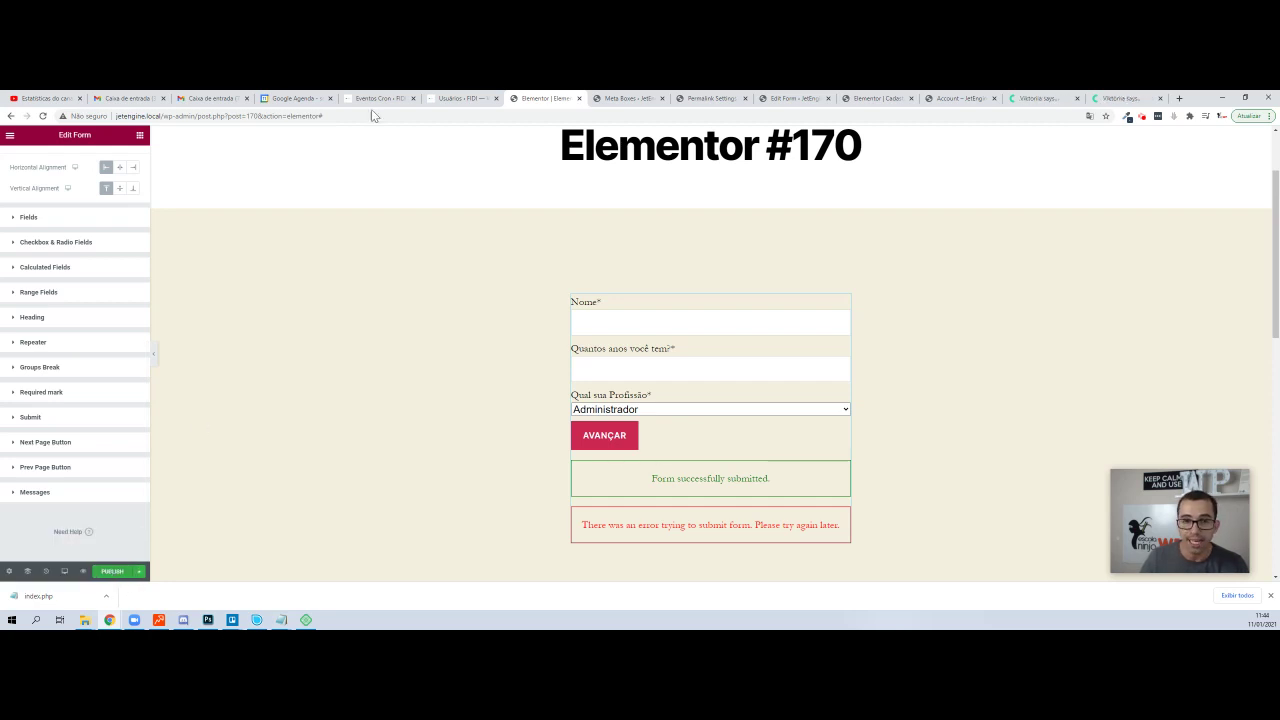
pyautogui.click(628, 98)
# - Go to the site's front end and open the Cadastro de usuarios page
pyautogui.click(726, 97)
pyautogui.click(786, 98)
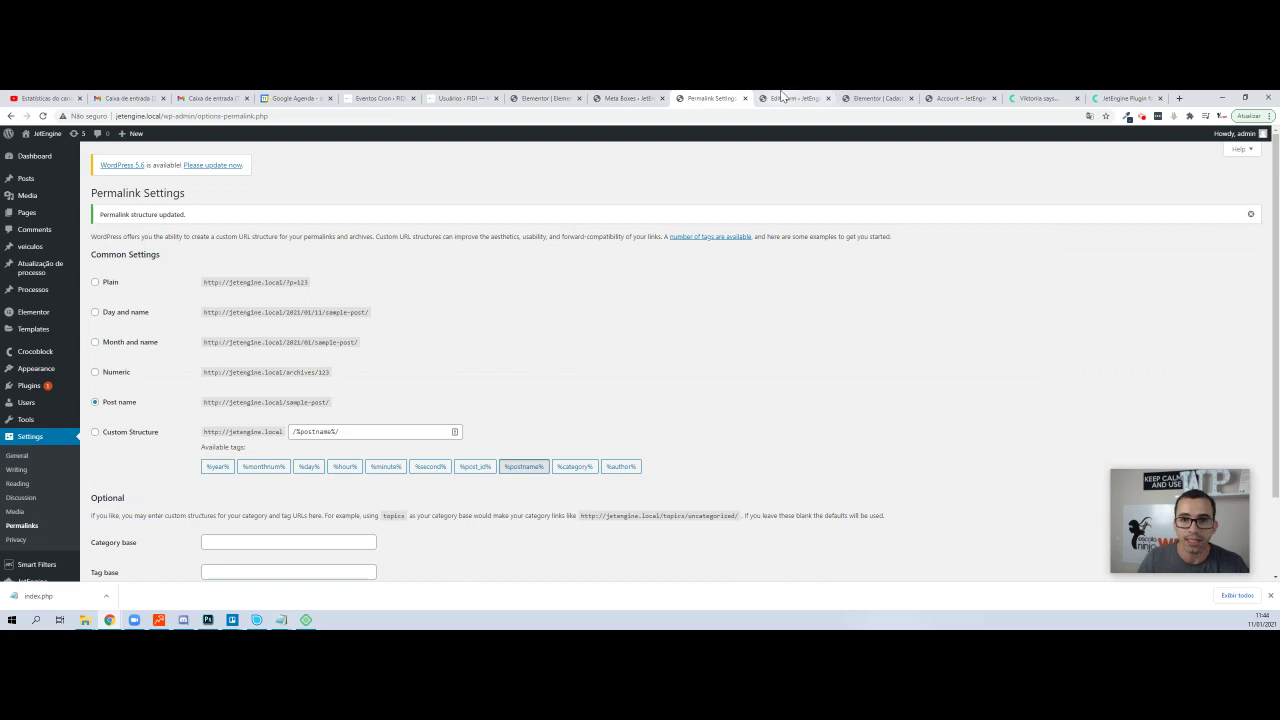
pyautogui.moveTo(165, 116); pyautogui.dragTo(848, 95)
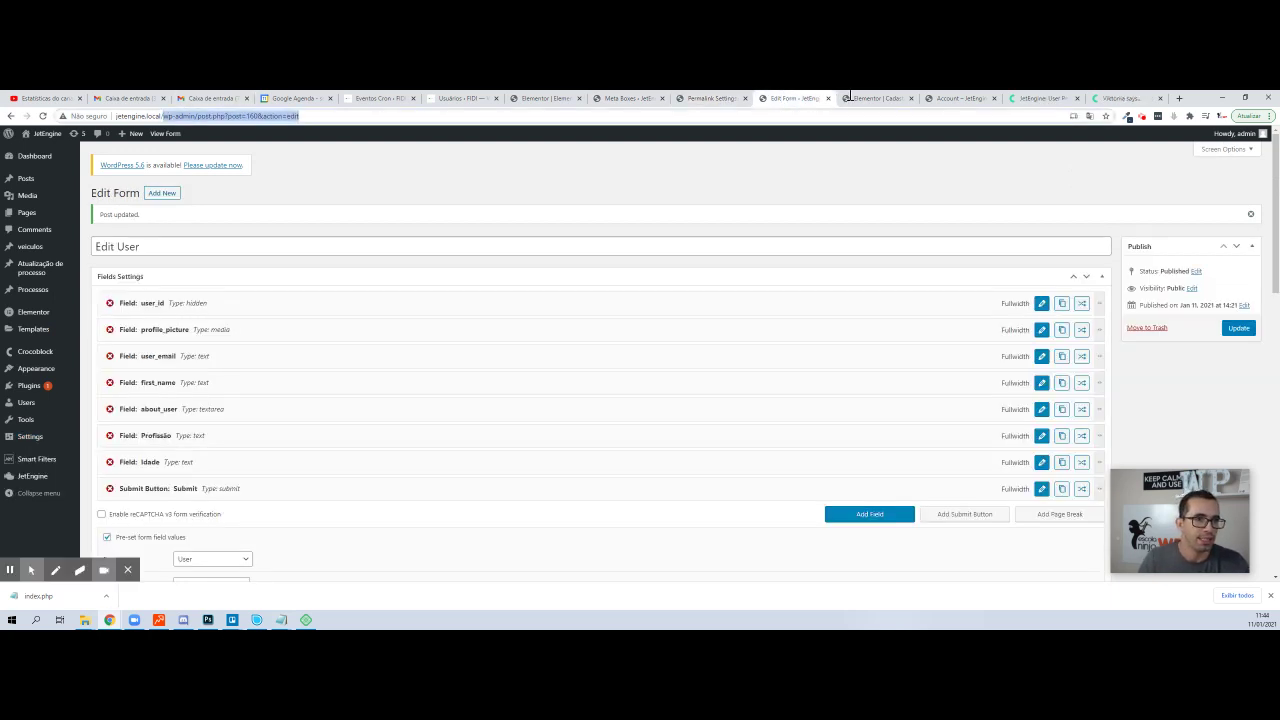
pyautogui.press('BackSpace')
pyautogui.press('Return')
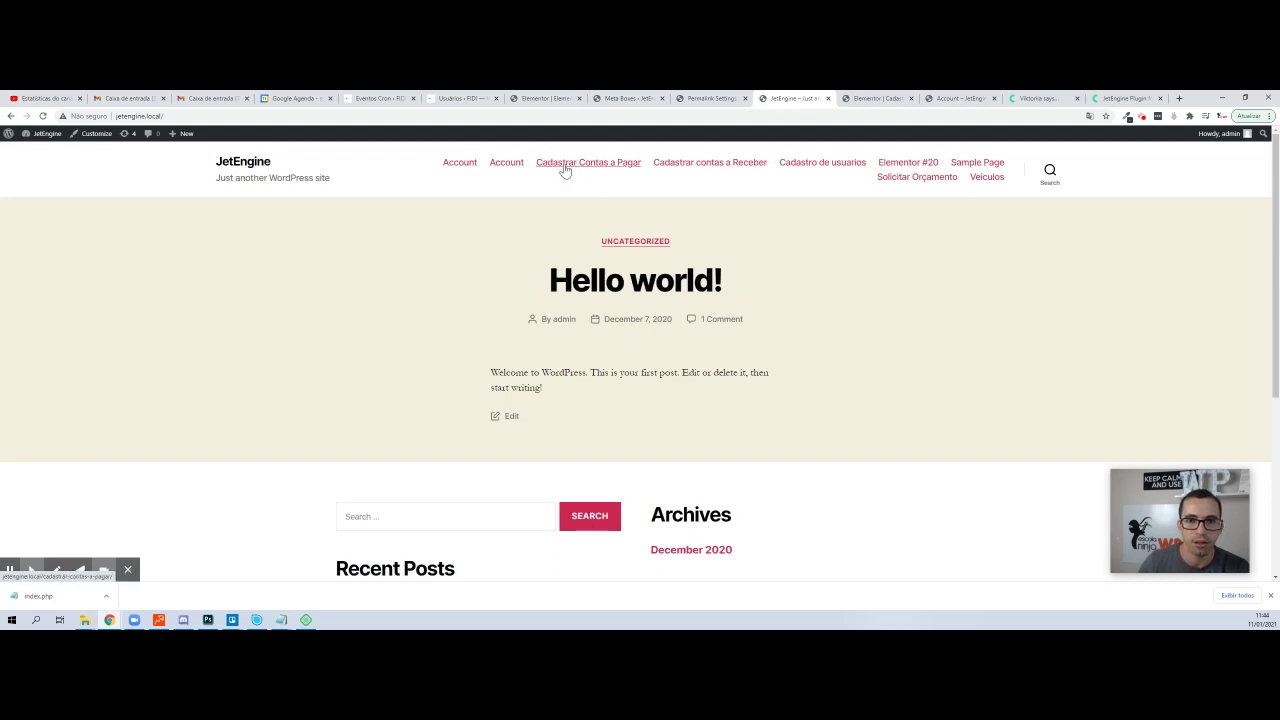
pyautogui.click(810, 168)
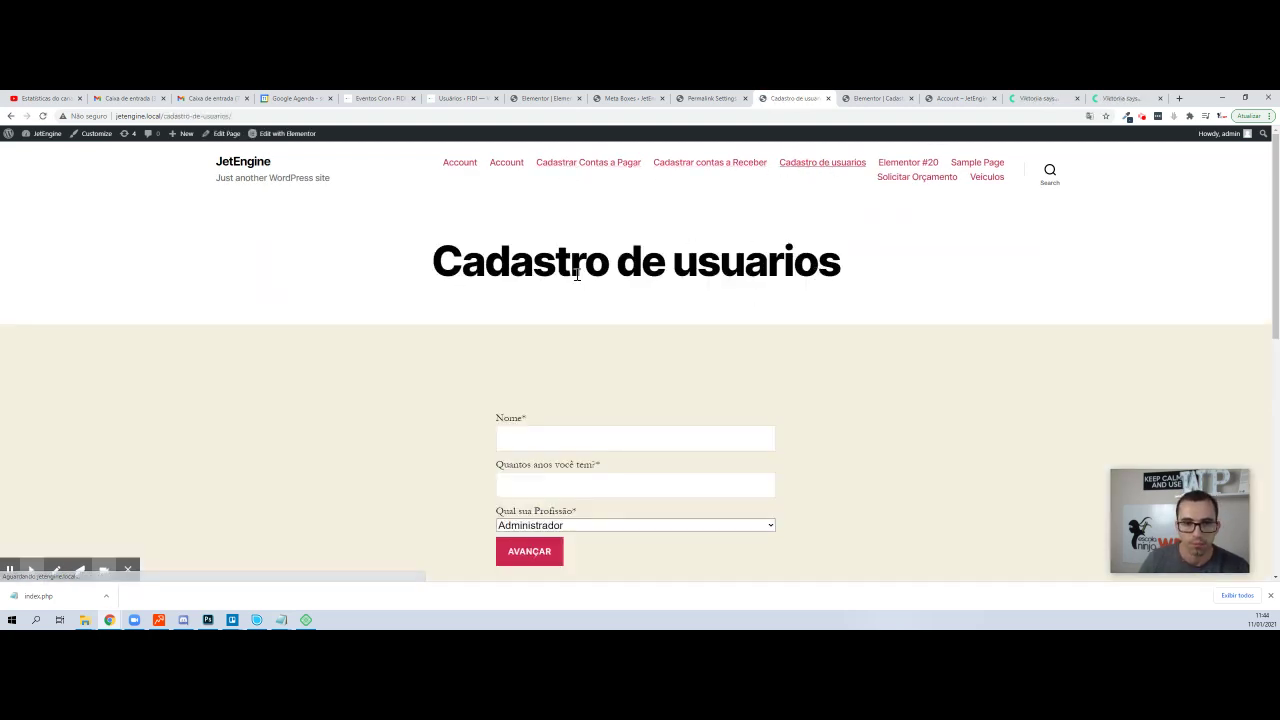
pyautogui.scroll(-1, 613, 403)
pyautogui.scroll(-2, 613, 403)
pyautogui.scroll(2, 540, 323)
# - Fill the first form step with name 'Curirim', age 45 and profession Engenheiro
pyautogui.click(537, 391)
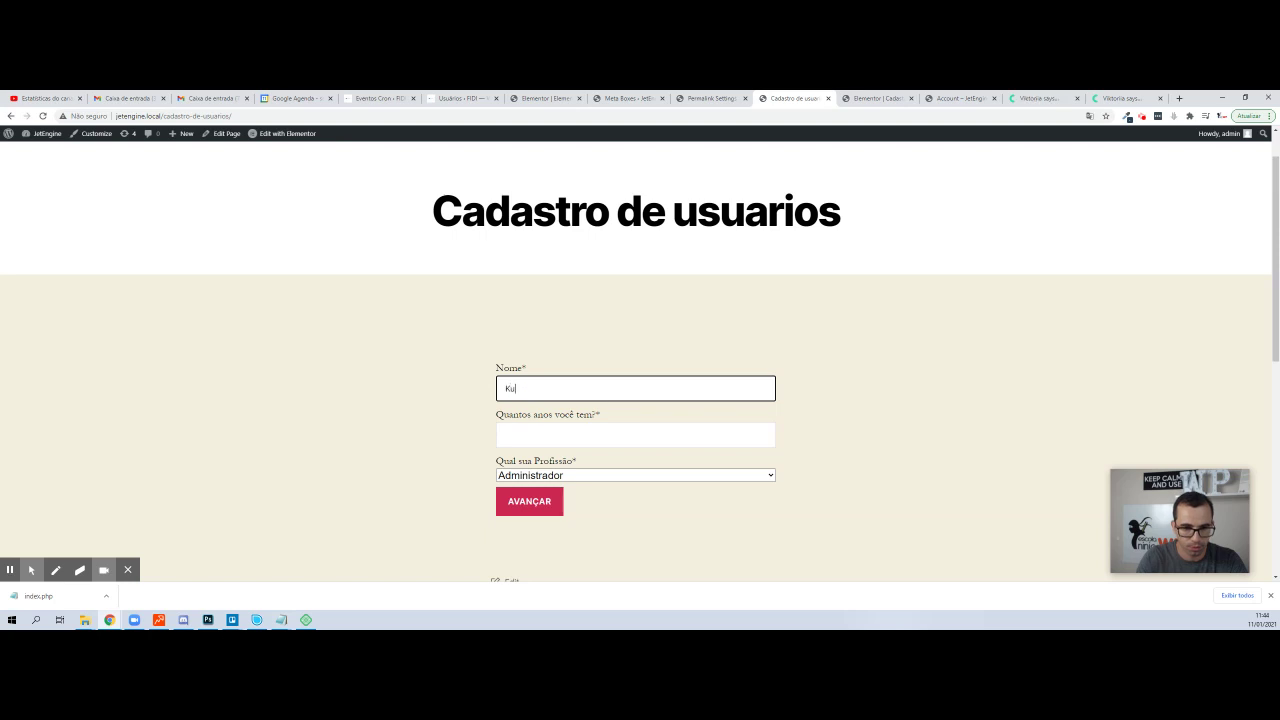
pyautogui.write('Curirim')
pyautogui.hotkey('ctrl', 'a')
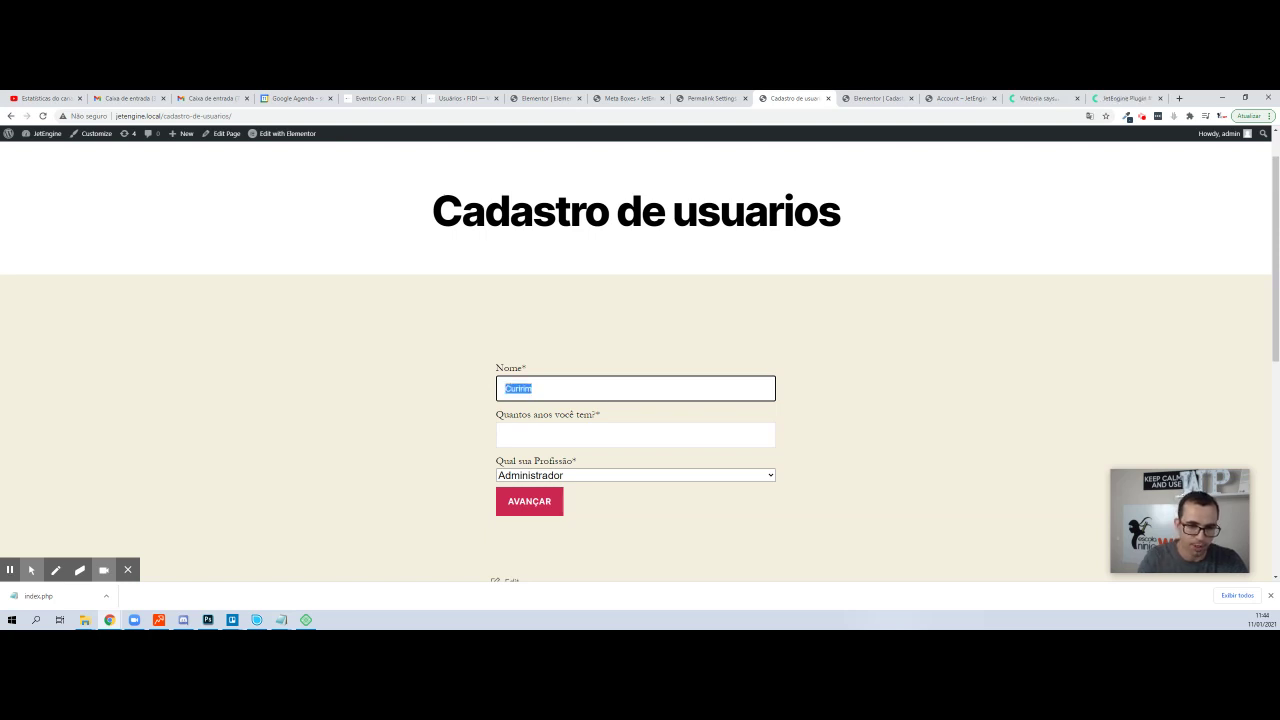
pyautogui.press('Tab')
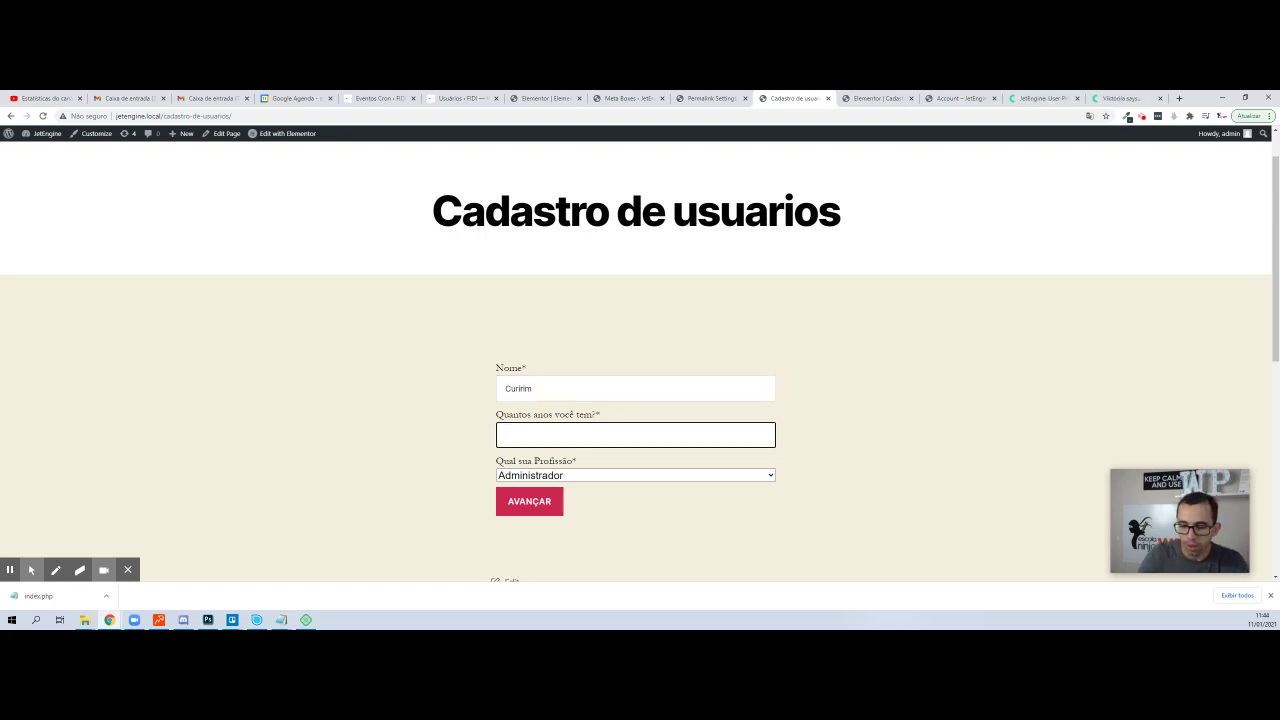
pyautogui.press('Tab')
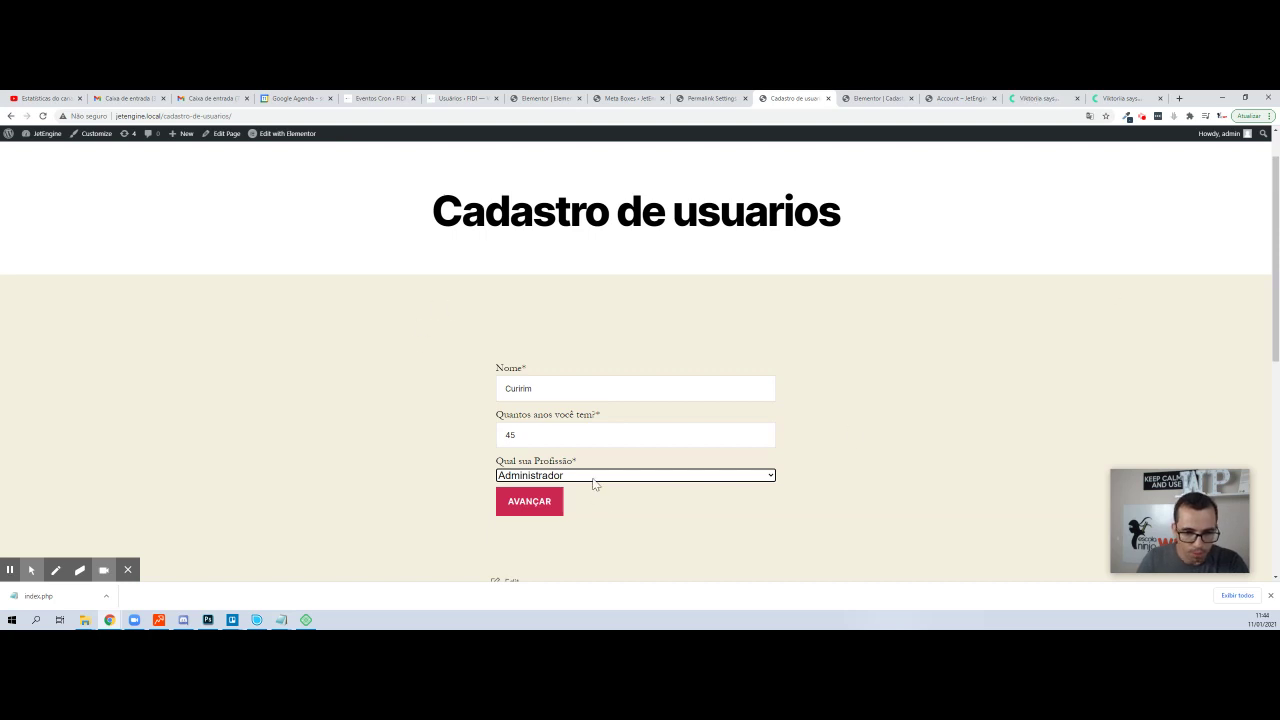
pyautogui.click(593, 477)
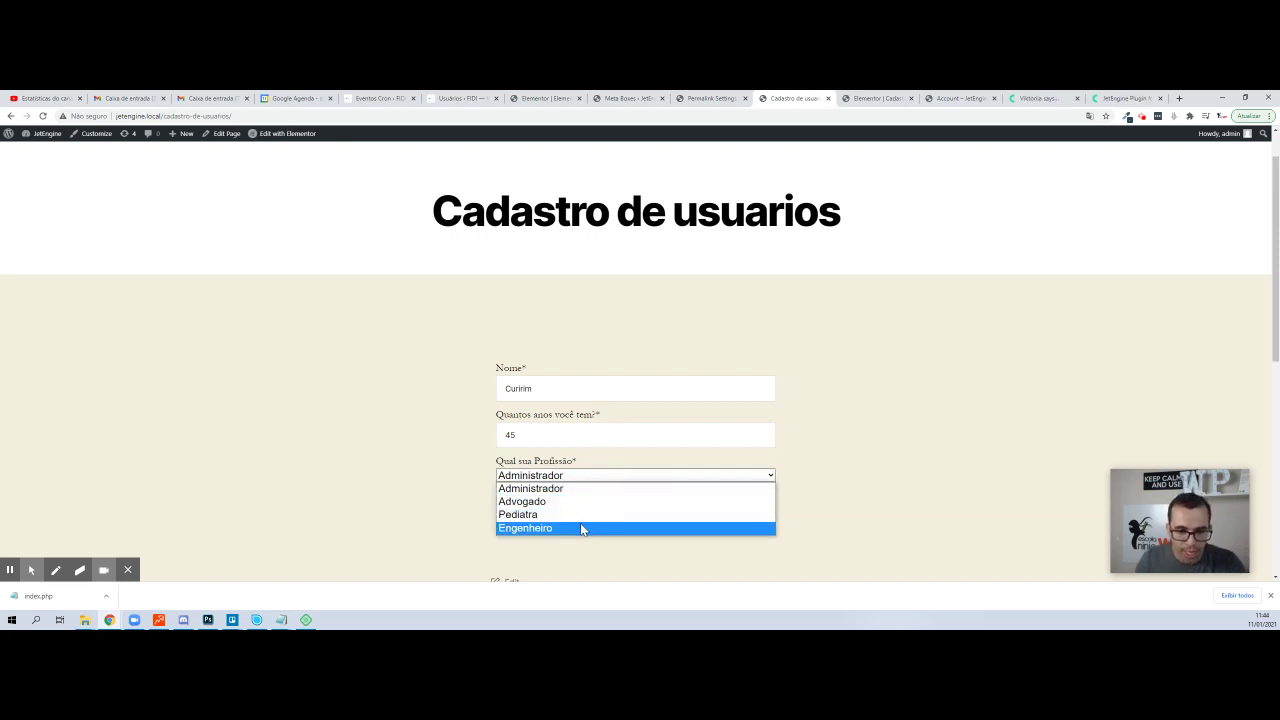
pyautogui.click(583, 527)
pyautogui.click(555, 505)
# - Enter an e-mail address and password and submit the registration form
pyautogui.click(532, 382)
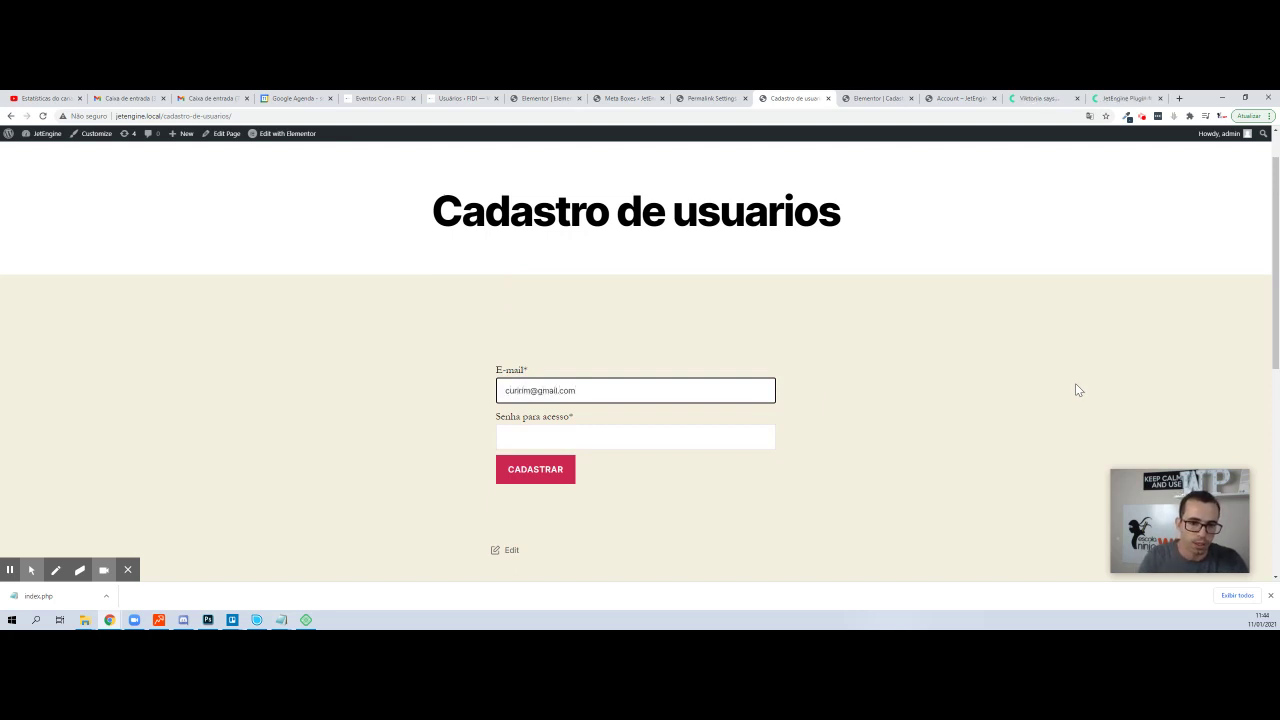
pyautogui.press('Tab')
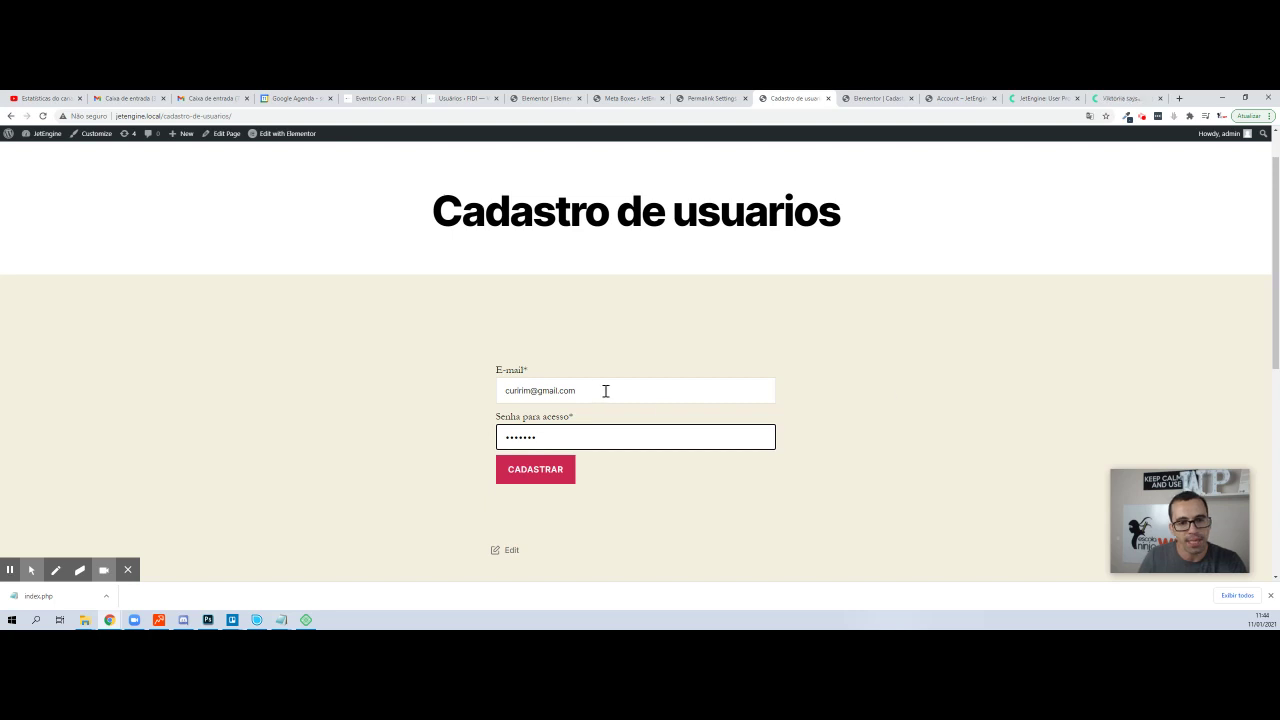
pyautogui.click(581, 382)
pyautogui.hotkey('ctrl', 'a')
pyautogui.hotkey('ctrl', 'c')
pyautogui.press('Tab')
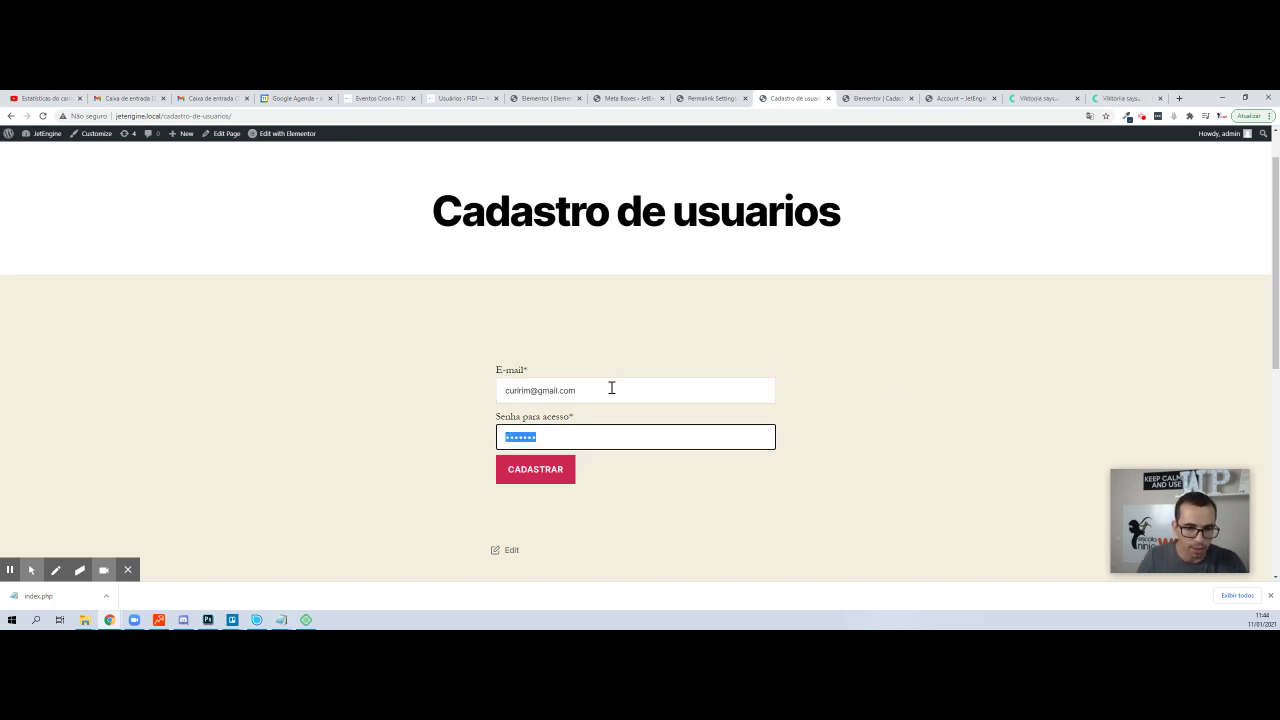
pyautogui.hotkey('ctrl', 'v')
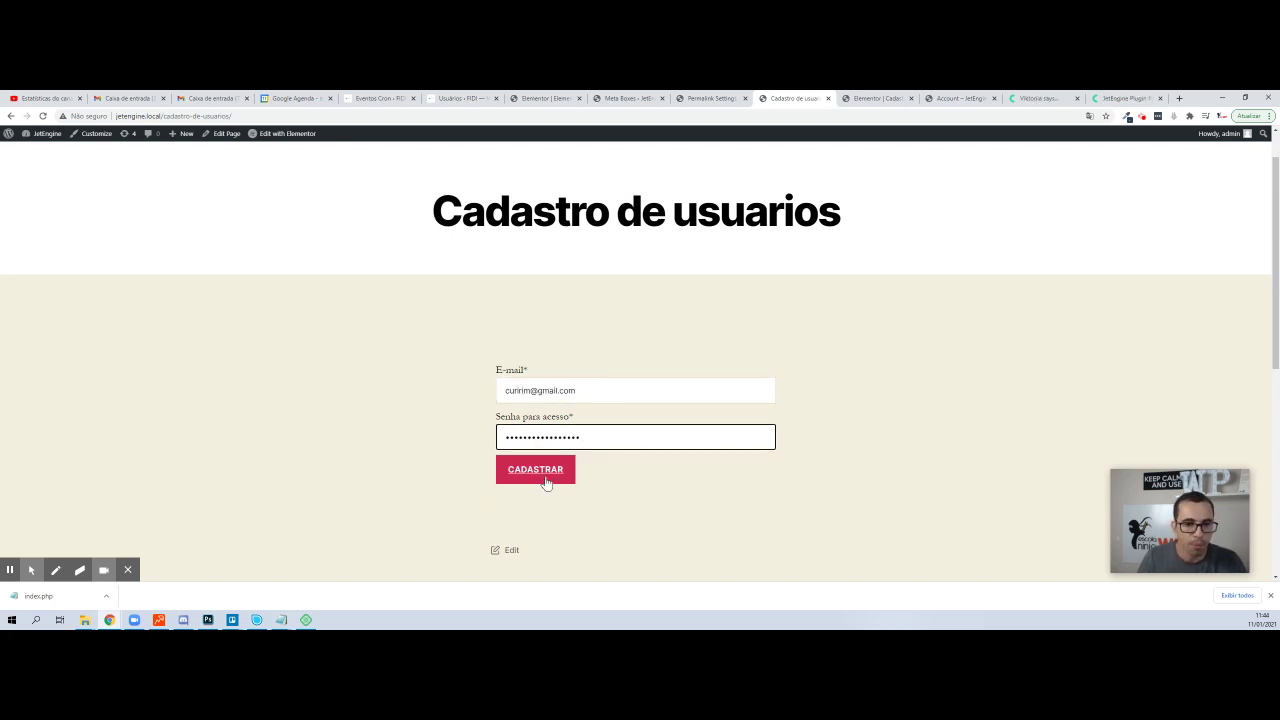
pyautogui.click(549, 478)
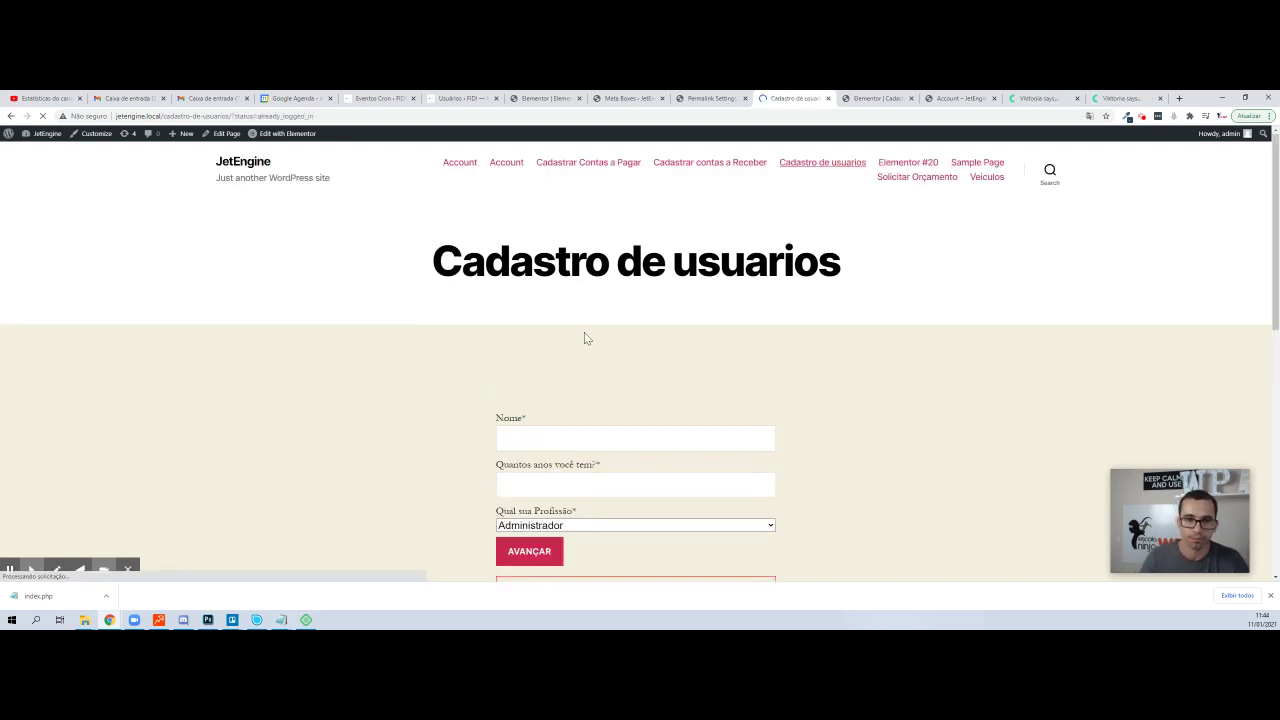
# - Note the 'You already logged in.' message and load the form URL in an incognito window
pyautogui.scroll(-3, 584, 335)
pyautogui.tripleClick(647, 303)
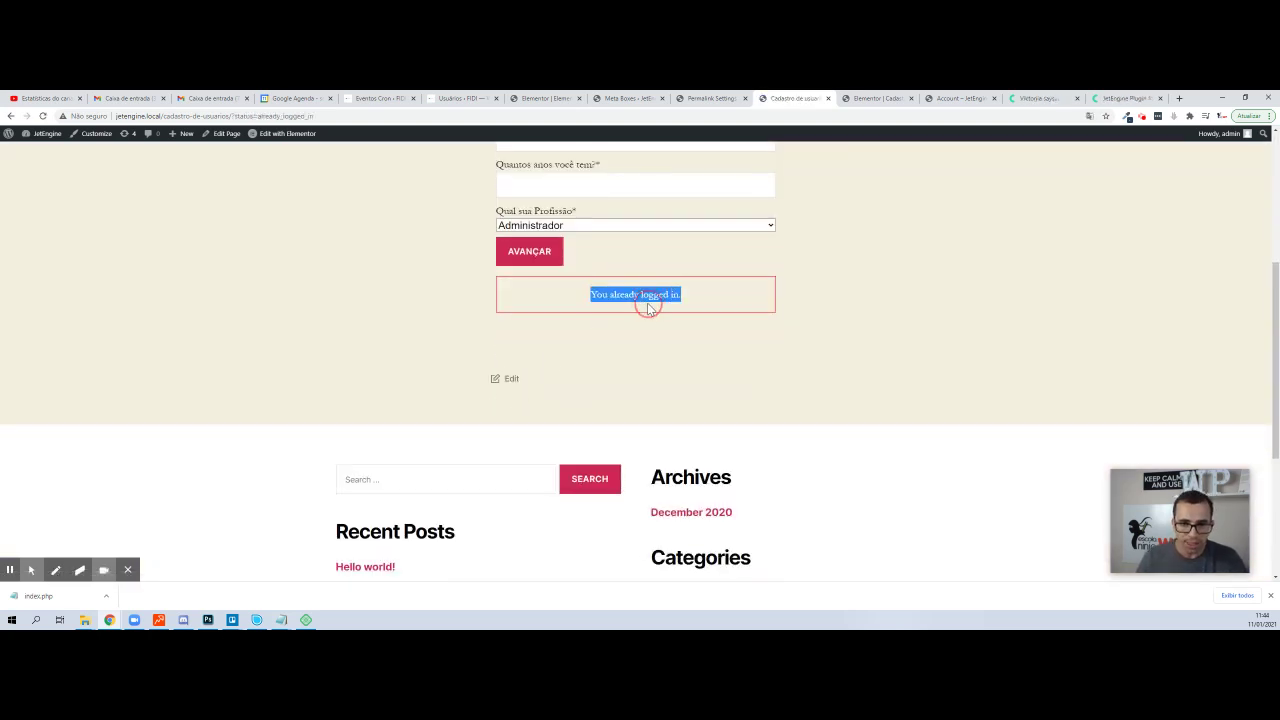
pyautogui.scroll(3, 905, 263)
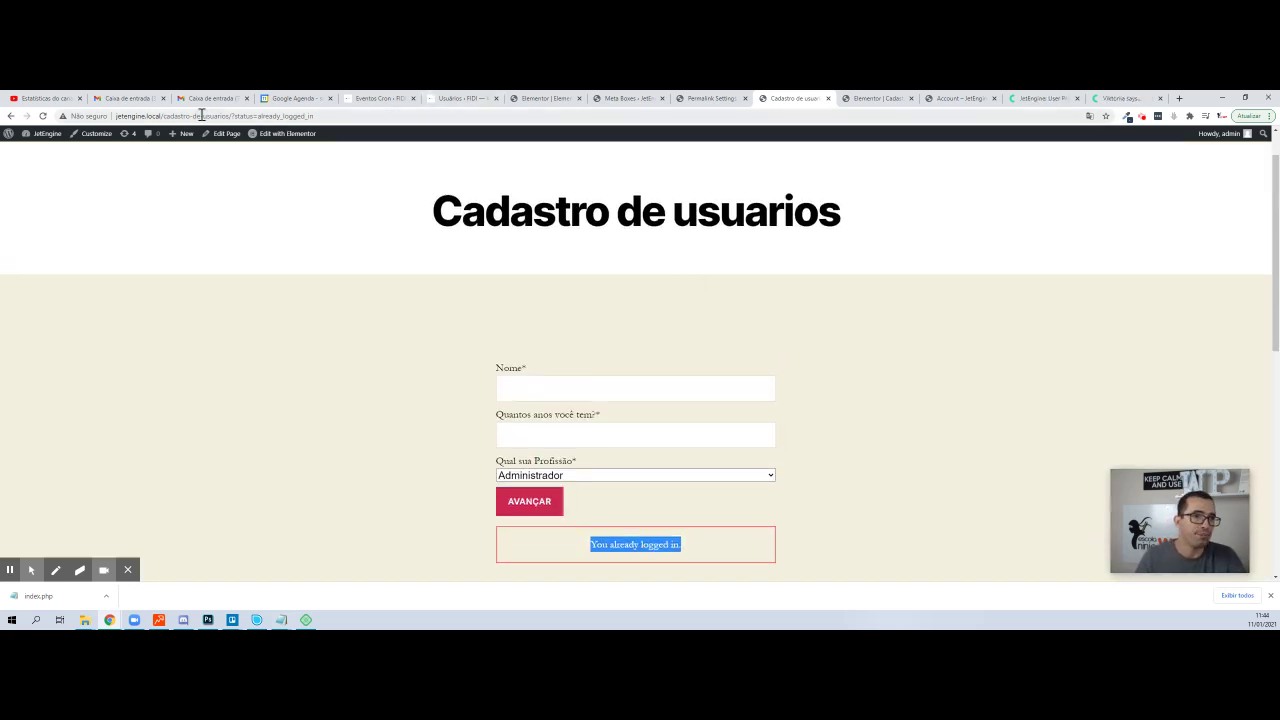
pyautogui.moveTo(230, 116); pyautogui.dragTo(50, 118)
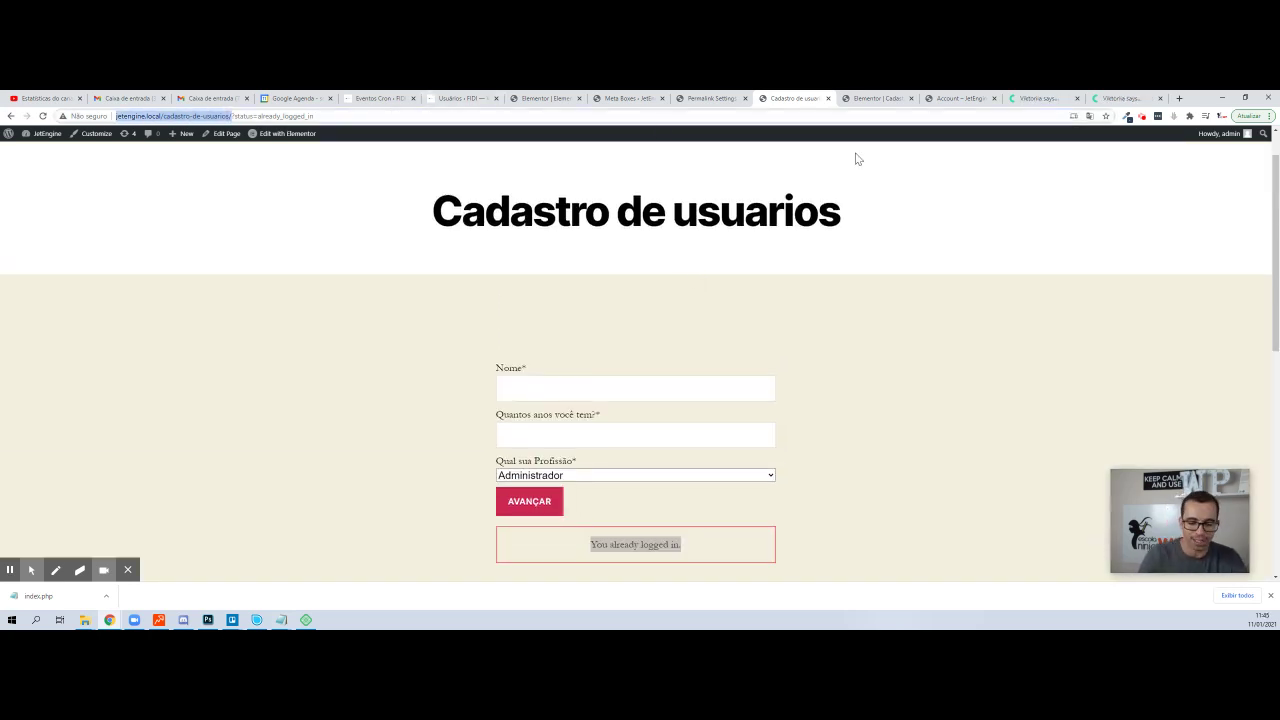
pyautogui.hotkey('ctrl', 'shift', 'n')
pyautogui.hotkey('ctrl', 'v')
pyautogui.press('Return')
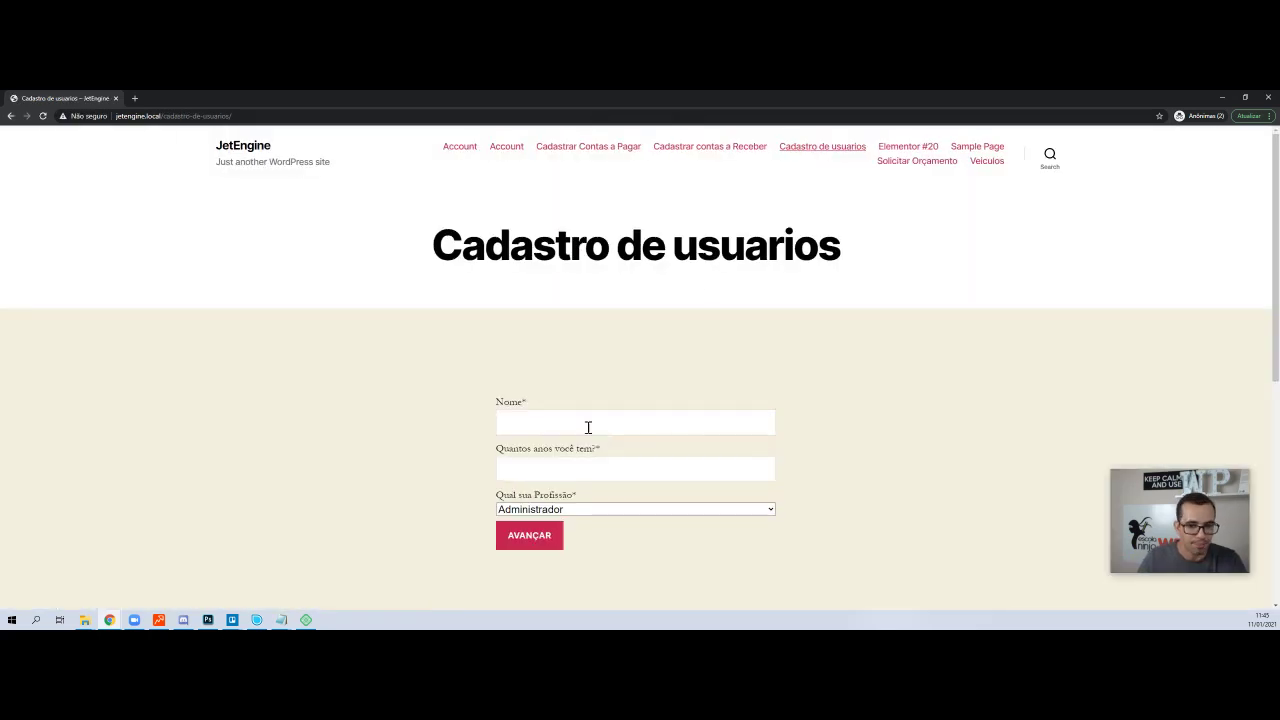
# - Fill the first form step with name 'curirim', age 40 and profession Engenheiro
pyautogui.click(586, 426)
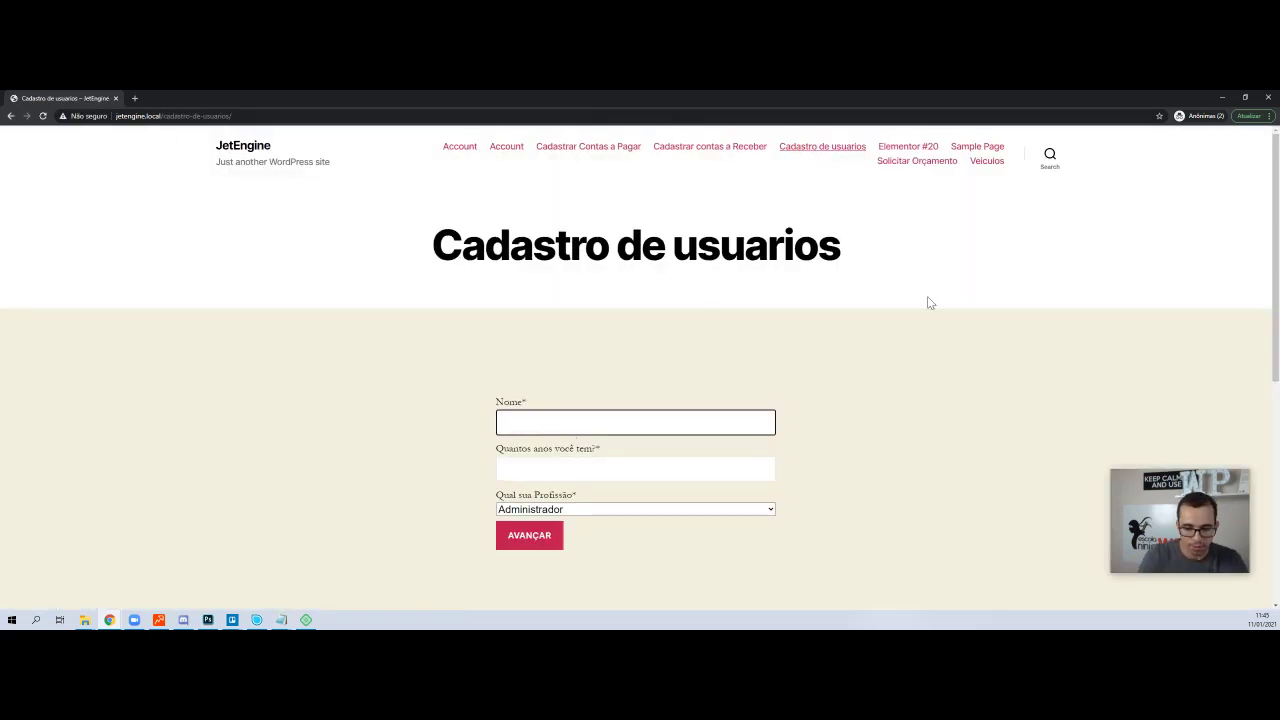
pyautogui.write('curin')
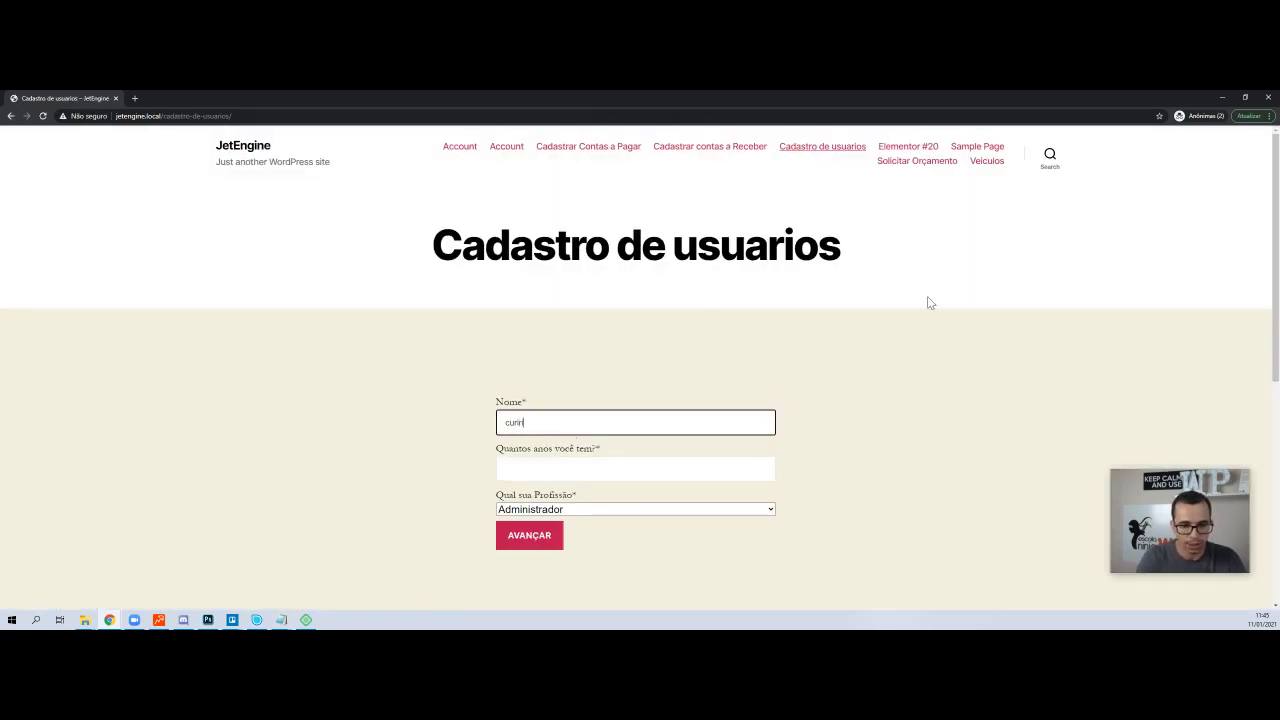
pyautogui.write('rim')
pyautogui.press('Tab')
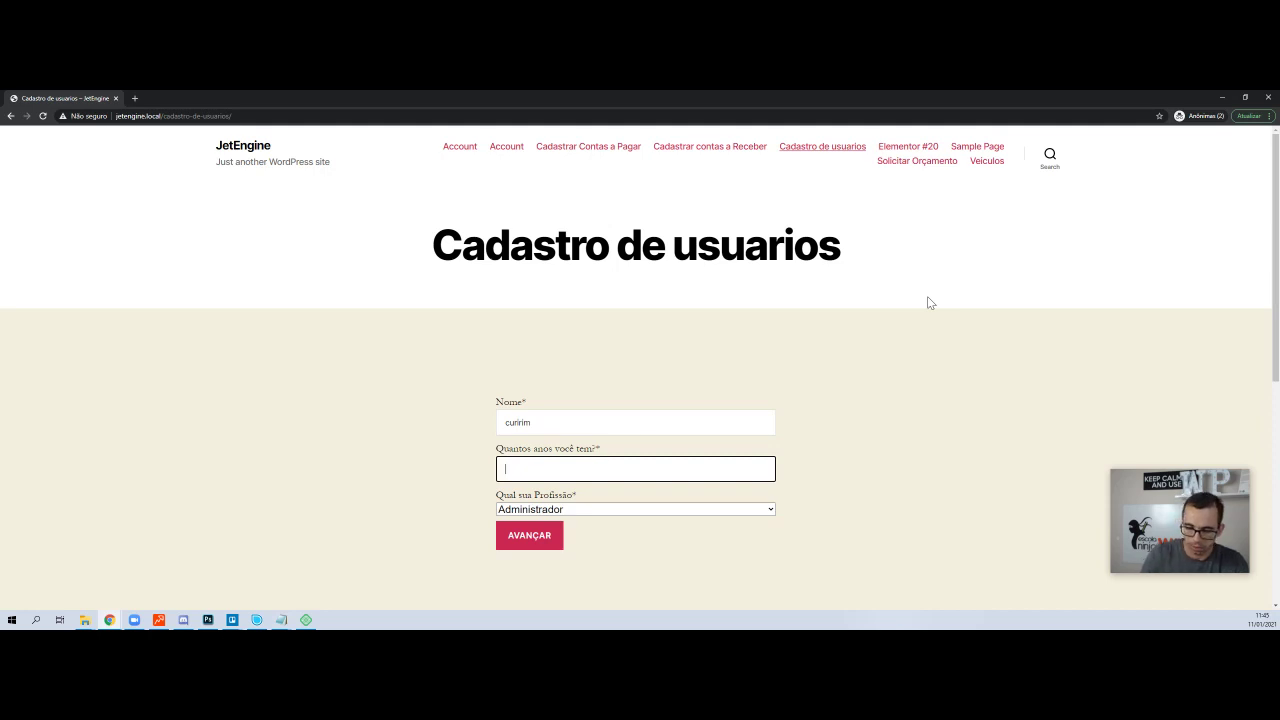
pyautogui.press('Tab')
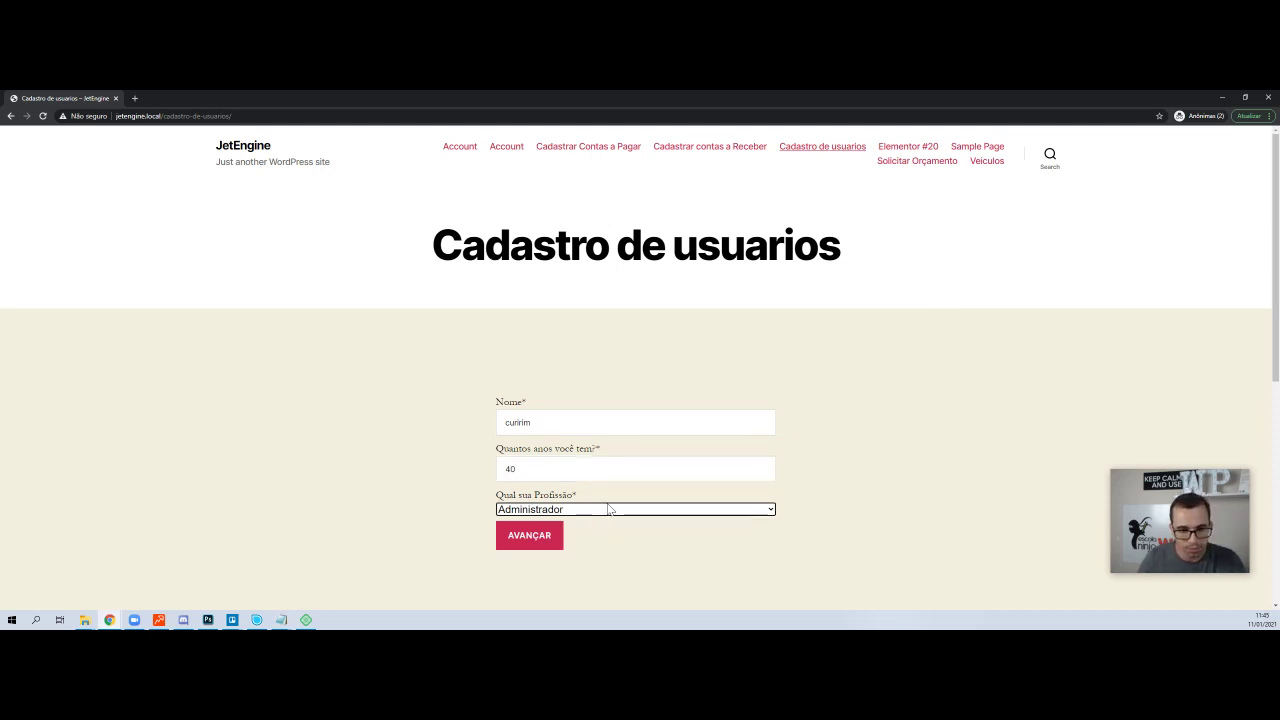
pyautogui.click(610, 508)
pyautogui.click(607, 551)
pyautogui.click(571, 509)
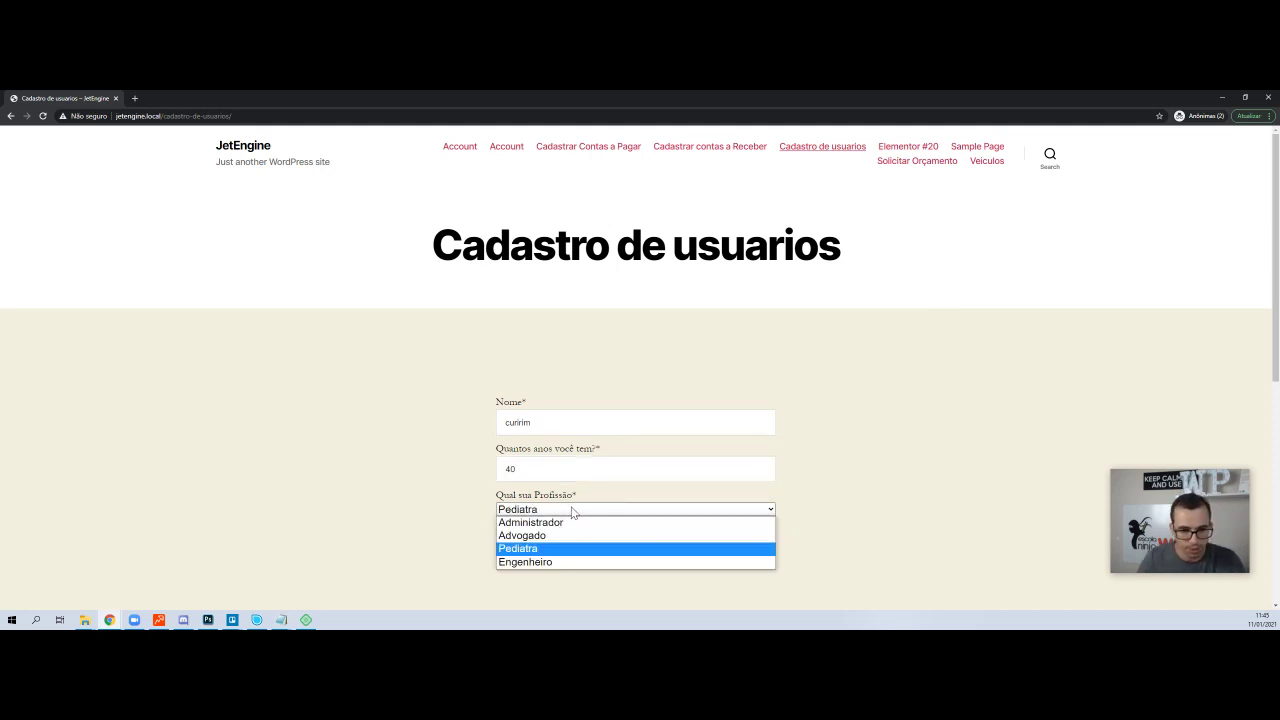
pyautogui.click(563, 562)
pyautogui.click(531, 540)
# - Enter the new user's e-mail address and a password, then submit the registration
pyautogui.click(575, 421)
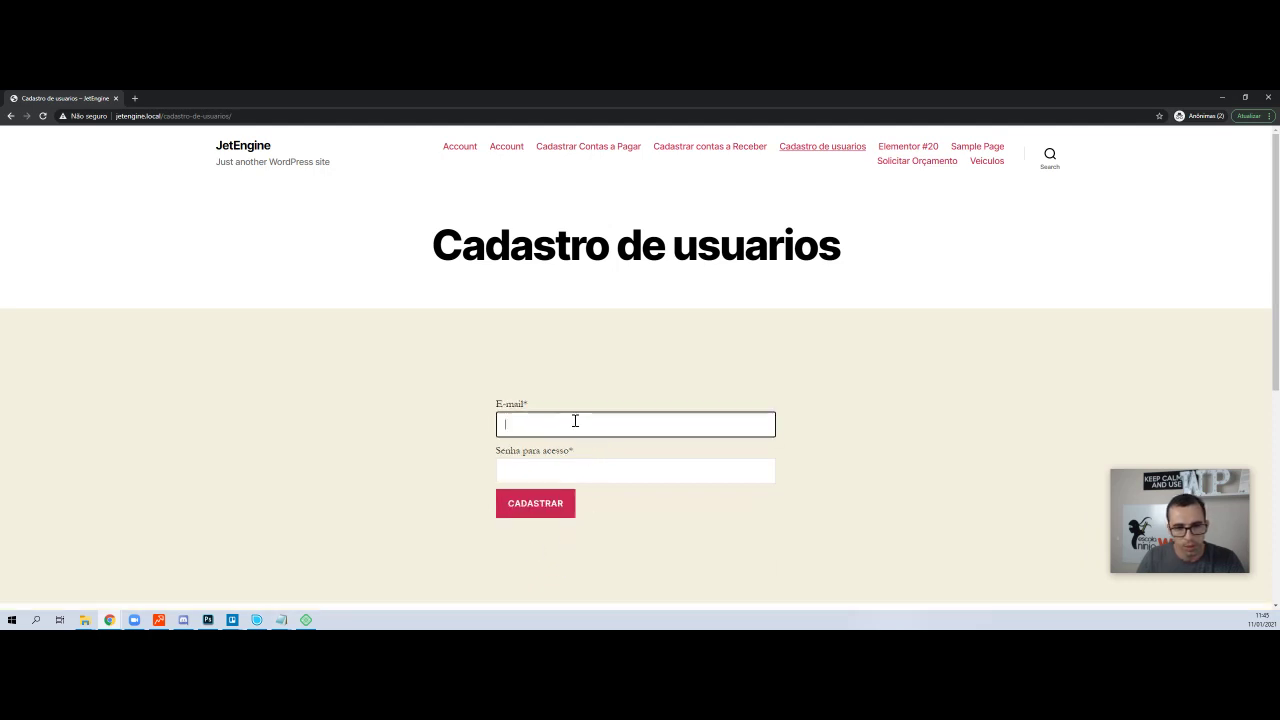
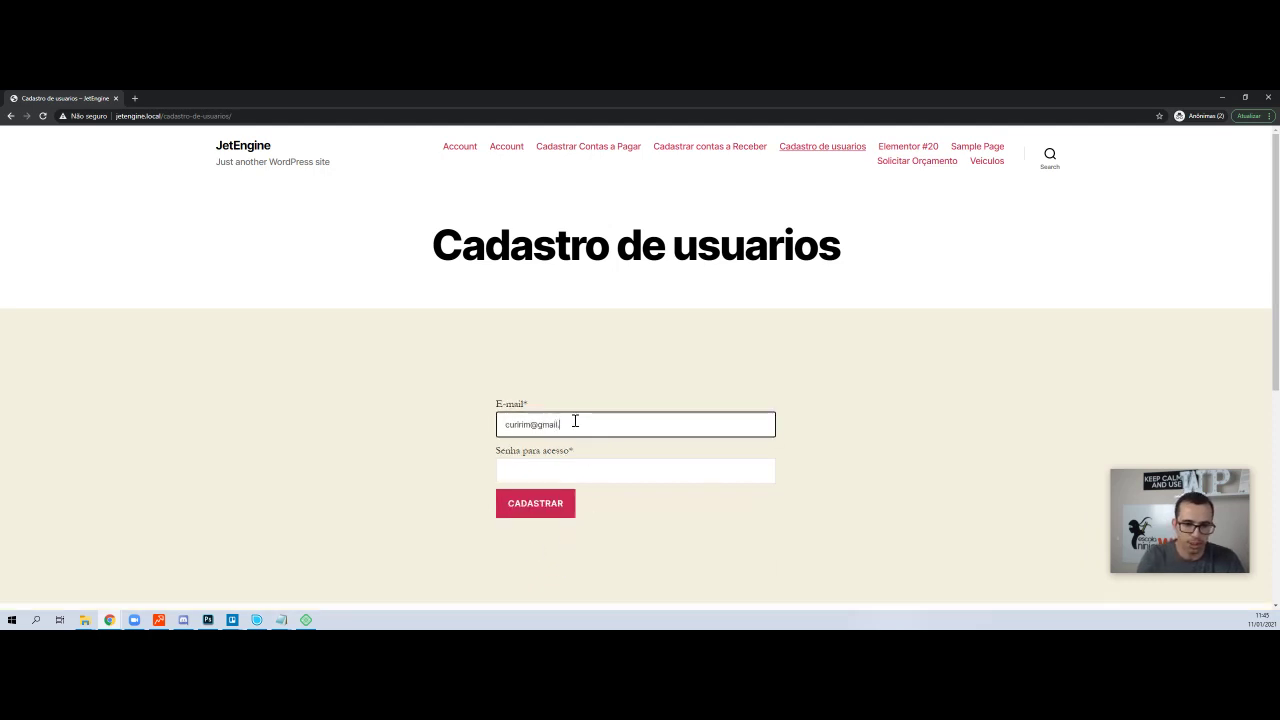
pyautogui.press('Tab')
pyautogui.write('12')
pyautogui.press('Tab')
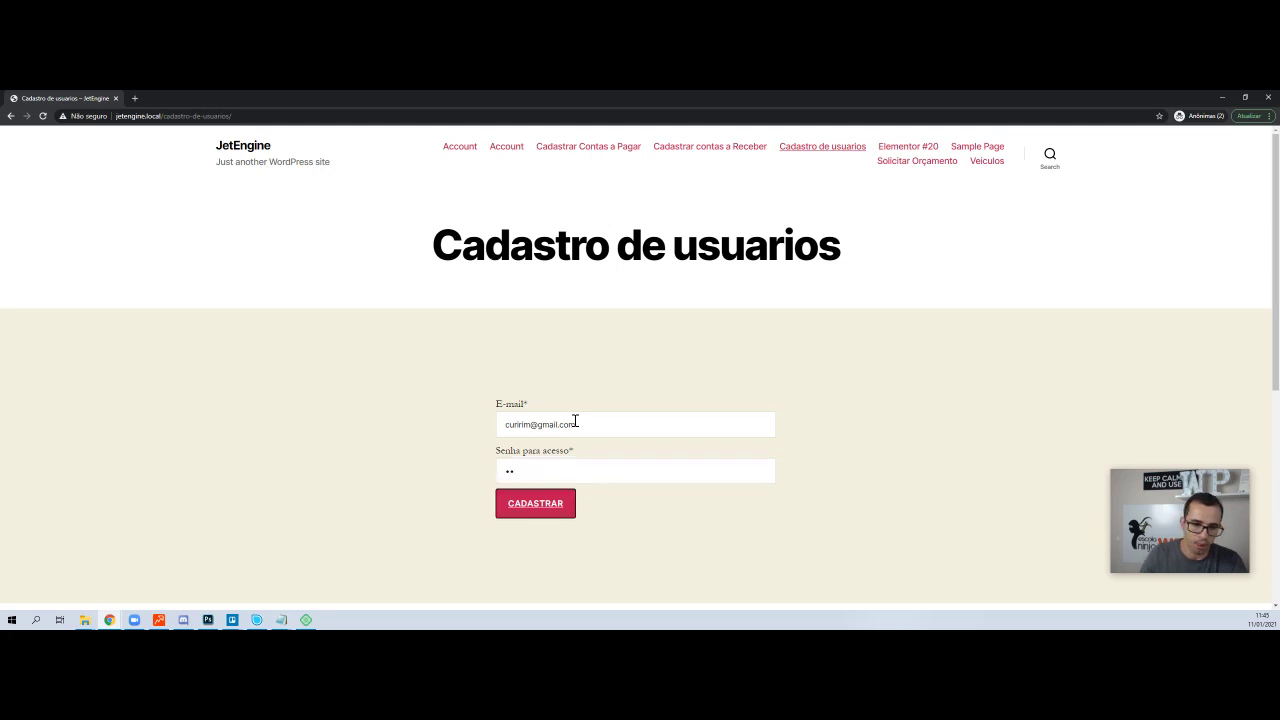
pyautogui.click(557, 423)
pyautogui.hotkey('ctrl', 'a')
pyautogui.hotkey('ctrl', 'c')
pyautogui.press('Tab')
pyautogui.hotkey('ctrl', 'v')
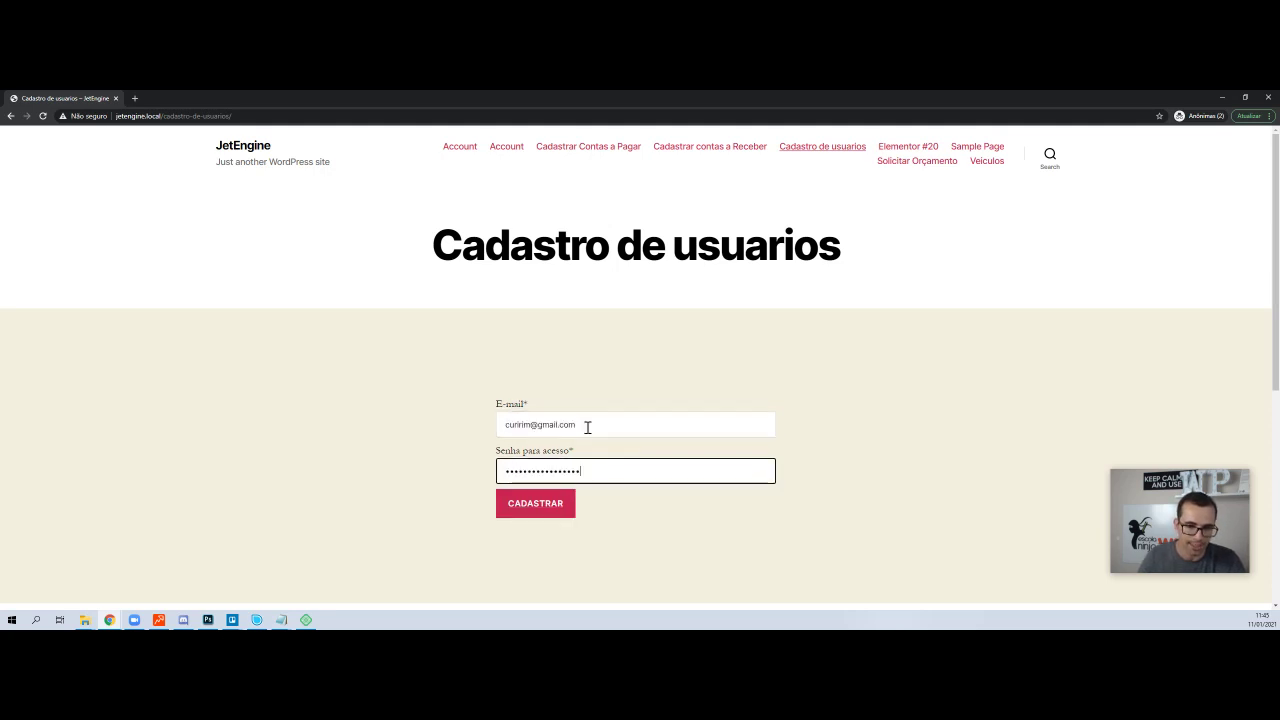
pyautogui.click(537, 503)
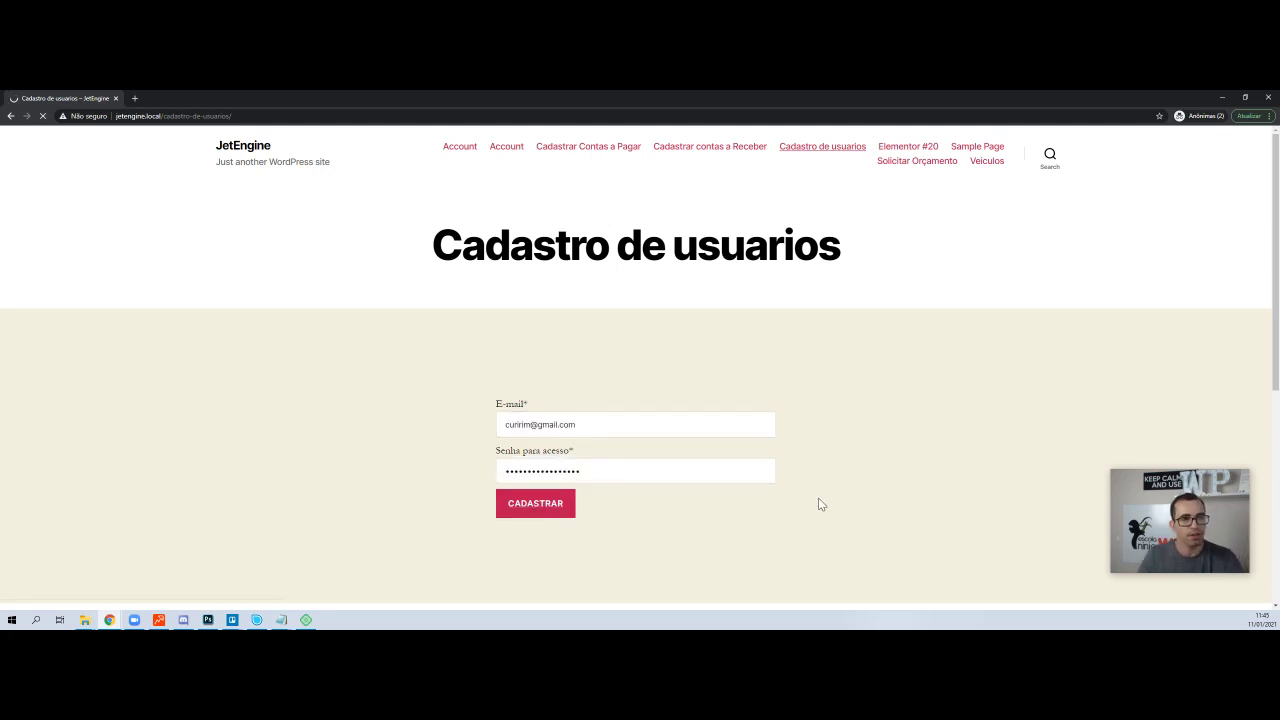
# - Confirm the 'Form successfully submitted.' message and return to the main browser window
pyautogui.scroll(-1, 618, 463)
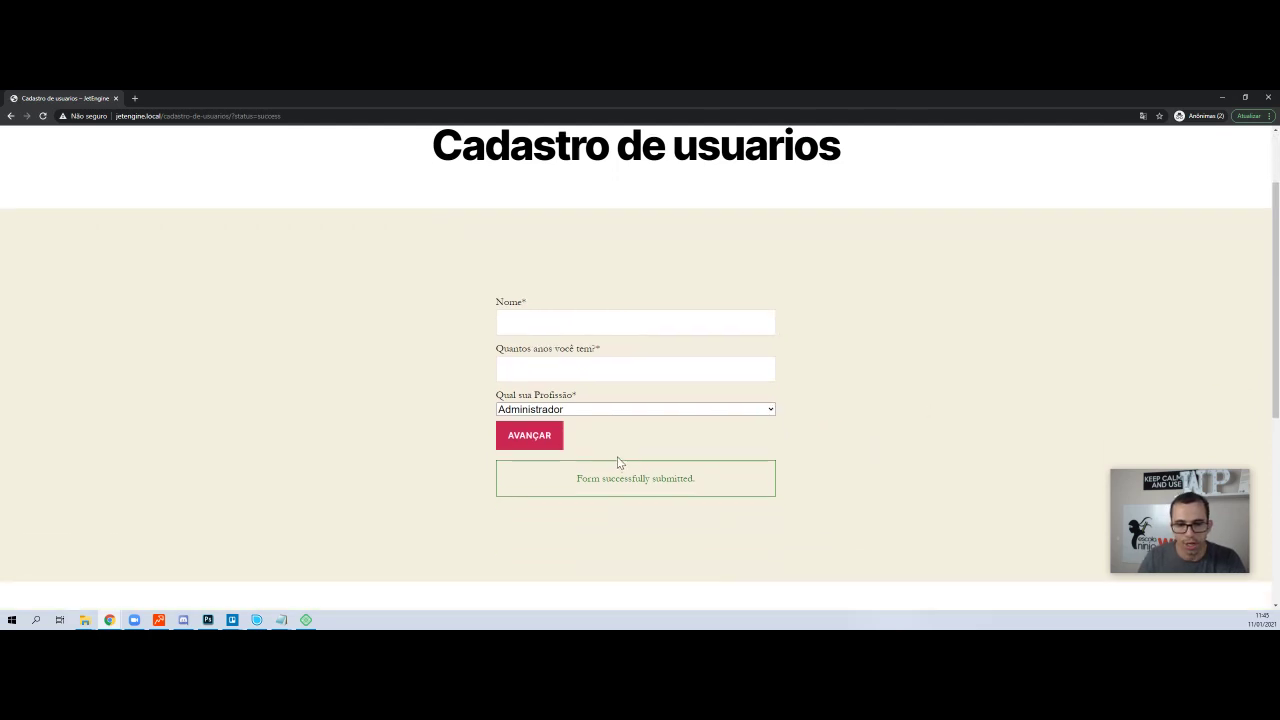
pyautogui.tripleClick(619, 480)
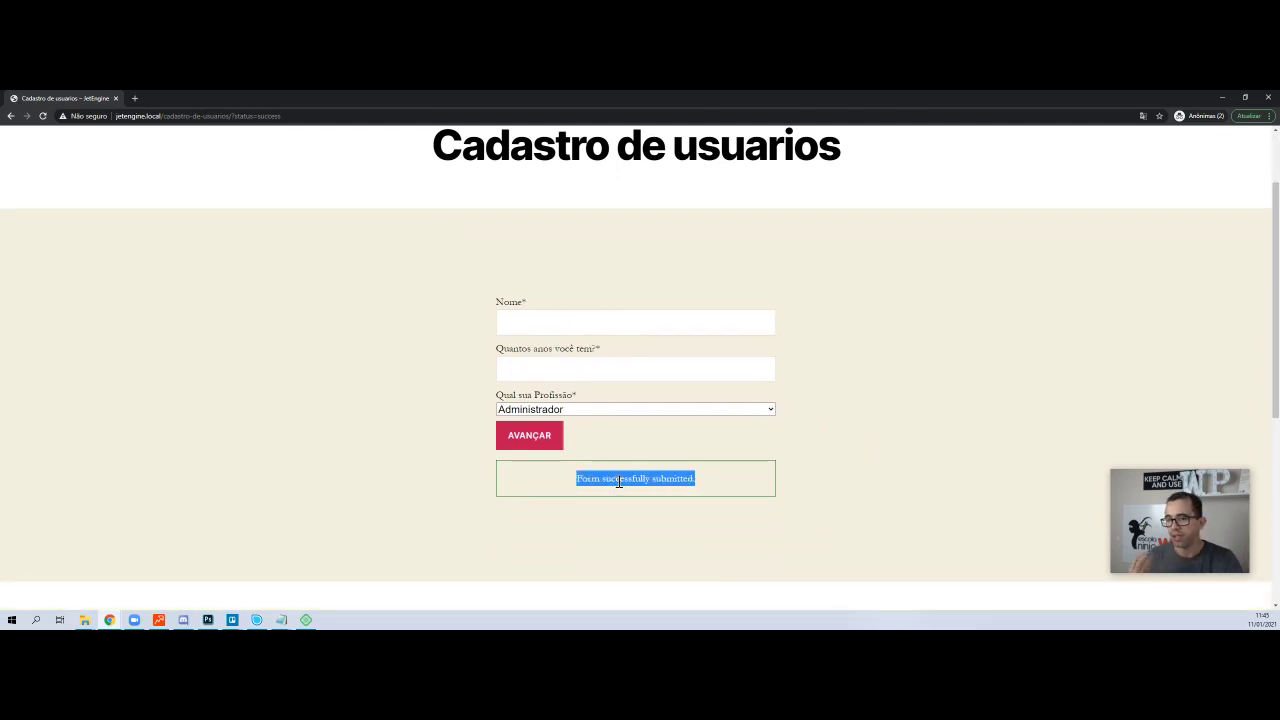
pyautogui.hotkey('alt', 'Tab')
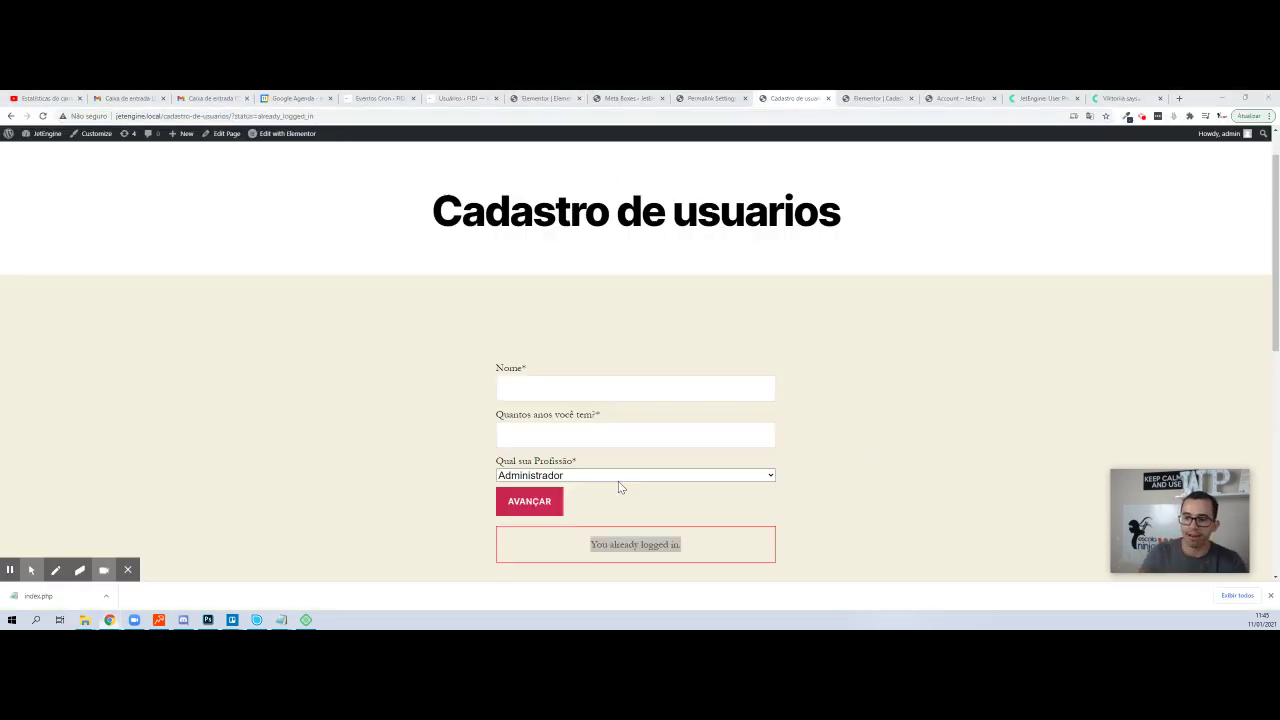
# - Open the new subscriber from All Users and check Idade 40 and Profissão Engenheiro under Campos Extra
pyautogui.click(630, 98)
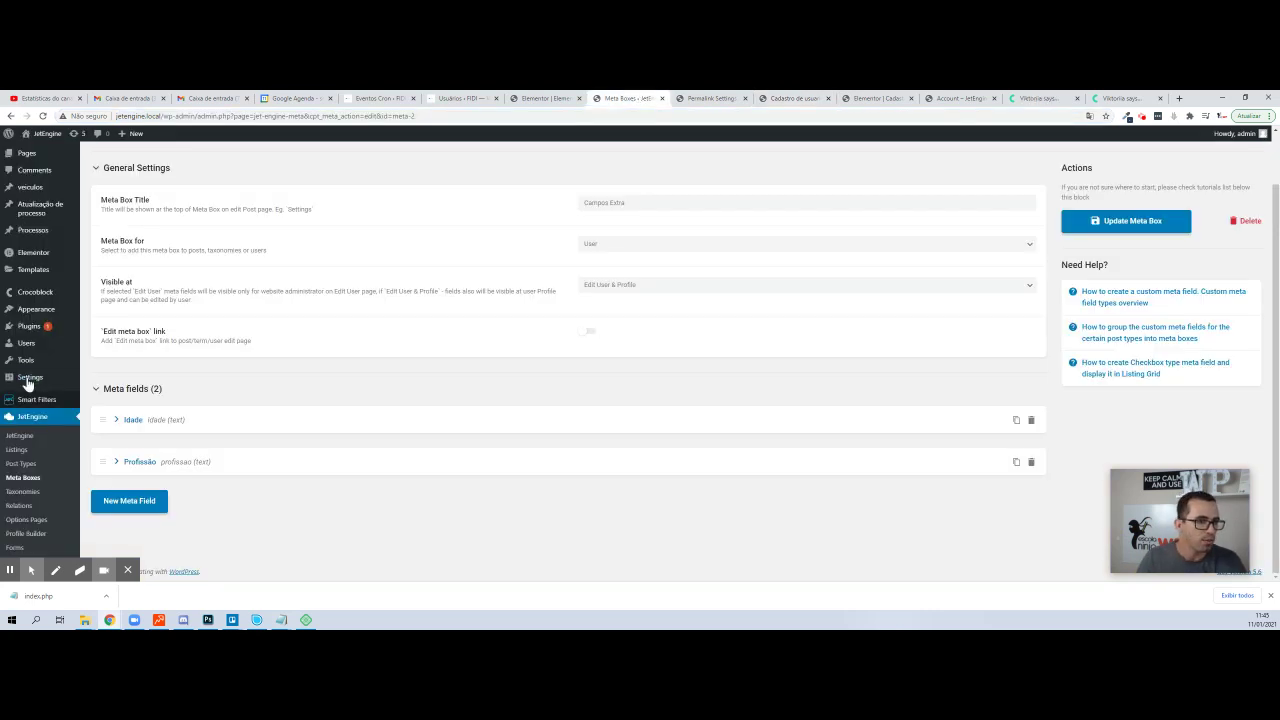
pyautogui.moveTo(40, 350)
pyautogui.click(101, 346)
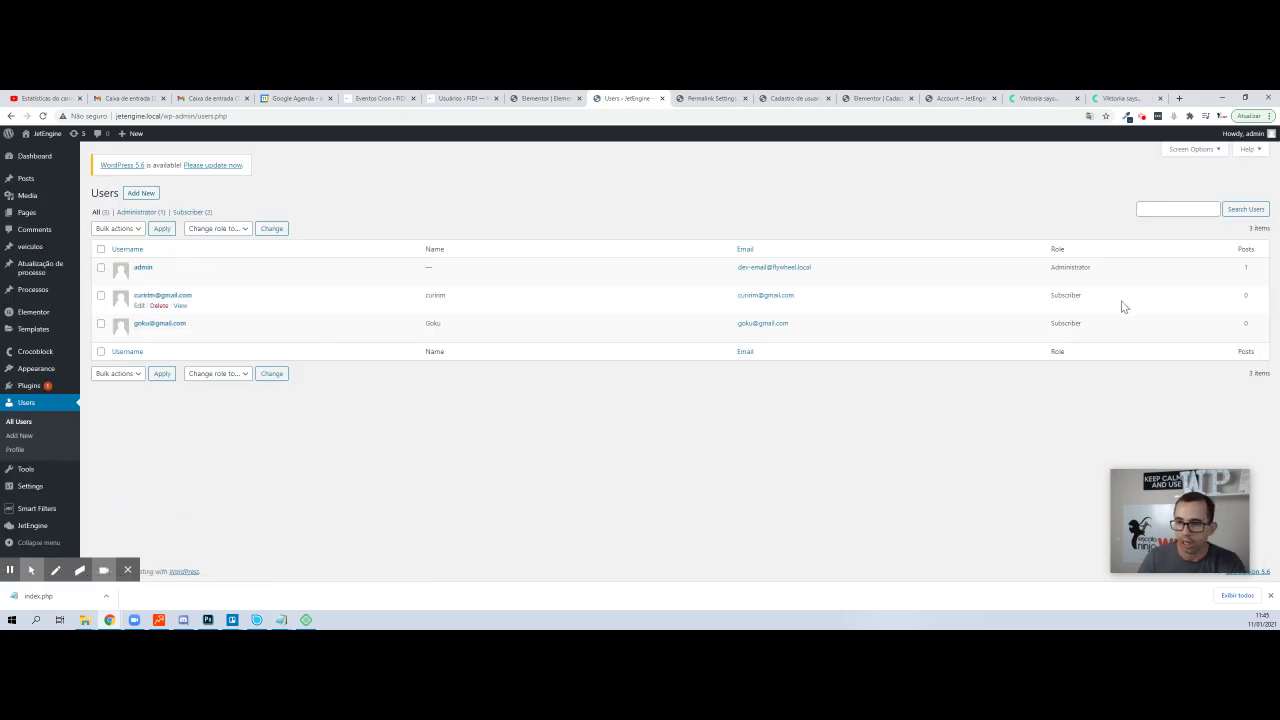
pyautogui.click(140, 305)
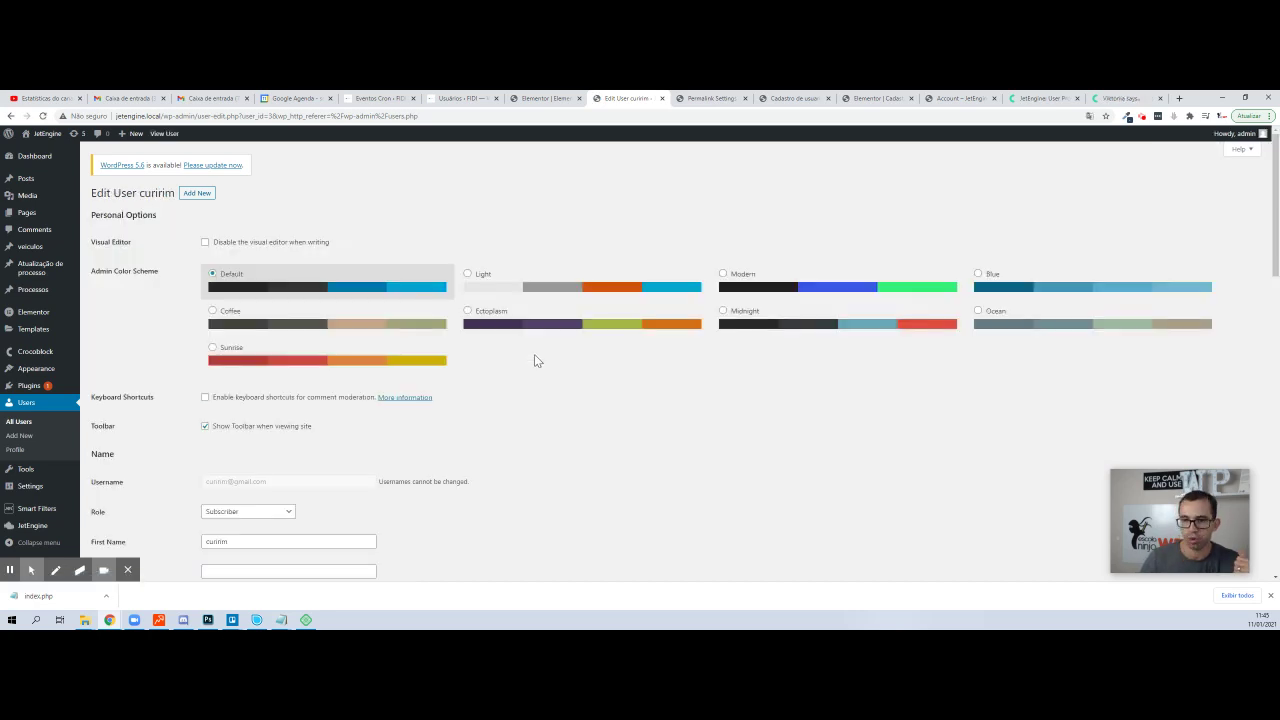
pyautogui.scroll(-1, 600, 260)
pyautogui.scroll(-15, 621, 222)
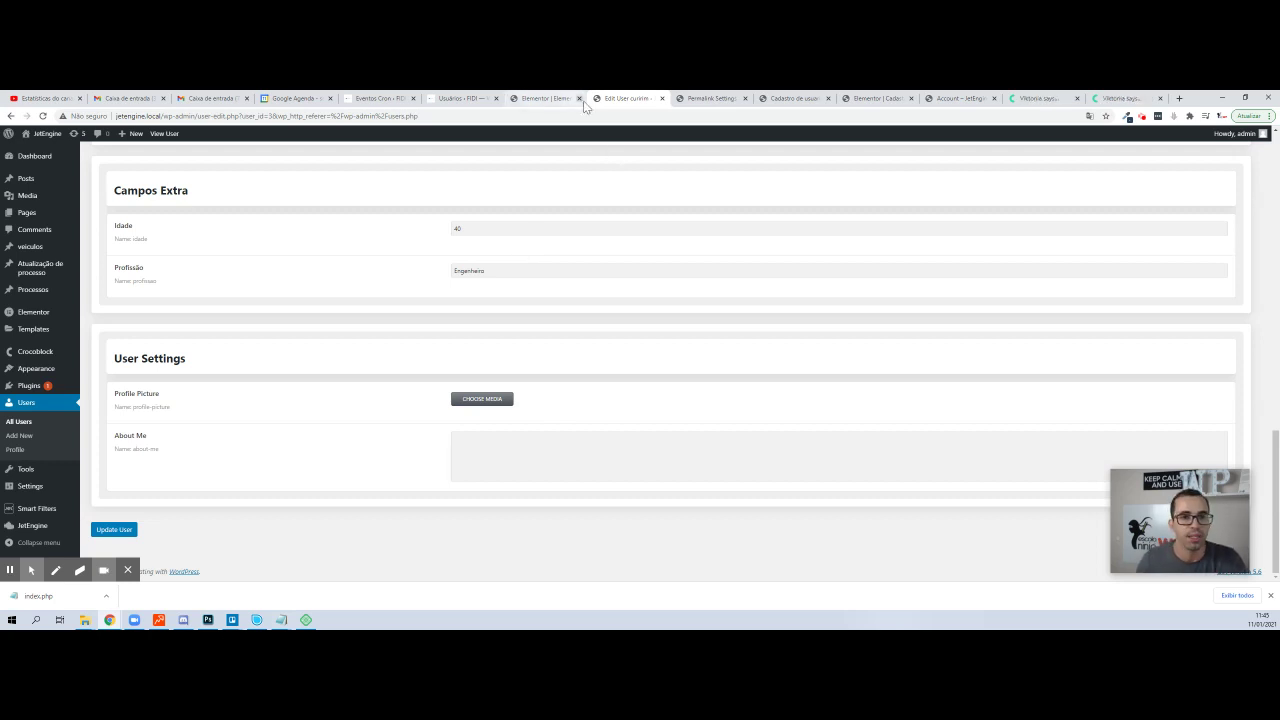
pyautogui.hotkey('alt', 'Tab')
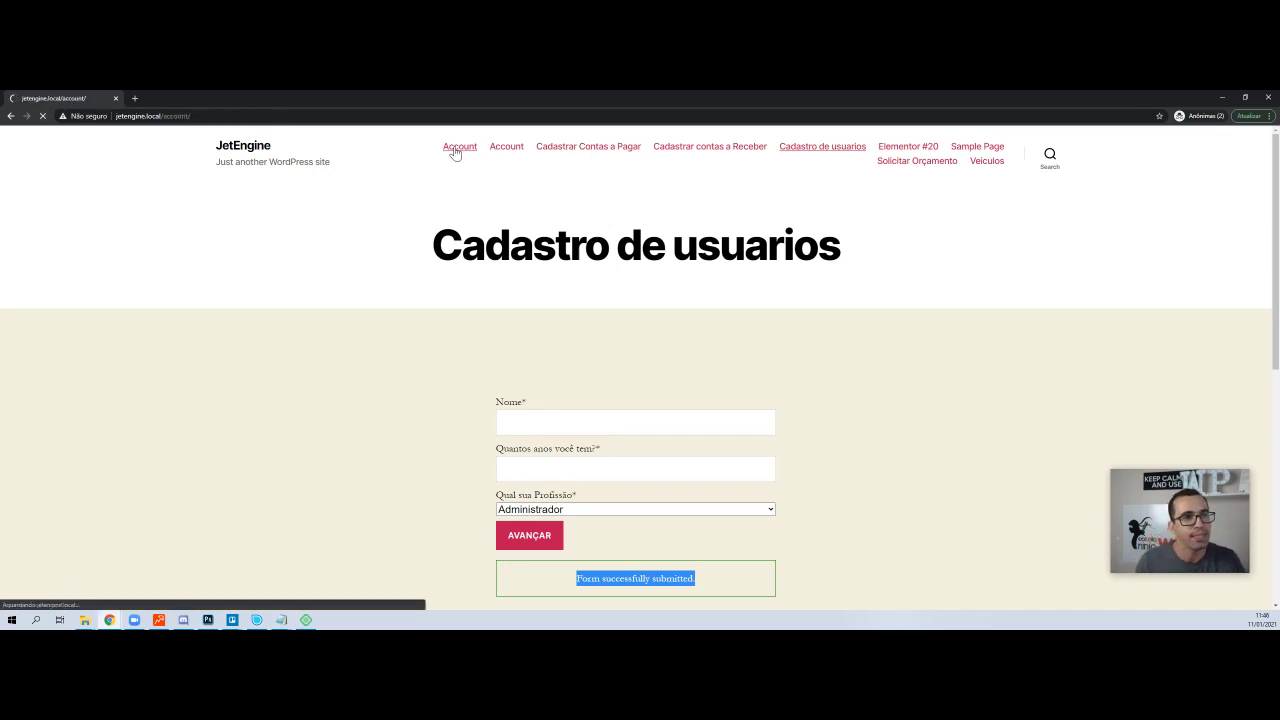
# - Log in as the new subscriber via the second Account page, then compare both Account pages
pyautogui.scroll(-2, 506, 243)
pyautogui.scroll(2, 610, 335)
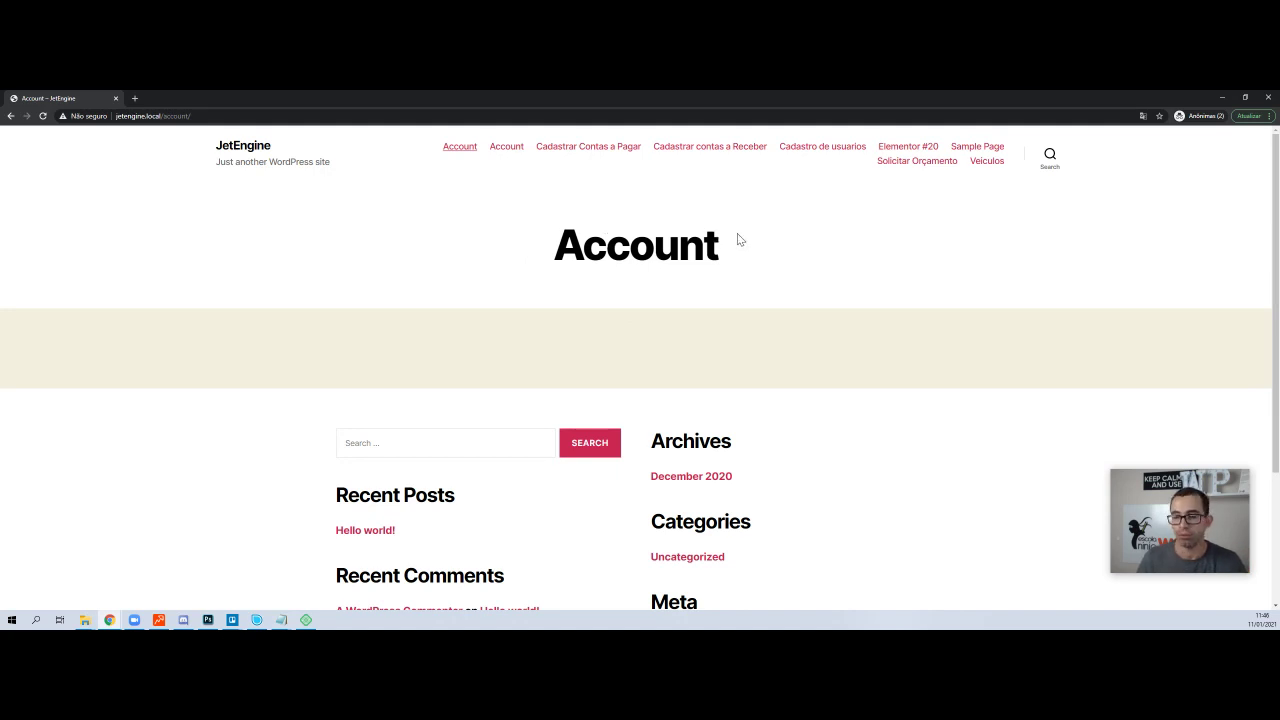
pyautogui.click(504, 148)
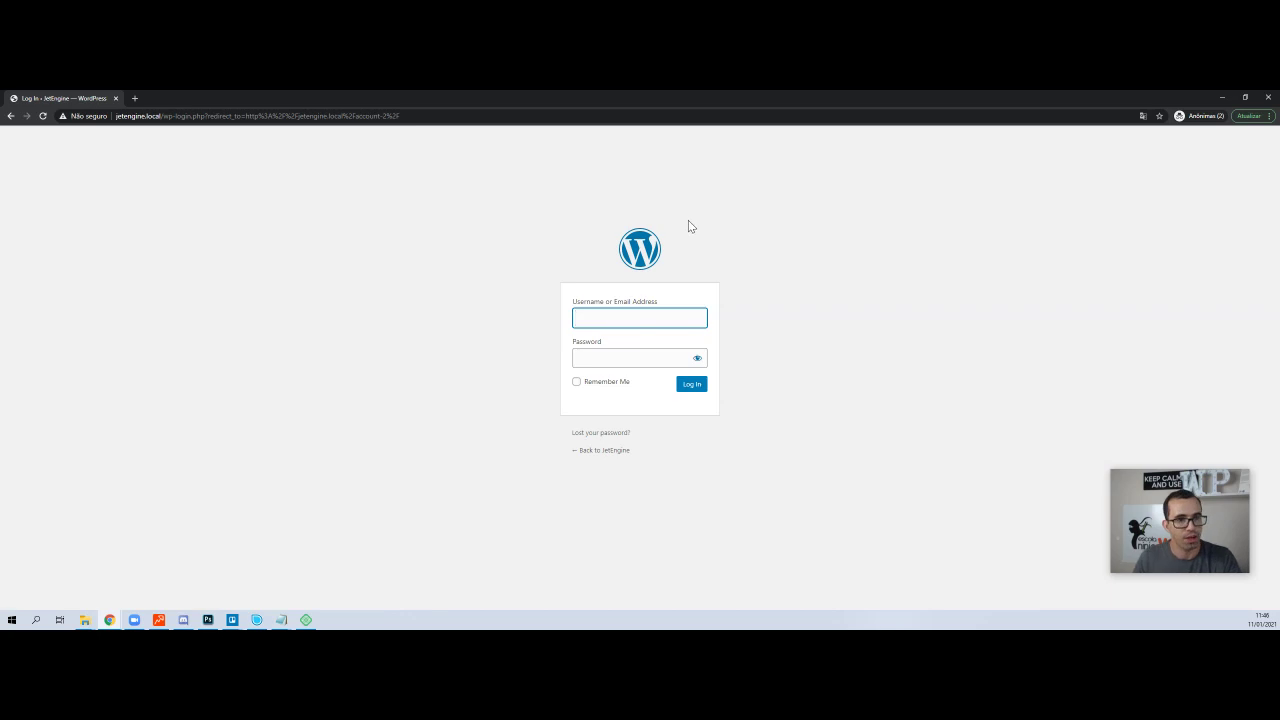
pyautogui.hotkey('ctrl', 'v')
pyautogui.press('Tab')
pyautogui.hotkey('ctrl', 'v')
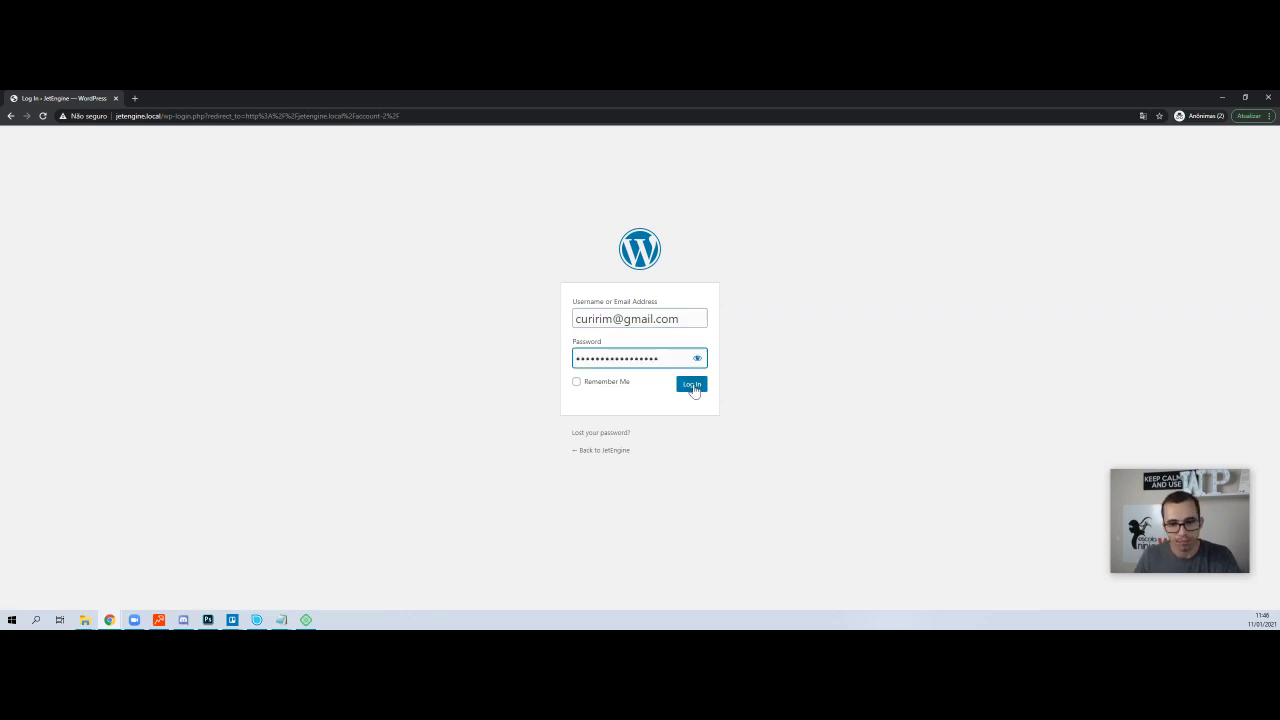
pyautogui.click(692, 386)
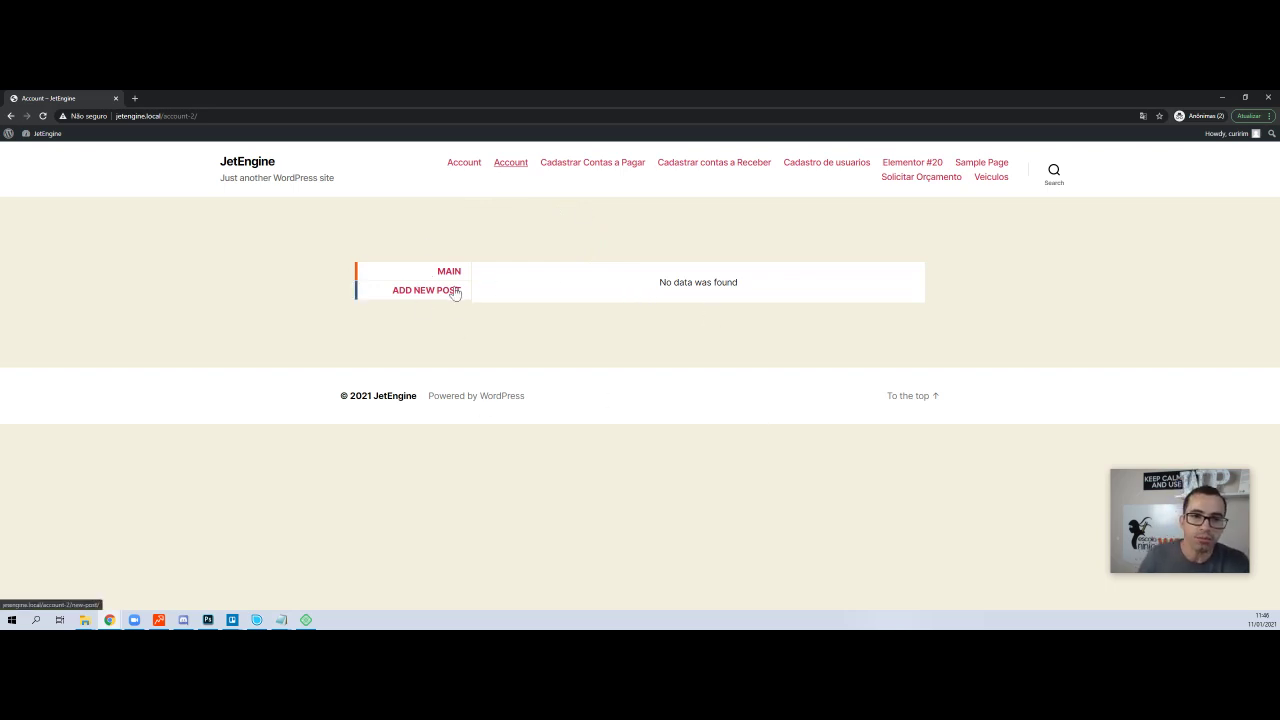
pyautogui.click(466, 166)
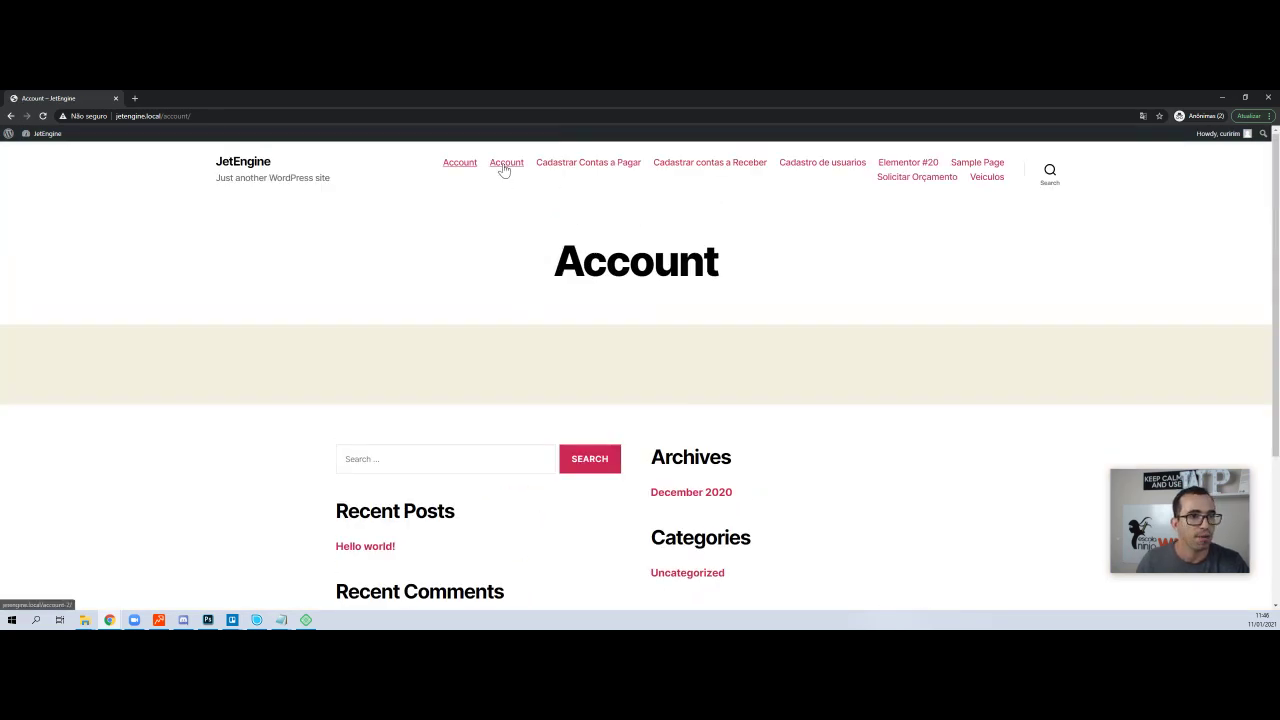
pyautogui.click(504, 166)
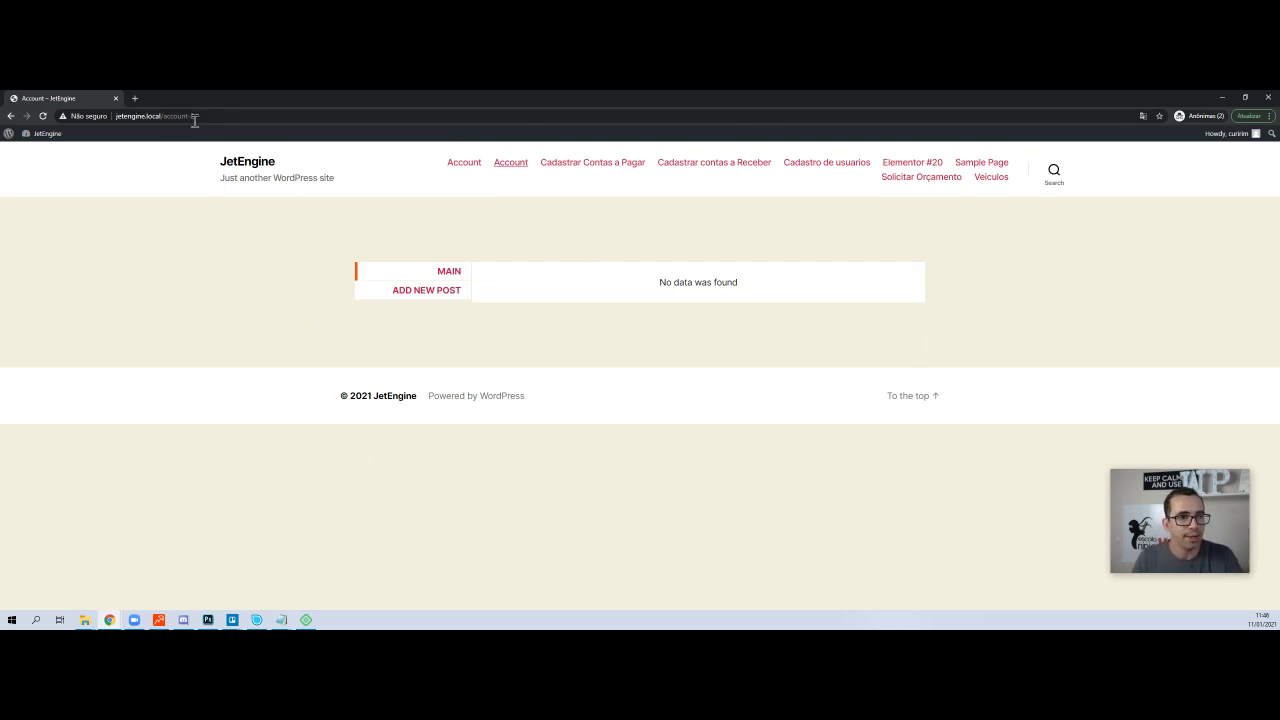
# - In the admin window, save Settings > Permalinks again with the Post name structure
pyautogui.hotkey('alt', 'Tab')
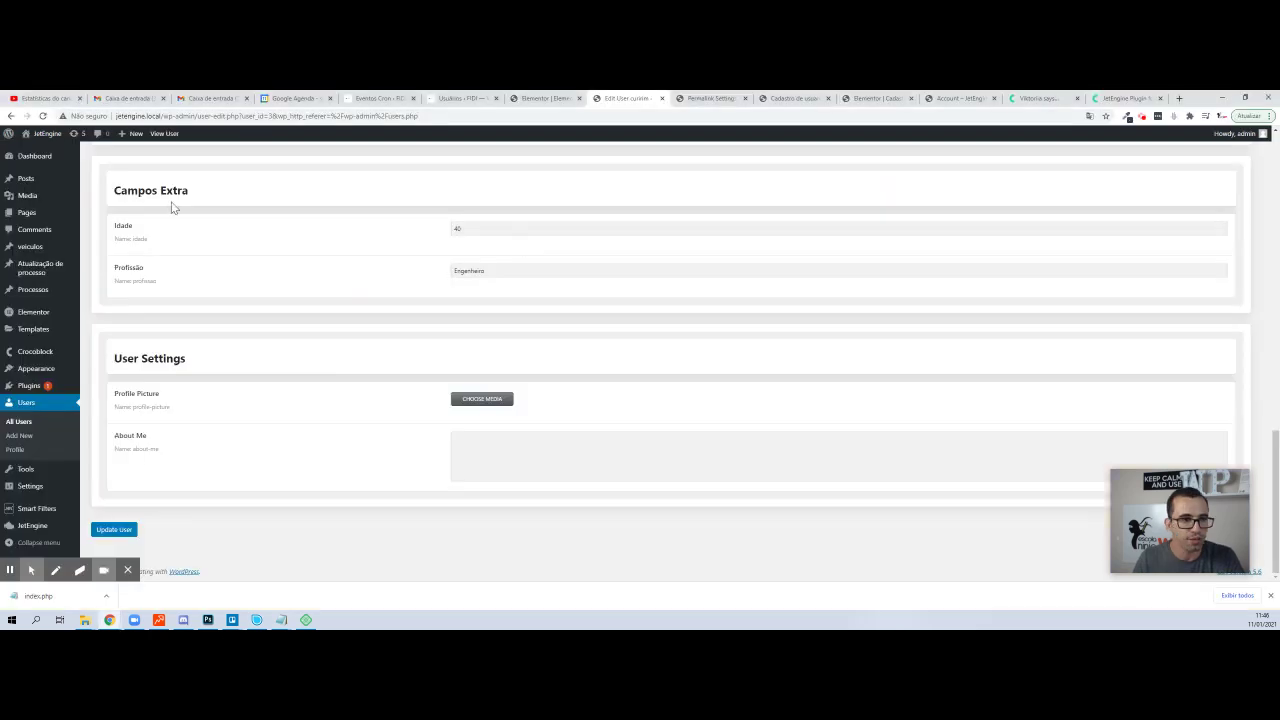
pyautogui.scroll(3, 120, 207)
pyautogui.scroll(-3, 49, 283)
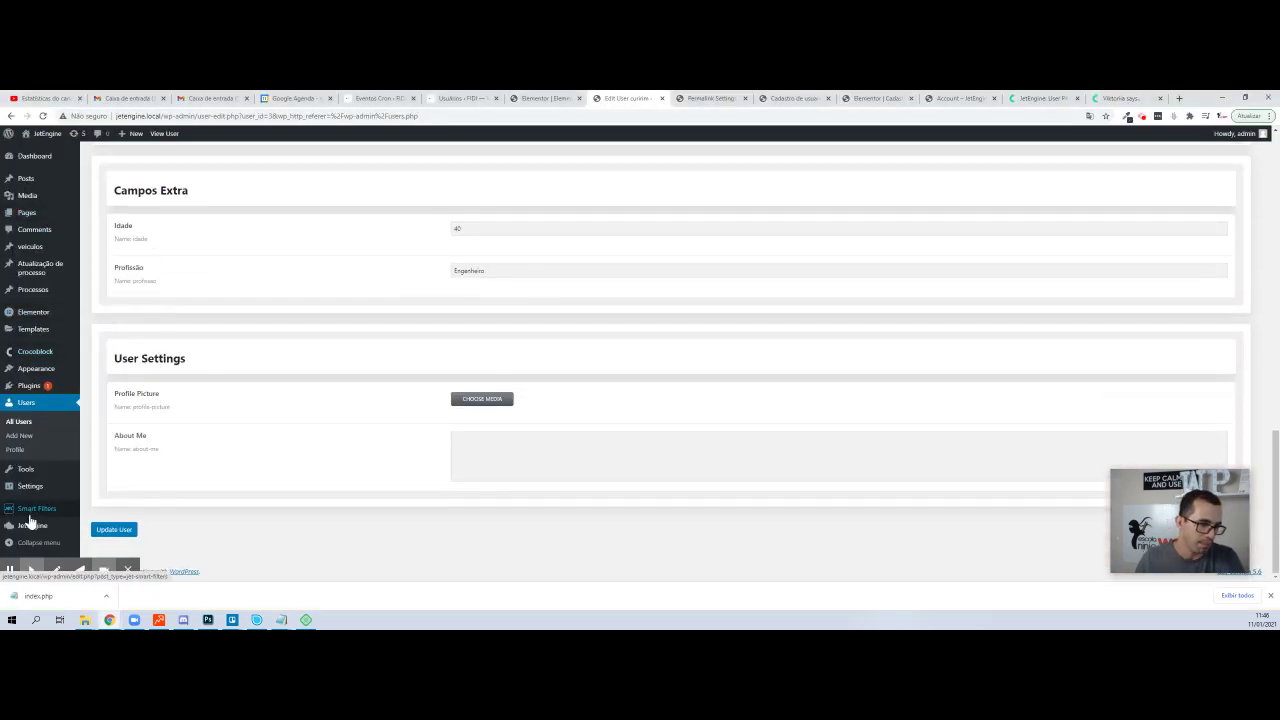
pyautogui.click(100, 517)
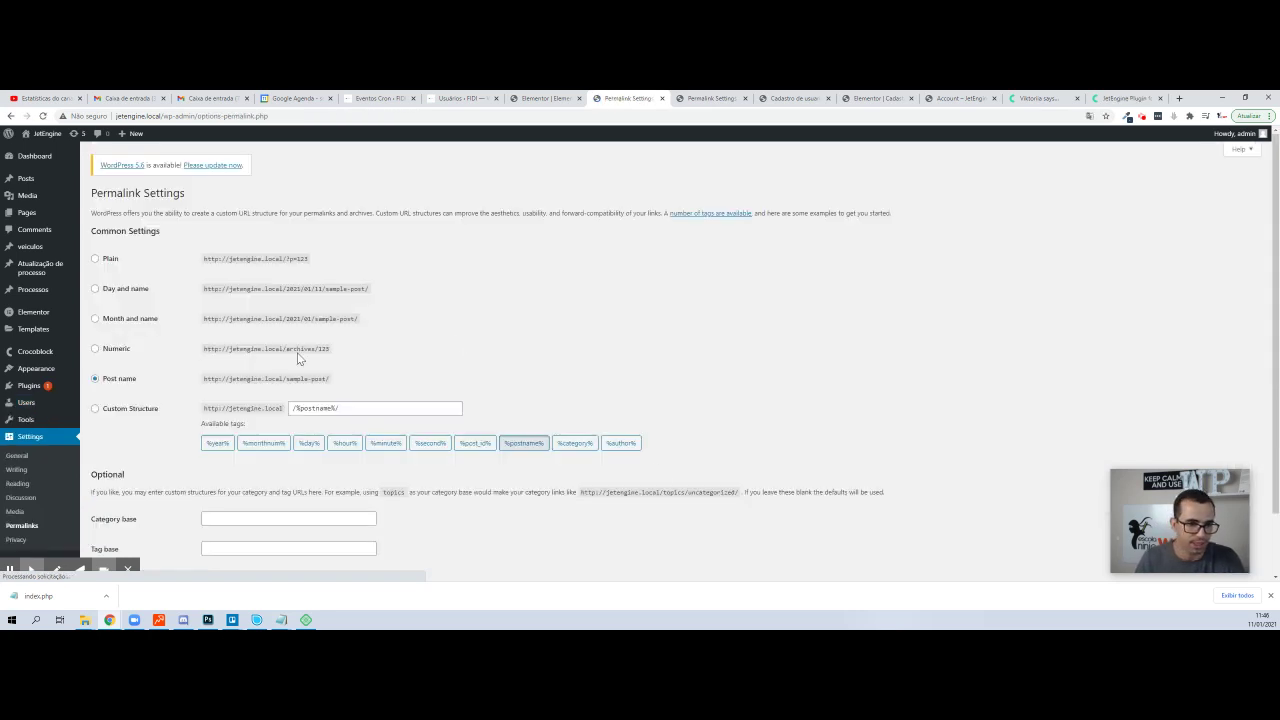
pyautogui.scroll(-1, 214, 454)
pyautogui.click(118, 509)
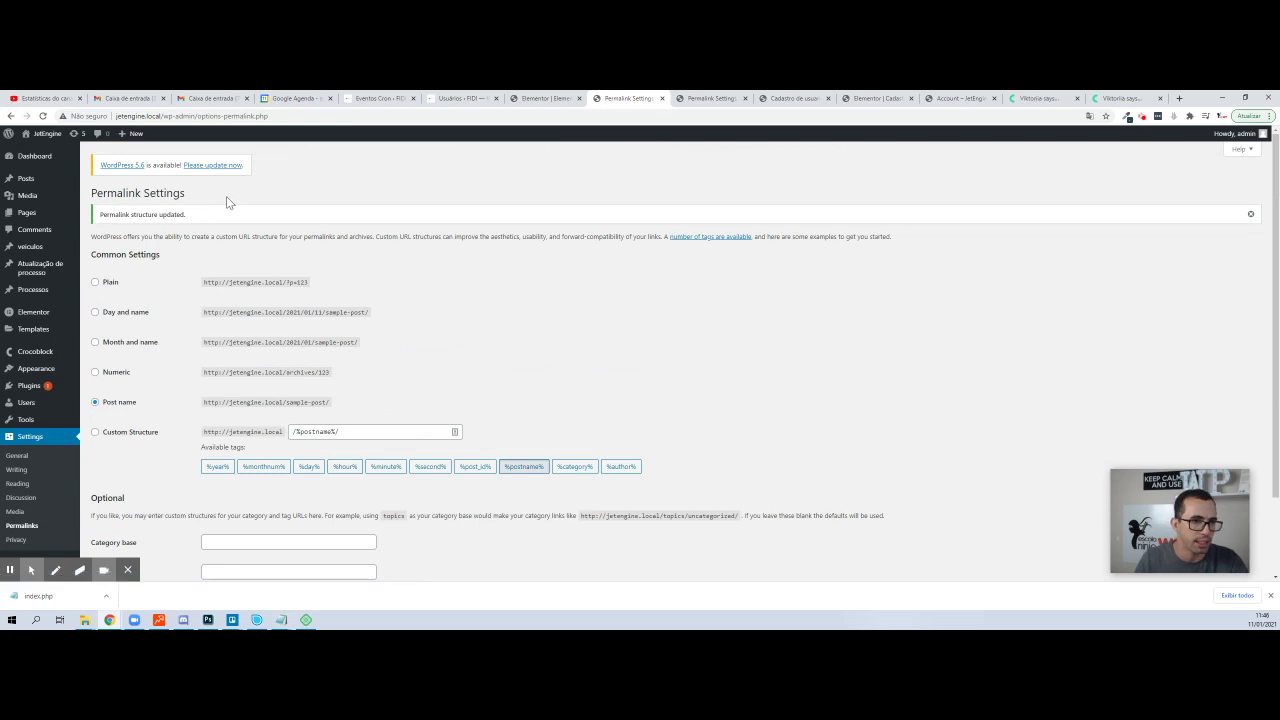
pyautogui.scroll(-1, 100, 351)
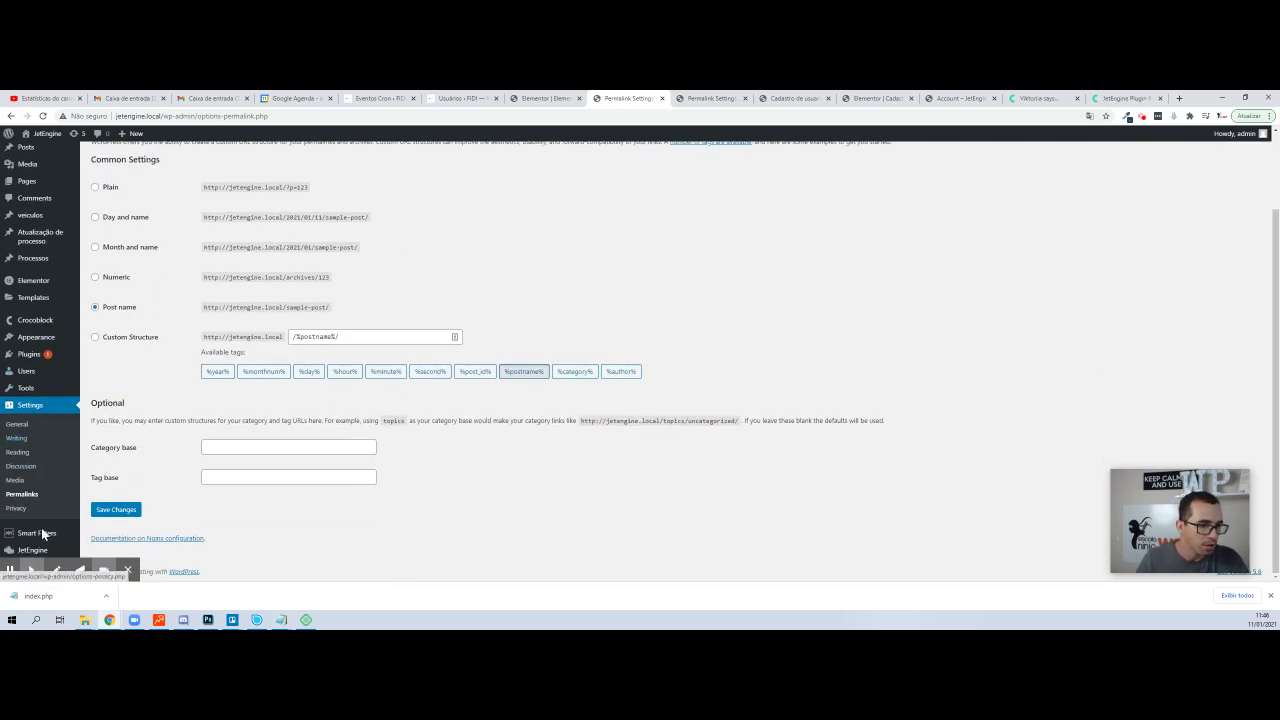
# - In JetEngine Profile Builder, set Account as the Account Page and save
pyautogui.moveTo(34, 553)
pyautogui.click(116, 521)
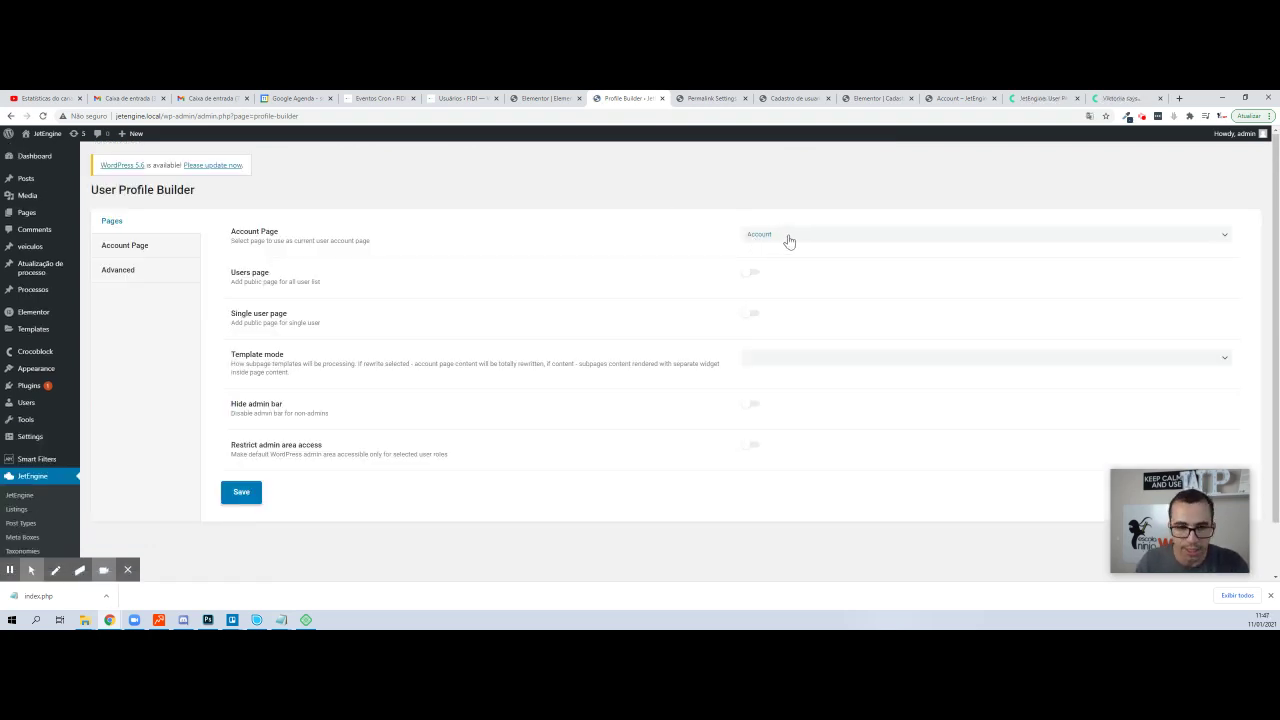
pyautogui.click(137, 249)
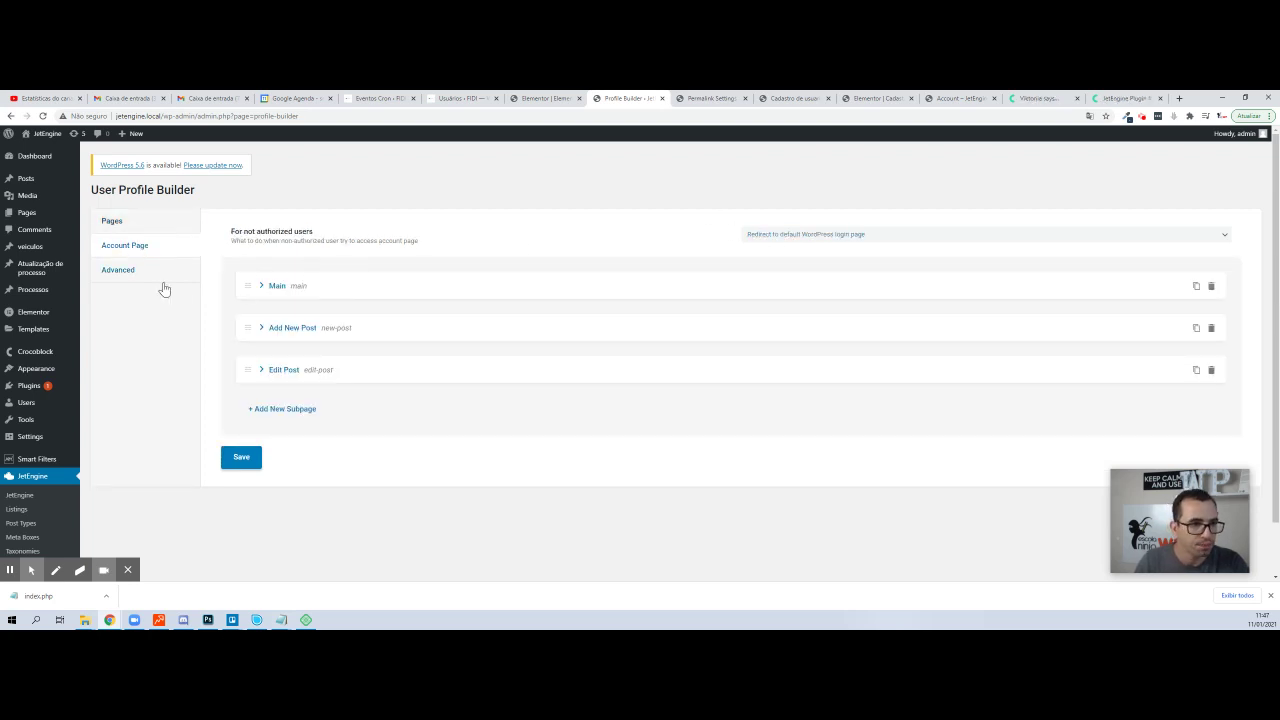
pyautogui.click(125, 269)
pyautogui.click(127, 245)
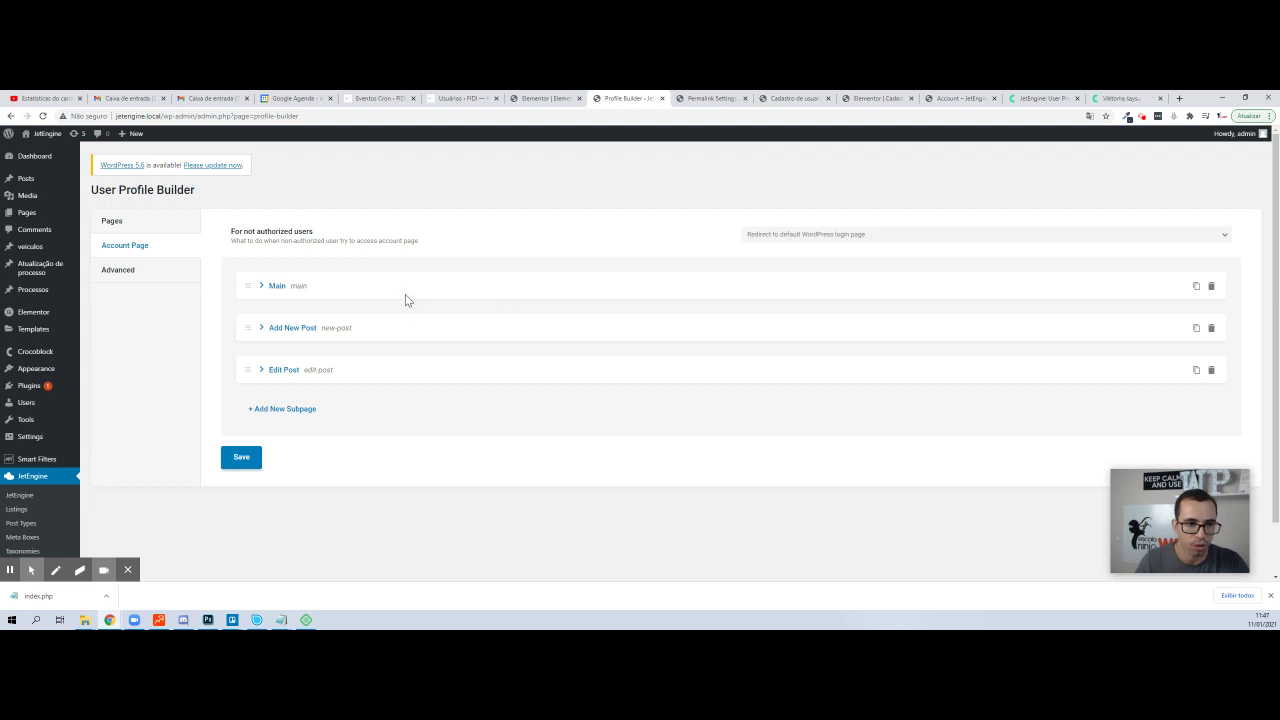
pyautogui.click(145, 226)
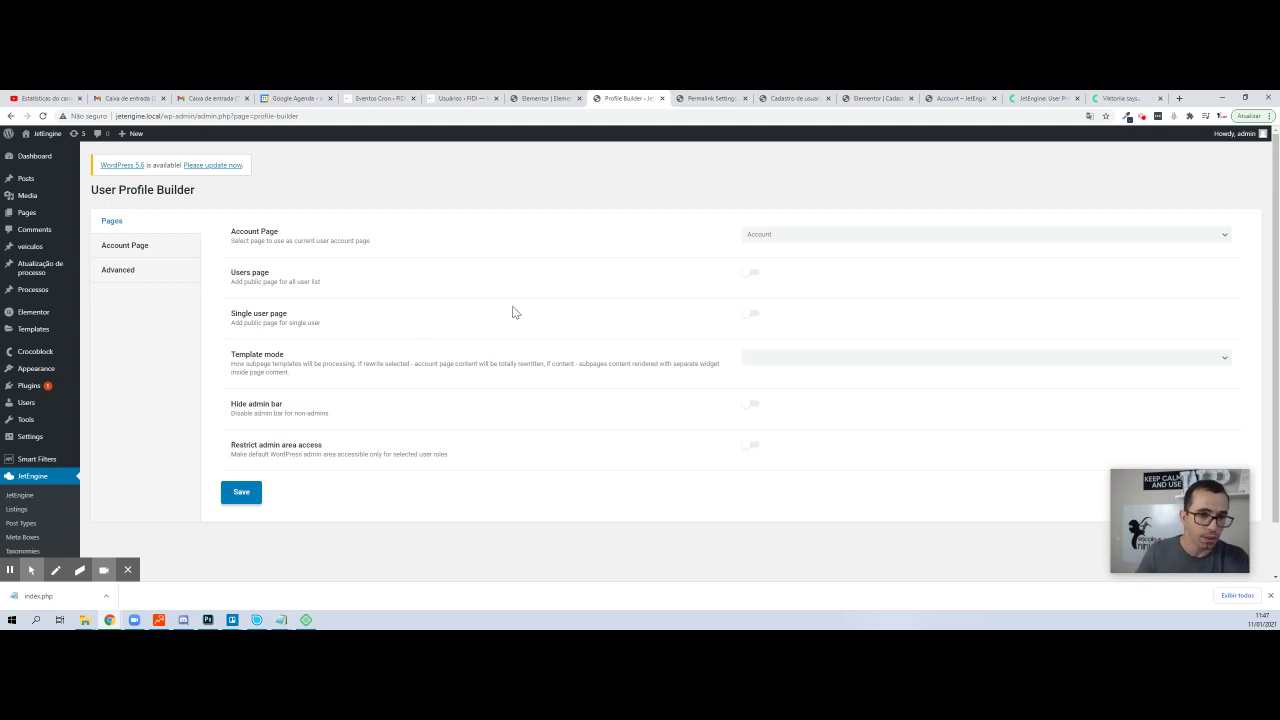
pyautogui.click(757, 240)
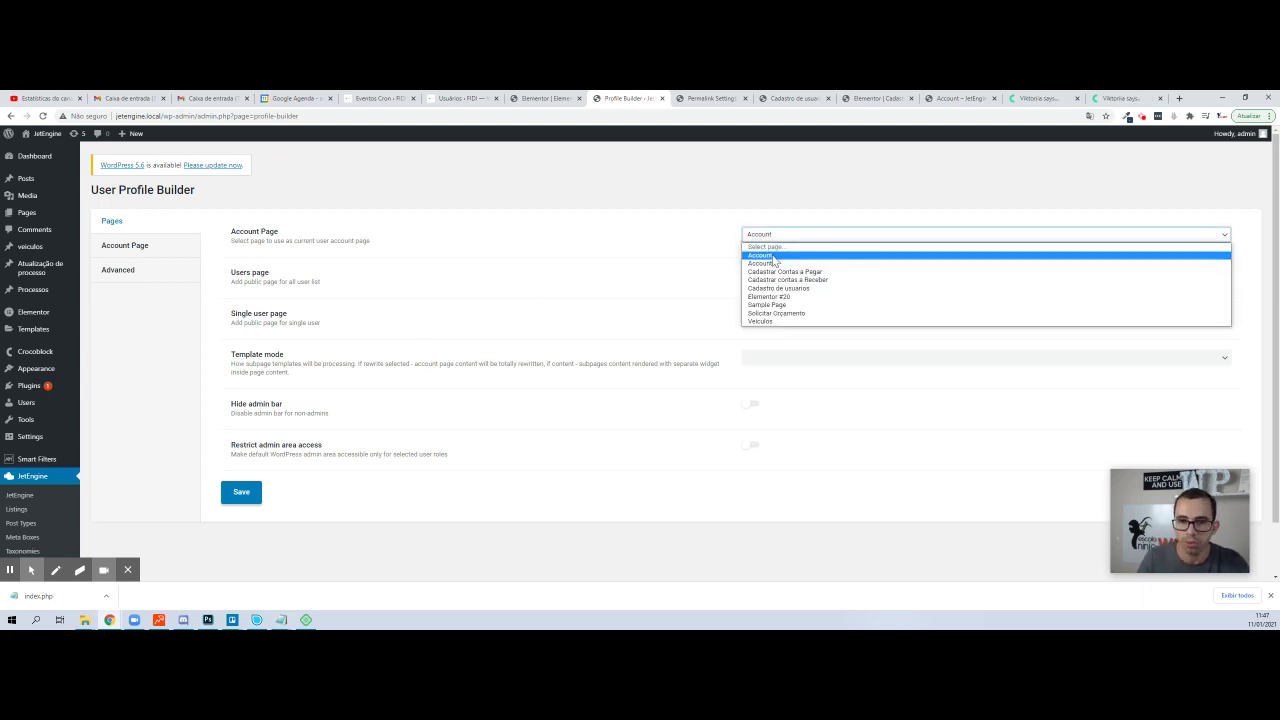
pyautogui.click(791, 262)
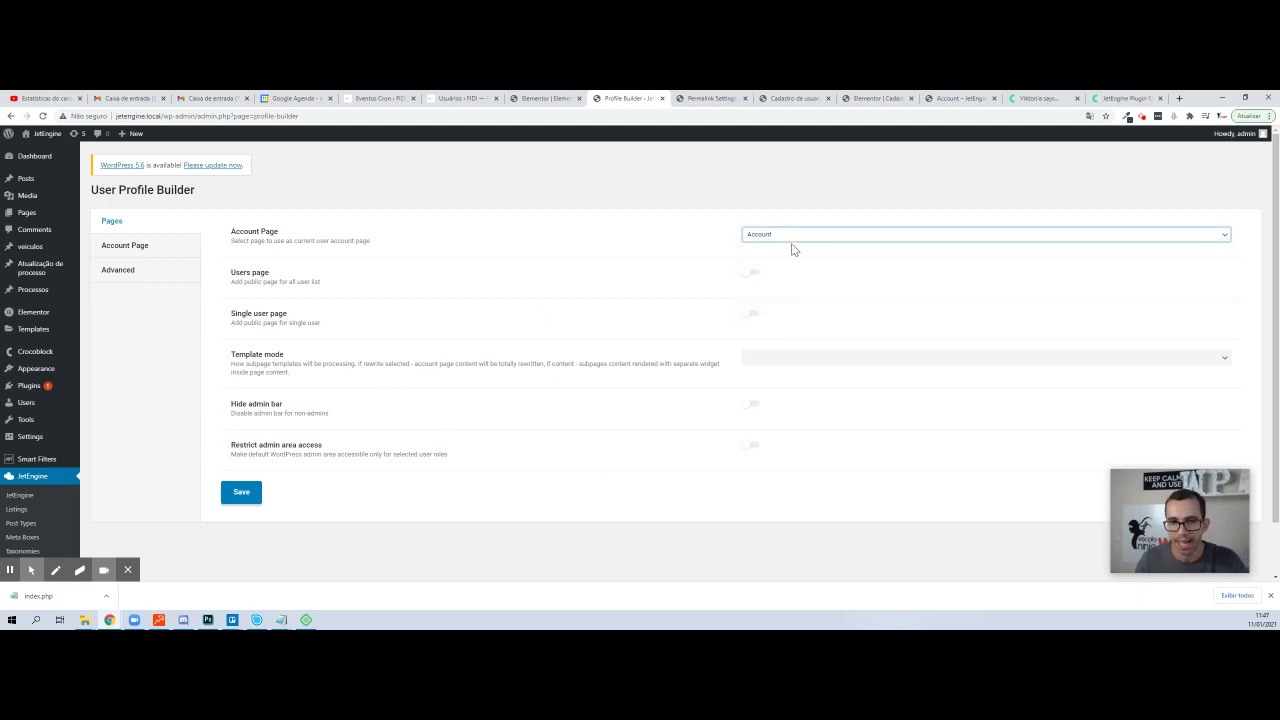
pyautogui.click(766, 238)
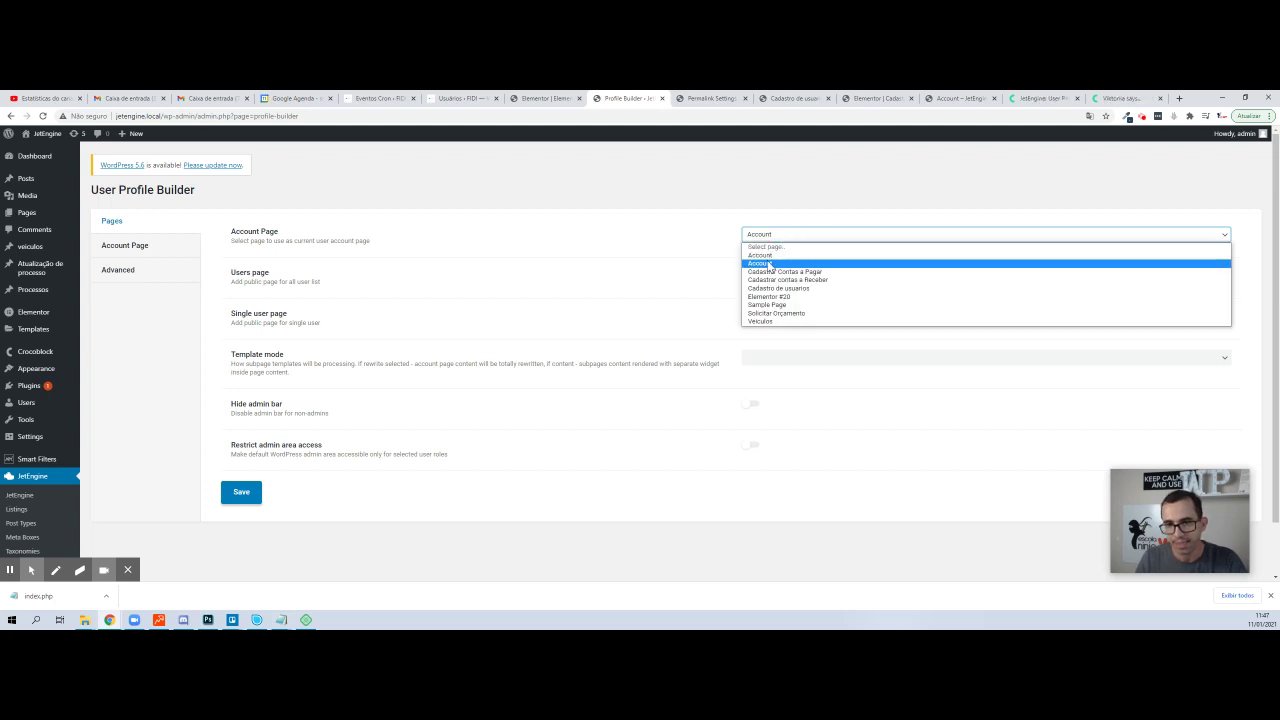
pyautogui.click(772, 263)
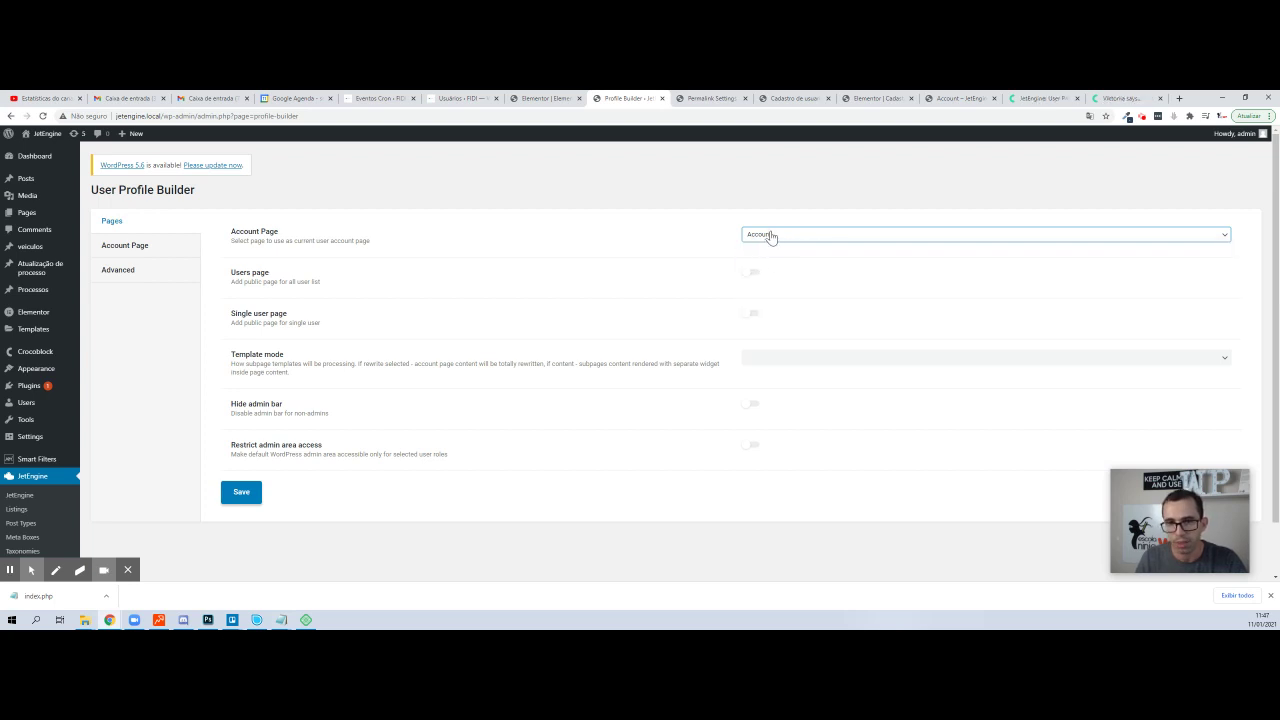
pyautogui.click(238, 492)
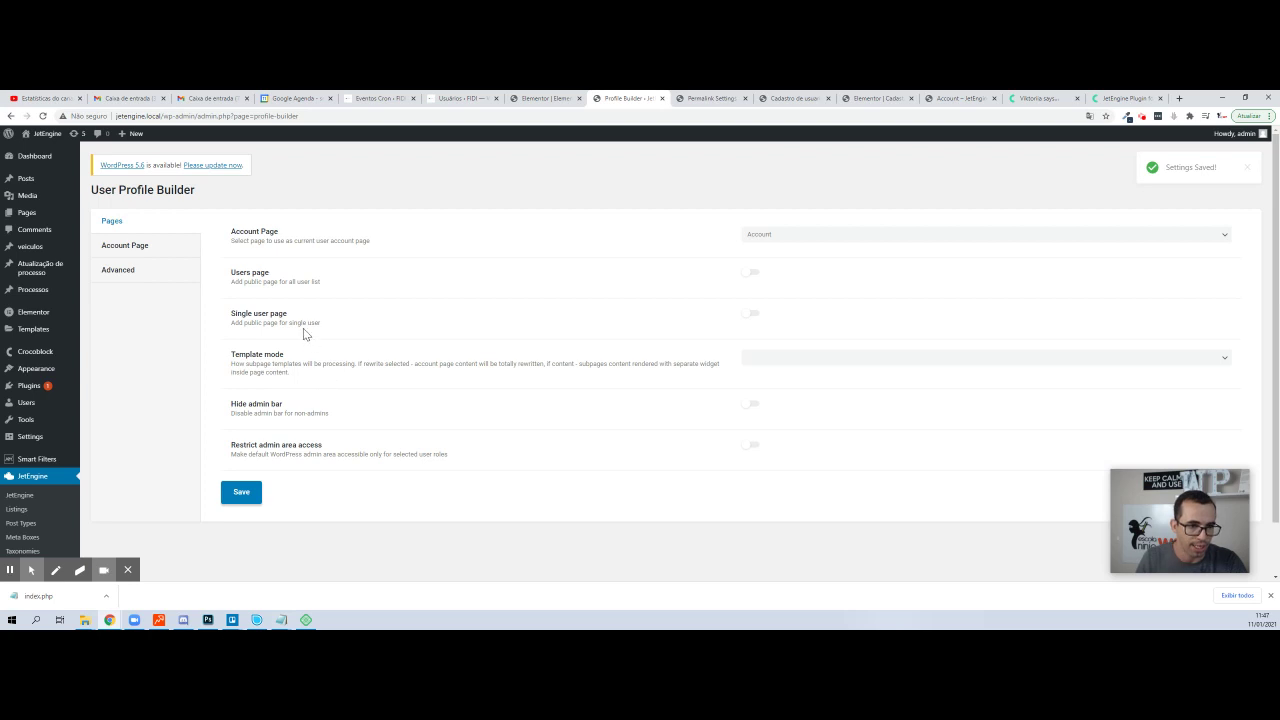
# - Expand the Main subpage, keep its User Post template, and save the settings again
pyautogui.click(124, 245)
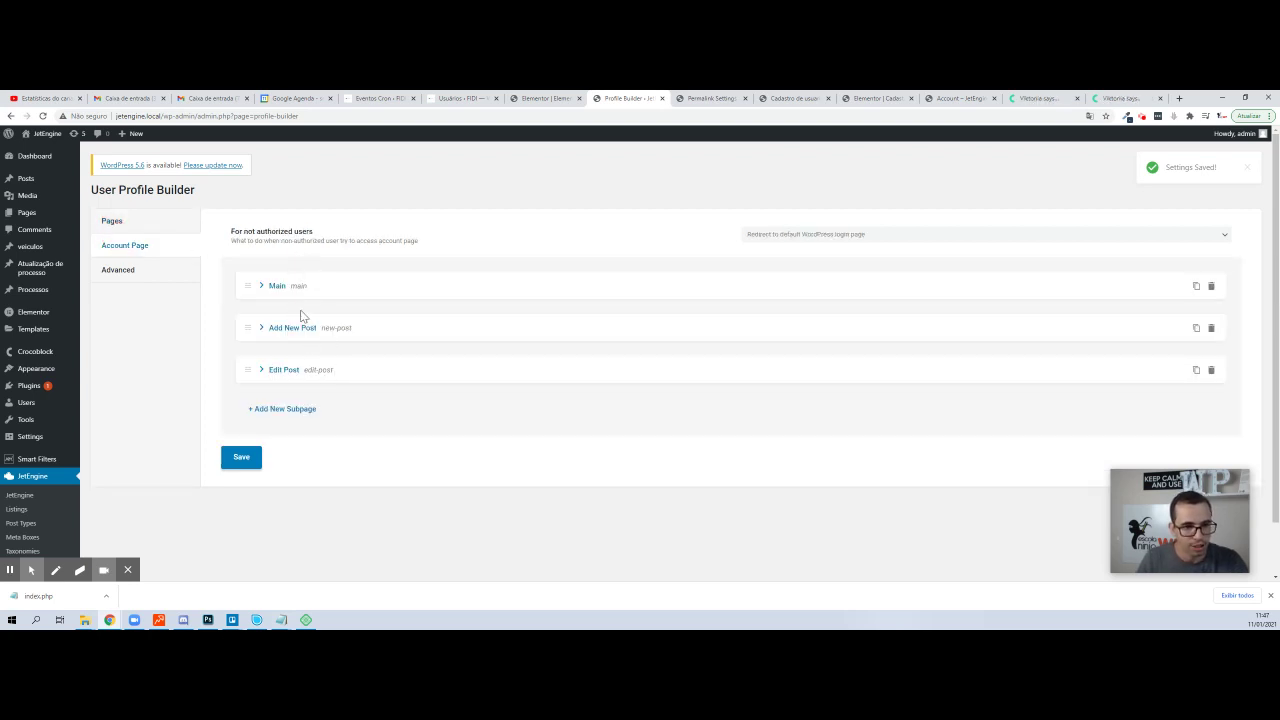
pyautogui.click(277, 287)
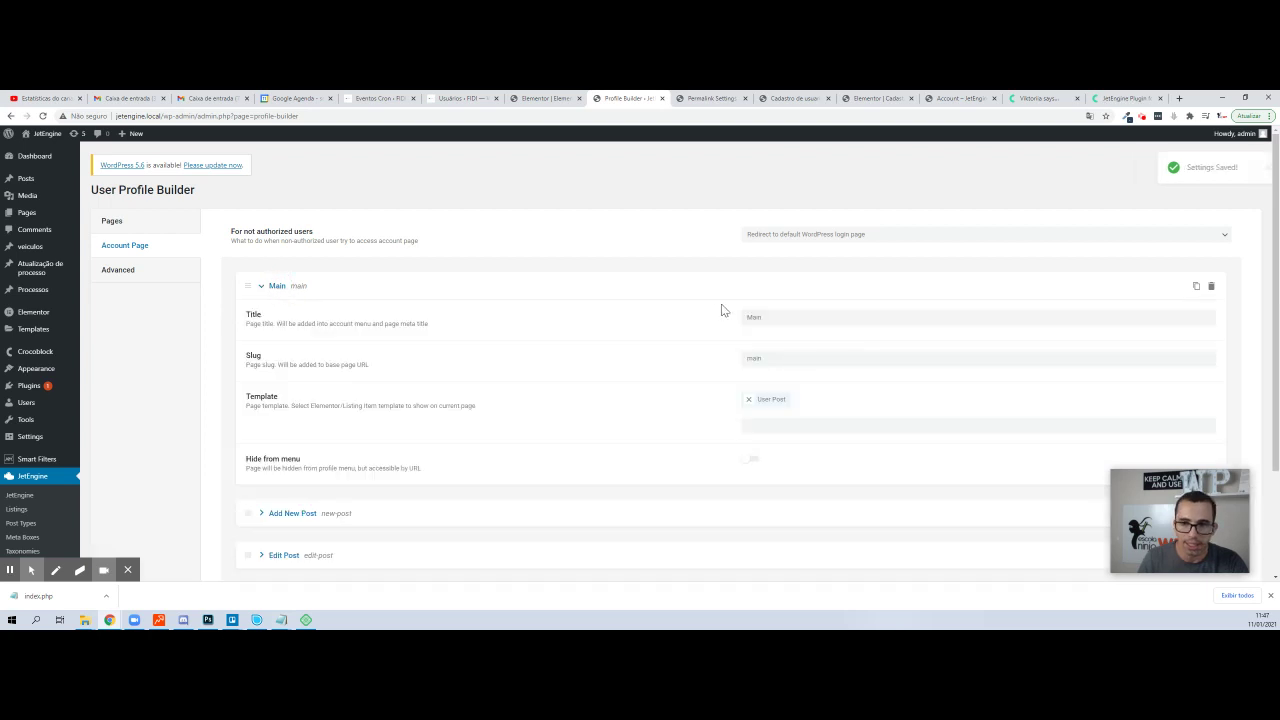
pyautogui.scroll(-2, 743, 309)
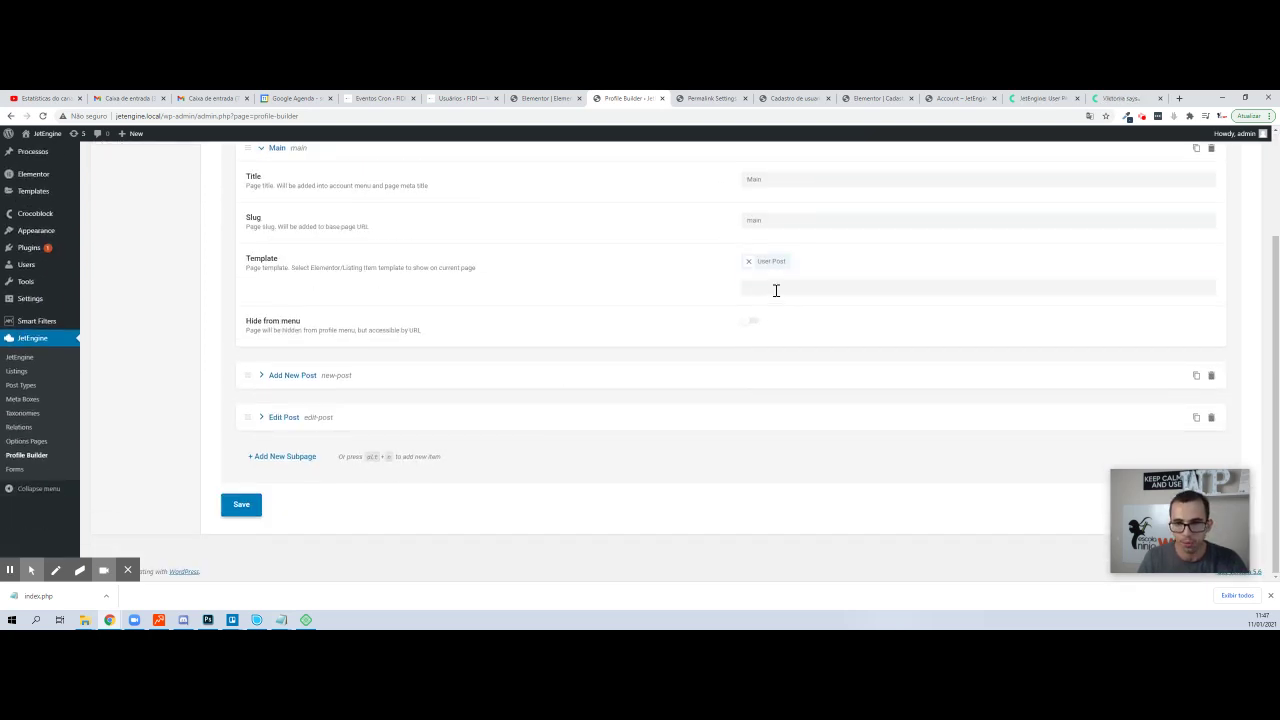
pyautogui.click(780, 289)
pyautogui.click(470, 305)
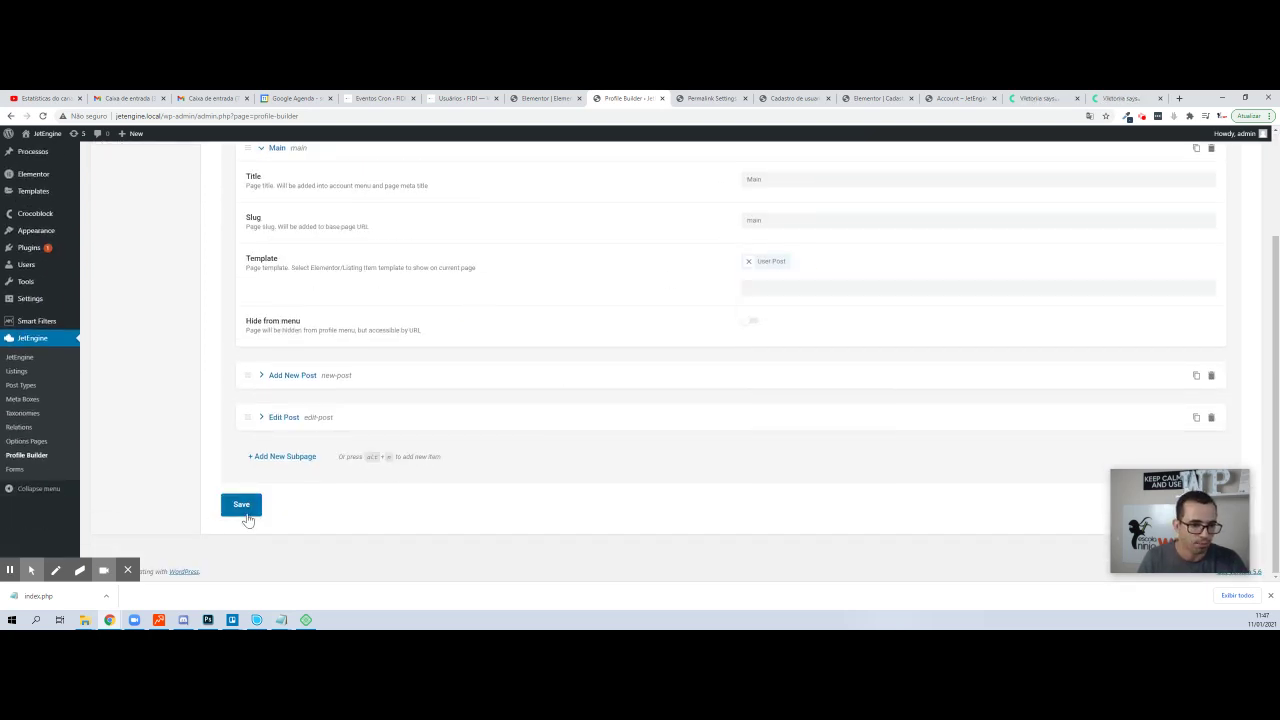
pyautogui.click(241, 506)
pyautogui.scroll(3, 51, 271)
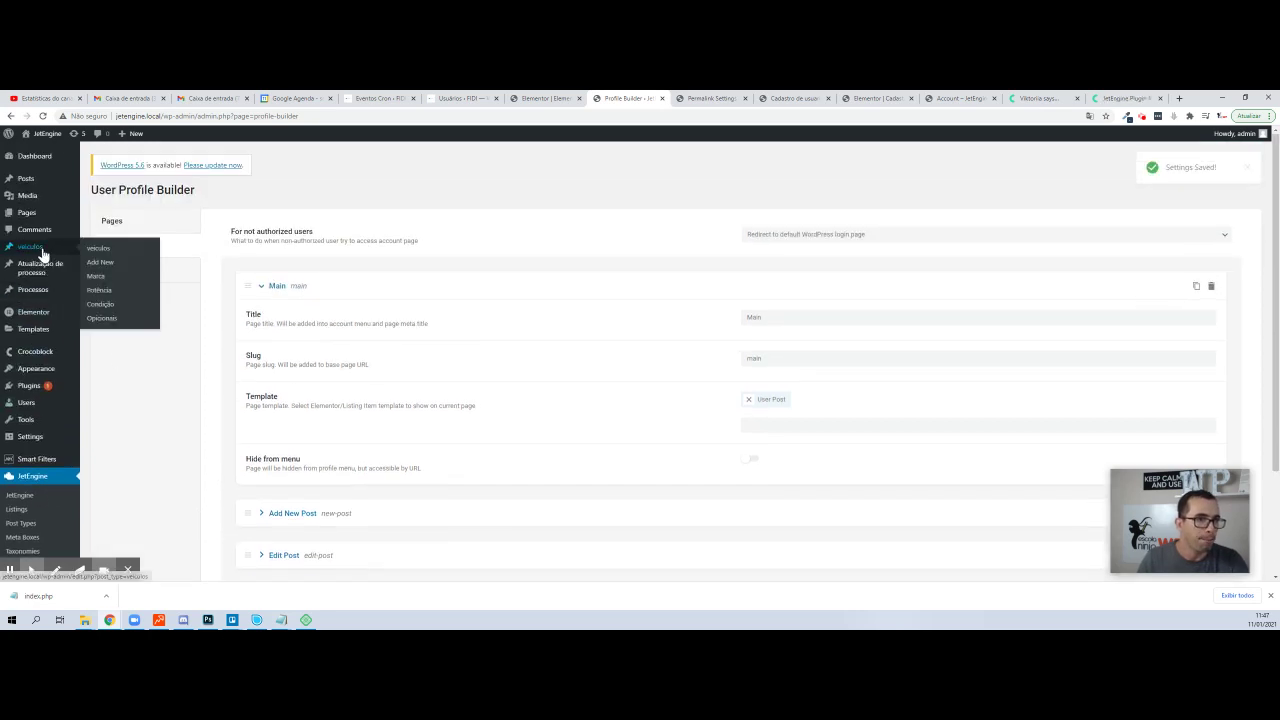
pyautogui.moveTo(32, 220)
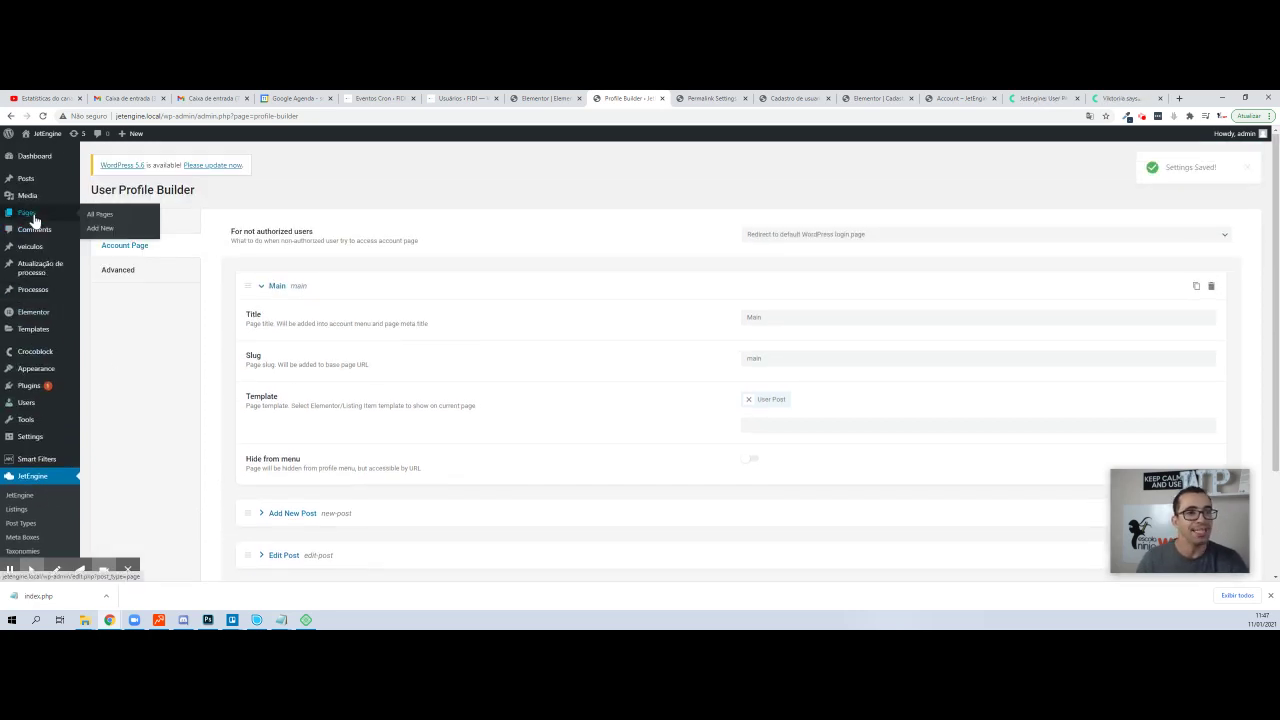
# - On the site, open the first Account page, visit ADD NEW POST, then return to MAIN
pyautogui.click(712, 98)
pyautogui.click(762, 98)
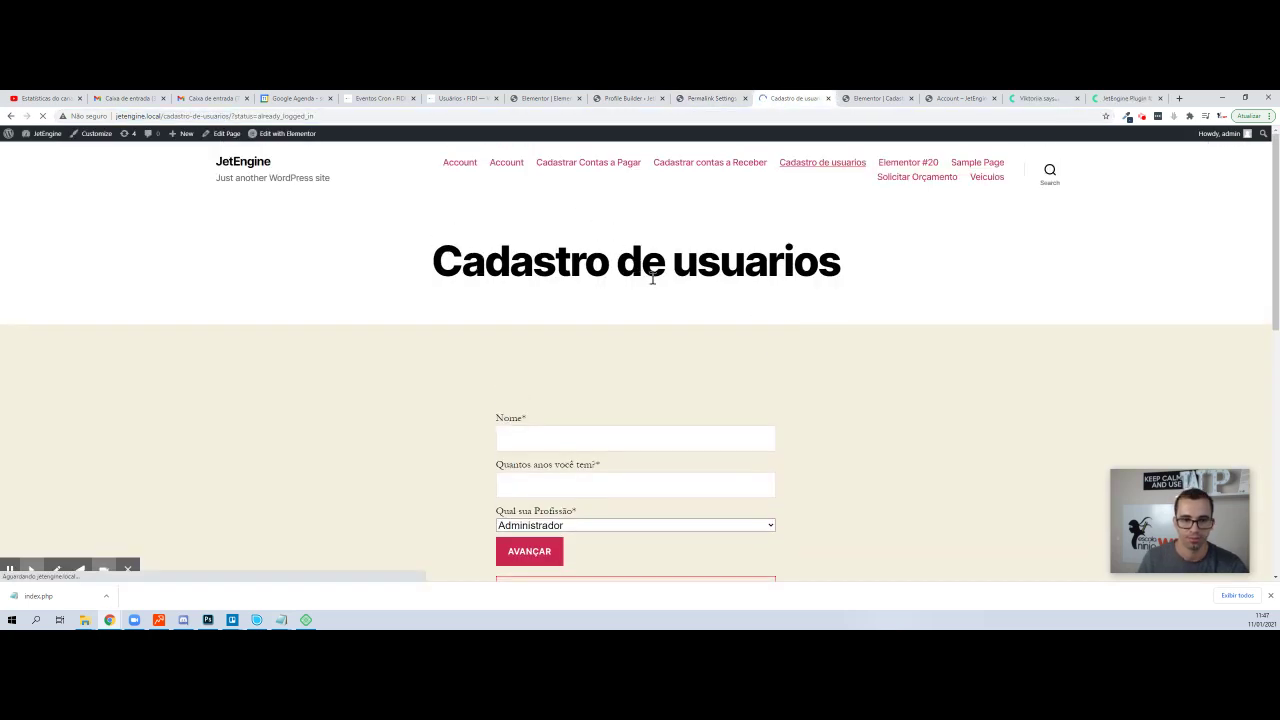
pyautogui.click(459, 163)
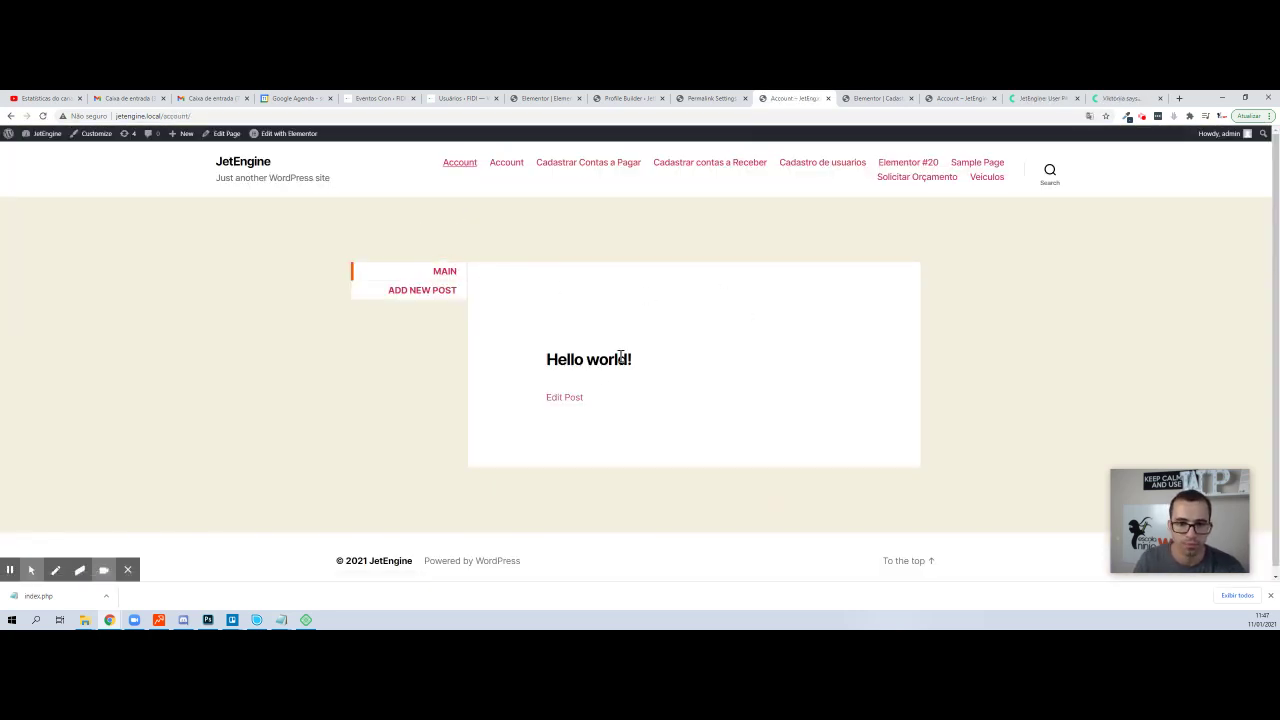
pyautogui.click(440, 294)
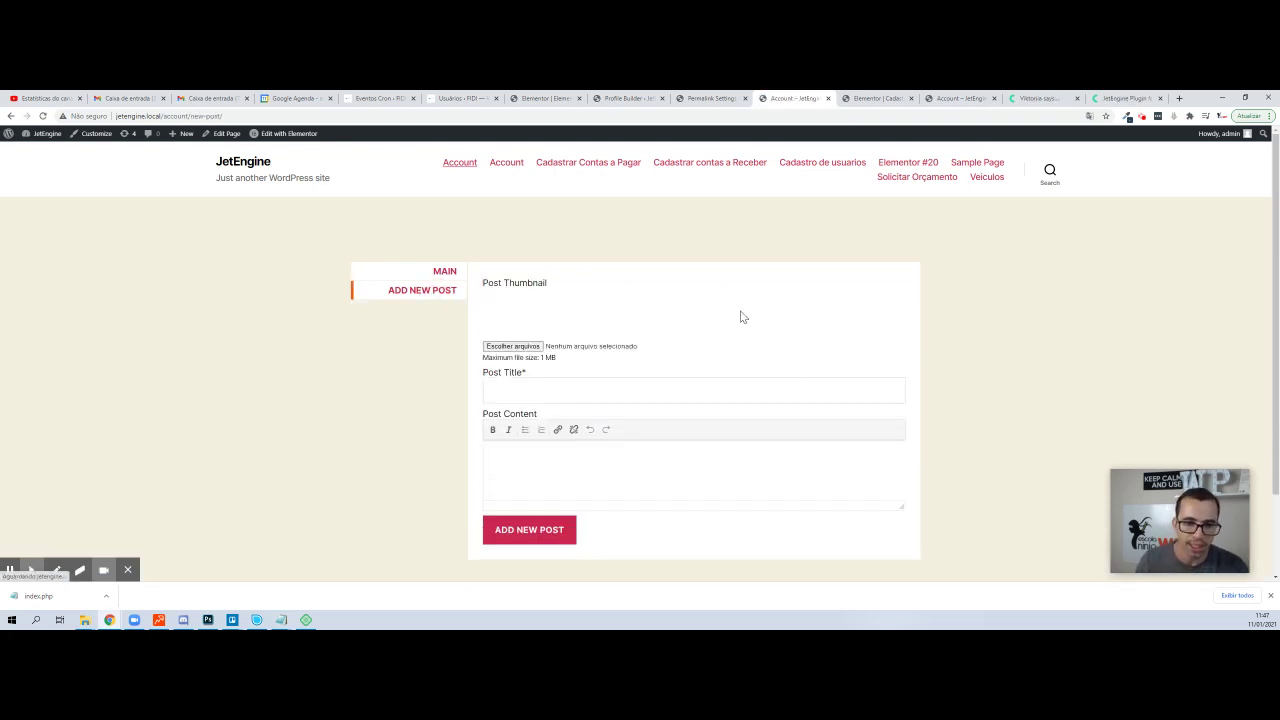
pyautogui.scroll(-1, 523, 383)
pyautogui.scroll(1, 686, 294)
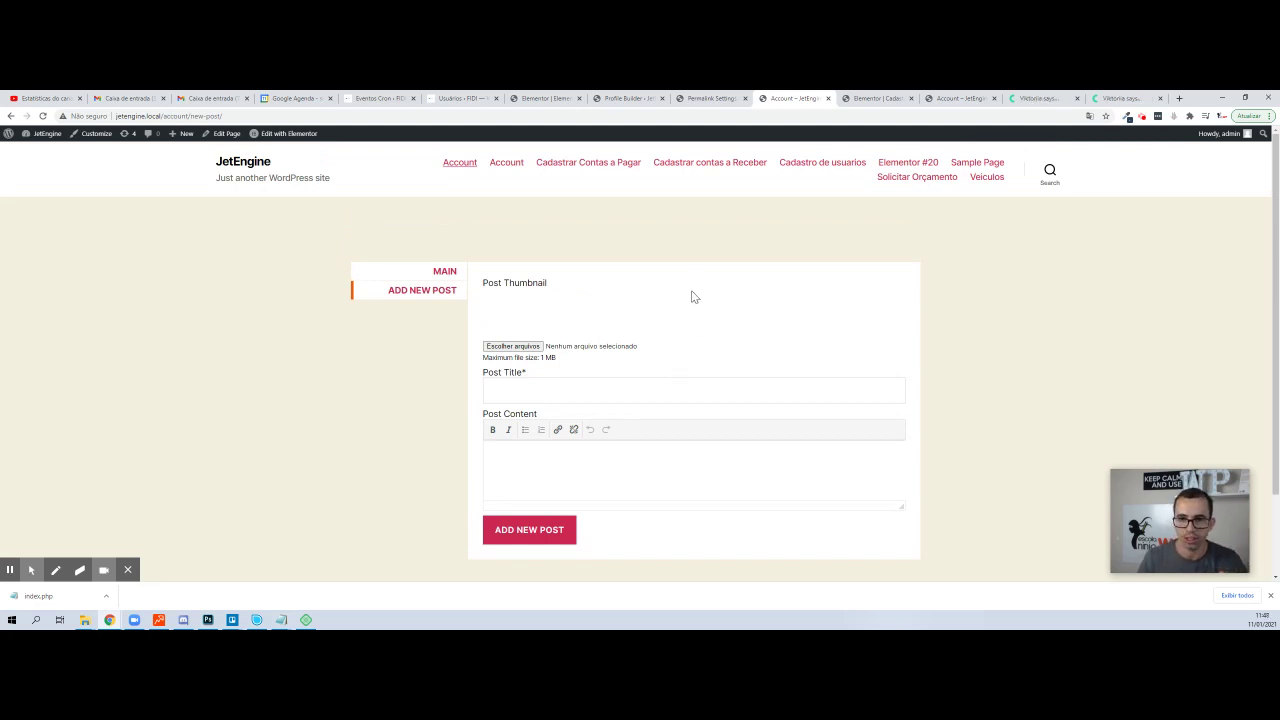
pyautogui.click(445, 271)
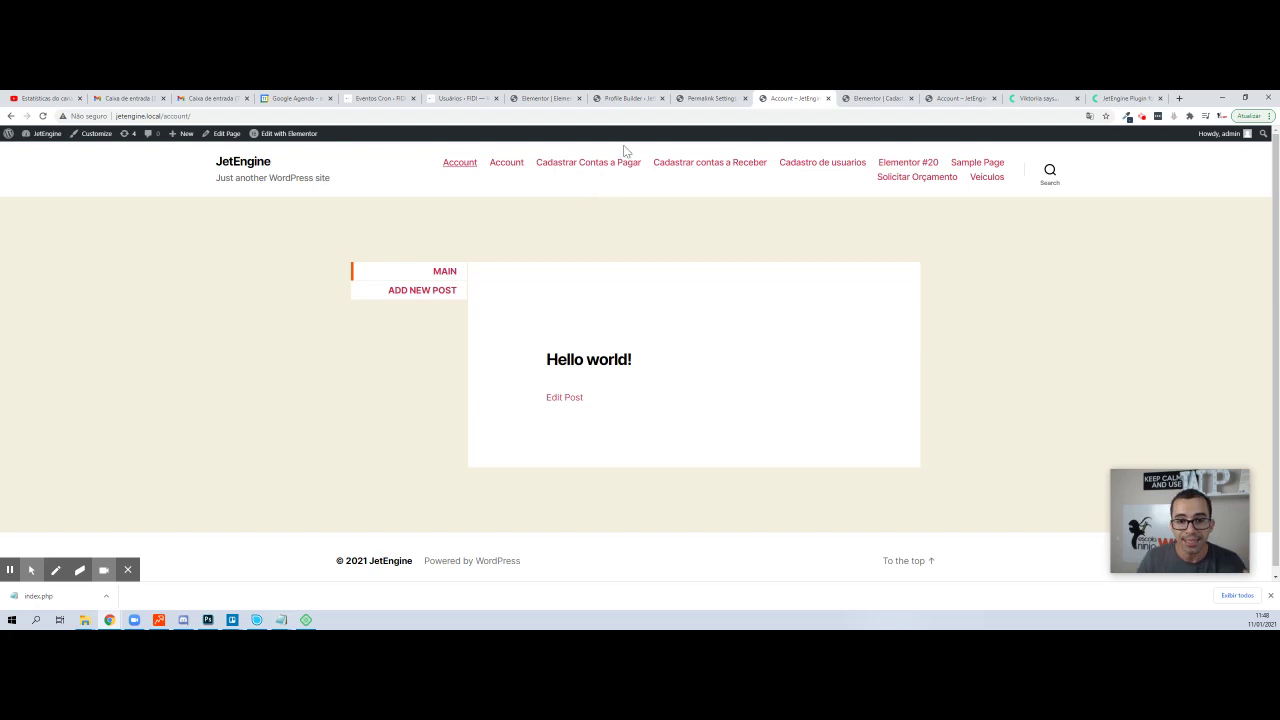
# - Open Profile Builder's Account Page settings and inspect the Main subpage's title and slug
pyautogui.click(706, 101)
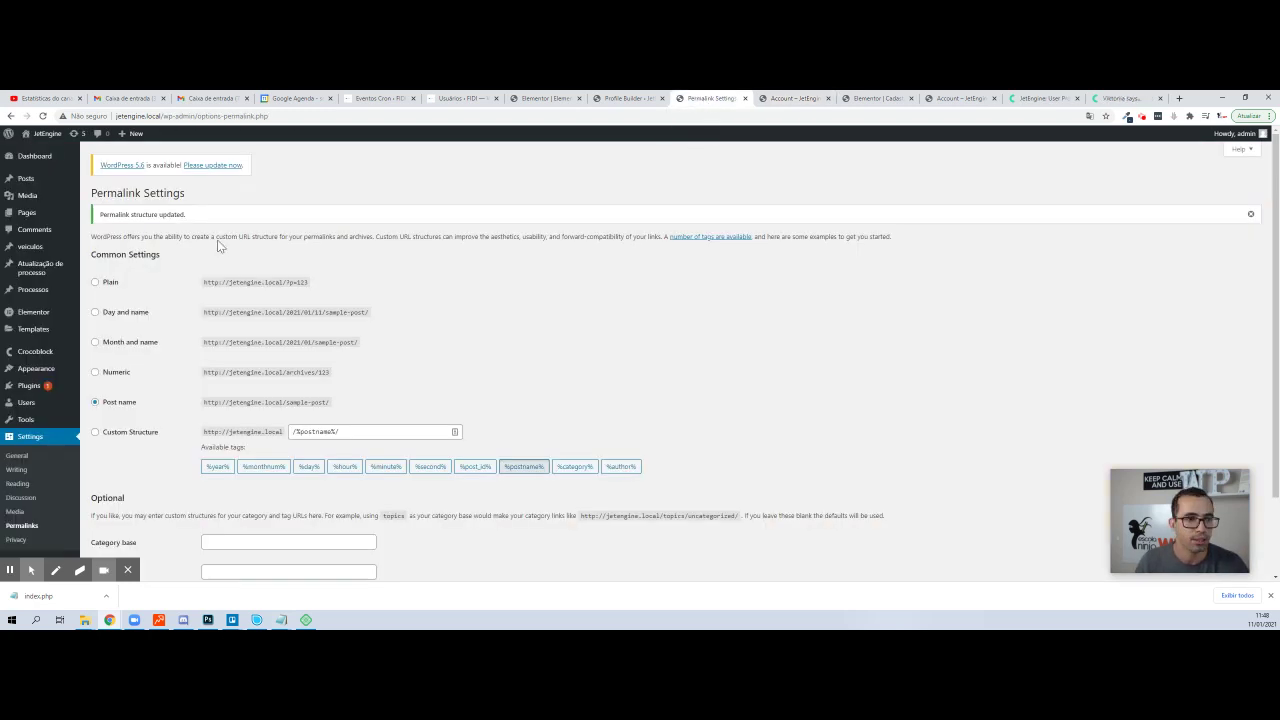
pyautogui.scroll(-1, 20, 470)
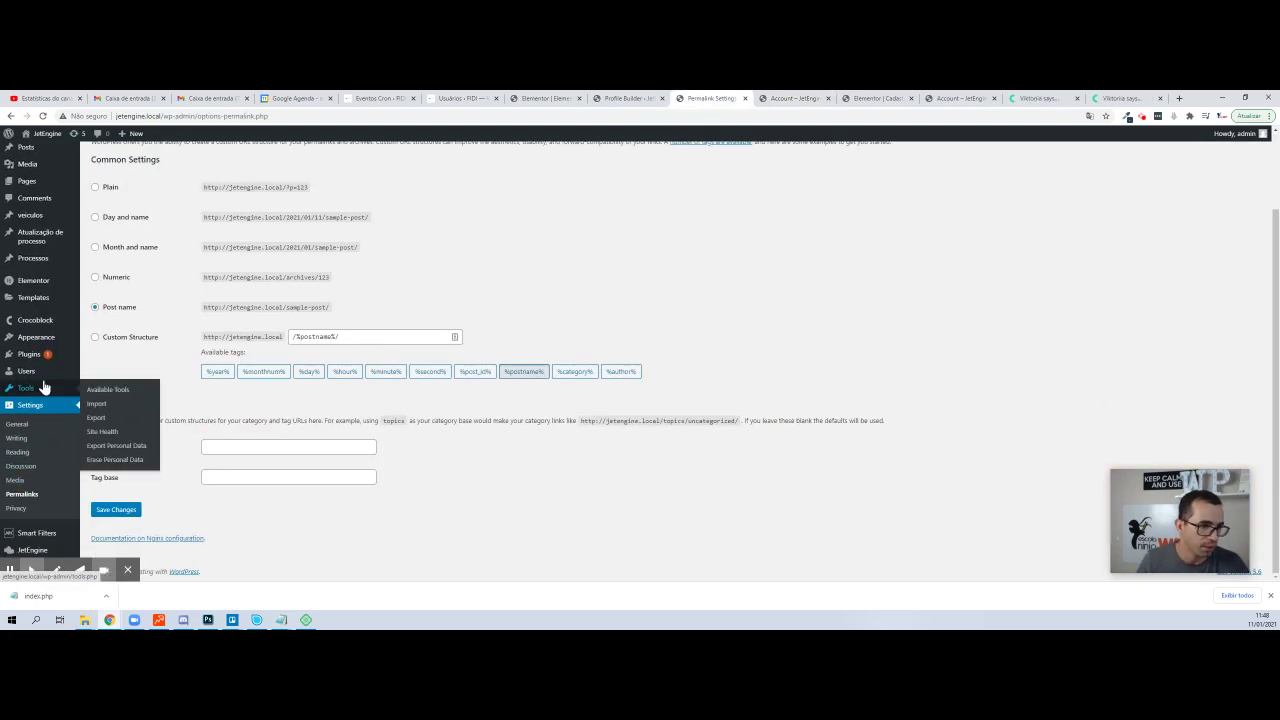
pyautogui.moveTo(52, 345)
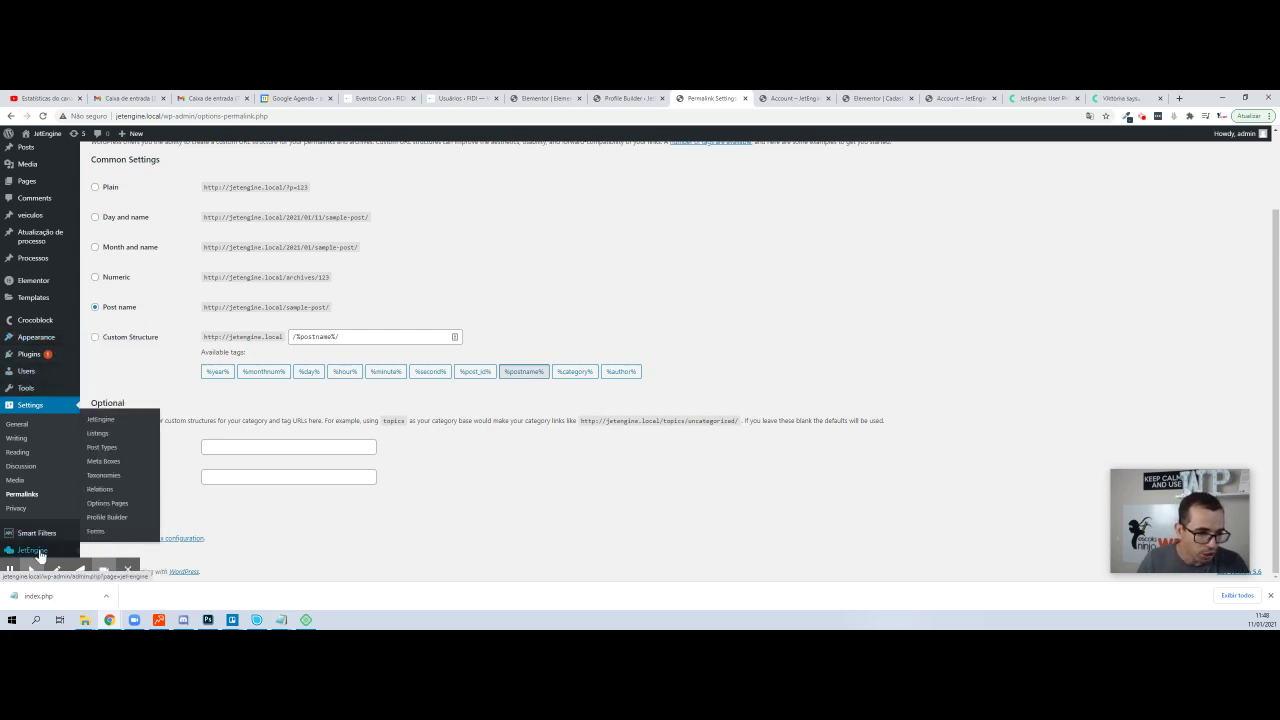
pyautogui.click(112, 518)
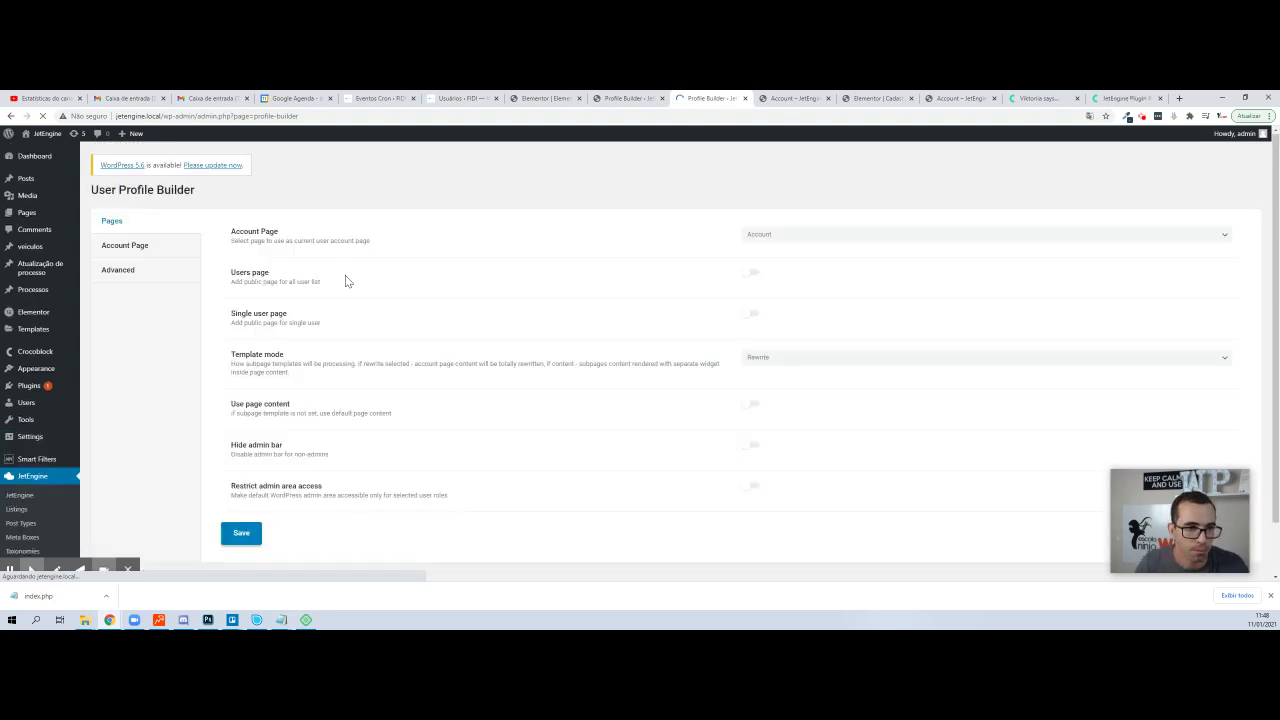
pyautogui.click(130, 246)
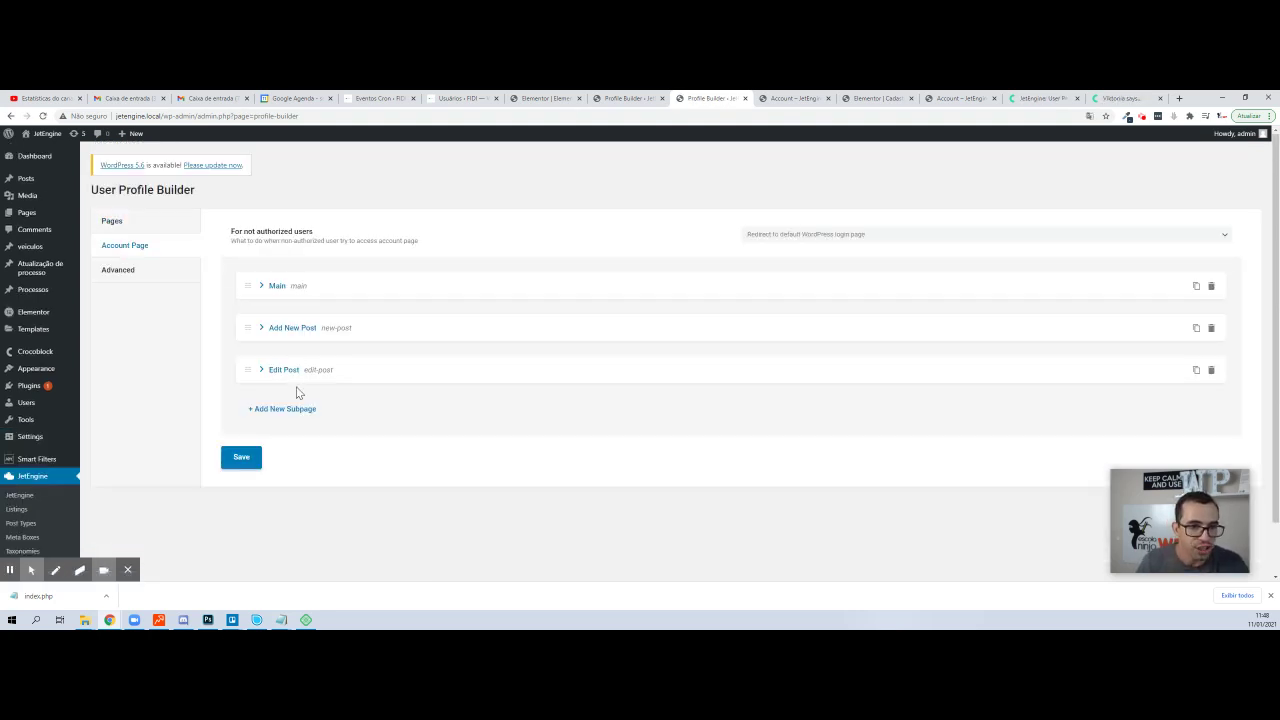
pyautogui.click(268, 285)
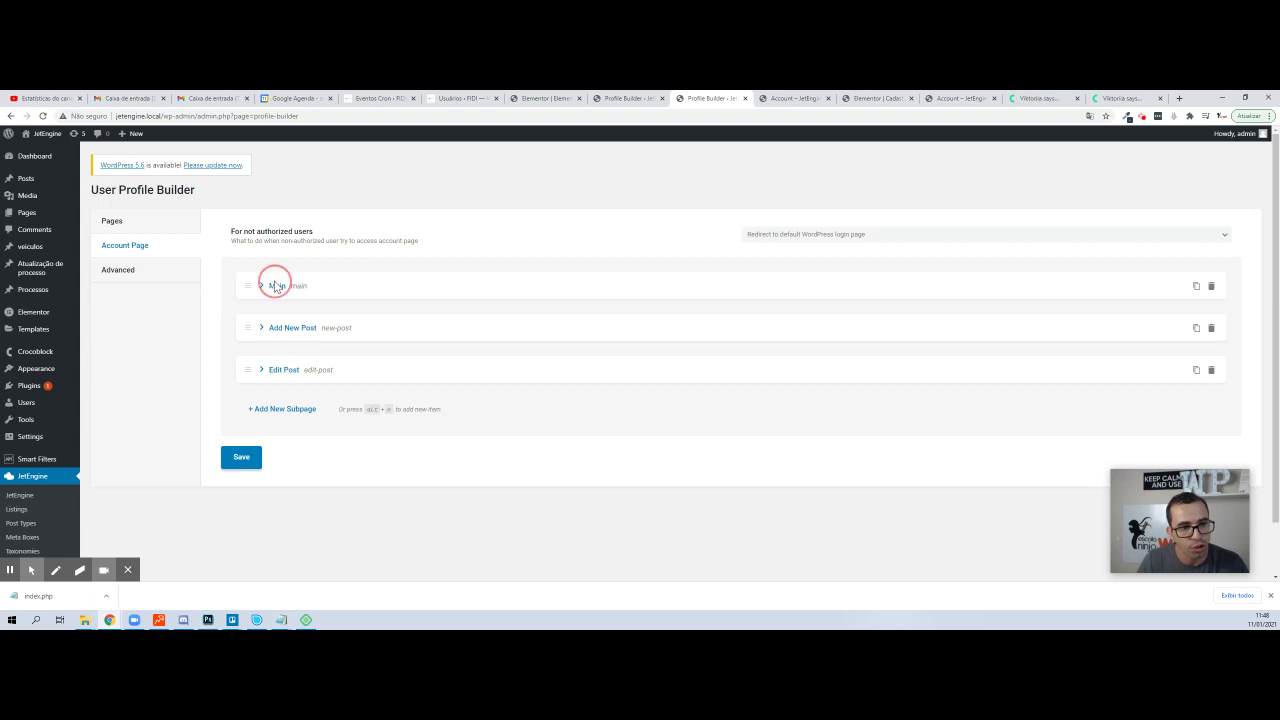
pyautogui.click(801, 315)
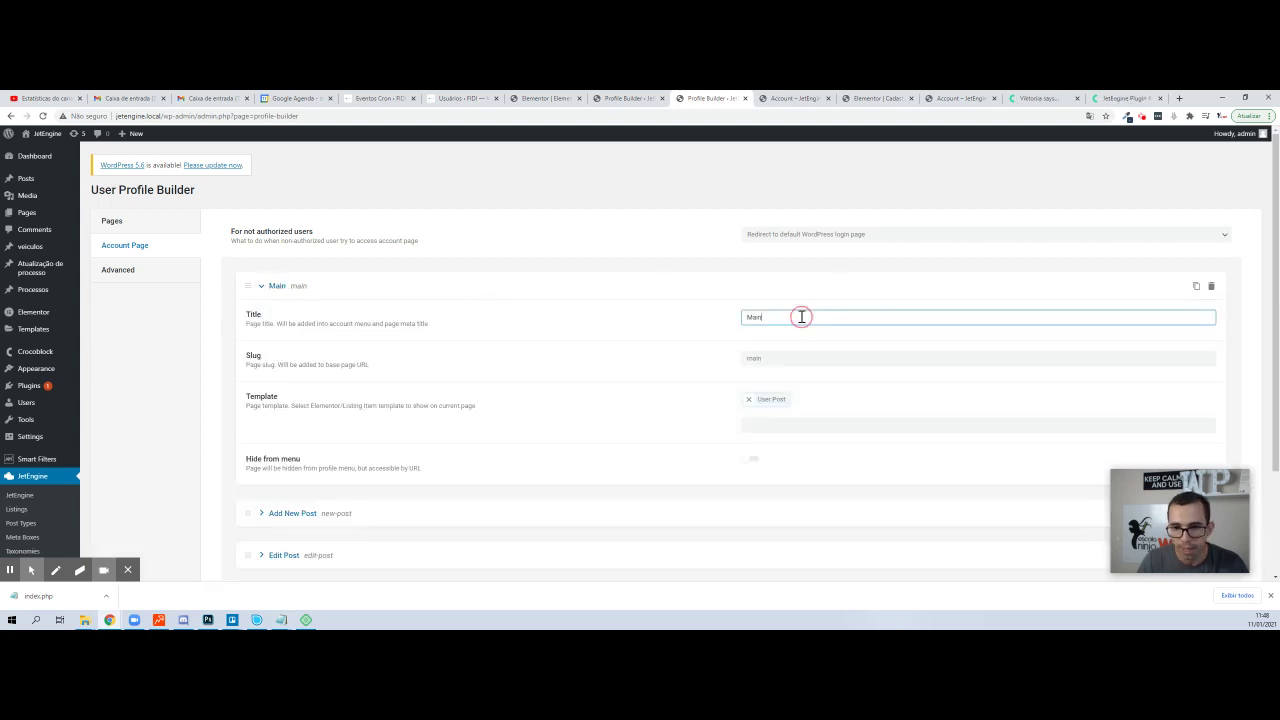
pyautogui.click(792, 360)
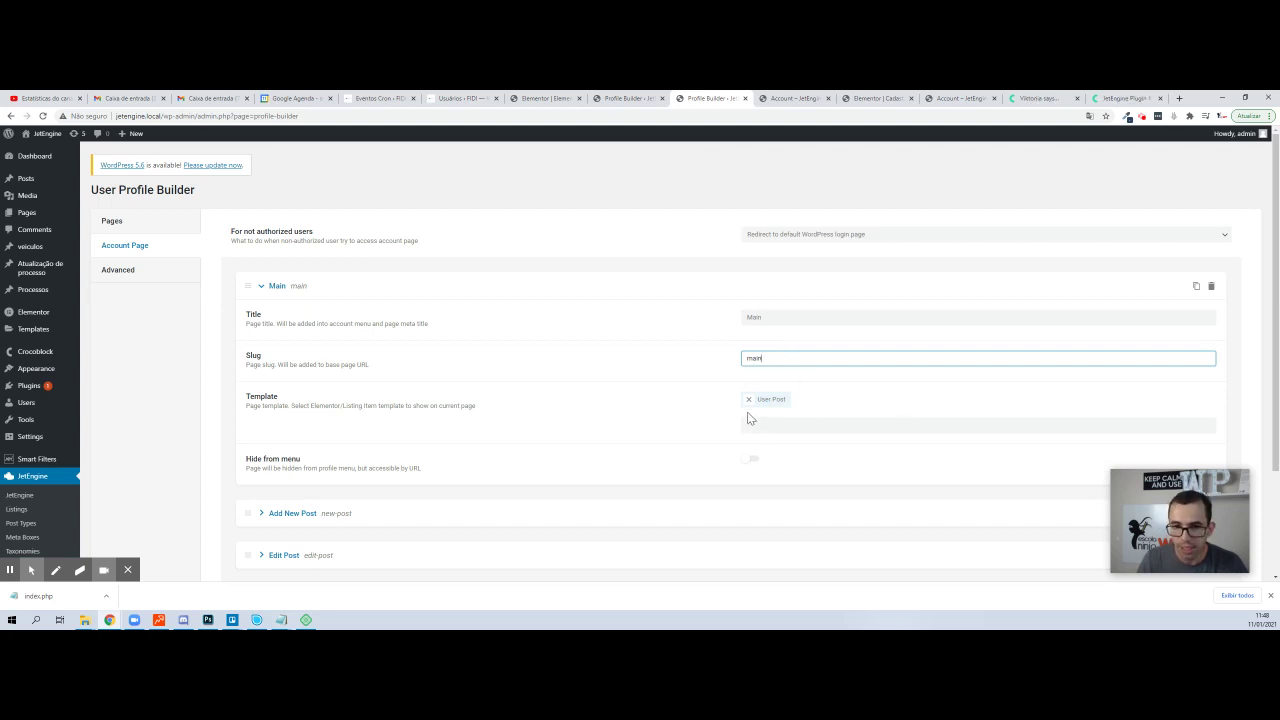
pyautogui.scroll(-3, 549, 403)
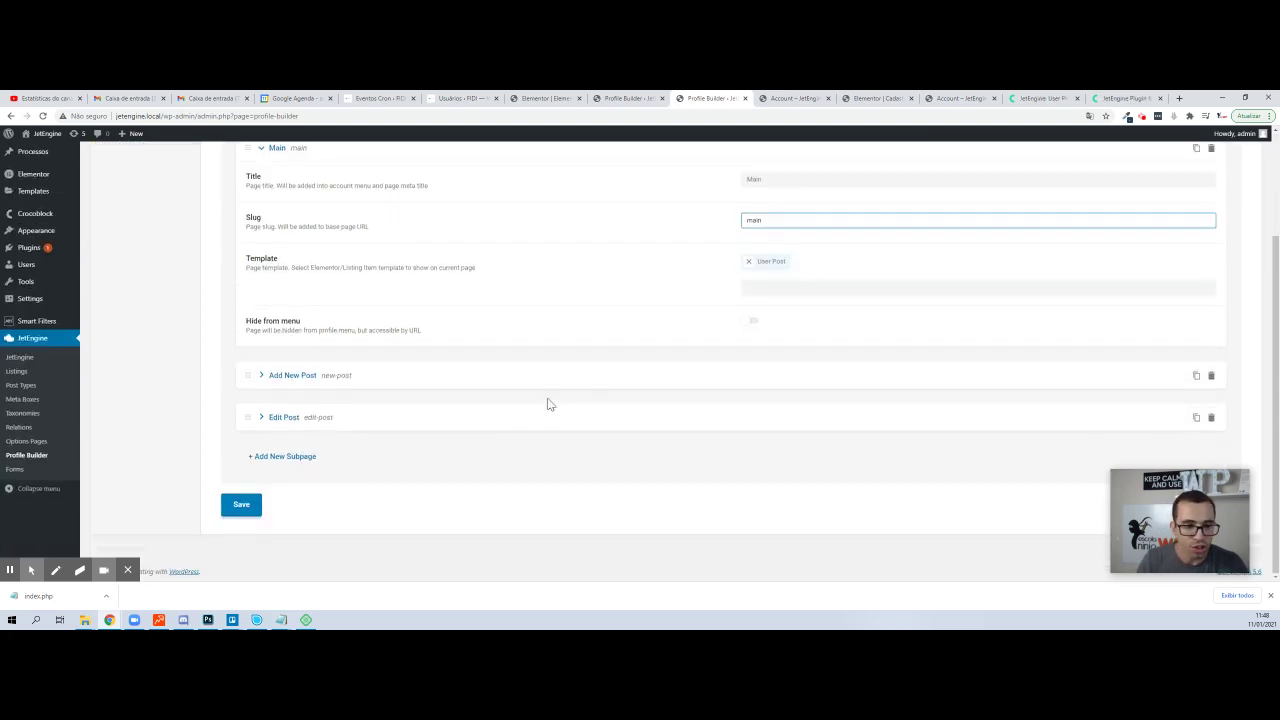
# - Add a subpage titled 'Editar Perfil' (slug editar-perfil) using the Edit User template
pyautogui.click(292, 457)
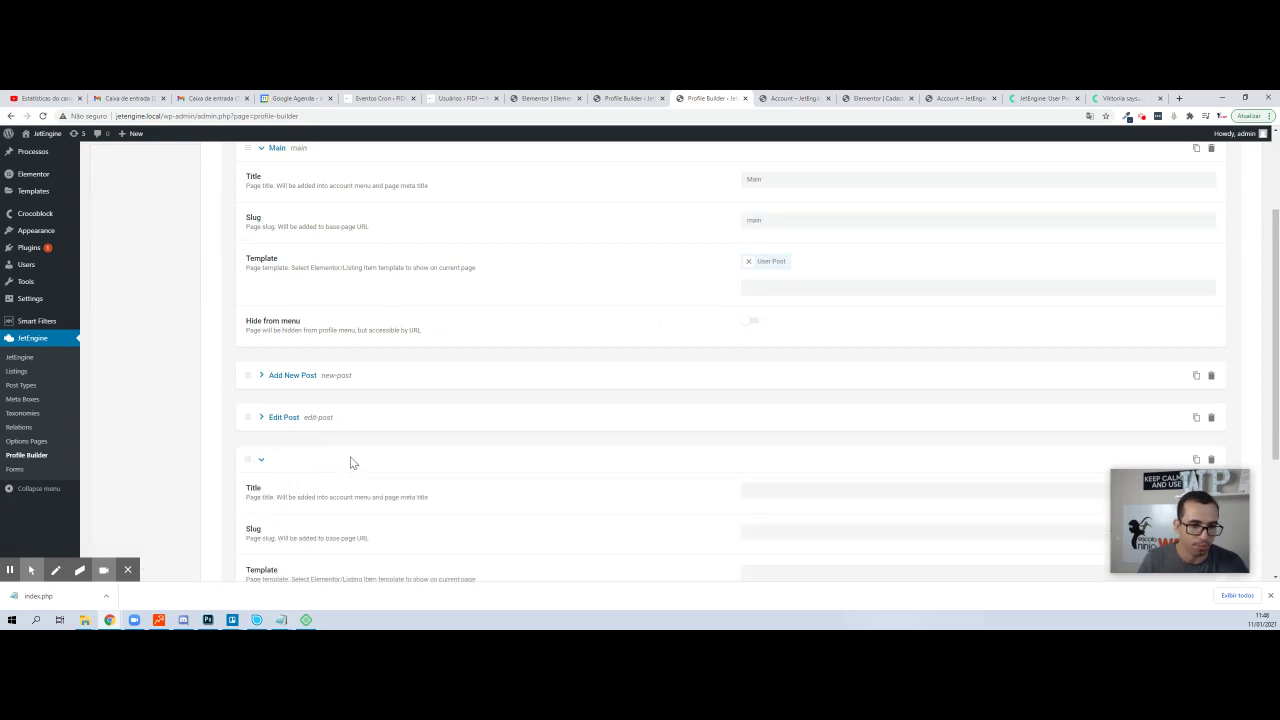
pyautogui.click(805, 490)
pyautogui.write('Editar P')
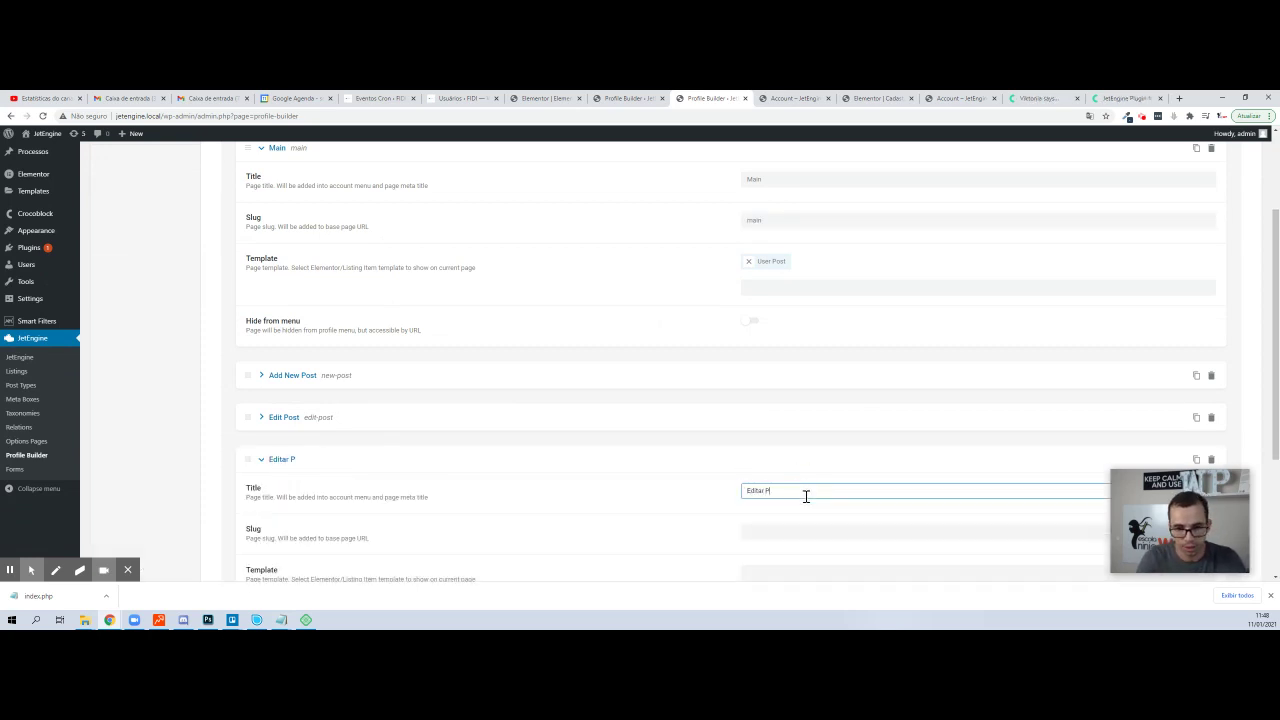
pyautogui.write('erfil')
pyautogui.press('Tab')
pyautogui.scroll(-2, 805, 495)
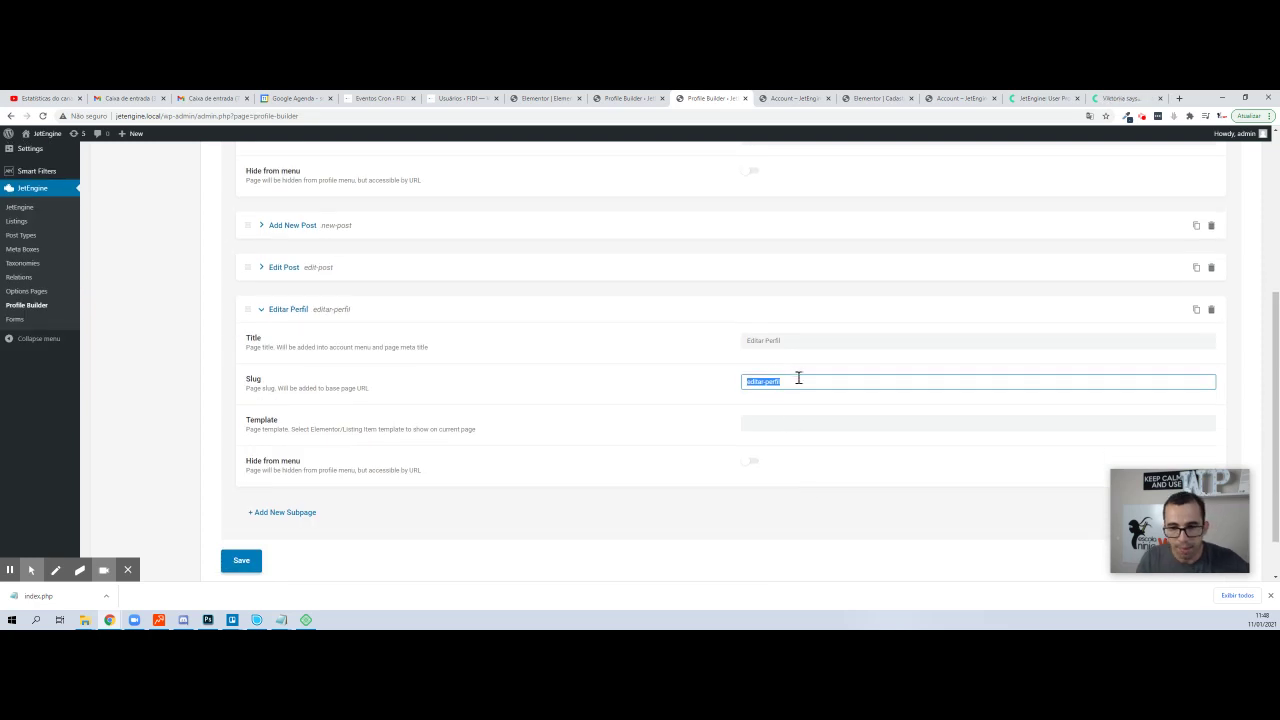
pyautogui.click(755, 421)
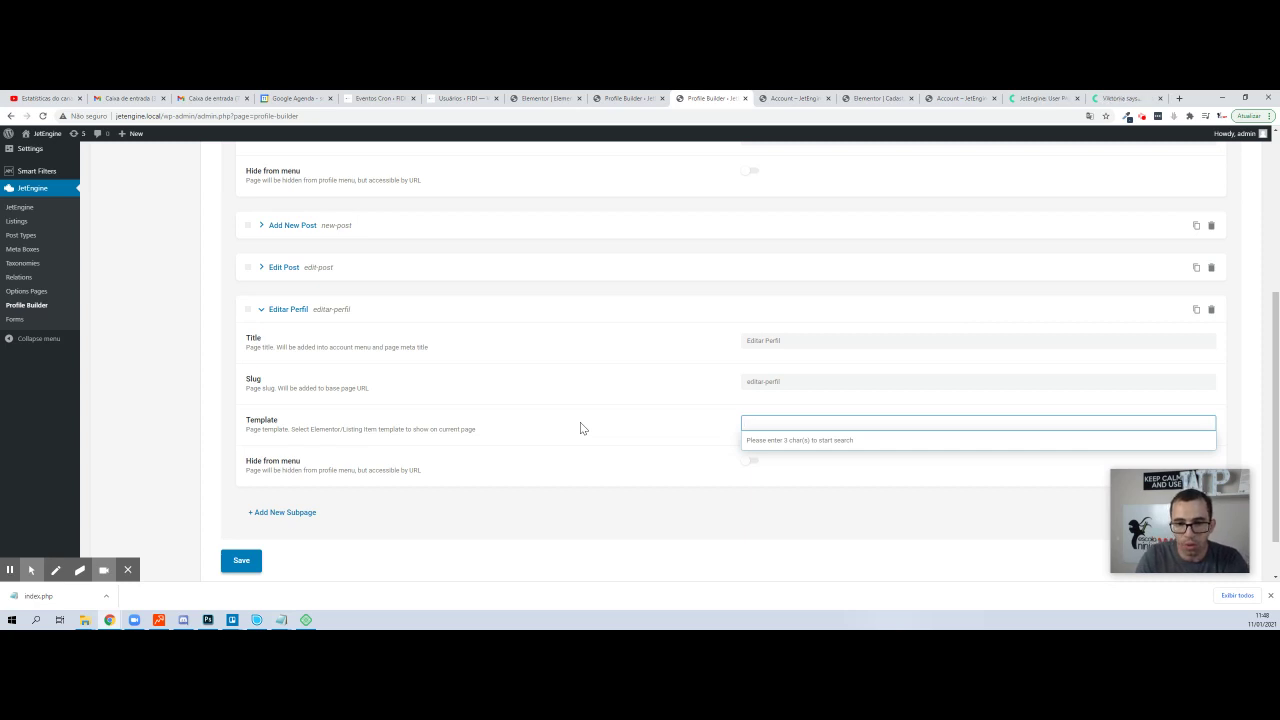
pyautogui.write('edit')
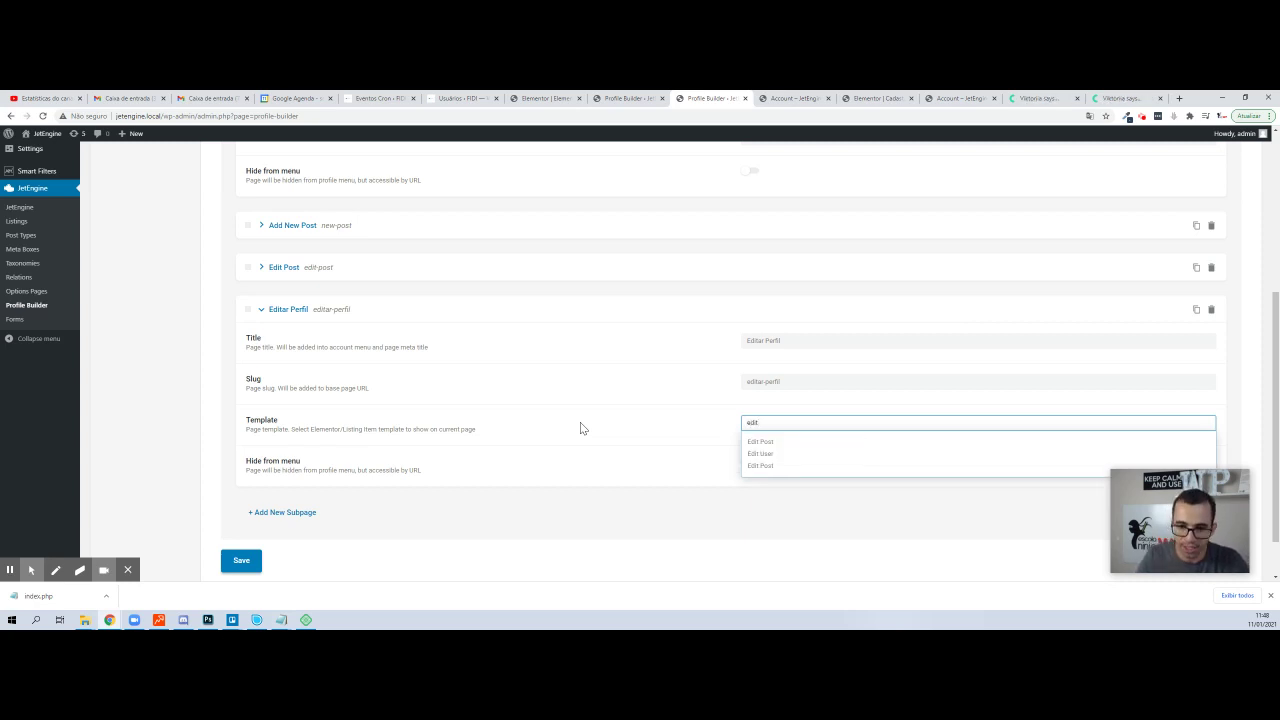
pyautogui.click(773, 456)
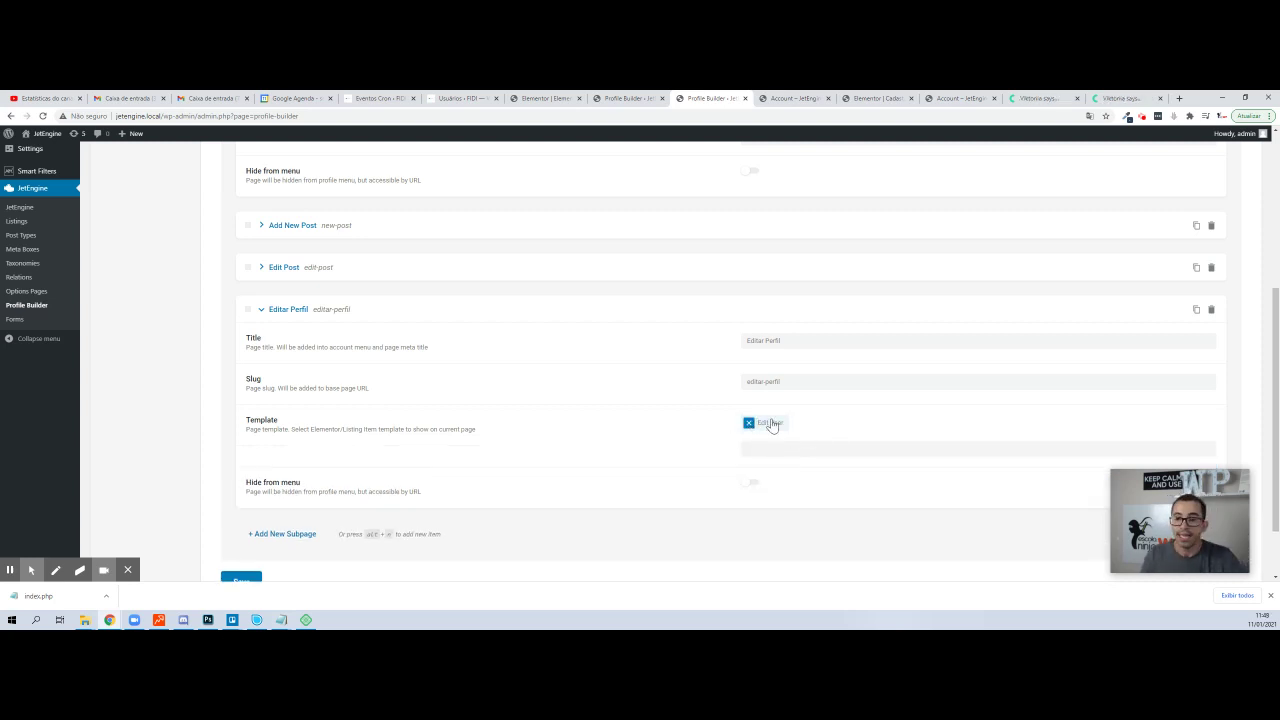
pyautogui.scroll(10, 663, 409)
pyautogui.click(100, 215)
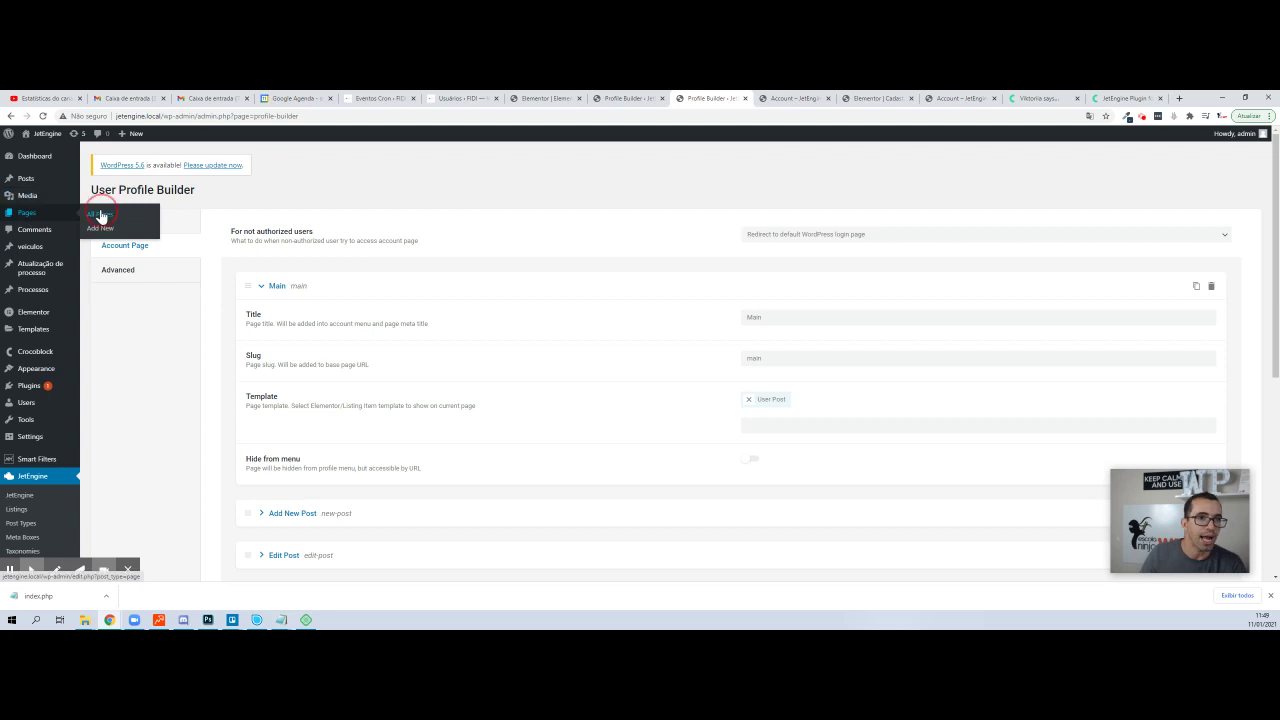
# - In the new Pages tab, open the JetEngine Forms list showing Edit User, Edit Post and New Post
pyautogui.click(752, 101)
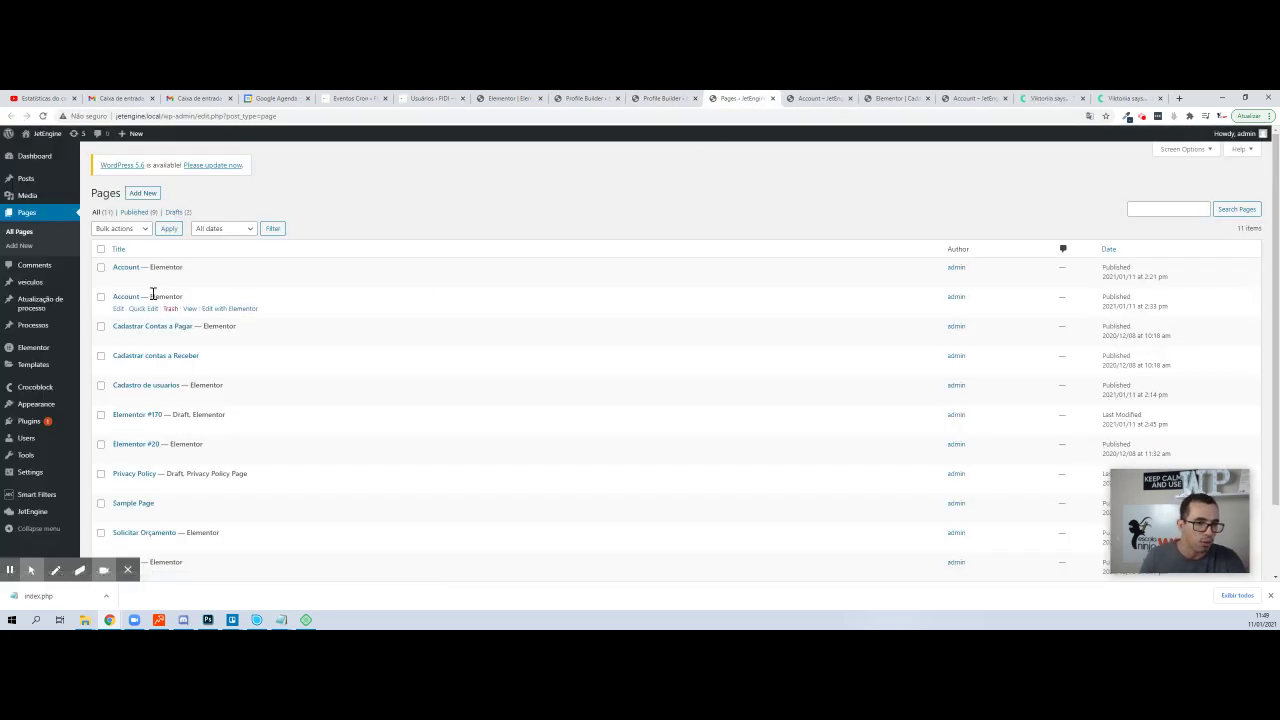
pyautogui.scroll(-2, 153, 292)
pyautogui.scroll(2, 635, 344)
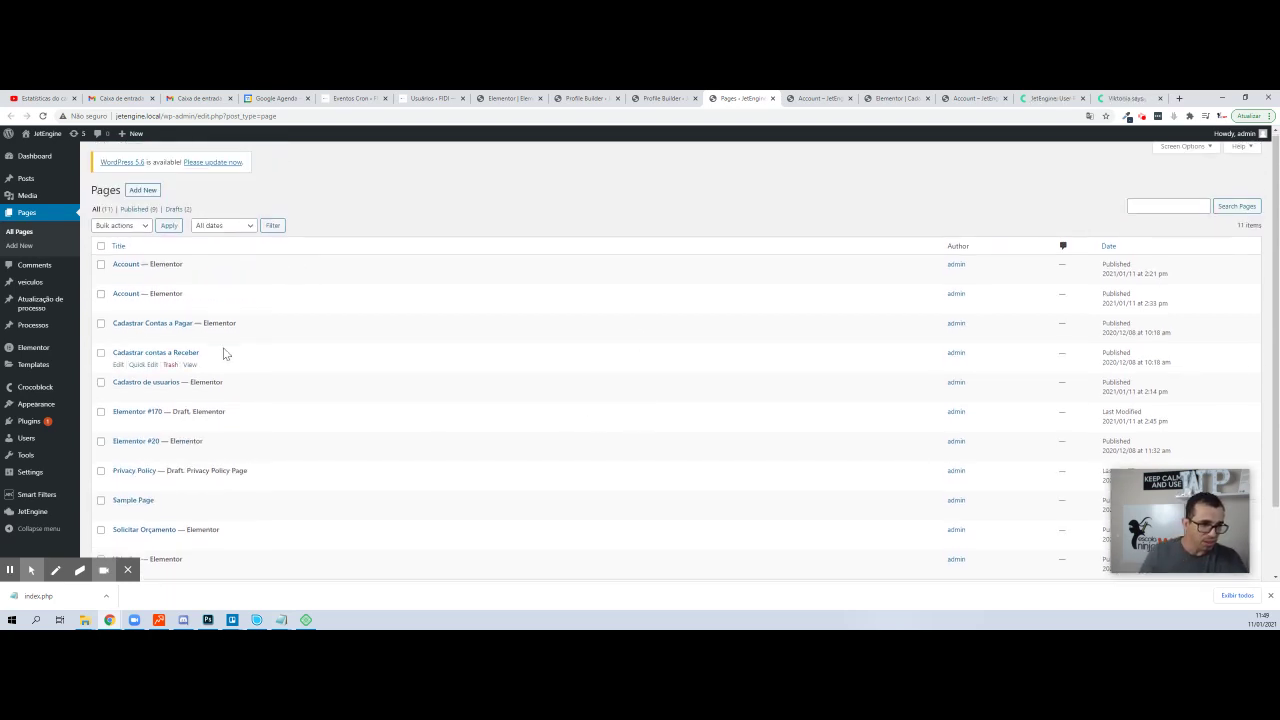
pyautogui.scroll(-2, 226, 352)
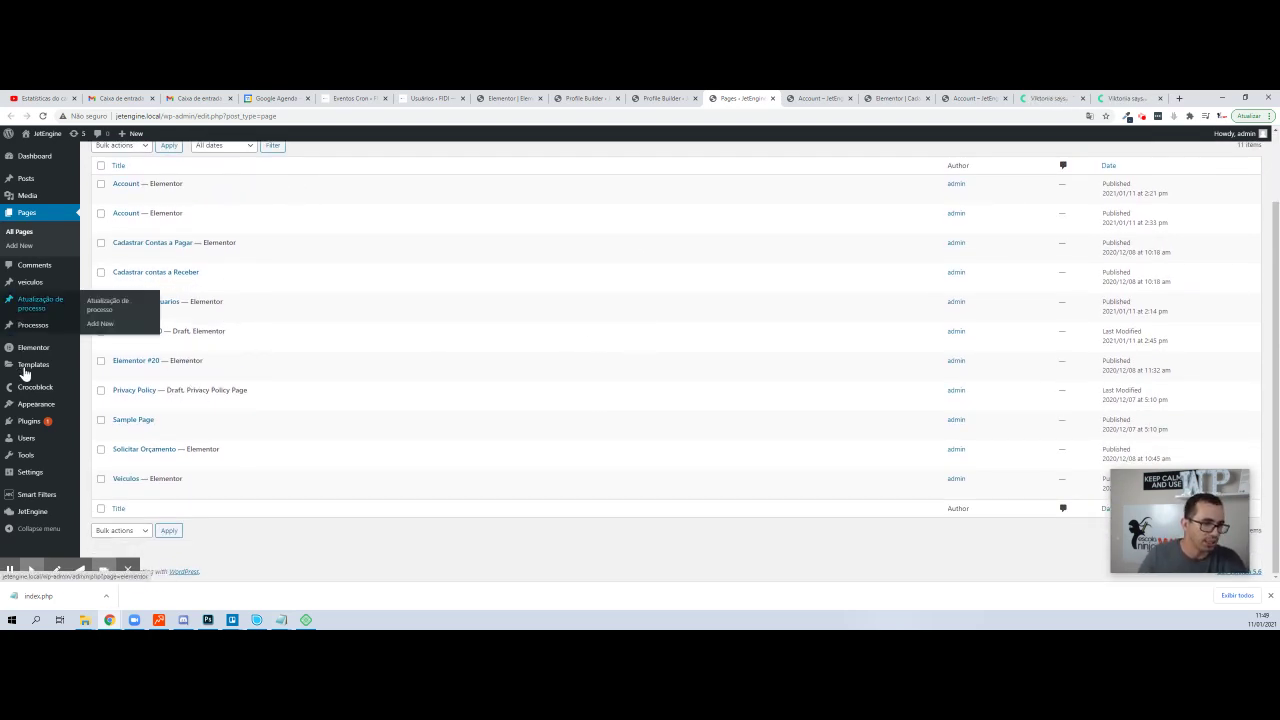
pyautogui.moveTo(38, 500)
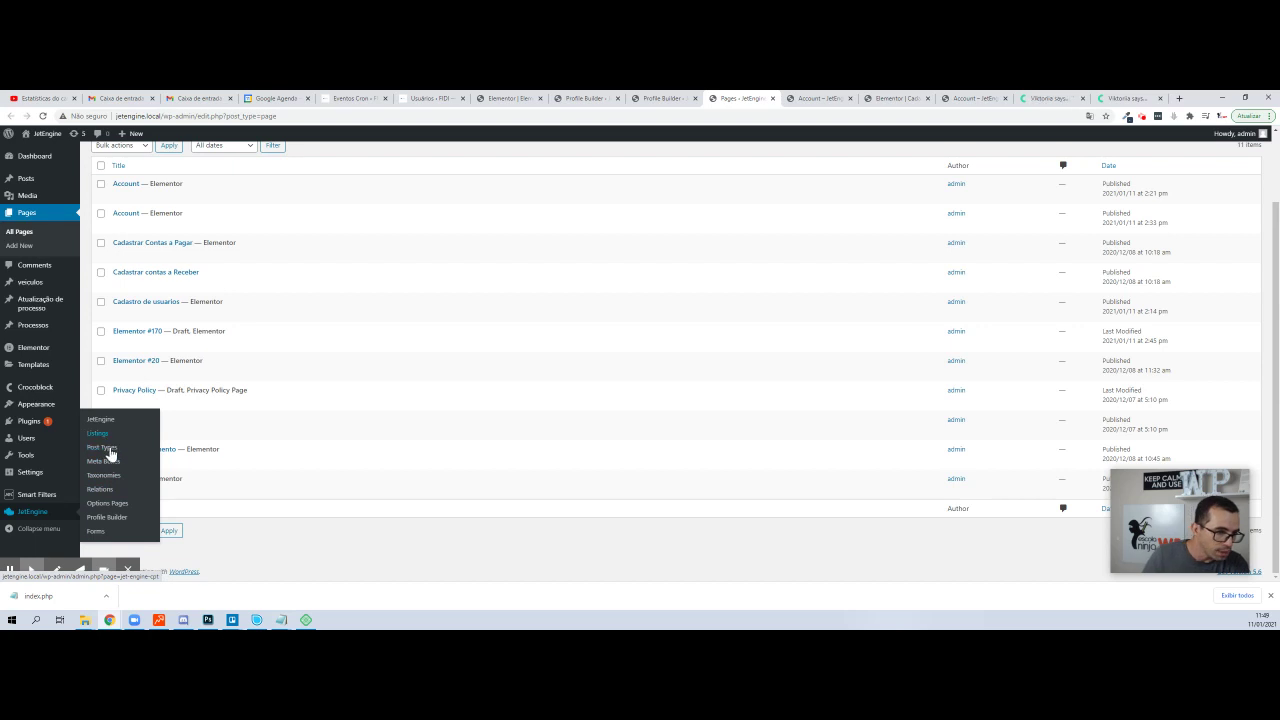
pyautogui.click(98, 531)
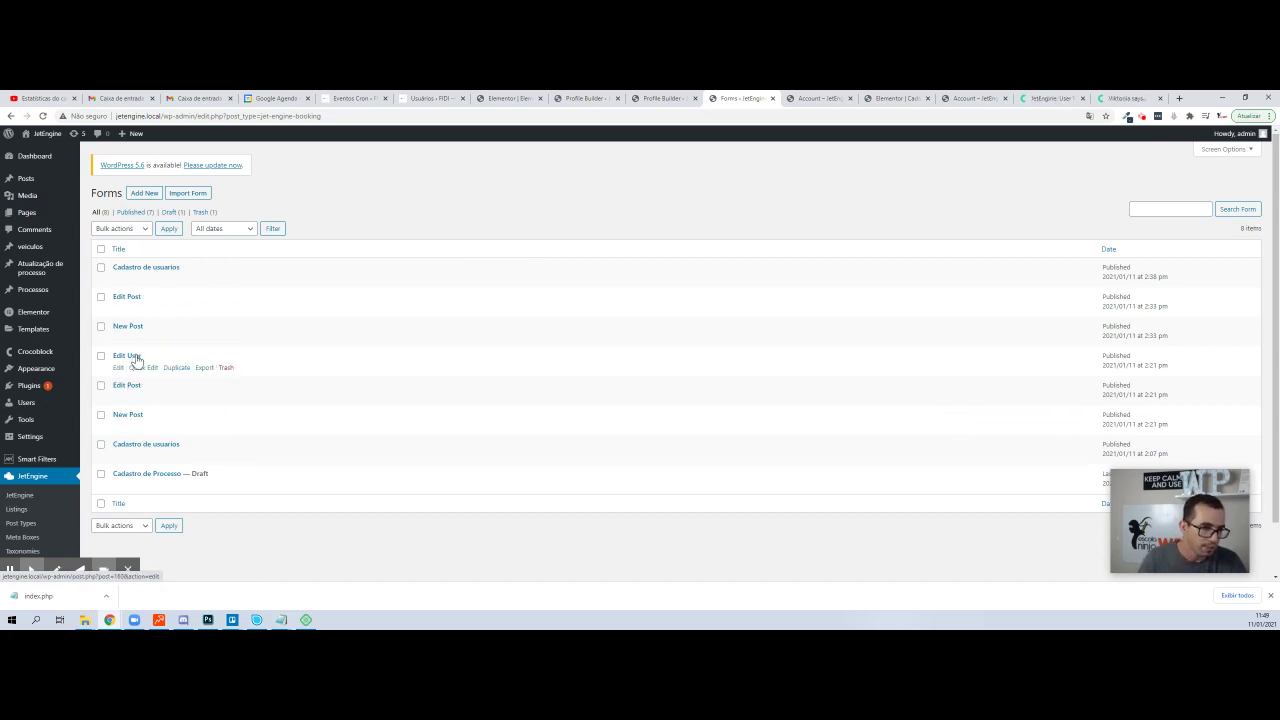
# - Save the Profile Builder settings and check the front-end Account page for the EDITAR PERFIL entry
pyautogui.click(638, 95)
pyautogui.scroll(-3, 423, 386)
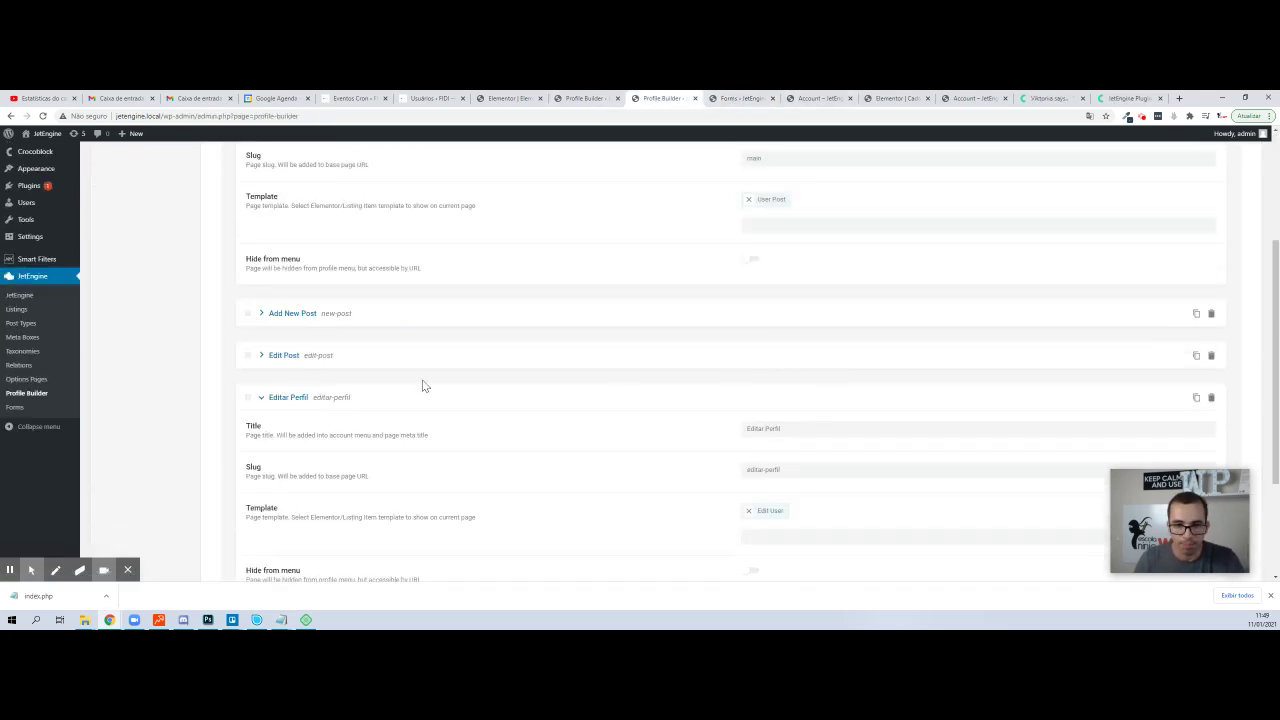
pyautogui.scroll(-3, 423, 386)
pyautogui.click(243, 523)
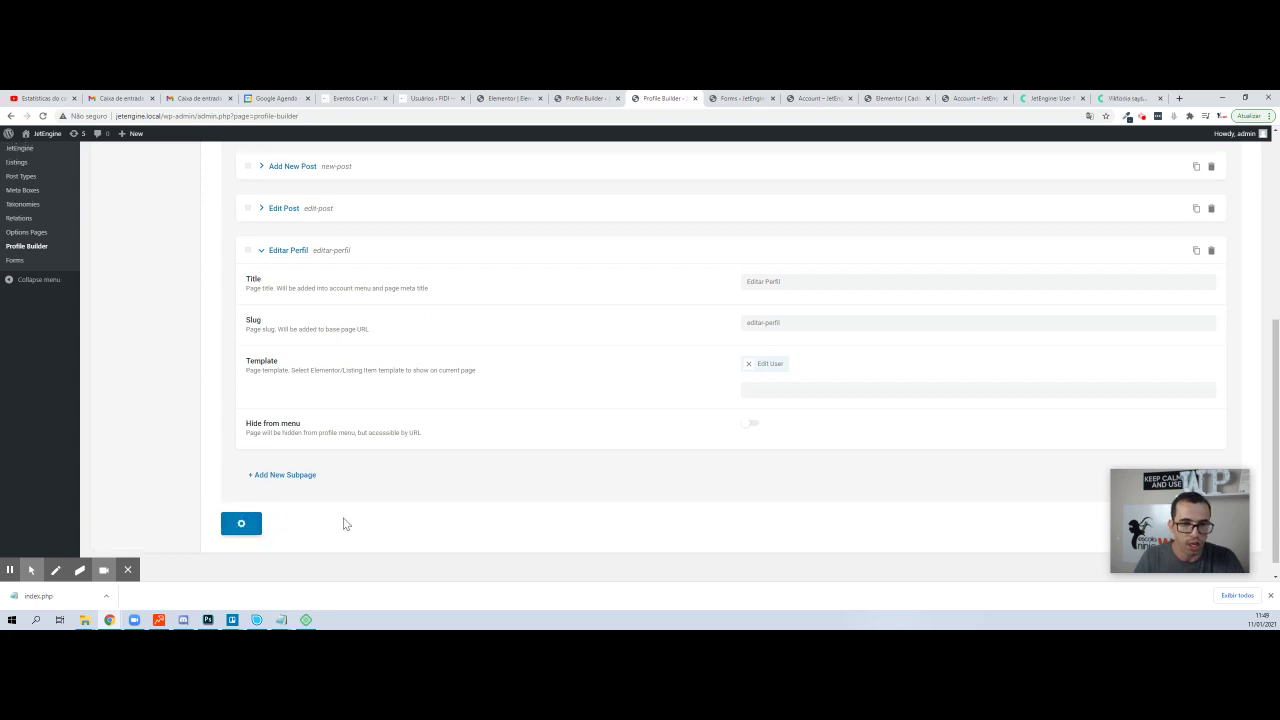
pyautogui.scroll(-5, 466, 477)
pyautogui.click(758, 97)
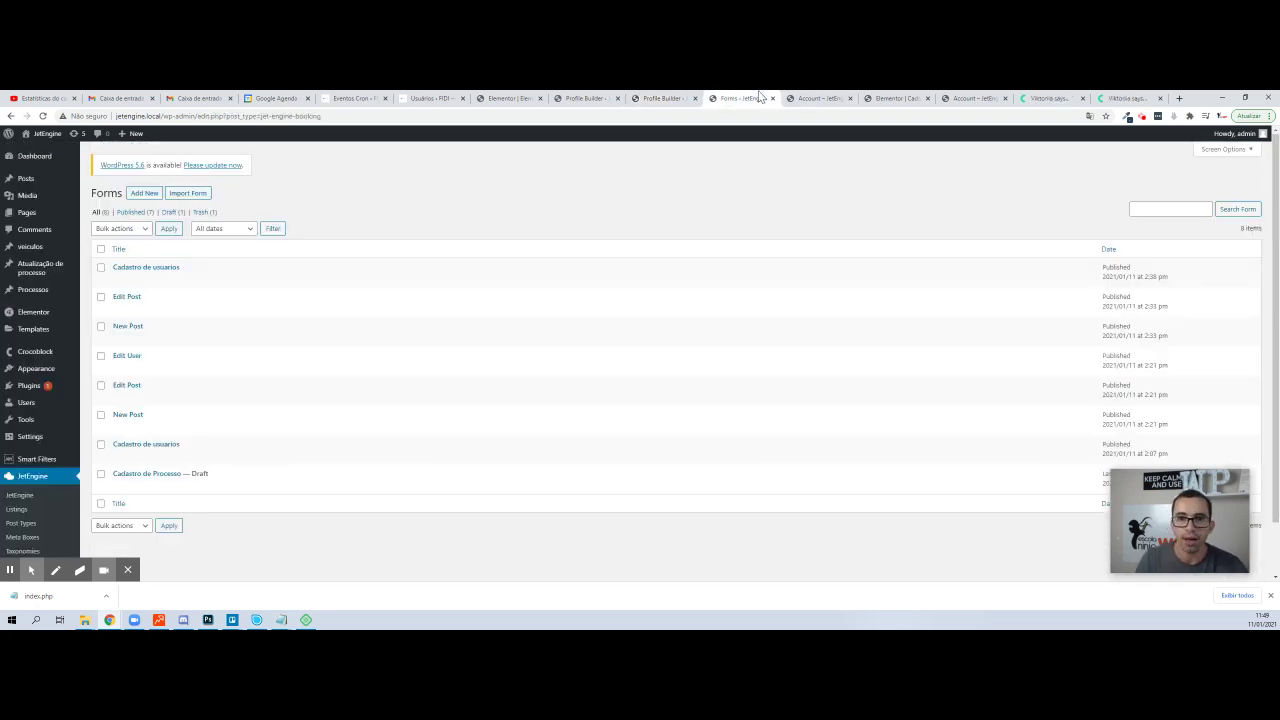
pyautogui.click(812, 97)
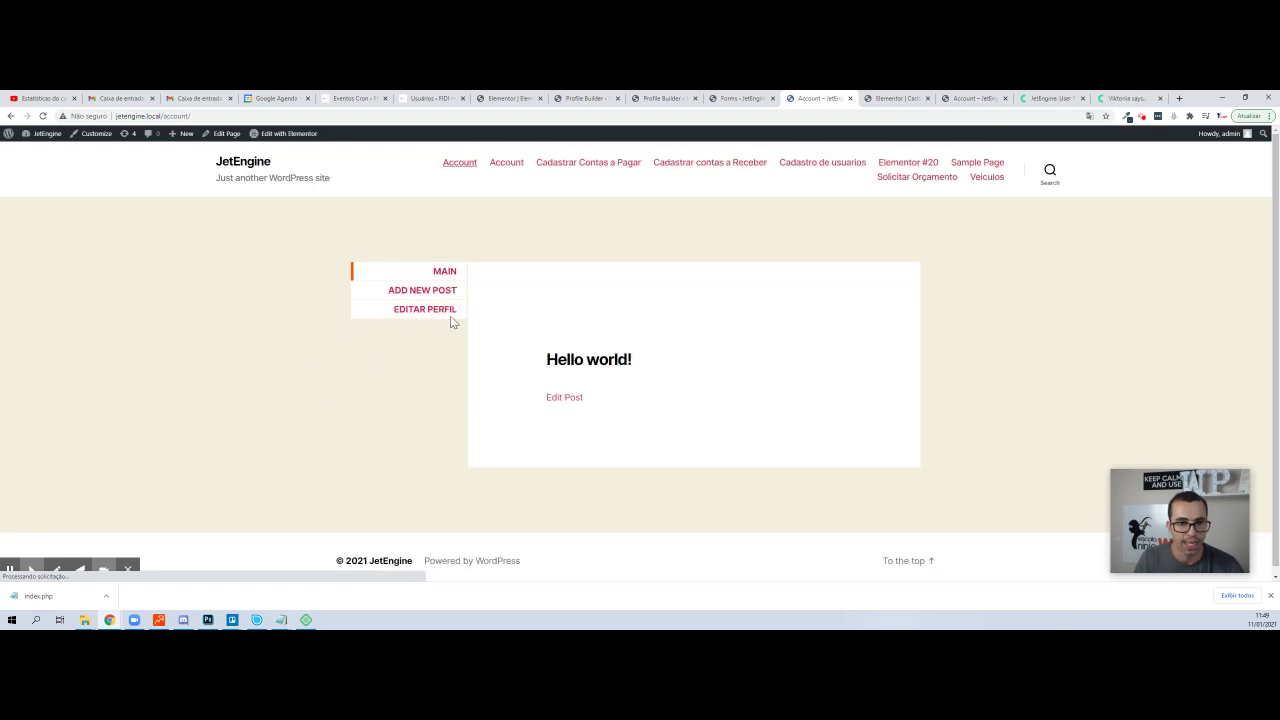
# - In the incognito window, reload the site and open the Account page's Editar Perfil subpage
pyautogui.hotkey('alt', 'Tab')
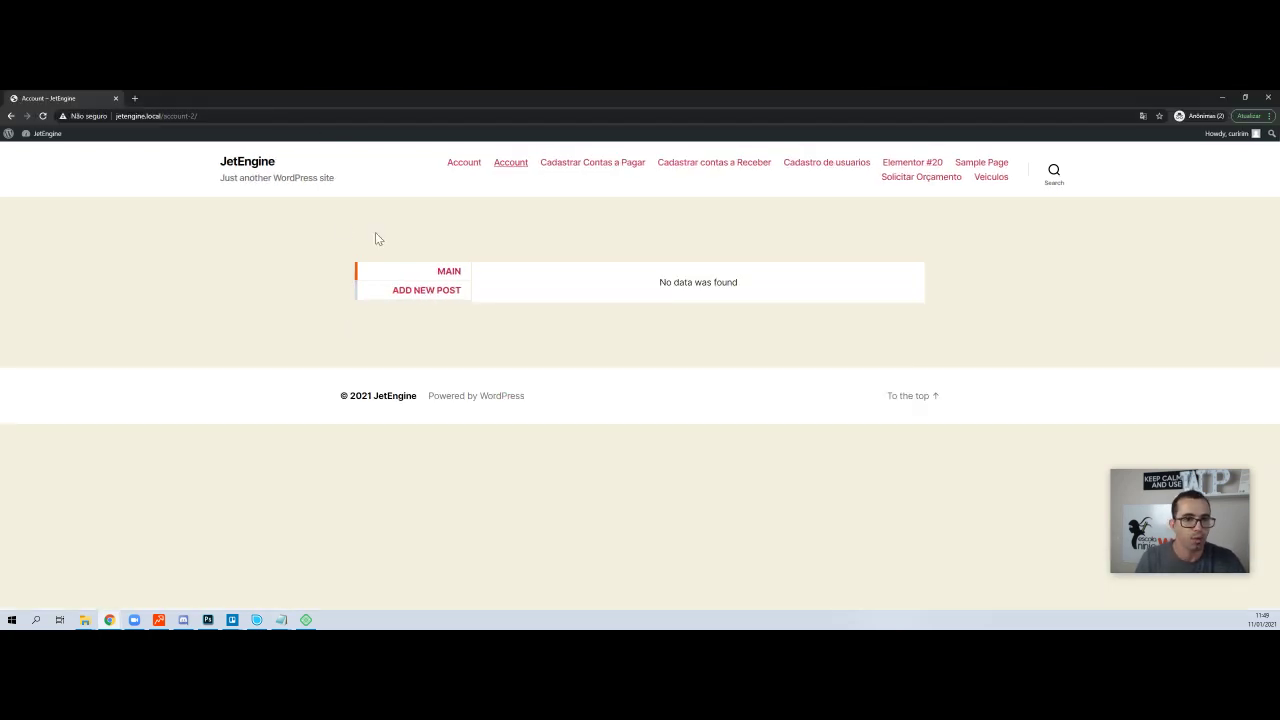
pyautogui.press('F5')
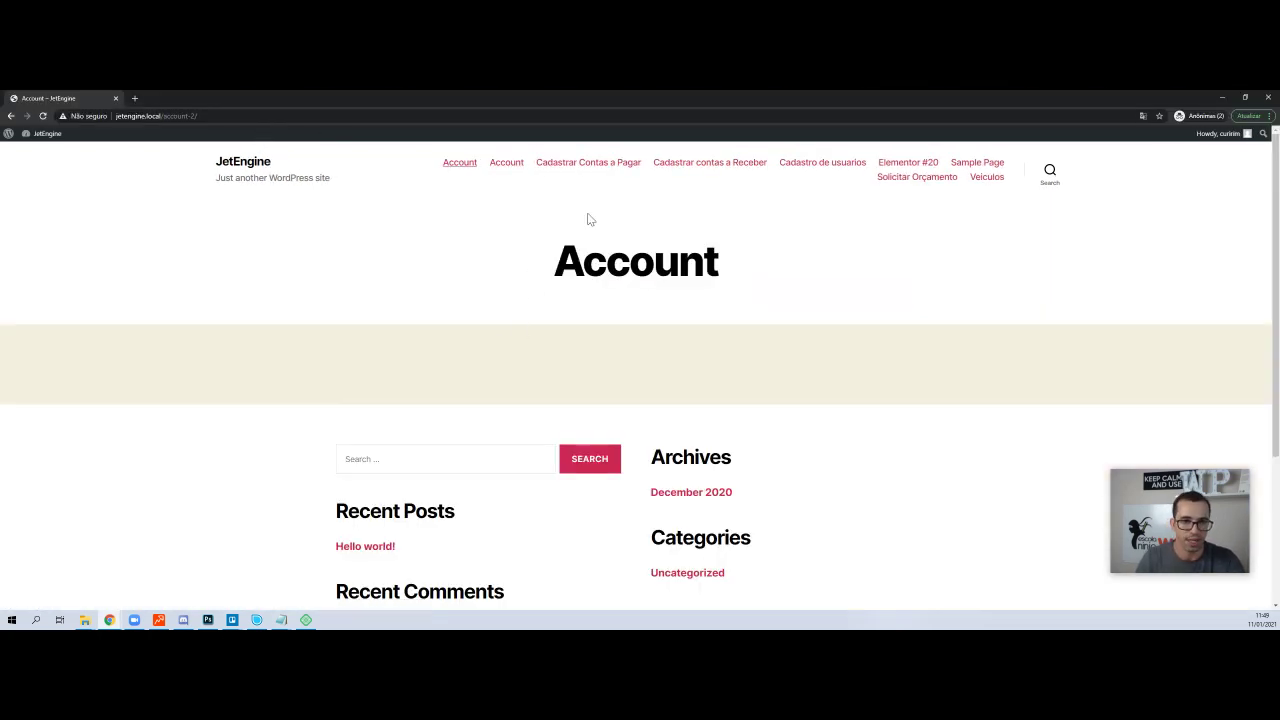
pyautogui.click(457, 172)
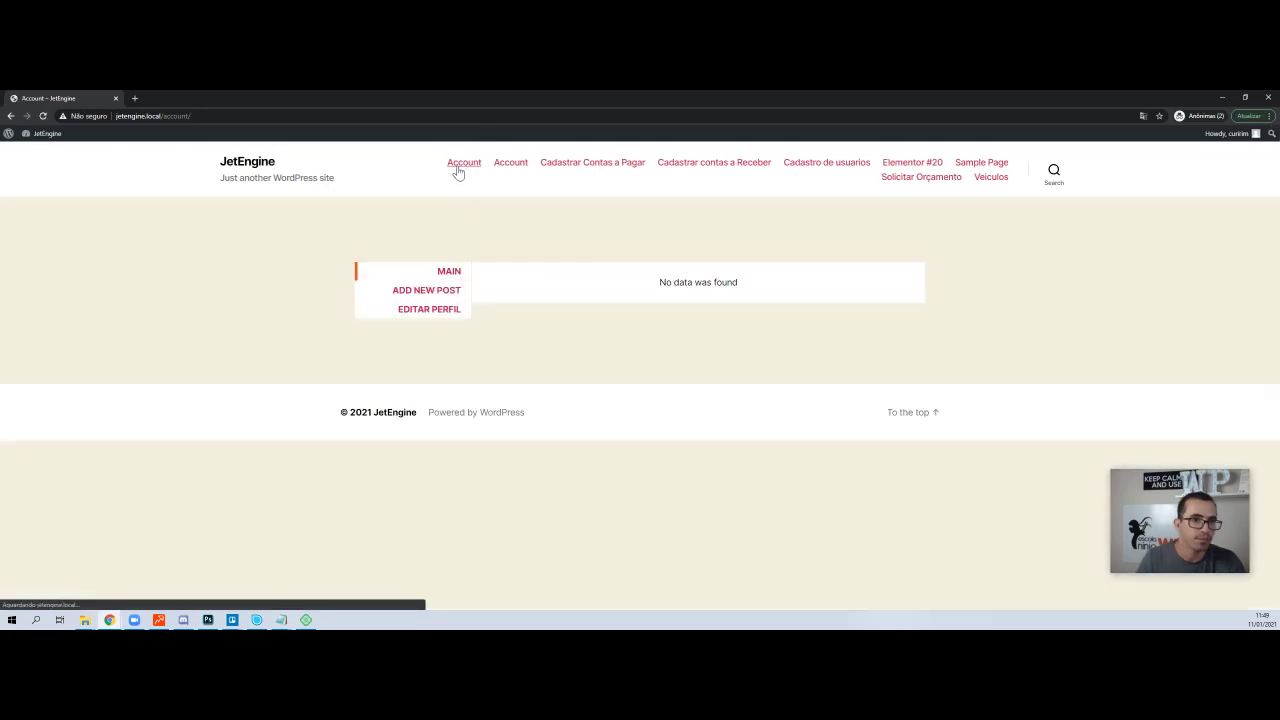
pyautogui.click(427, 316)
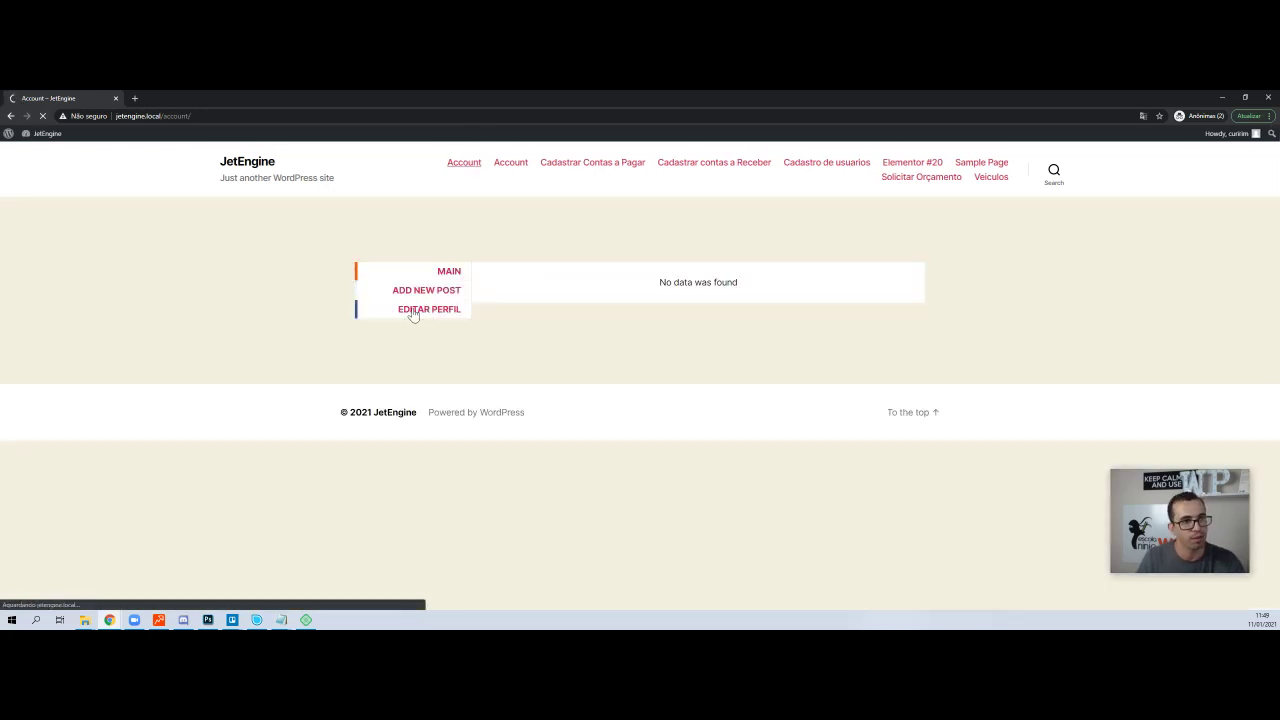
pyautogui.scroll(-3, 612, 315)
pyautogui.scroll(2, 611, 318)
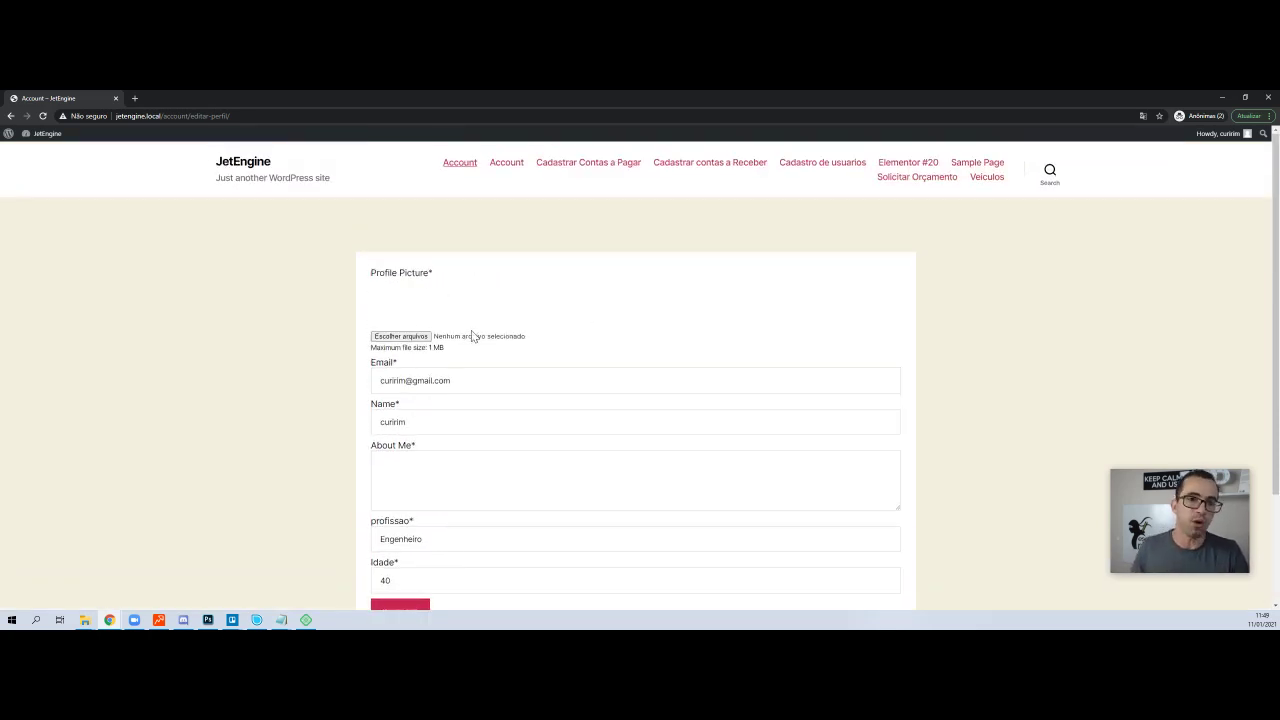
pyautogui.scroll(-2, 483, 330)
# - Change the profession from Engenheiro to Médico and the age to 50, then submit the form
pyautogui.doubleClick(423, 397)
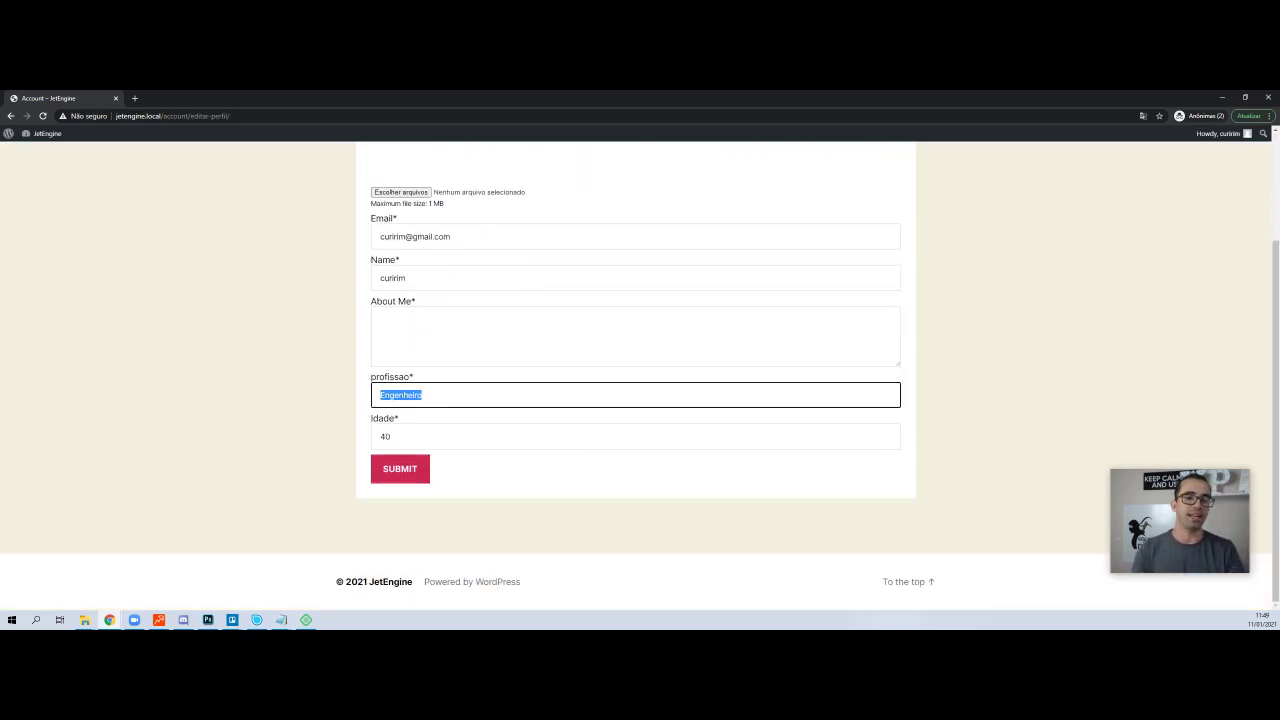
pyautogui.write('Médico')
pyautogui.press('Tab')
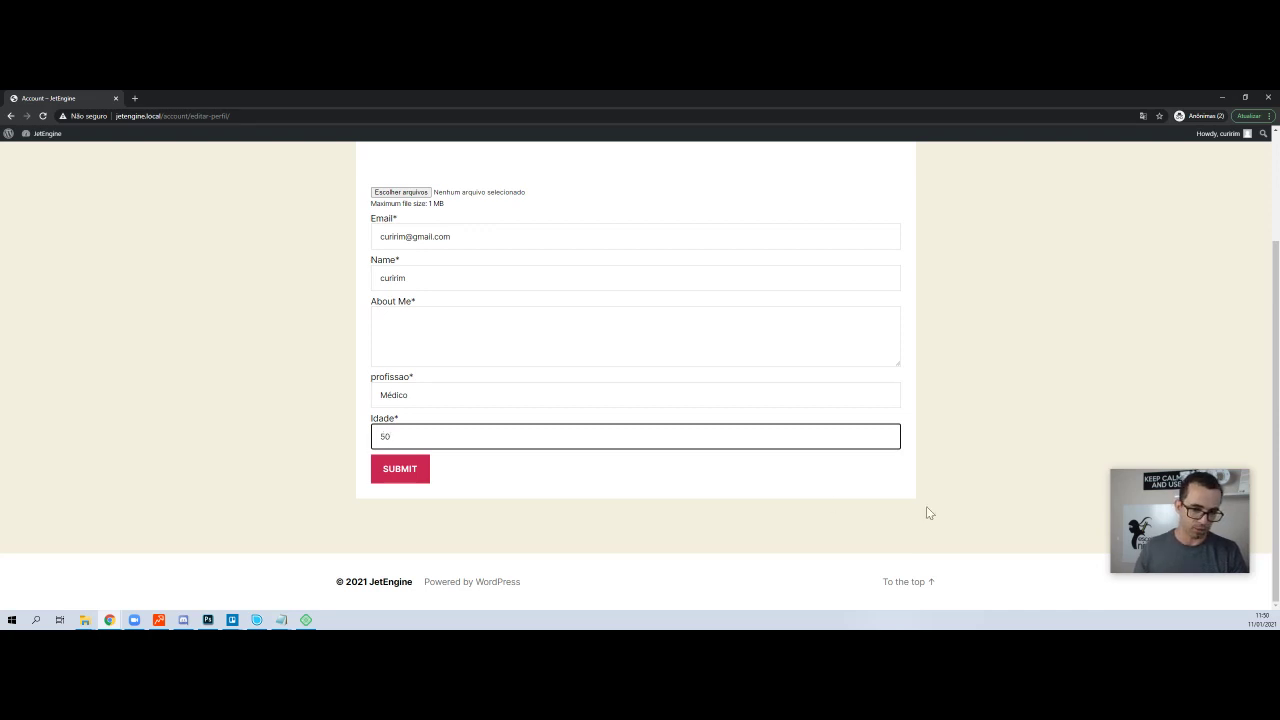
pyautogui.write('50')
pyautogui.click(396, 471)
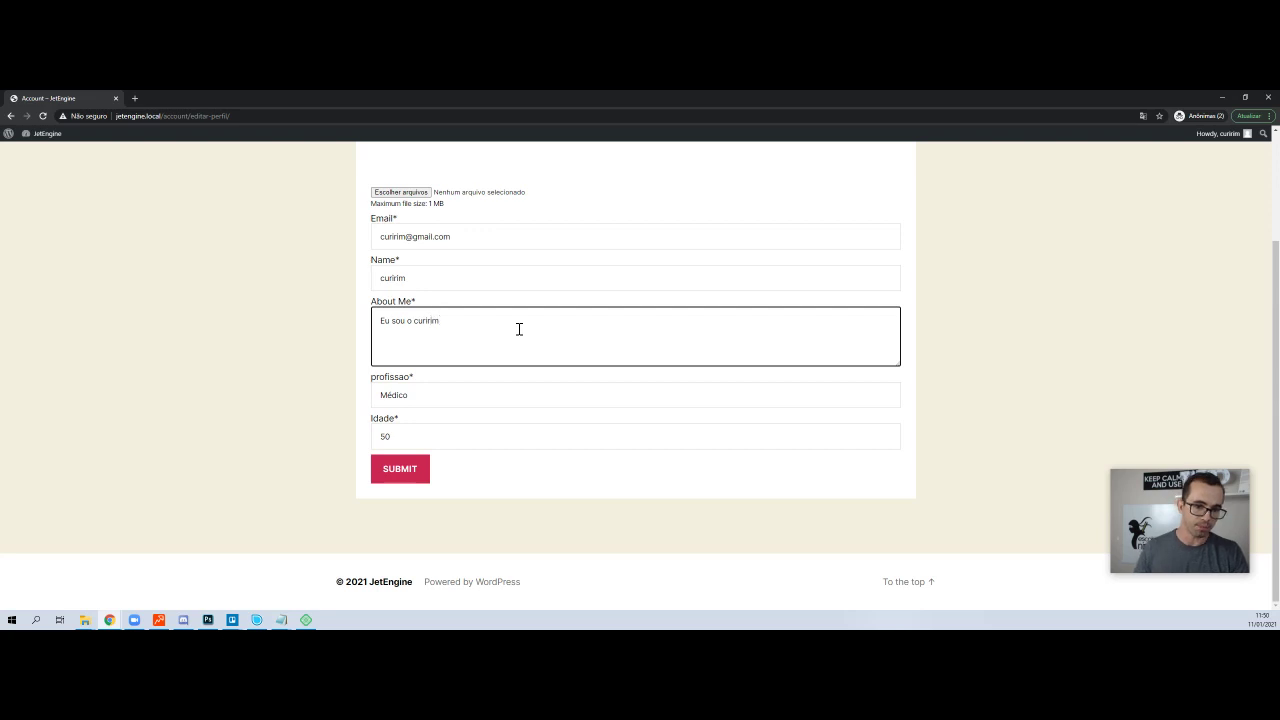
pyautogui.click(401, 472)
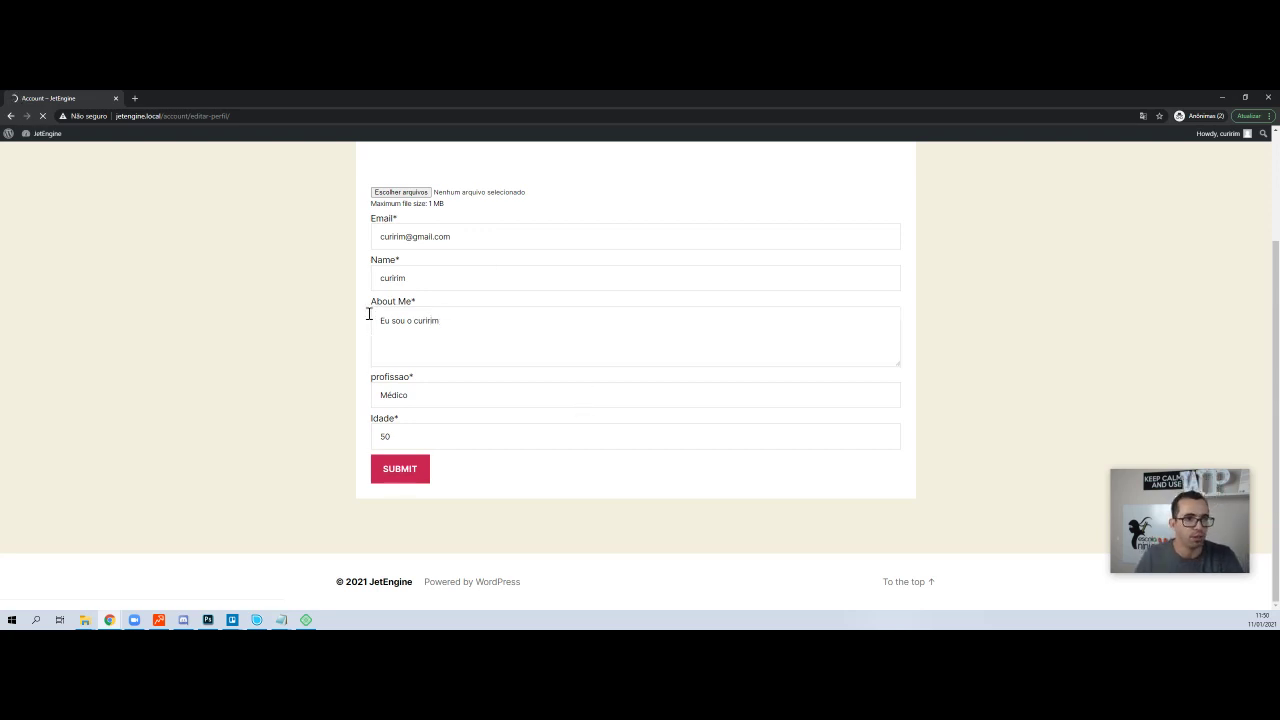
# - Scroll to the field-error message and put focus in the empty About Me field
pyautogui.scroll(-3, 648, 285)
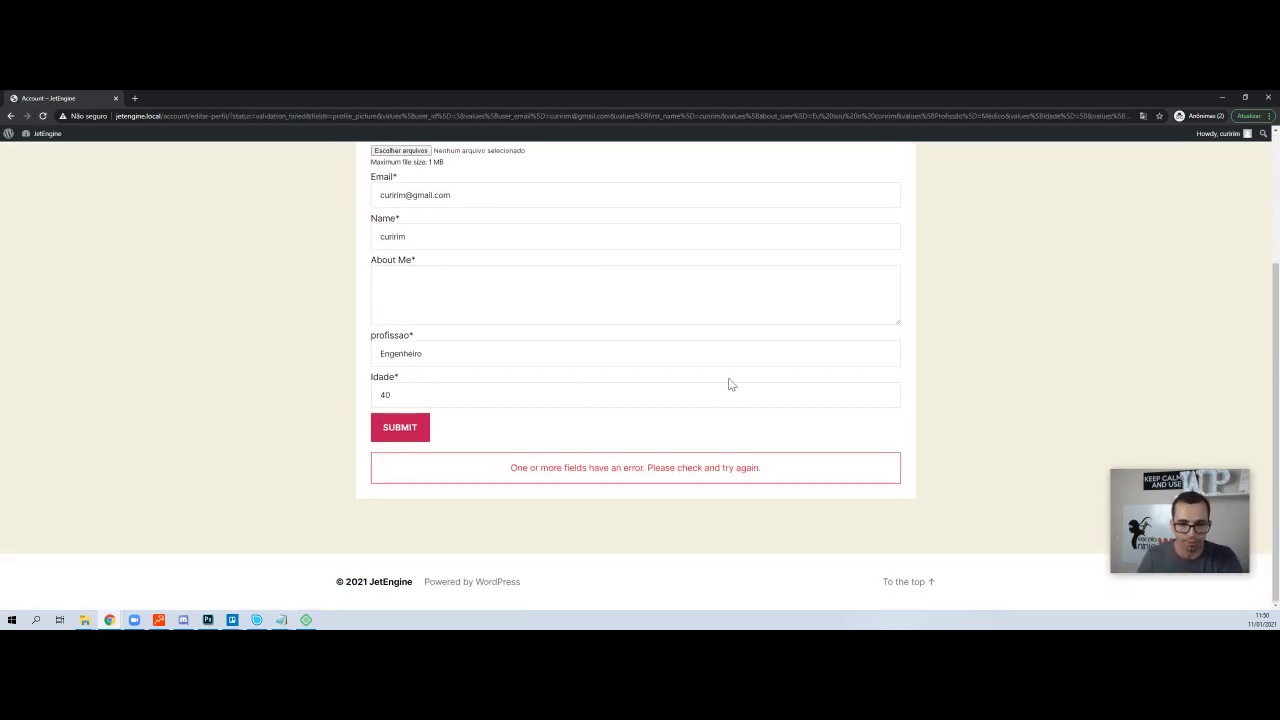
pyautogui.scroll(2, 730, 385)
pyautogui.scroll(-3, 500, 358)
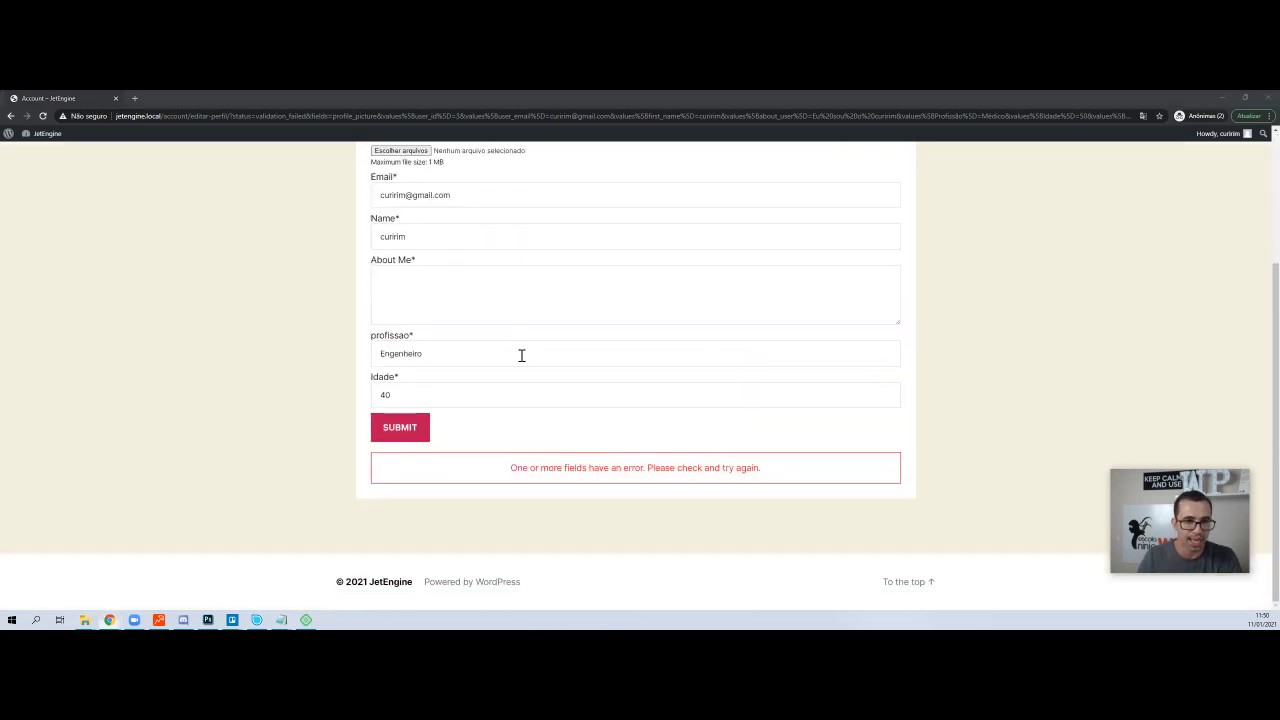
pyautogui.click(500, 297)
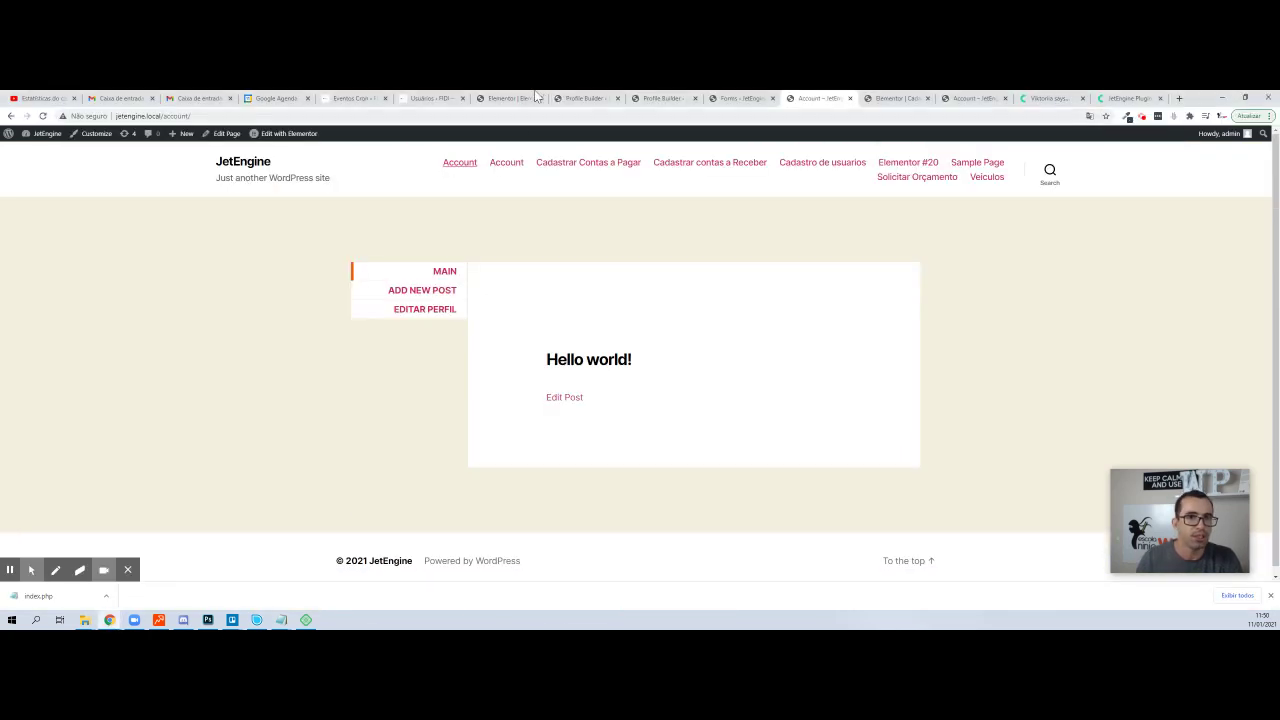
# - Open the Edit User form and delete its about_user and profile_picture fields
pyautogui.click(765, 99)
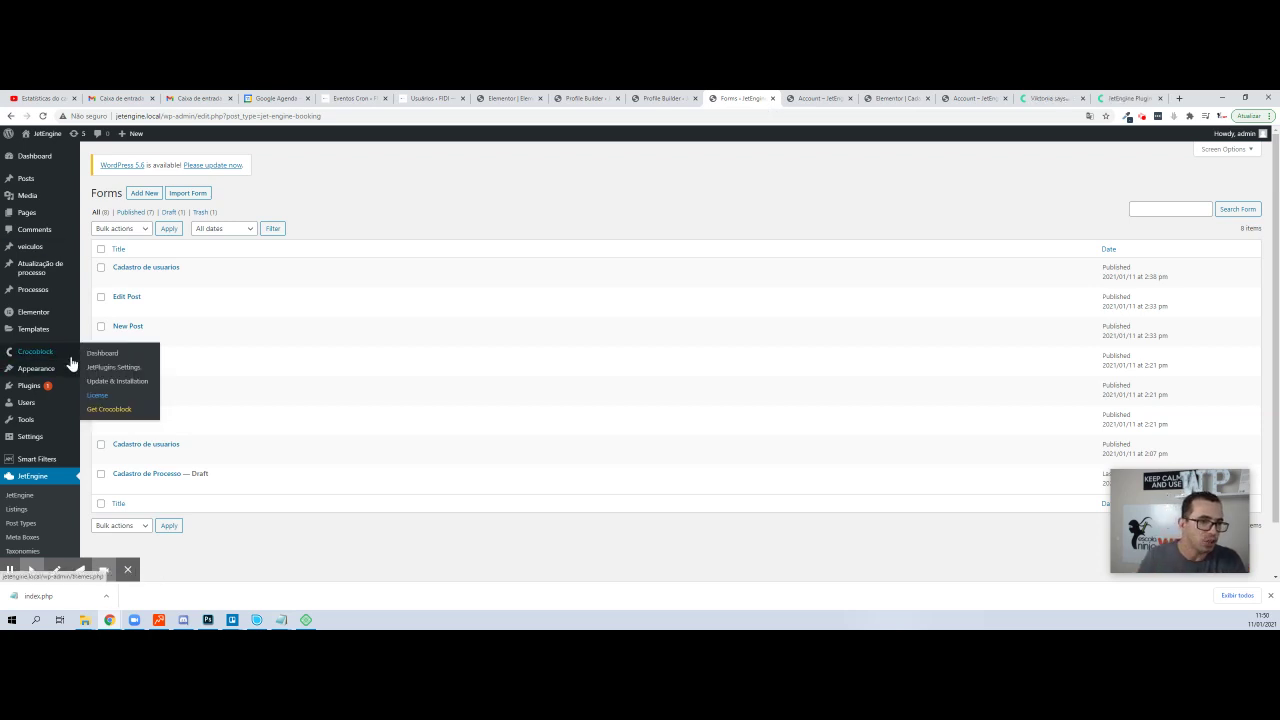
pyautogui.click(118, 368)
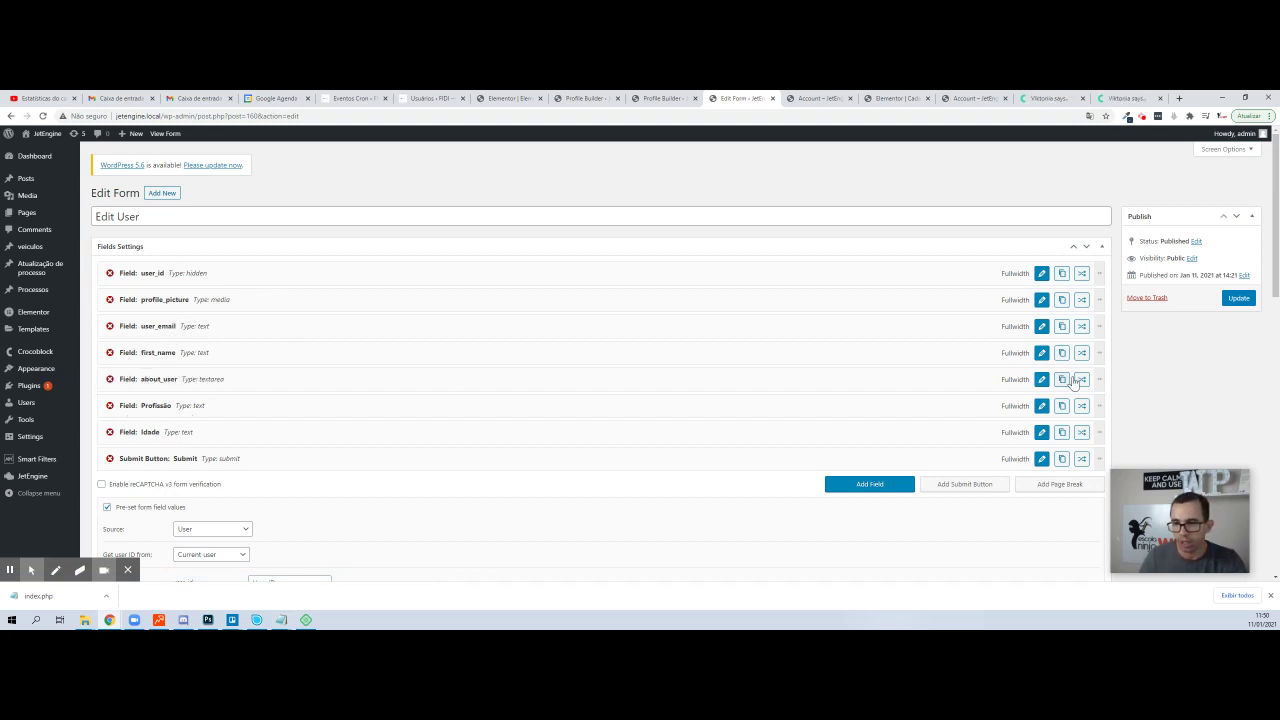
pyautogui.click(109, 381)
pyautogui.click(672, 176)
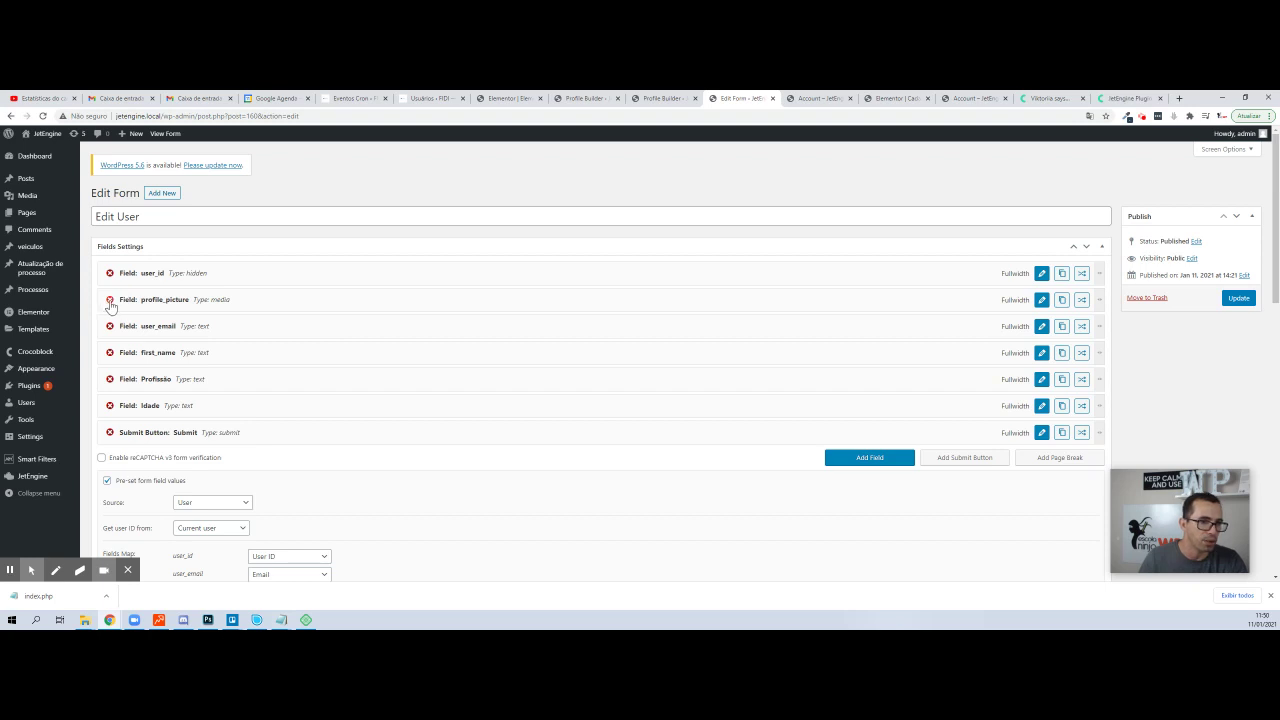
pyautogui.click(110, 300)
pyautogui.click(679, 172)
# - Check the Update User action settings and save the Edit User form with Update
pyautogui.scroll(-2, 474, 319)
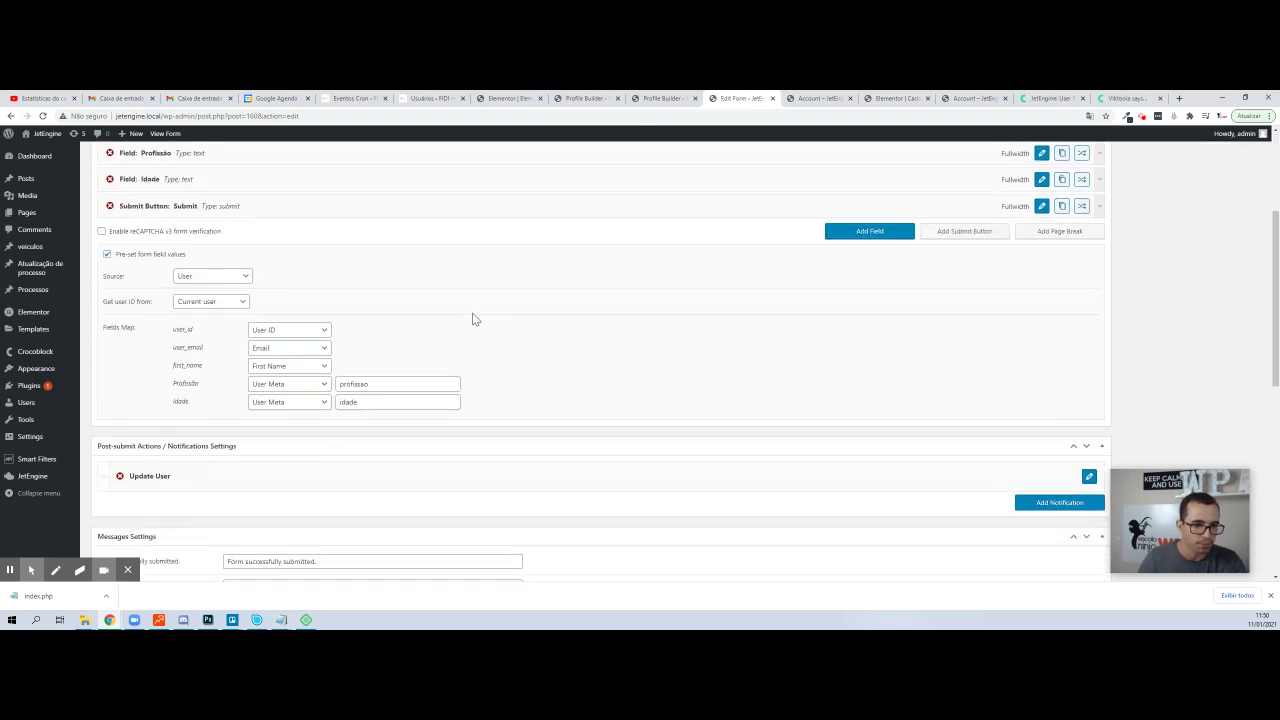
pyautogui.scroll(-2, 270, 420)
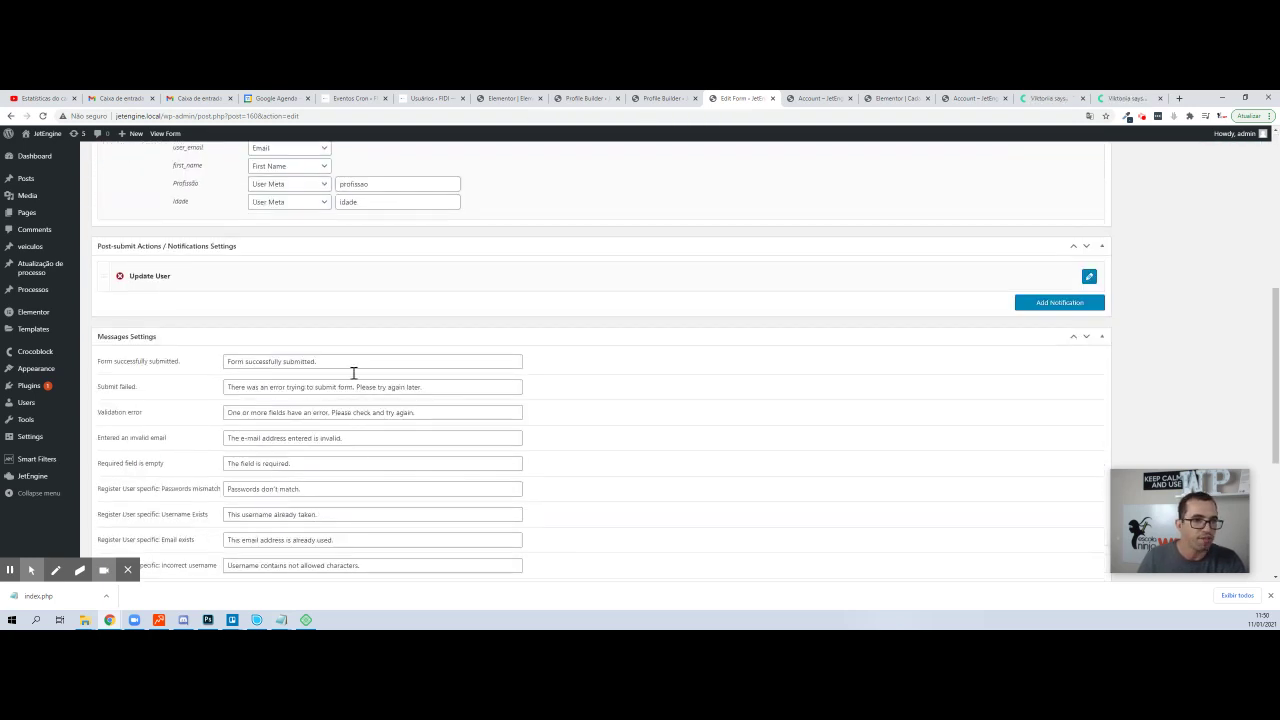
pyautogui.click(1089, 276)
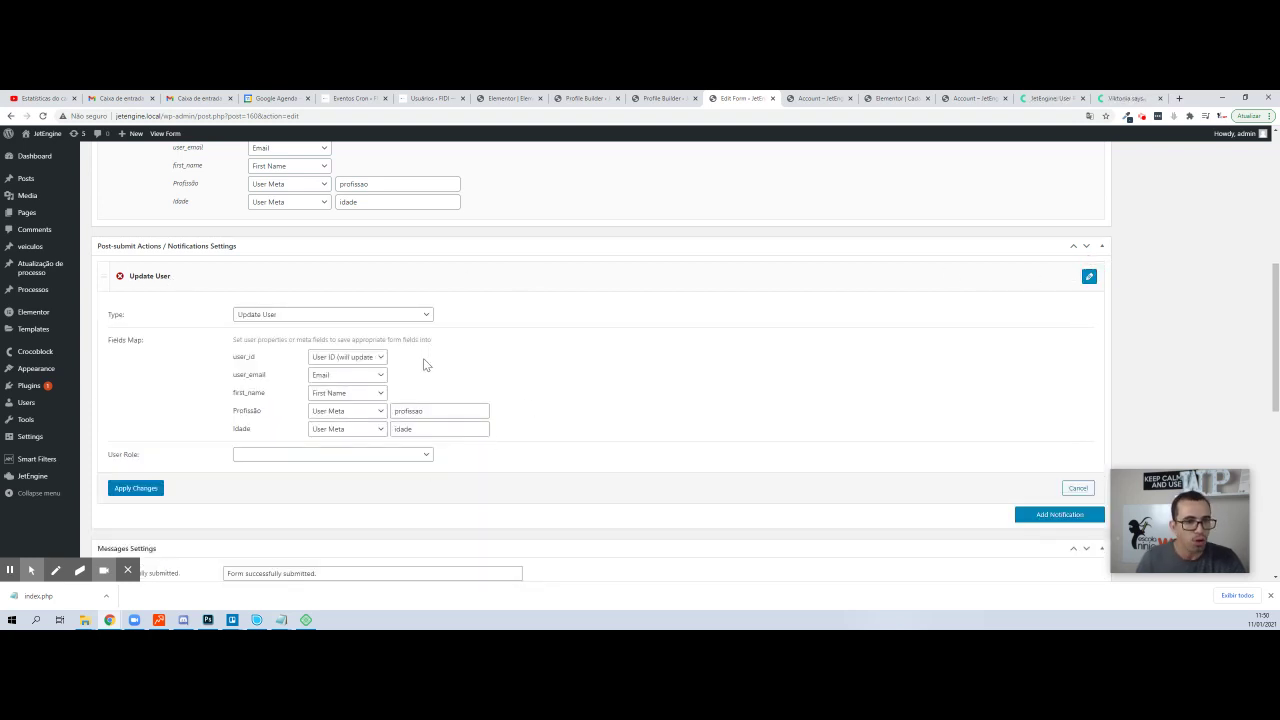
pyautogui.click(152, 492)
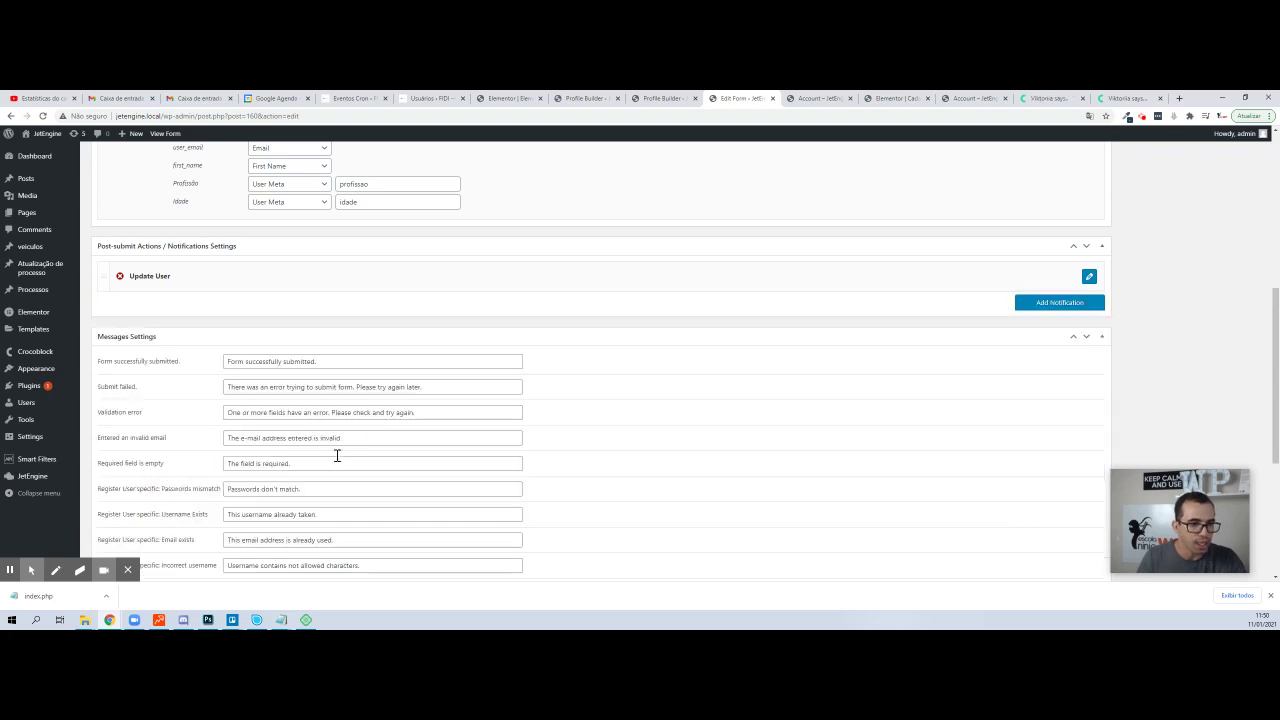
pyautogui.scroll(5, 337, 456)
pyautogui.click(1238, 298)
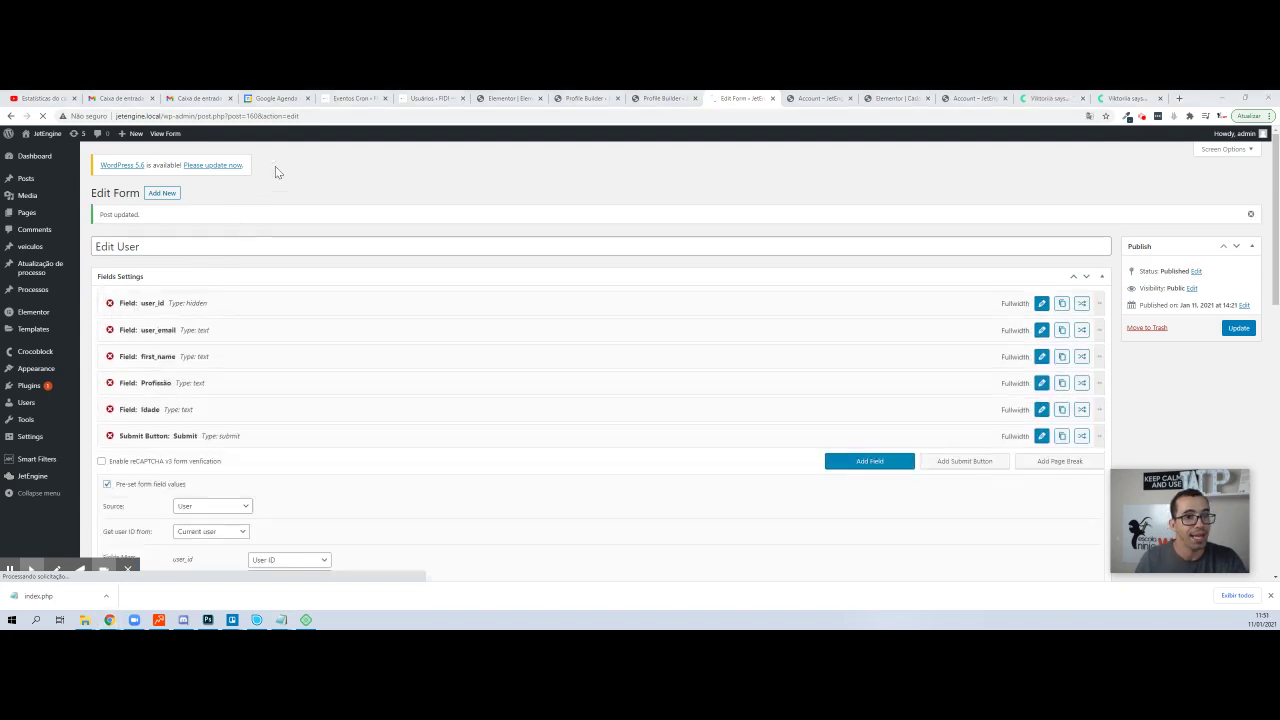
pyautogui.hotkey('alt', 'Tab')
pyautogui.click(270, 116)
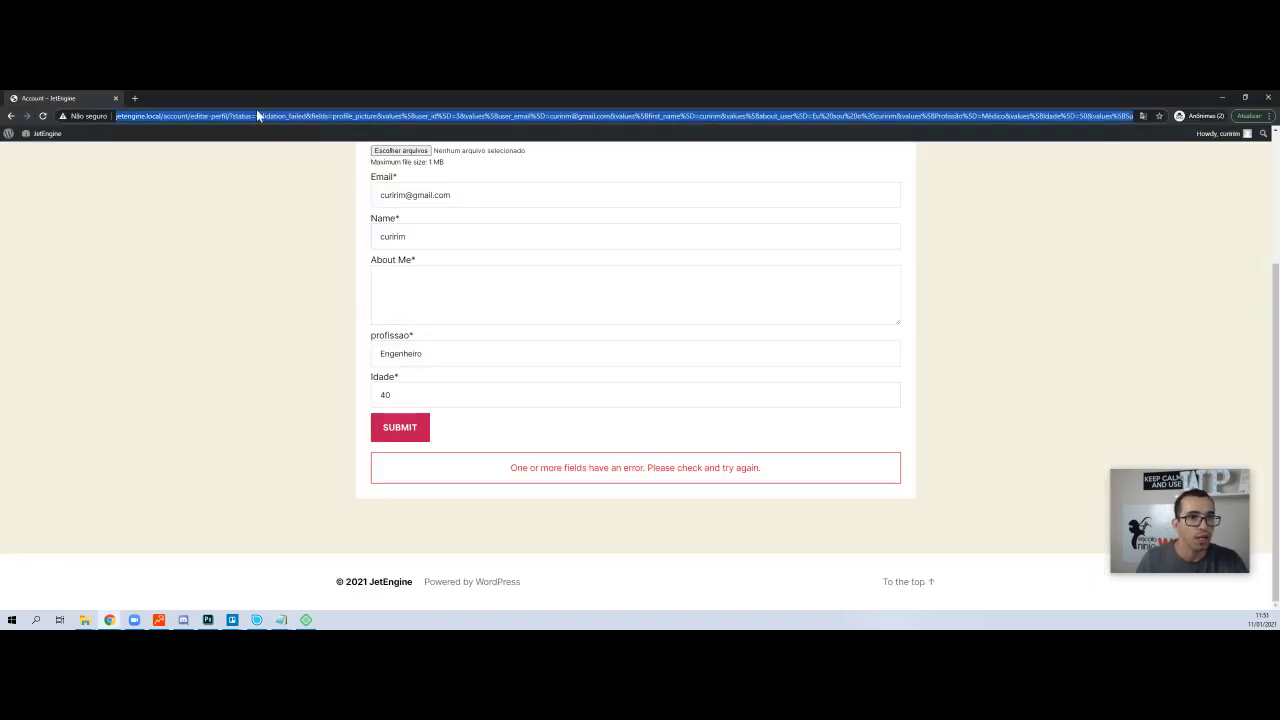
# - Back on /account/editar-perfil/, submit the form with Idade 50 and profissão Médico
pyautogui.click(11, 116)
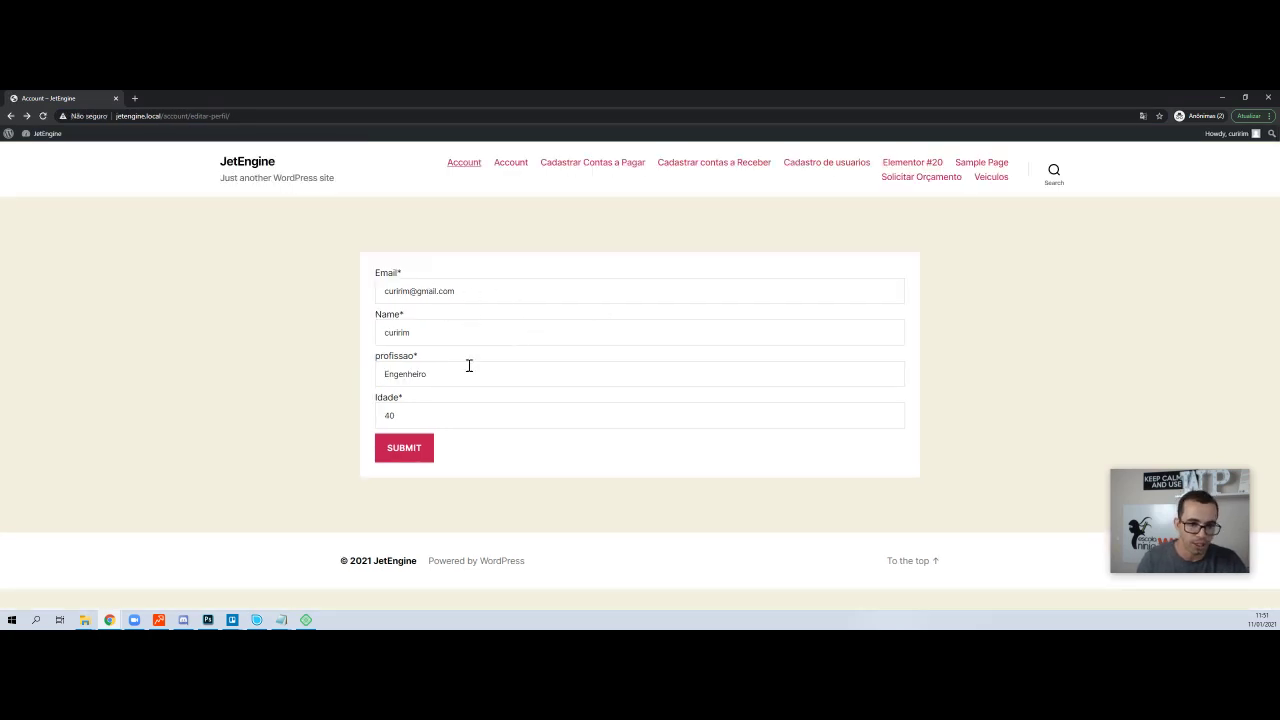
pyautogui.click(417, 412)
pyautogui.write('50')
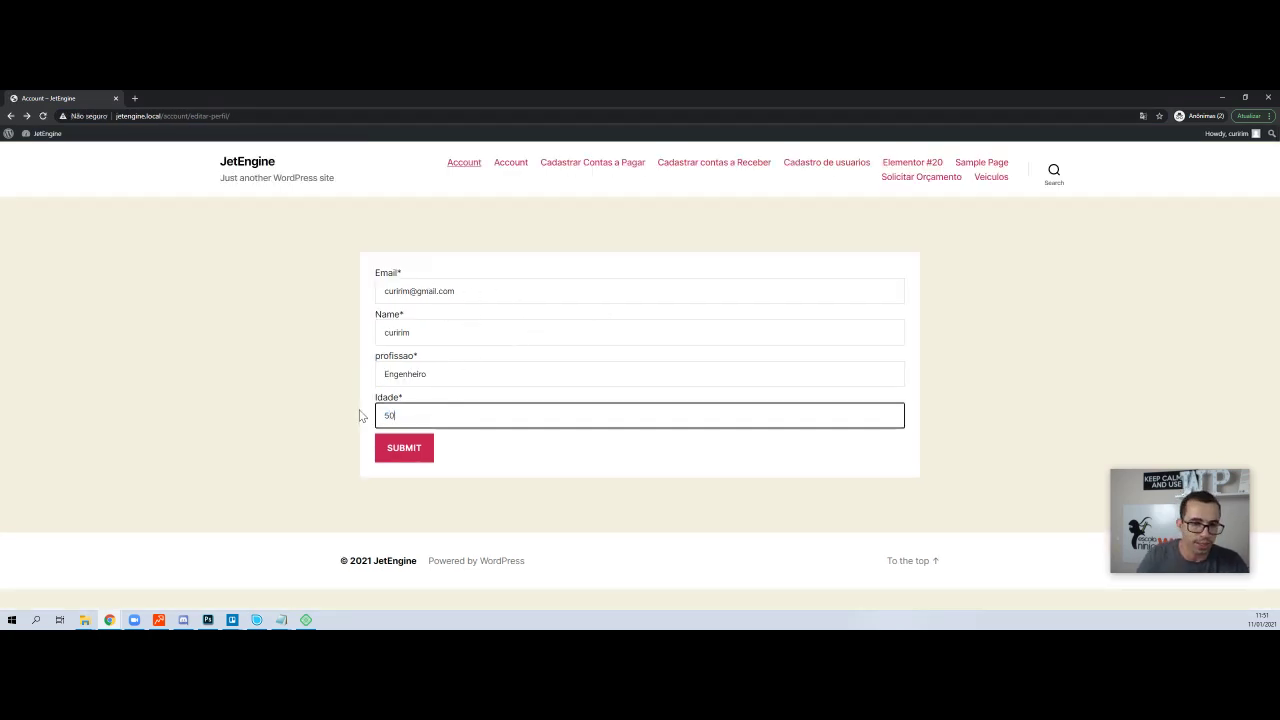
pyautogui.doubleClick(431, 370)
pyautogui.write('Me')
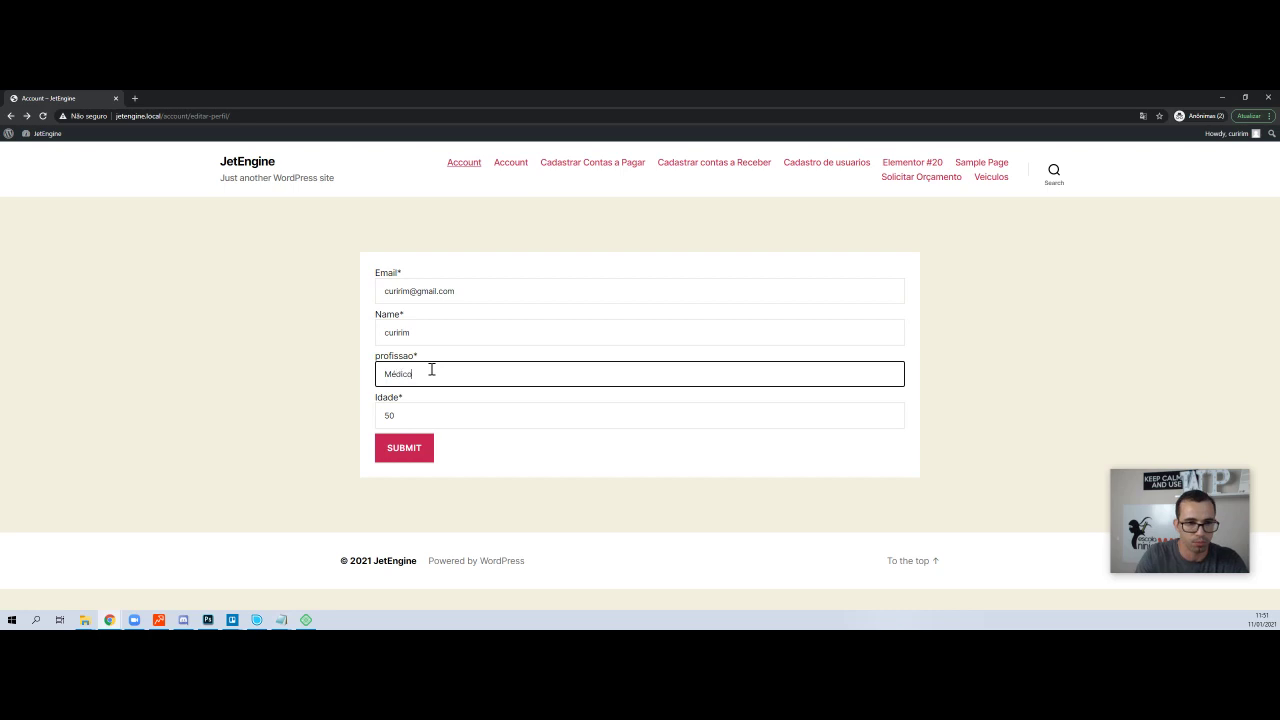
pyautogui.click(401, 449)
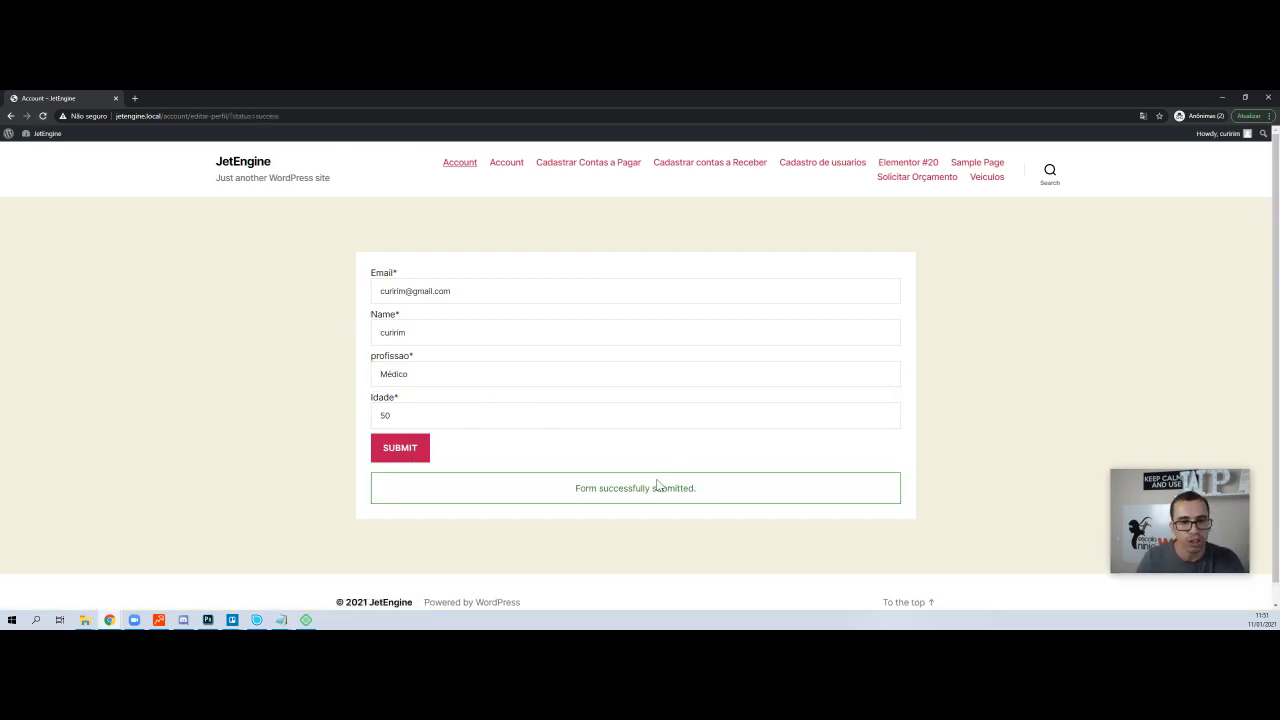
pyautogui.hotkey('alt', 'Tab')
# - Open the subscriber's profile from All Users and confirm Campos Extra shows Idade 50 and Profissão Médico
pyautogui.moveTo(40, 403)
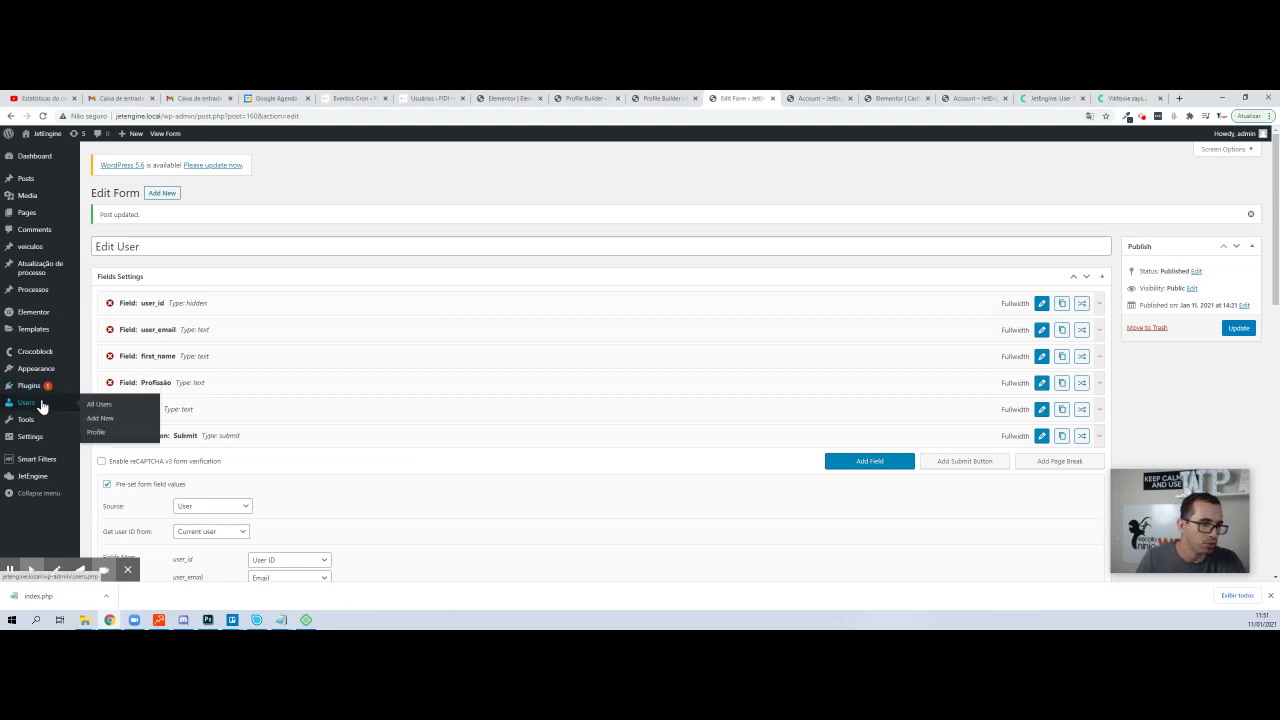
pyautogui.click(117, 405)
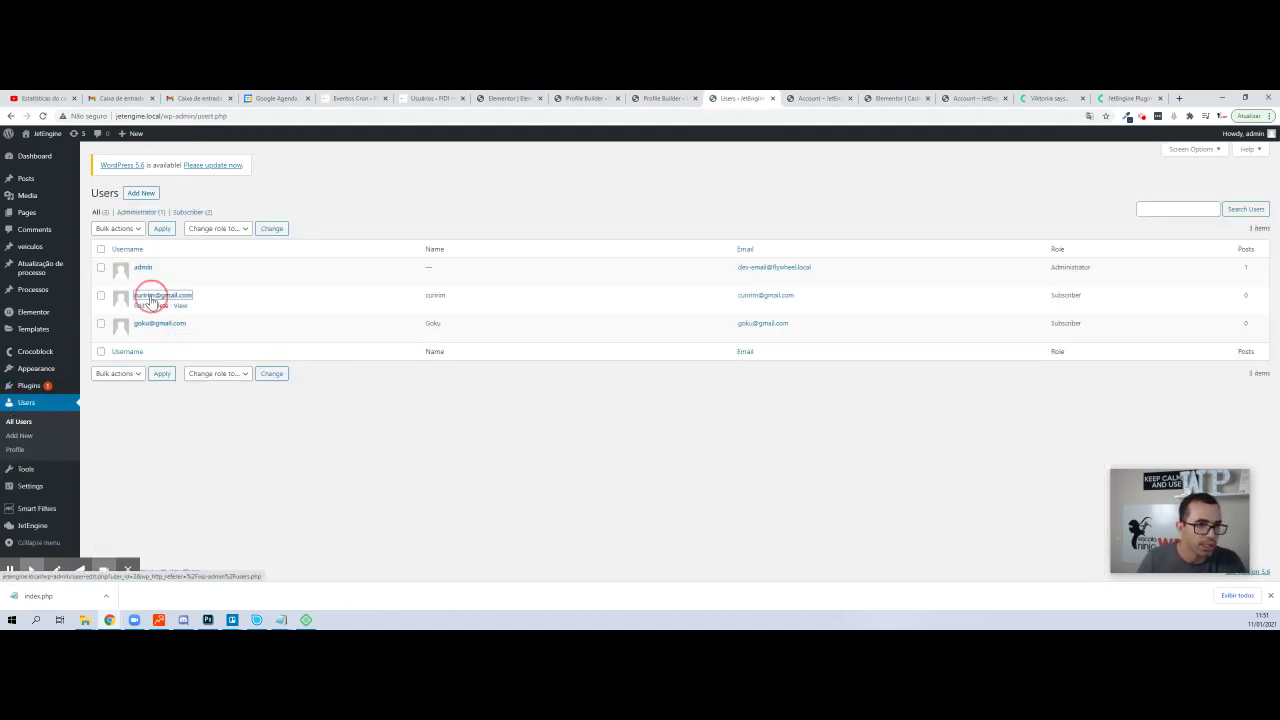
pyautogui.click(160, 295)
pyautogui.scroll(-7, 801, 320)
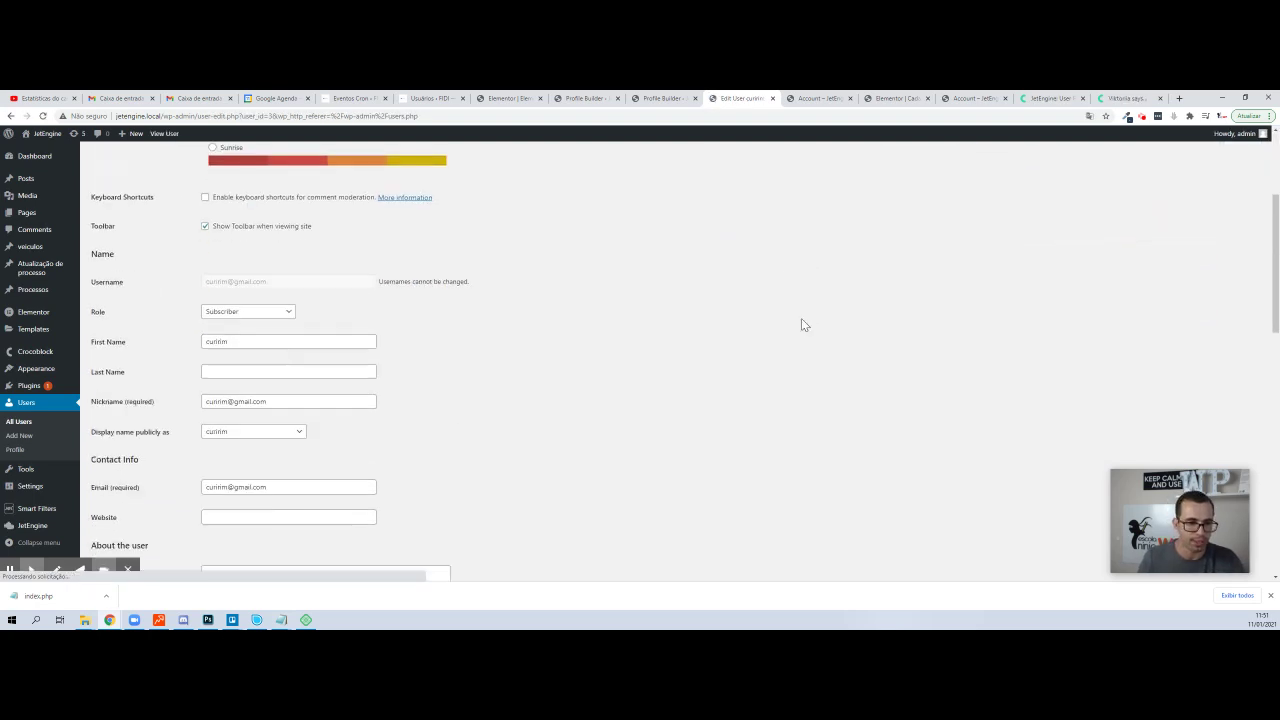
pyautogui.scroll(-3, 800, 332)
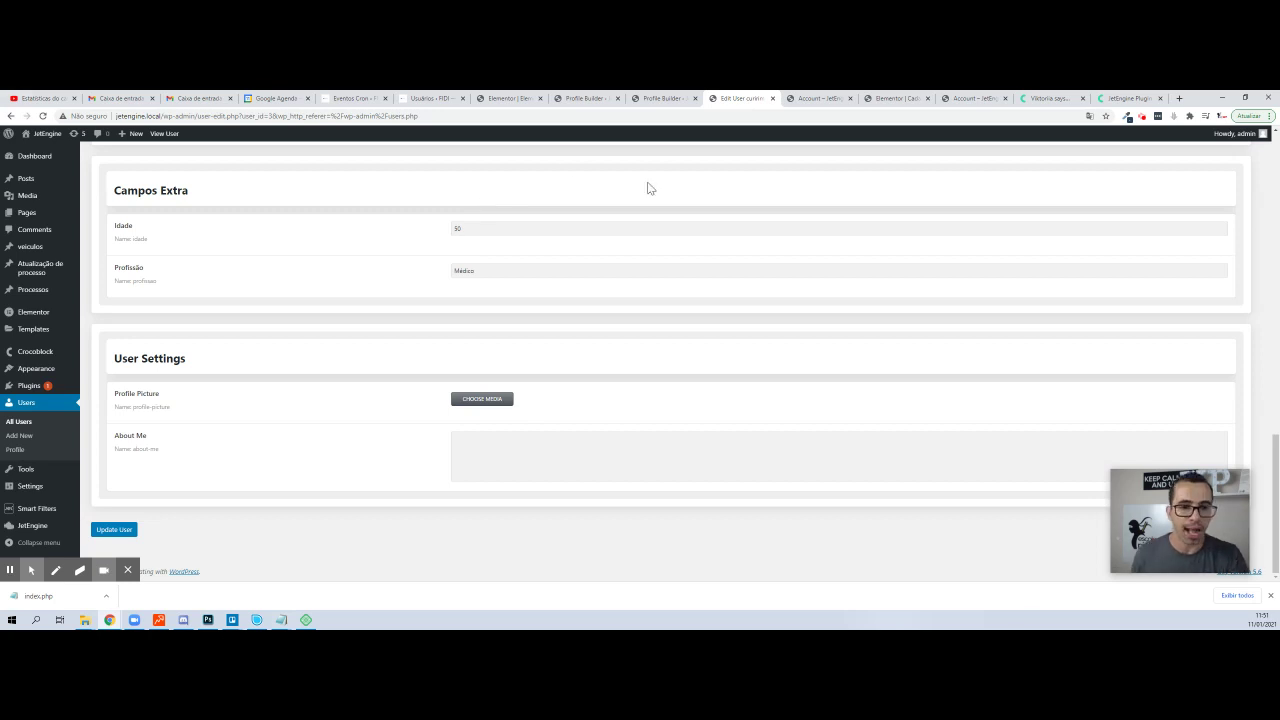
pyautogui.hotkey('alt', 'Tab')
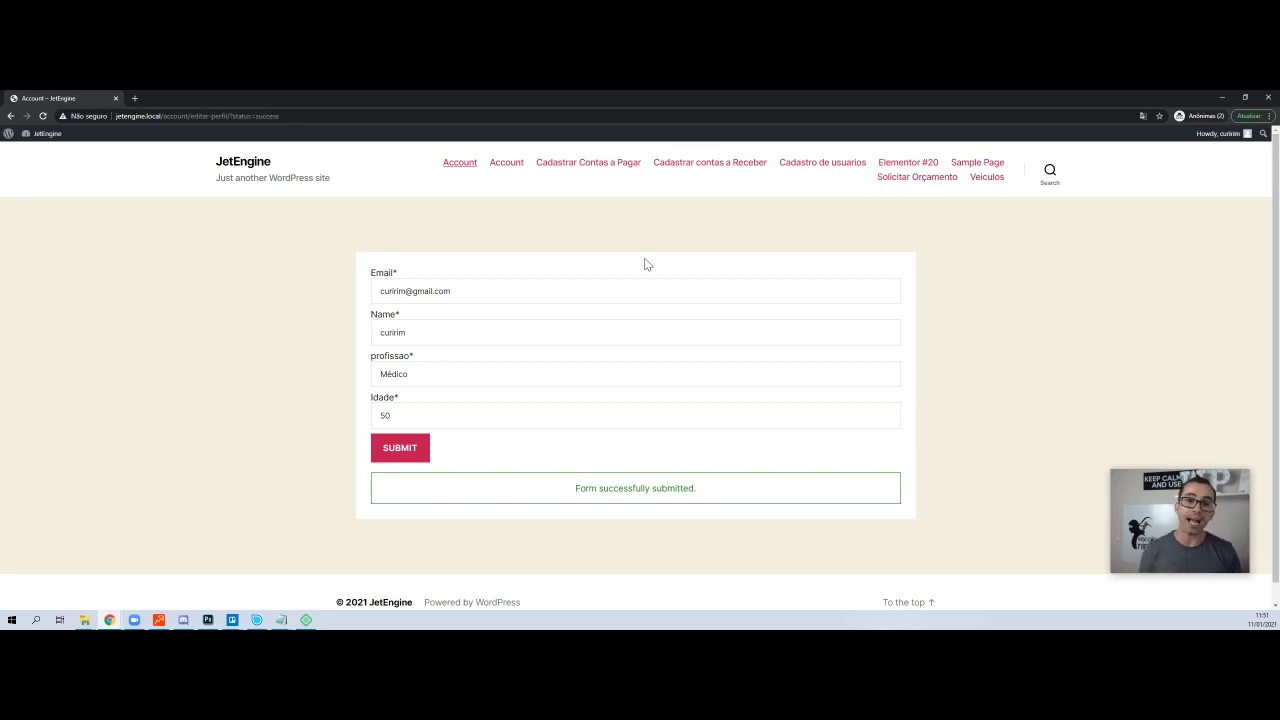
pyautogui.hotkey('alt', 'Tab')
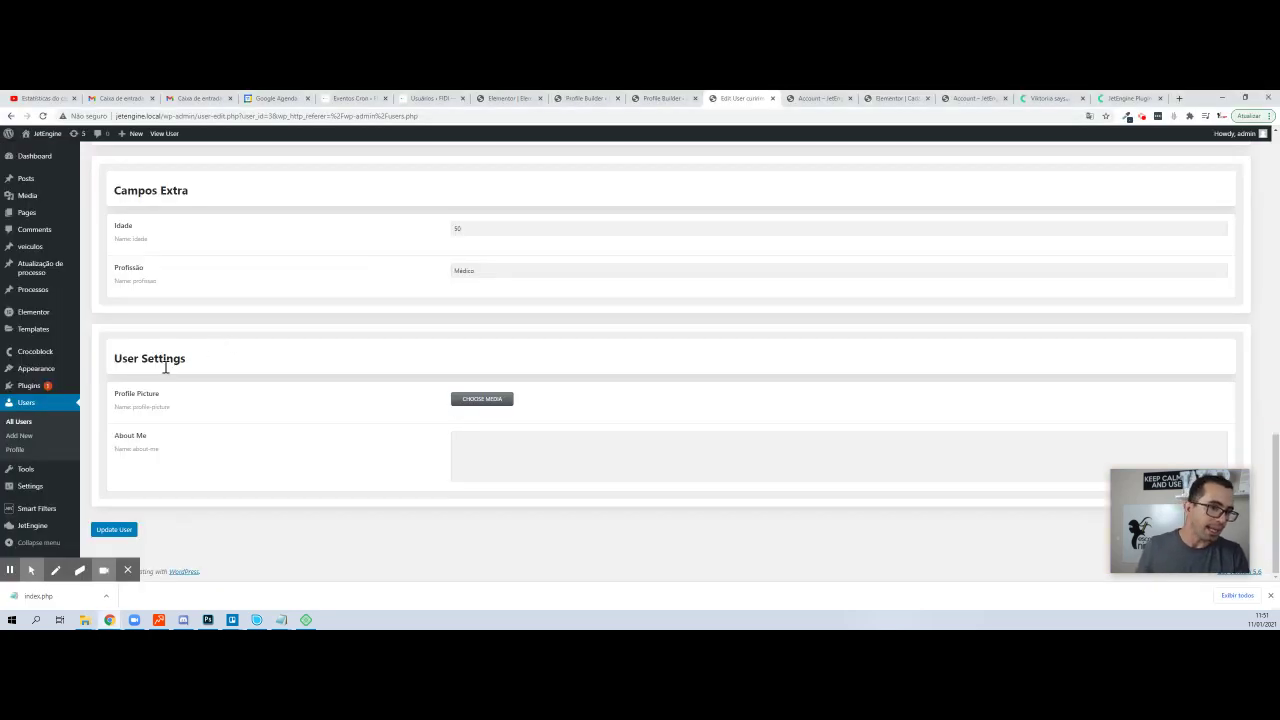
# - View the Profile Builder's Account Page subpages and compare them with the front-end account menu
pyautogui.moveTo(43, 528)
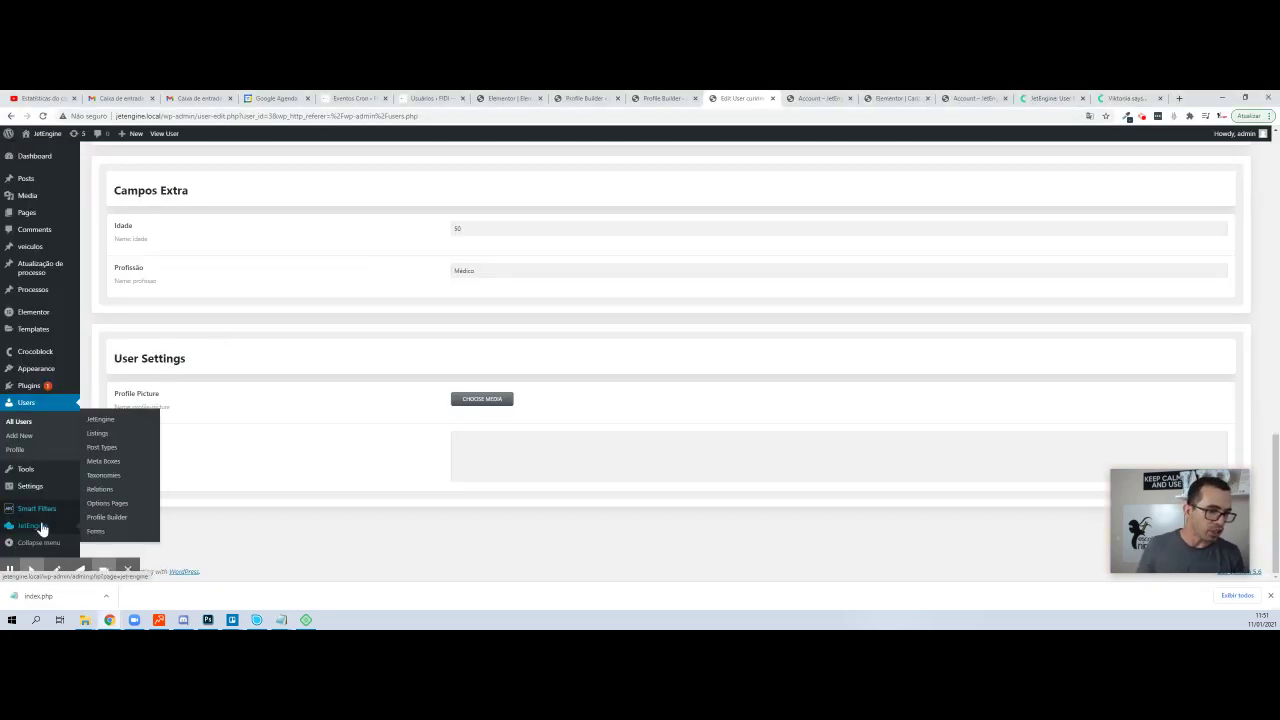
pyautogui.click(101, 520)
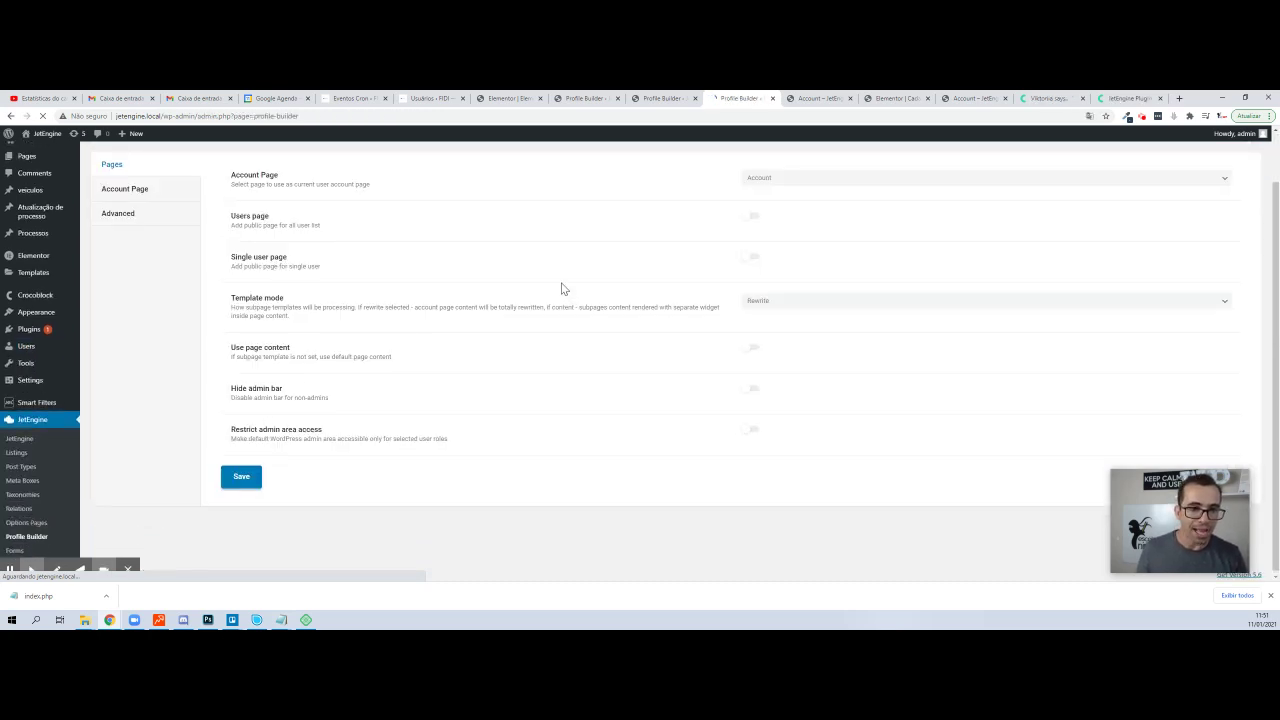
pyautogui.click(135, 253)
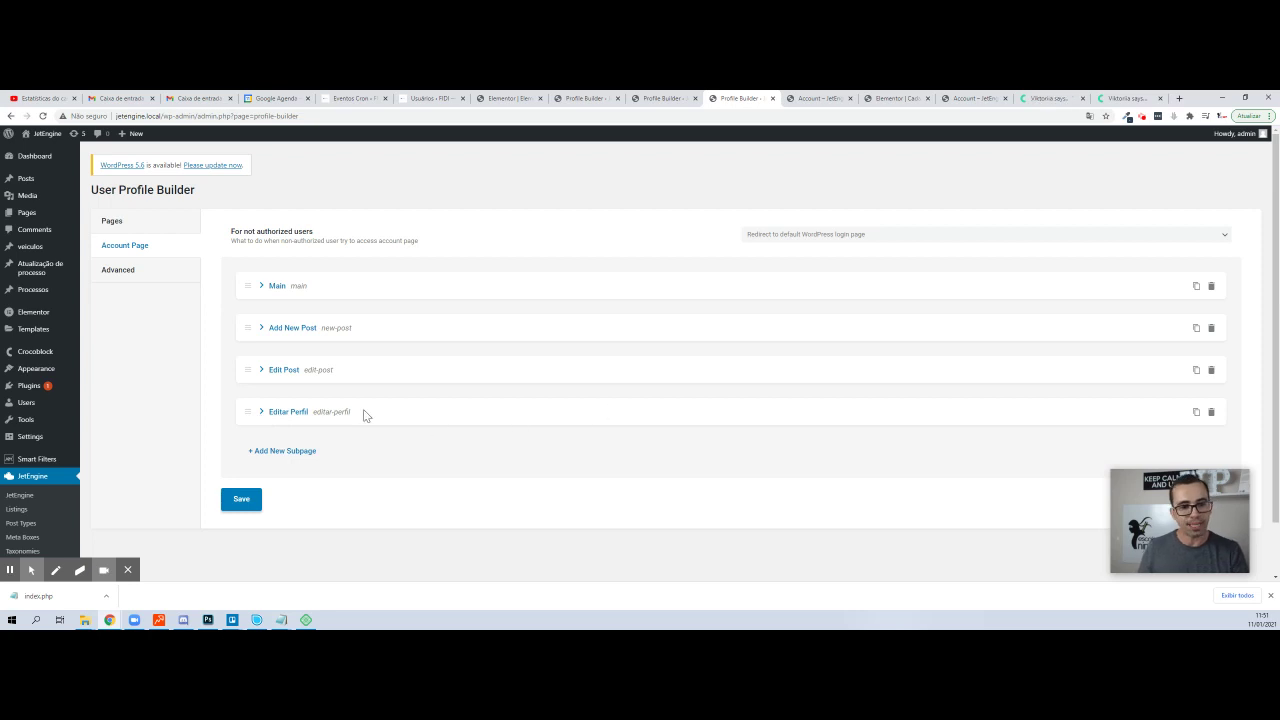
pyautogui.hotkey('alt', 'Tab')
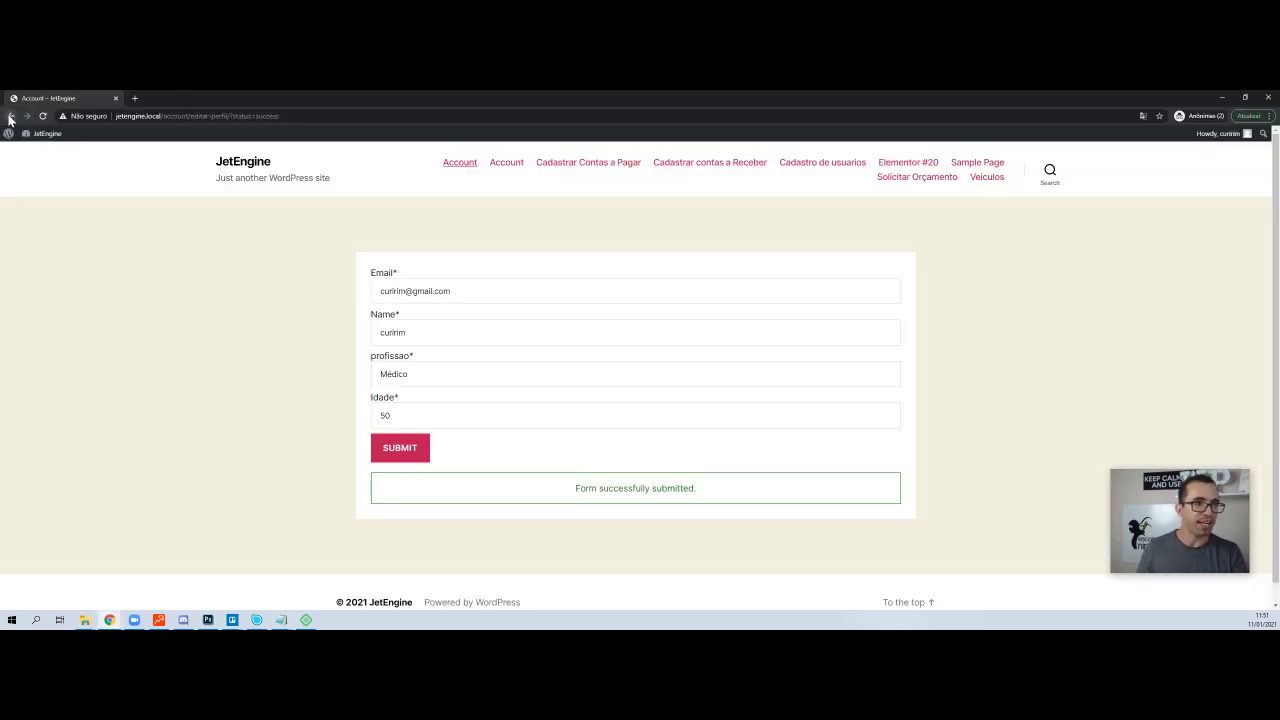
pyautogui.click(10, 116)
pyautogui.click(10, 116)
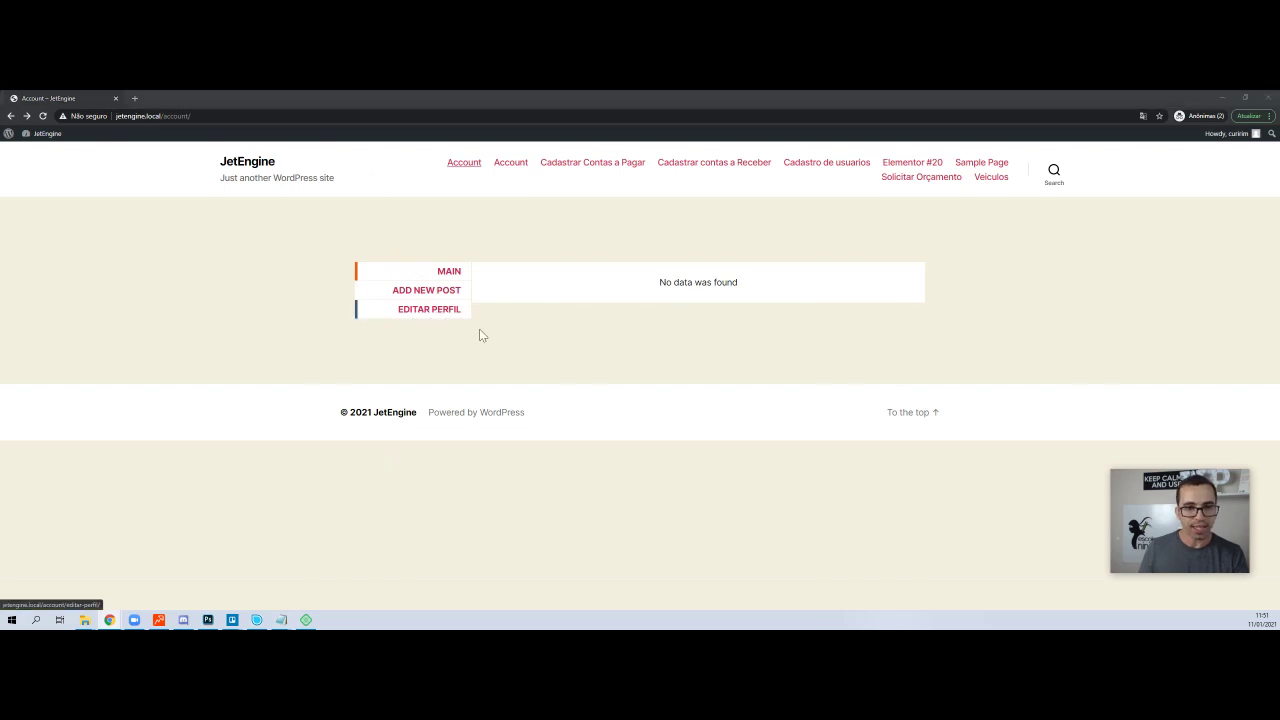
pyautogui.hotkey('alt', 'Tab')
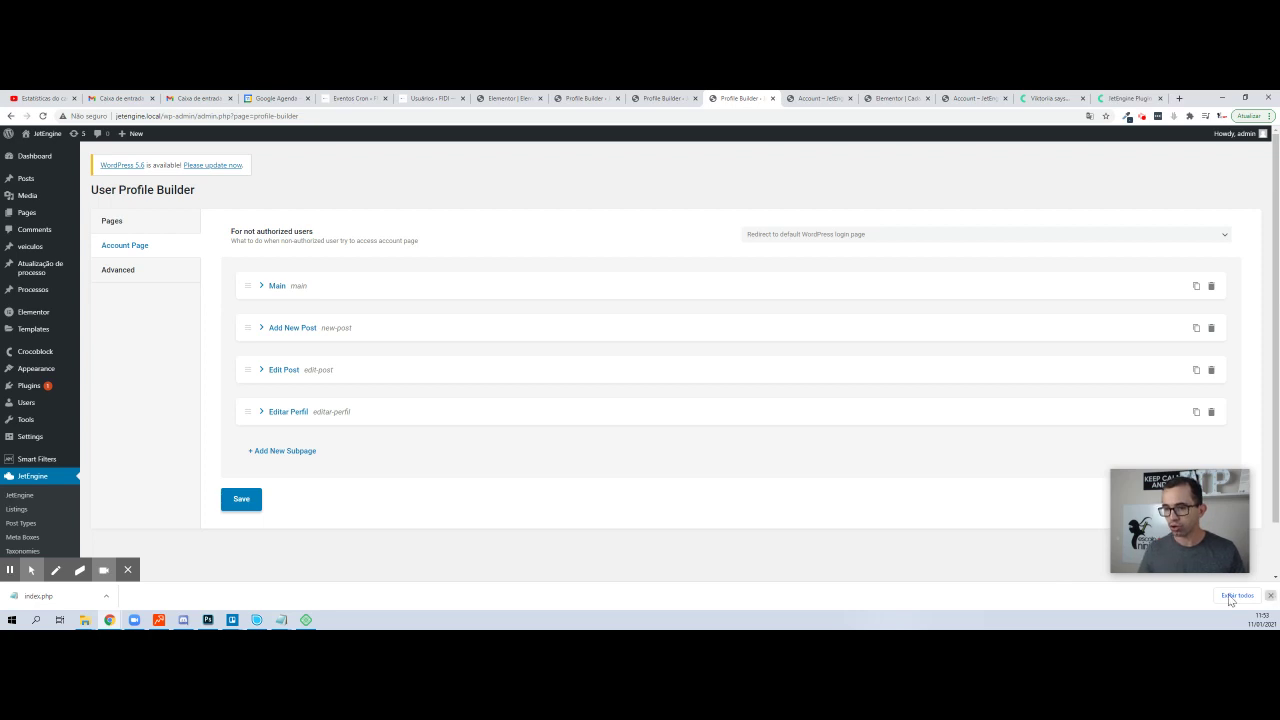
# - Close the browser's downloads bar and bring up the screen recorder's stop controls
pyautogui.click(1270, 595)
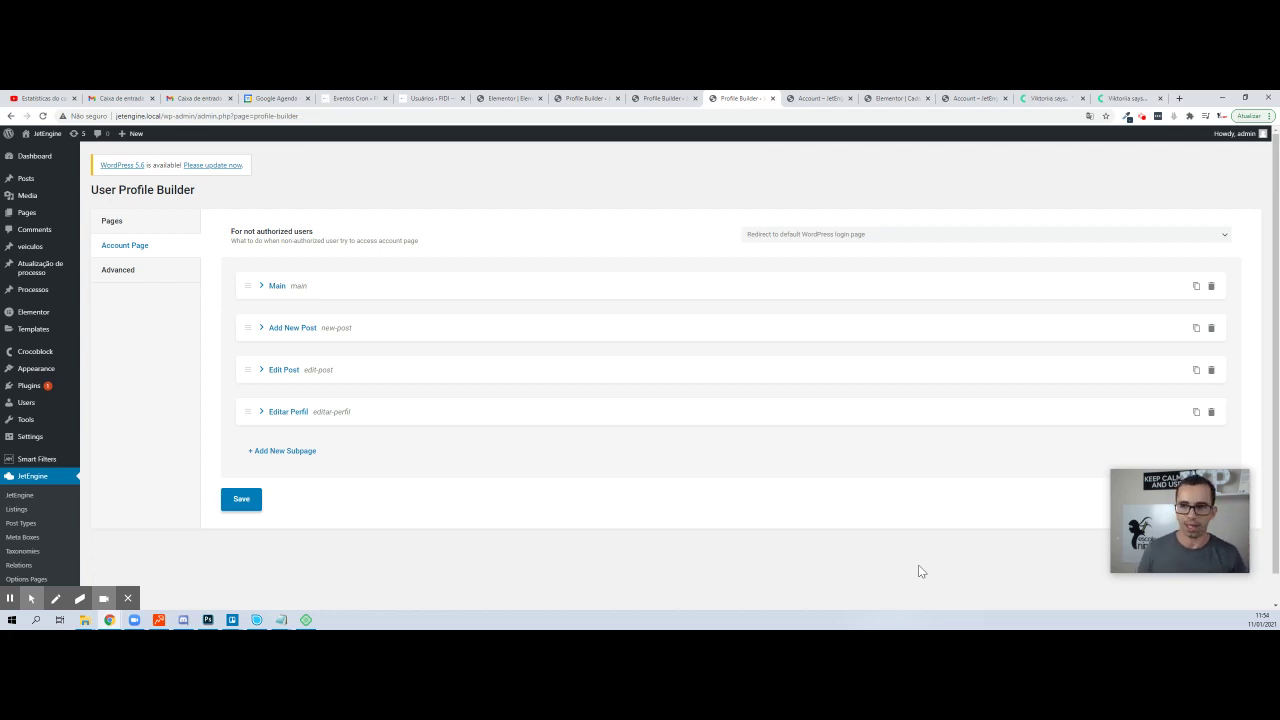
pyautogui.click(1141, 118)
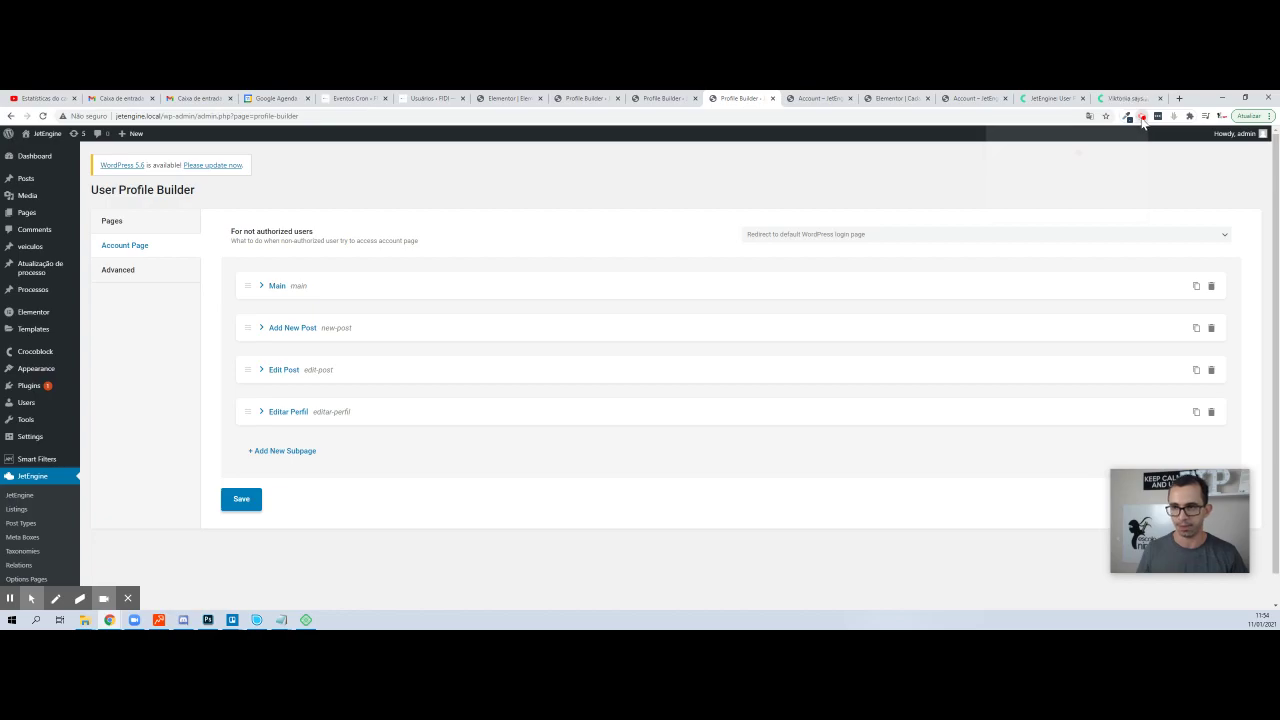